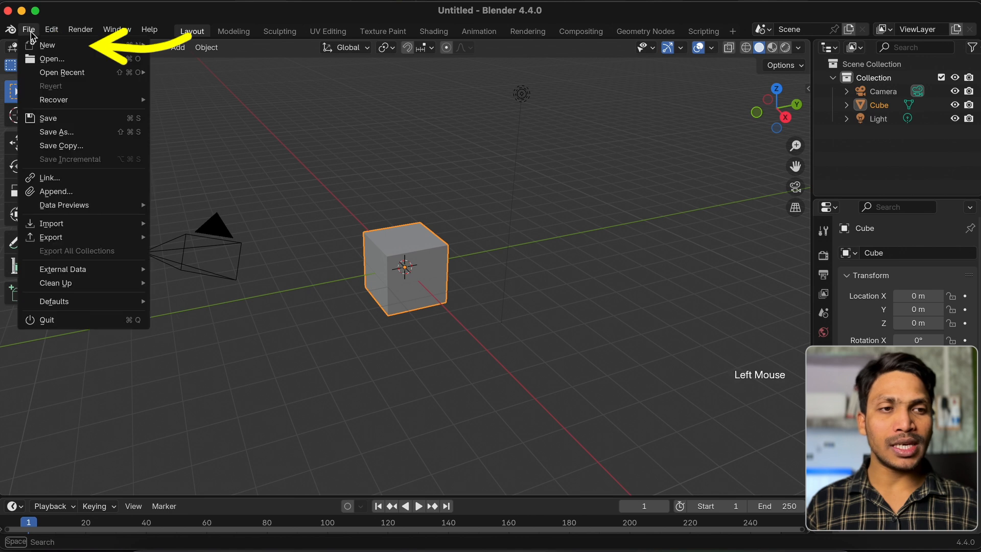
Create a new Sculpting file and sculpt a curved Draw brush stroke across the front of the quad sphere
{"action": "left_click", "coordinate": [211, 74]}
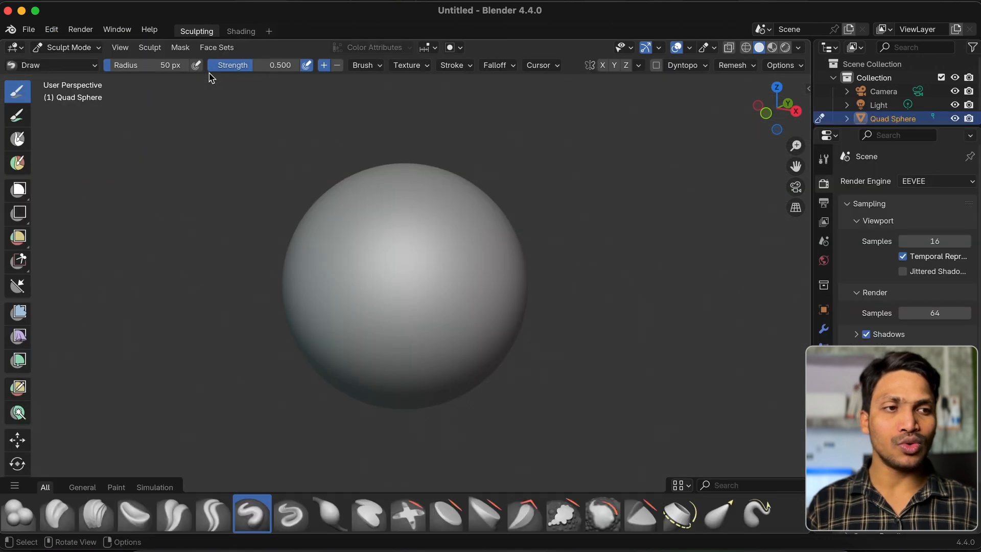
{"action": "mouse_move", "coordinate": [385, 324]}
{"action": "left_mouse_down"}
{"action": "mouse_move", "coordinate": [382, 274]}
{"action": "mouse_move", "coordinate": [503, 297]}
{"action": "left_mouse_up"}
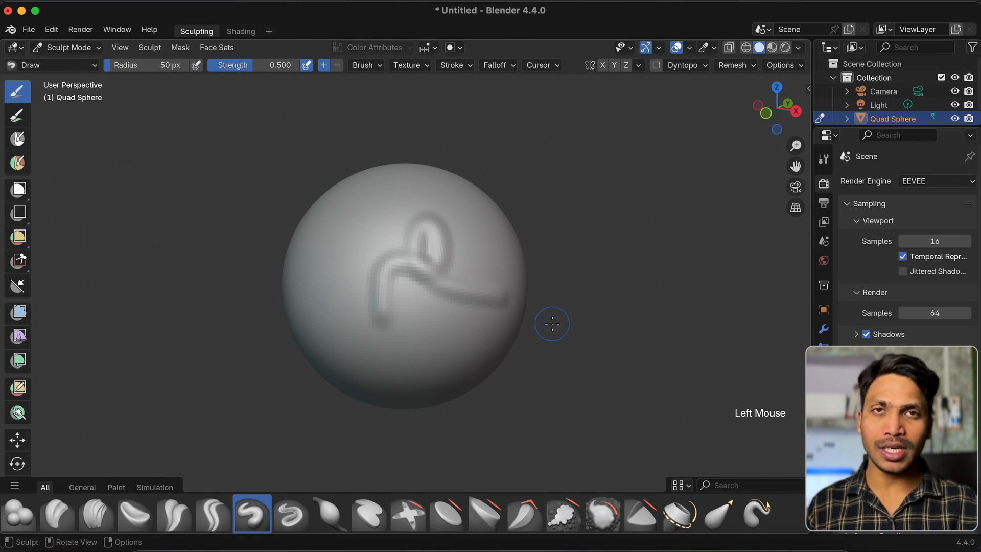
Start a new General file, discarding the changes to the sculpted sphere
{"action": "key", "text": "super+n"}
{"action": "left_click", "coordinate": [486, 322]}
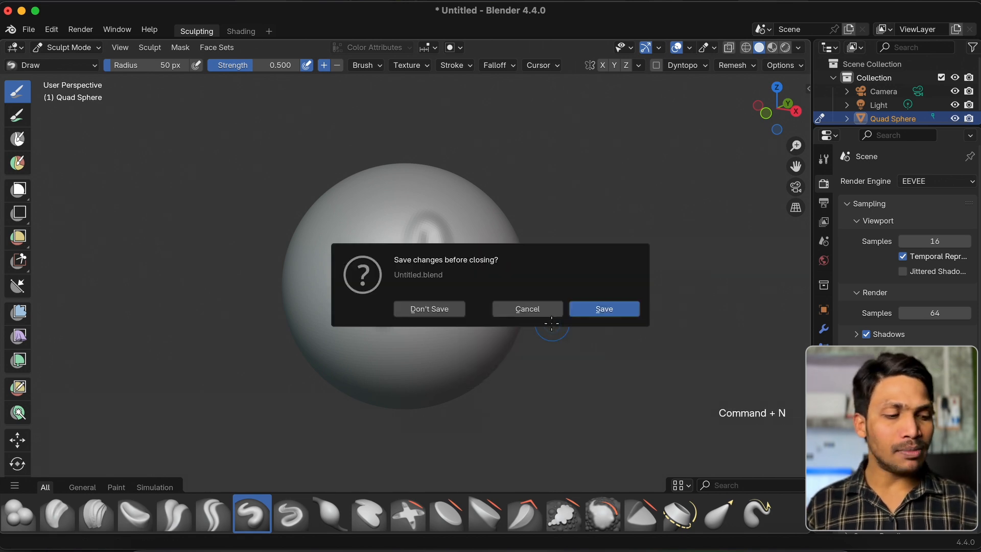
{"action": "left_click", "coordinate": [462, 314]}
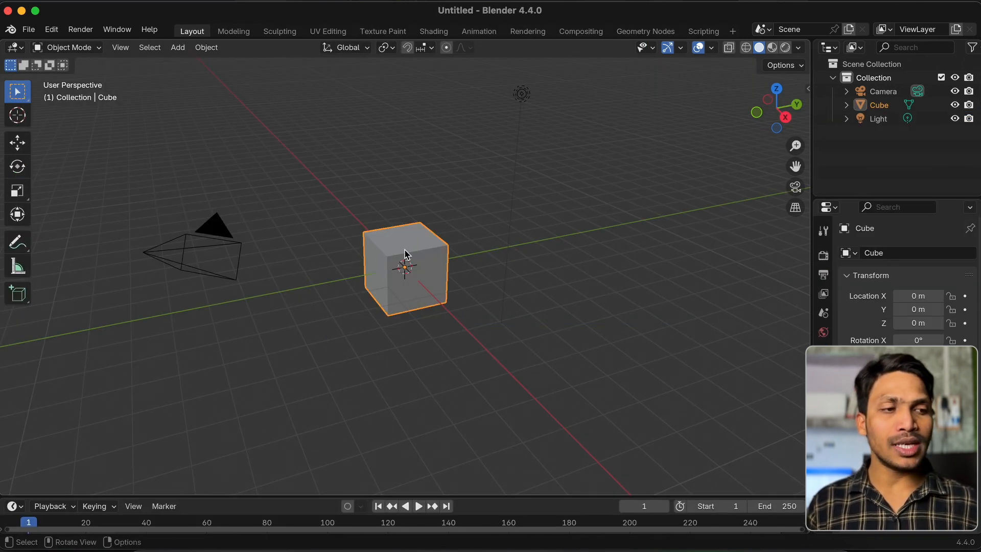
Switch the default cube to Sculpt Mode and try the Draw brush on its surface
{"action": "left_click", "coordinate": [69, 47]}
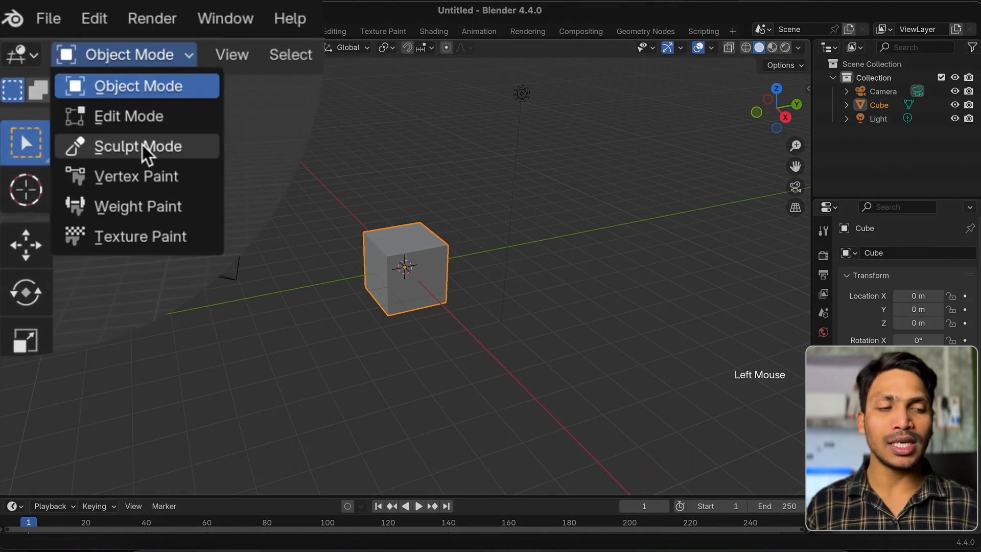
{"action": "left_click", "coordinate": [147, 152]}
{"action": "middle_click_drag", "start_coordinate": [426, 251], "coordinate": [411, 268]}
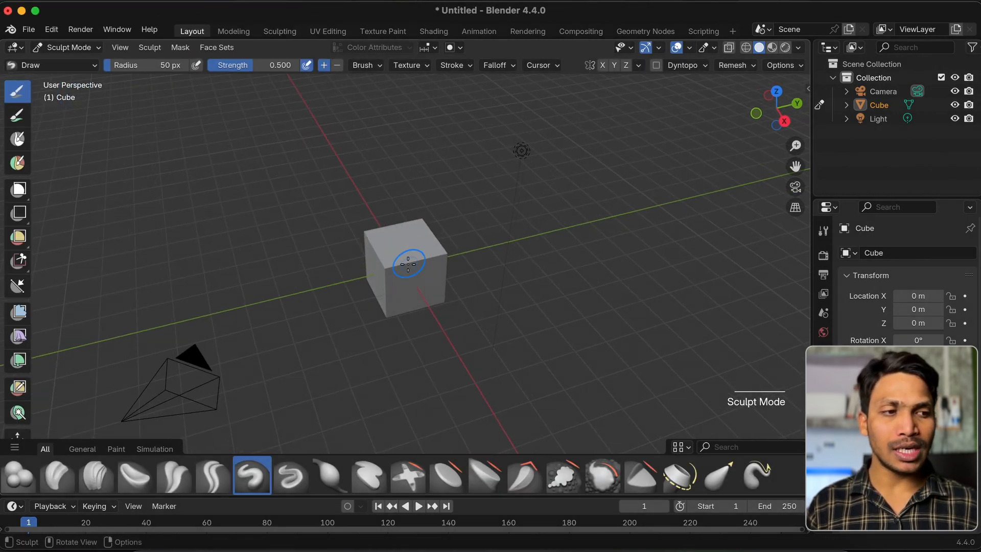
{"action": "mouse_move", "coordinate": [403, 272]}
{"action": "left_mouse_down"}
{"action": "mouse_move", "coordinate": [351, 307]}
{"action": "mouse_move", "coordinate": [431, 216]}
{"action": "left_mouse_up"}
{"action": "scroll", "coordinate": [416, 267], "scroll_direction": "up", "scroll_amount": 4, "text": "super"}
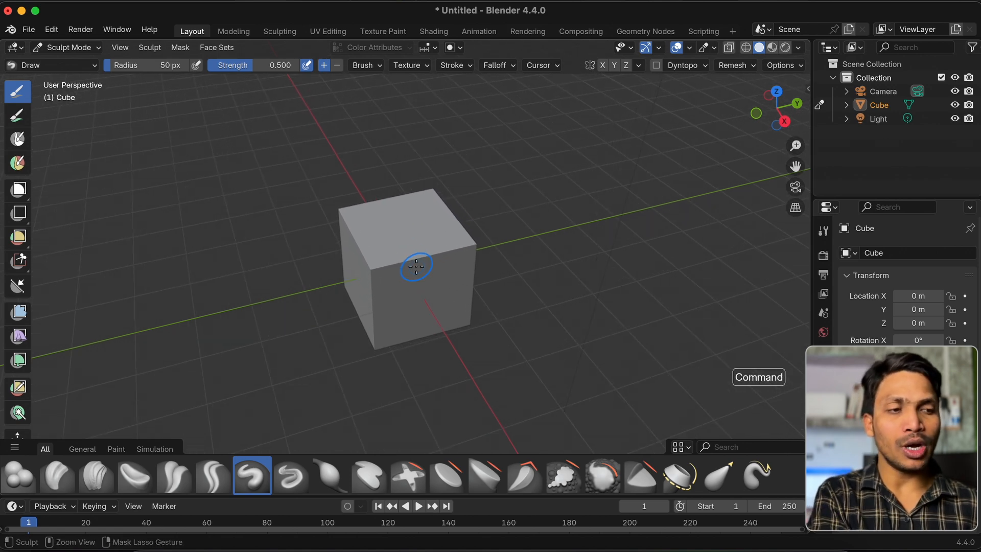
{"action": "scroll", "coordinate": [416, 267], "scroll_direction": "down", "scroll_amount": 5}
{"action": "scroll", "coordinate": [417, 267], "scroll_direction": "up", "scroll_amount": 2}
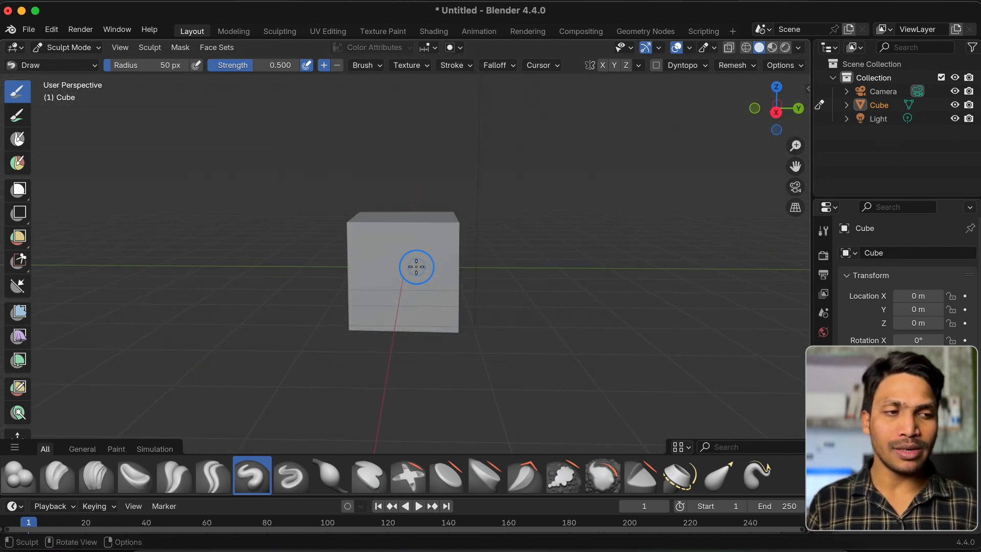
Enable the Statistics overlay for the 3D viewport
{"action": "left_click", "coordinate": [689, 48]}
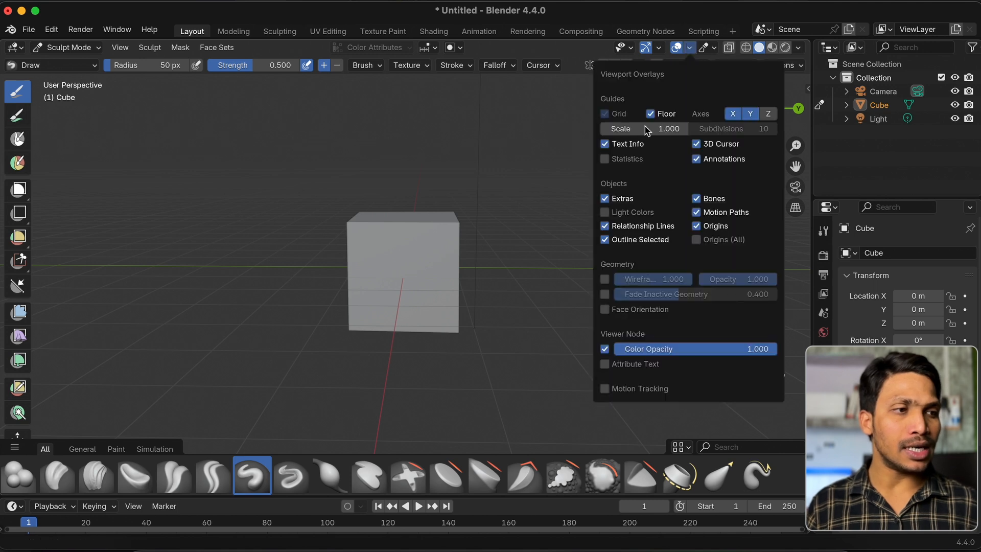
{"action": "left_click", "coordinate": [605, 159]}
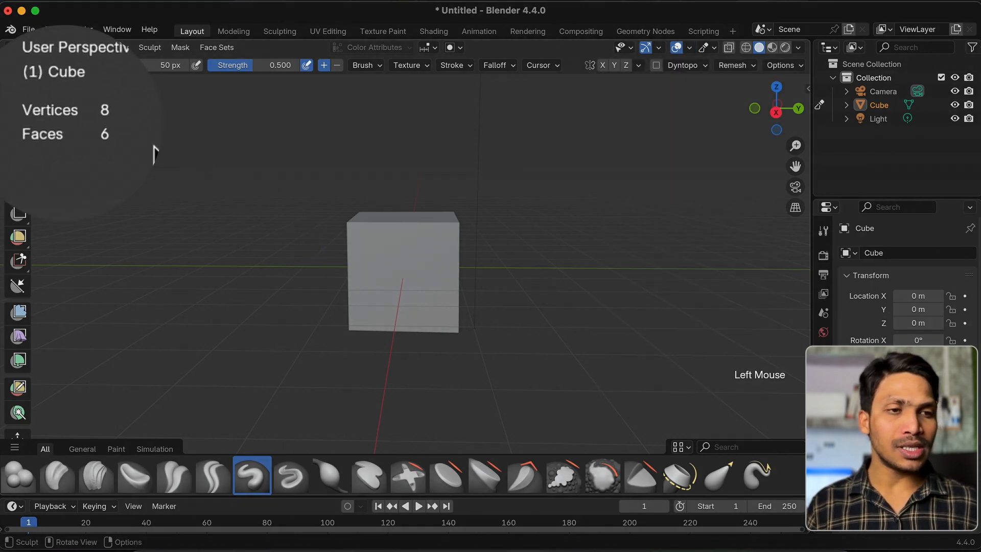
{"action": "middle_click_drag", "start_coordinate": [328, 186], "coordinate": [397, 222]}
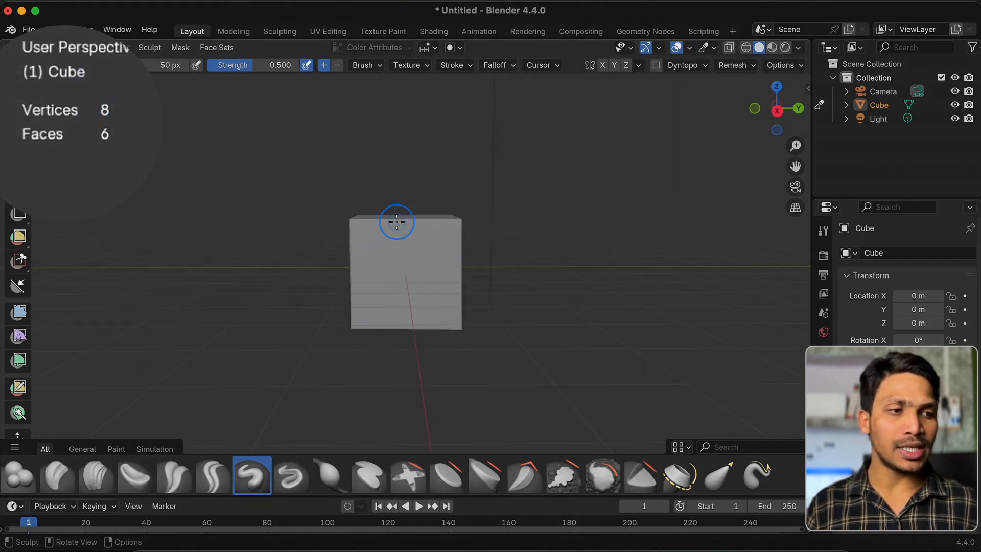
Try to pull the cube's upper corner with the Grab brush, and undo the deformation
{"action": "key", "text": "g"}
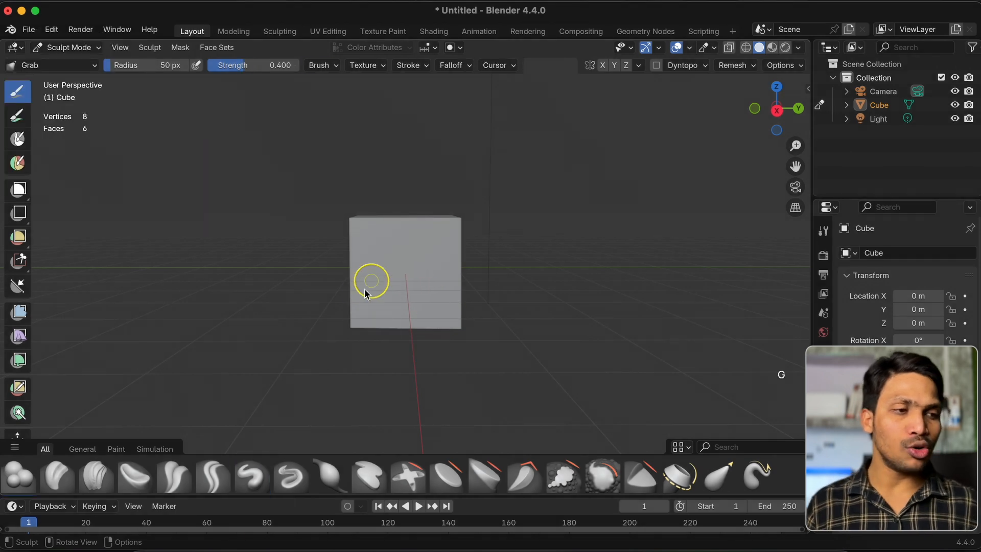
{"action": "middle_click_drag", "start_coordinate": [464, 206], "coordinate": [458, 240]}
{"action": "mouse_move", "coordinate": [452, 232]}
{"action": "left_mouse_down"}
{"action": "mouse_move", "coordinate": [551, 200]}
{"action": "mouse_move", "coordinate": [536, 200]}
{"action": "left_mouse_up"}
{"action": "key", "text": "super+z"}
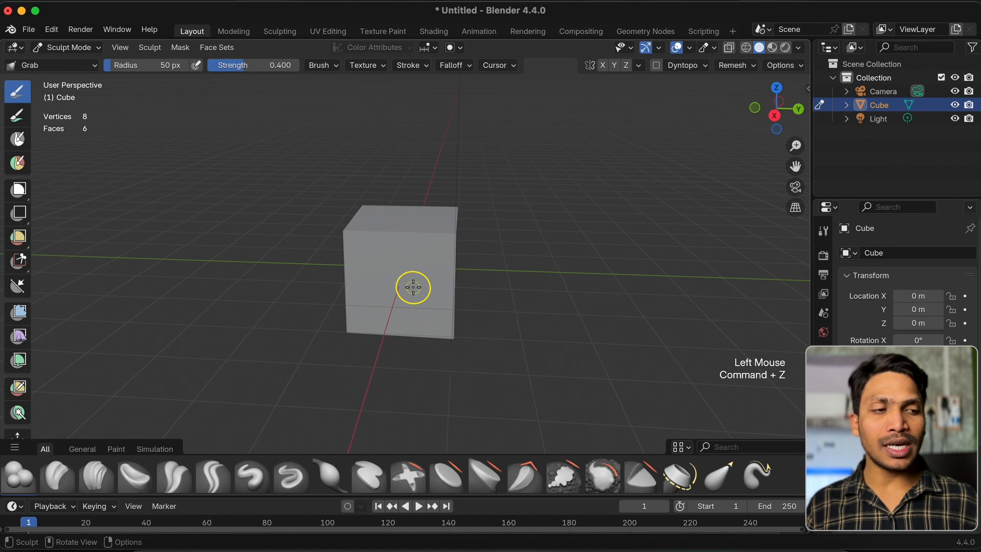
Switch back to the Draw brush and try strokes on the cube's front face
{"action": "left_click", "coordinate": [251, 475]}
{"action": "mouse_move", "coordinate": [379, 262]}
{"action": "left_mouse_down"}
{"action": "mouse_move", "coordinate": [417, 251]}
{"action": "mouse_move", "coordinate": [408, 286]}
{"action": "left_mouse_up"}
{"action": "middle_click_drag", "start_coordinate": [407, 286], "coordinate": [388, 295]}
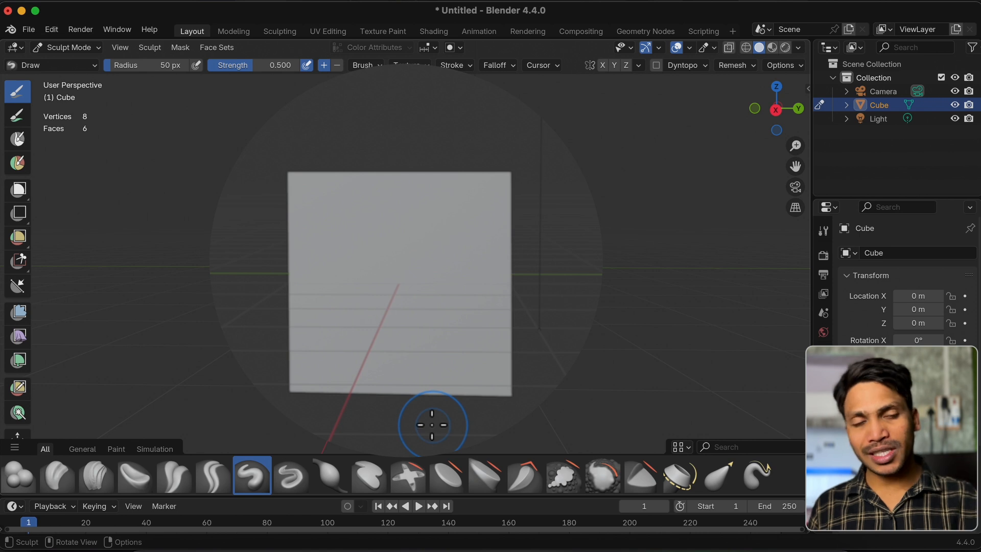
Set the remesh voxel size to about 0.0858 m and voxel-remesh the cube
{"action": "left_click", "coordinate": [736, 65]}
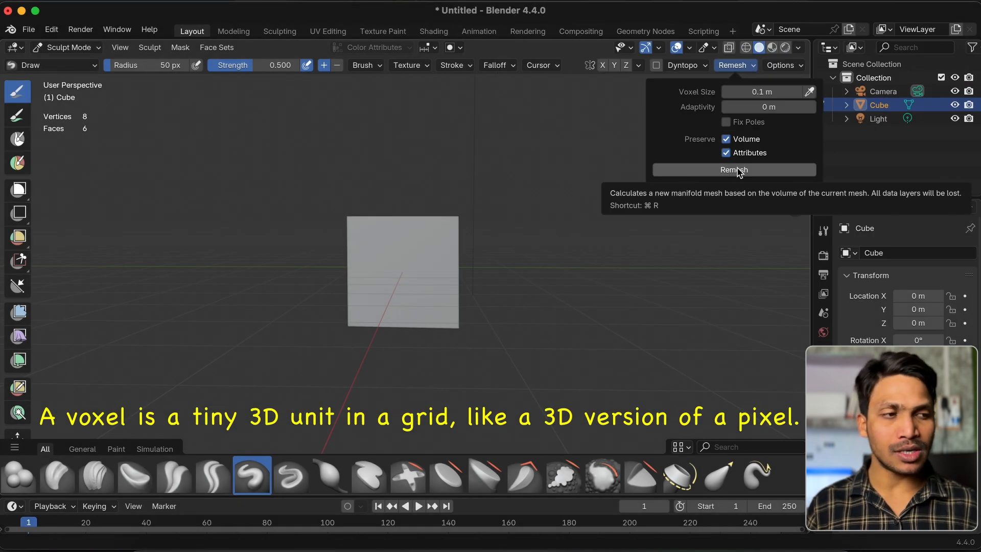
{"action": "middle_click_drag", "start_coordinate": [395, 227], "coordinate": [435, 227]}
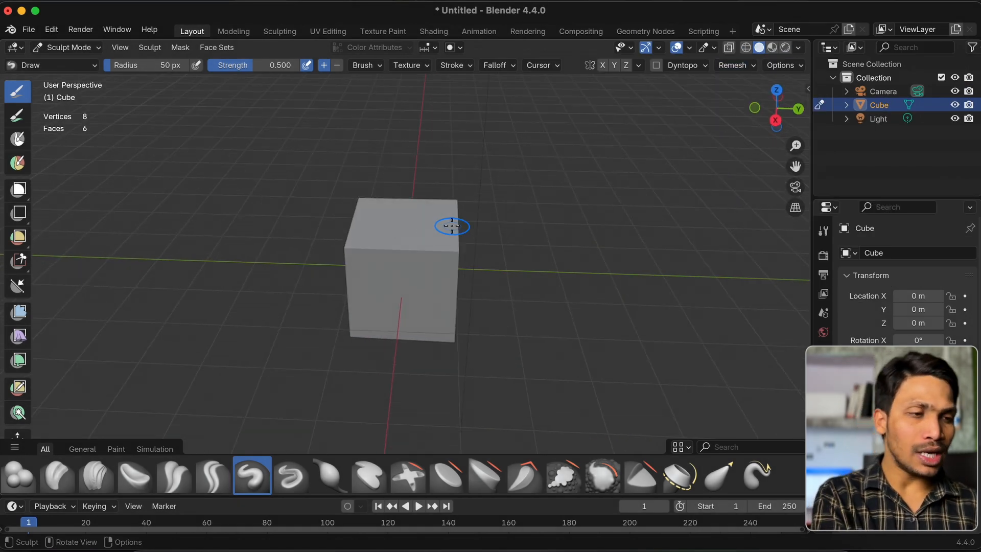
{"action": "key", "text": "r"}
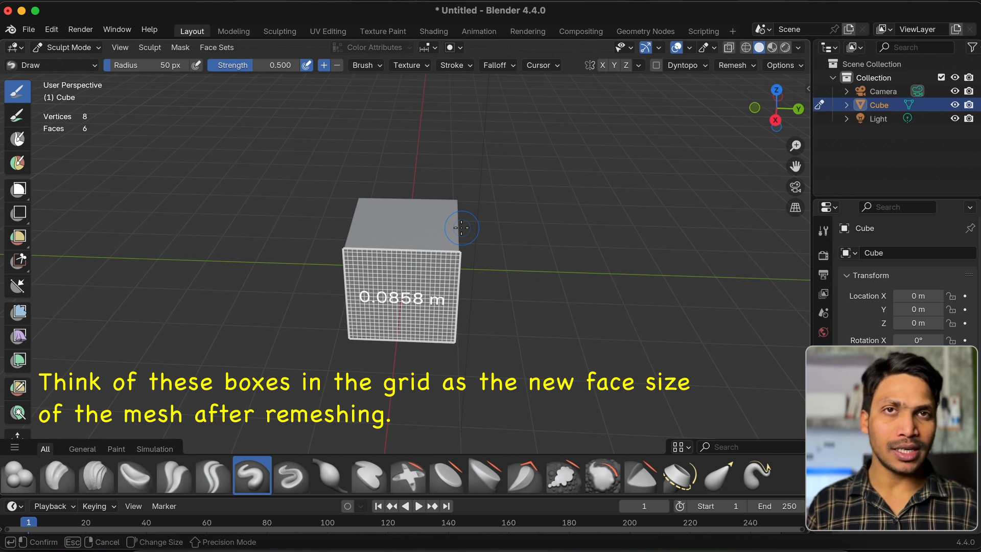
{"action": "left_click", "coordinate": [462, 228]}
{"action": "left_click", "coordinate": [735, 65]}
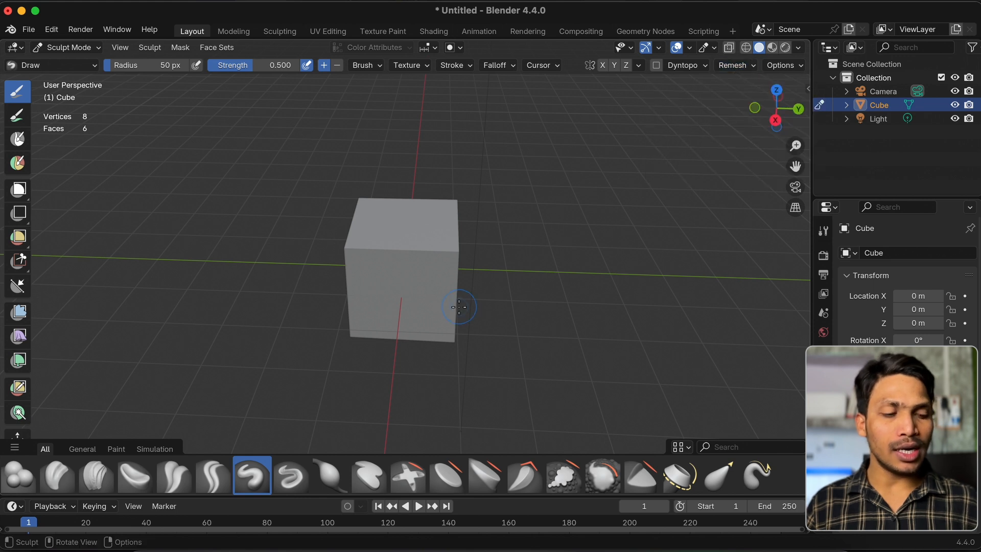
{"action": "key", "text": "super+r"}
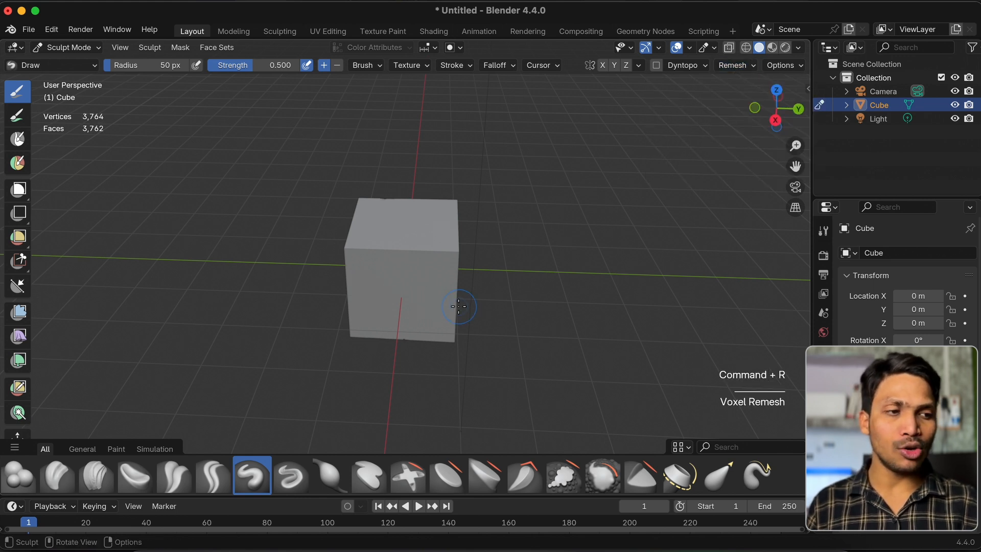
Enable the Wireframe overlay to display the remeshed cube's grid of faces
{"action": "middle_click_drag", "start_coordinate": [459, 307], "coordinate": [463, 303]}
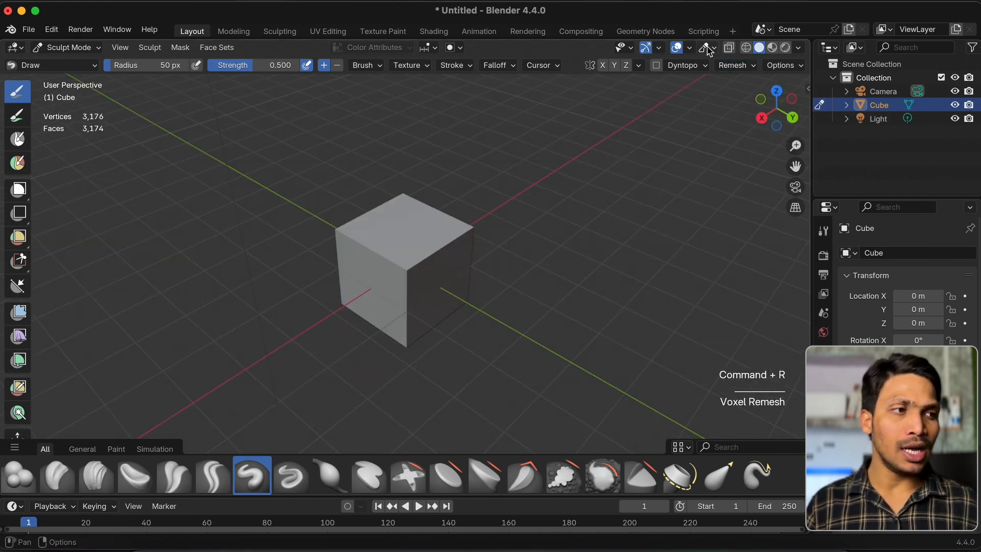
{"action": "left_click", "coordinate": [693, 47]}
{"action": "left_click", "coordinate": [605, 280]}
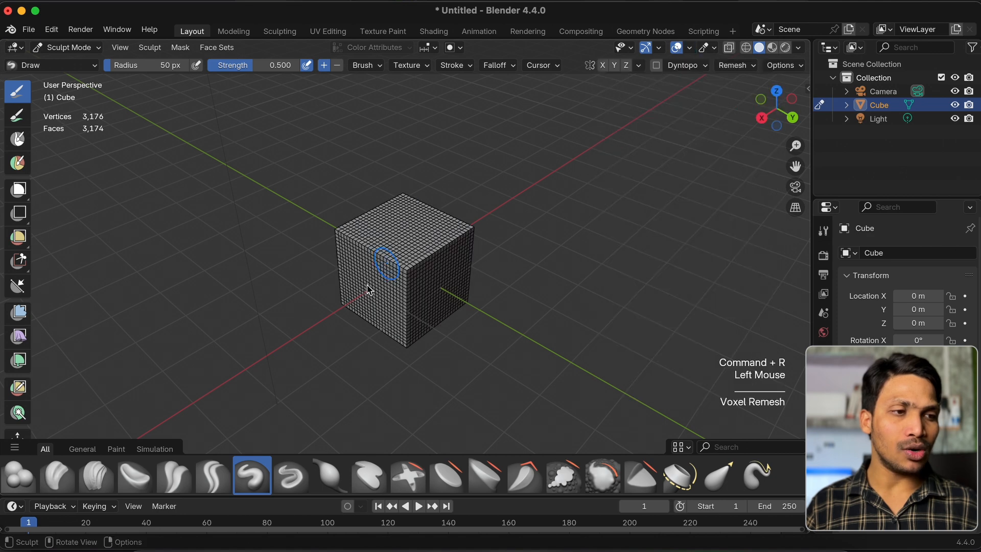
{"action": "scroll", "coordinate": [449, 252], "scroll_direction": "up", "scroll_amount": 5, "text": "super"}
{"action": "scroll", "coordinate": [449, 252], "scroll_direction": "down", "scroll_amount": 5}
{"action": "scroll", "coordinate": [450, 252], "scroll_direction": "left", "scroll_amount": 5}
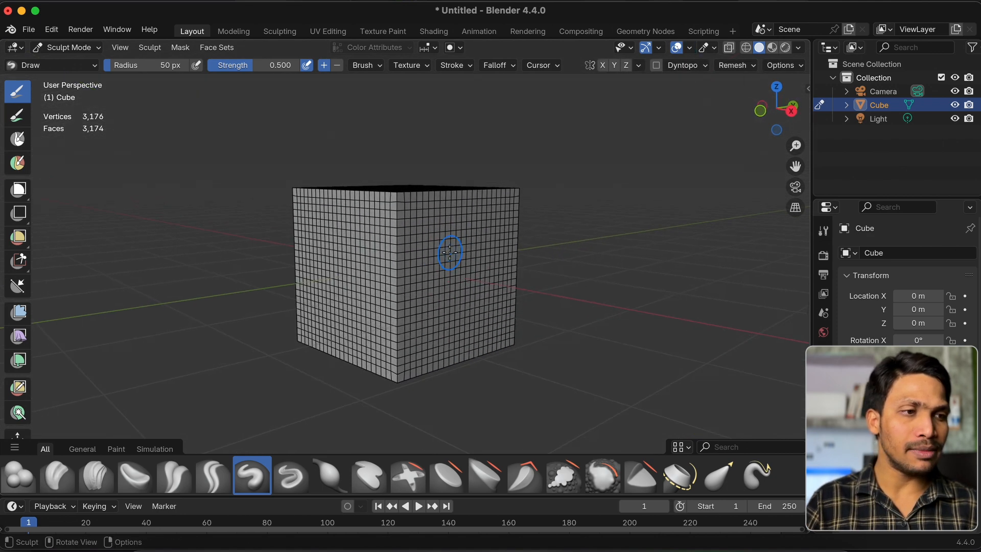
Sculpt wavy Draw brush strokes on the remeshed cube's top and one side face
{"action": "scroll", "coordinate": [450, 252], "scroll_direction": "right", "scroll_amount": 2}
{"action": "scroll", "coordinate": [440, 284], "scroll_direction": "up", "scroll_amount": 3}
{"action": "mouse_move", "coordinate": [366, 327]}
{"action": "left_mouse_down"}
{"action": "mouse_move", "coordinate": [459, 235]}
{"action": "mouse_move", "coordinate": [450, 312]}
{"action": "mouse_move", "coordinate": [417, 296]}
{"action": "mouse_move", "coordinate": [389, 219]}
{"action": "mouse_move", "coordinate": [422, 191]}
{"action": "mouse_move", "coordinate": [445, 220]}
{"action": "mouse_move", "coordinate": [450, 253]}
{"action": "mouse_move", "coordinate": [441, 258]}
{"action": "left_mouse_up"}
{"action": "scroll", "coordinate": [388, 219], "scroll_direction": "up", "scroll_amount": 5}
{"action": "scroll", "coordinate": [441, 259], "scroll_direction": "left", "scroll_amount": 5}
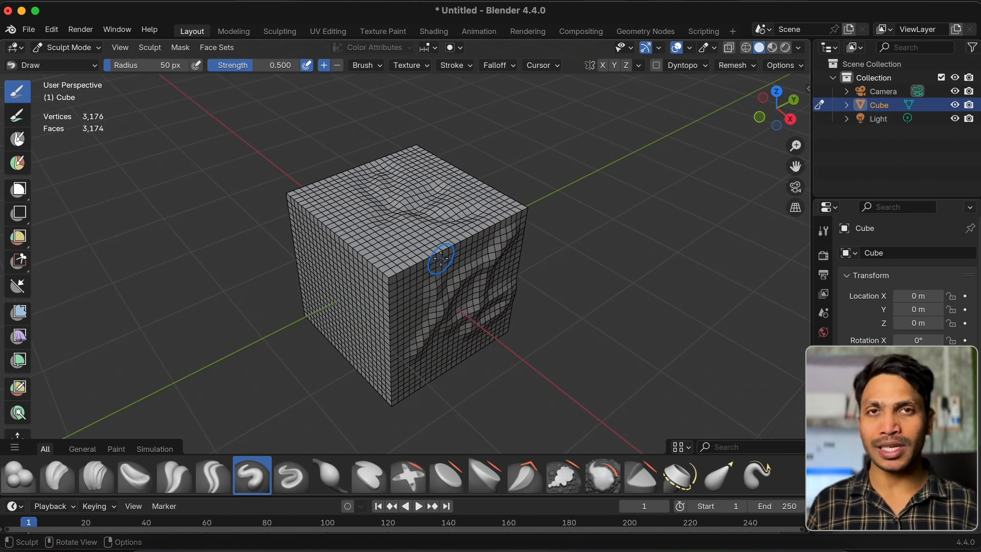
Start a new Sculpting file without saving the sculpted cube
{"action": "key", "text": "super+n"}
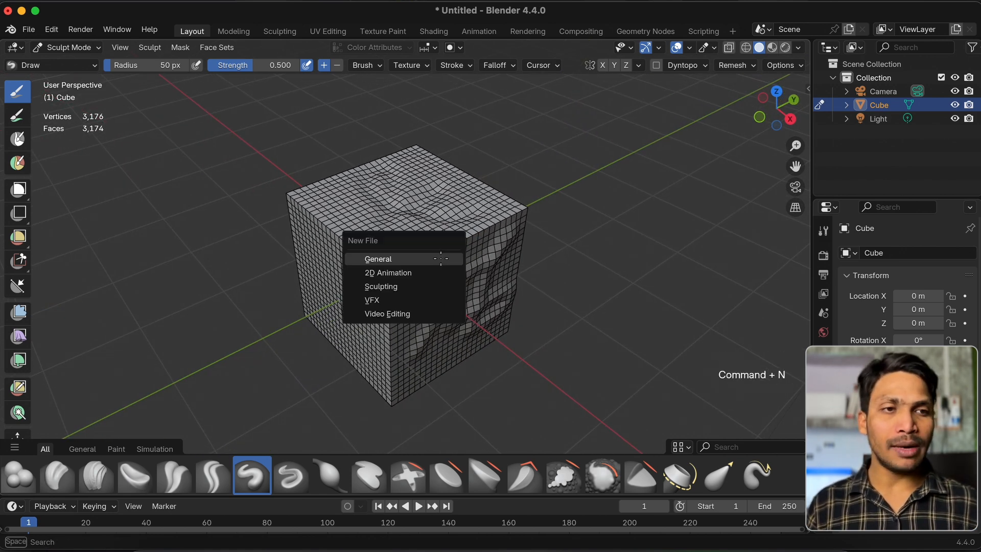
{"action": "left_click", "coordinate": [409, 286]}
{"action": "left_click", "coordinate": [431, 309]}
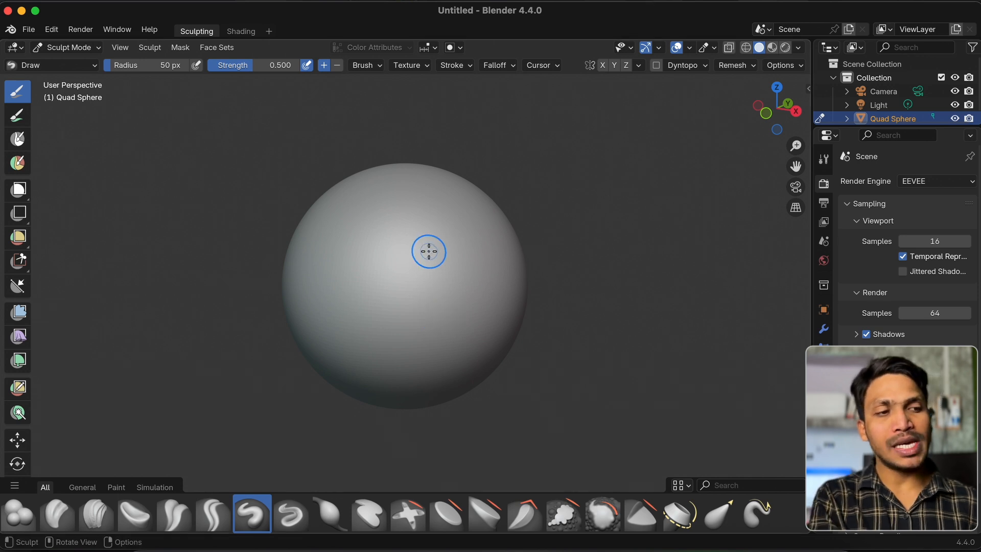
Look through the available sculpting brushes and turn on the display of their names in the asset shelf
{"action": "scroll", "coordinate": [429, 247], "scroll_direction": "up", "scroll_amount": 5}
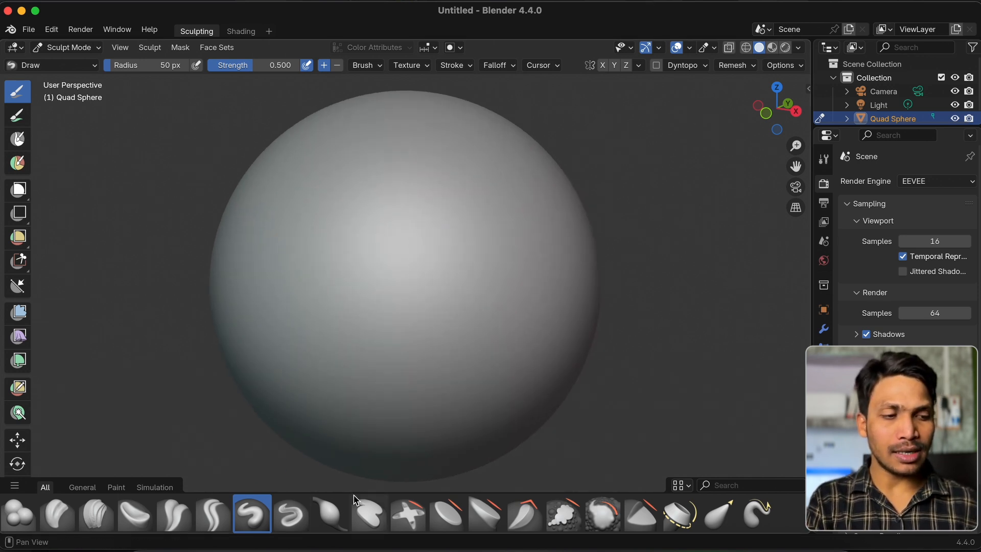
{"action": "scroll", "coordinate": [348, 511], "scroll_direction": "down", "scroll_amount": 5}
{"action": "scroll", "coordinate": [355, 499], "scroll_direction": "up", "scroll_amount": 5}
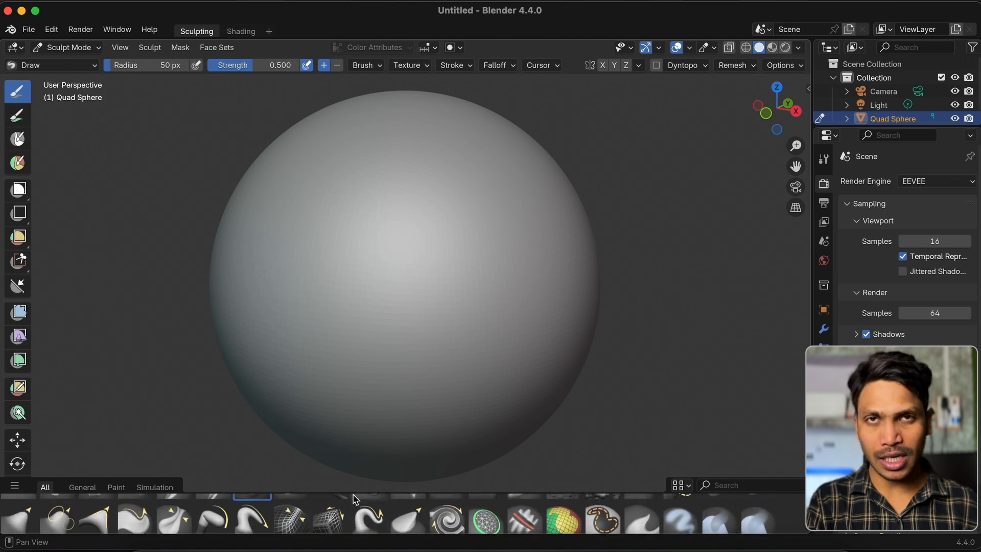
{"action": "scroll", "coordinate": [664, 506], "scroll_direction": "up", "scroll_amount": 1}
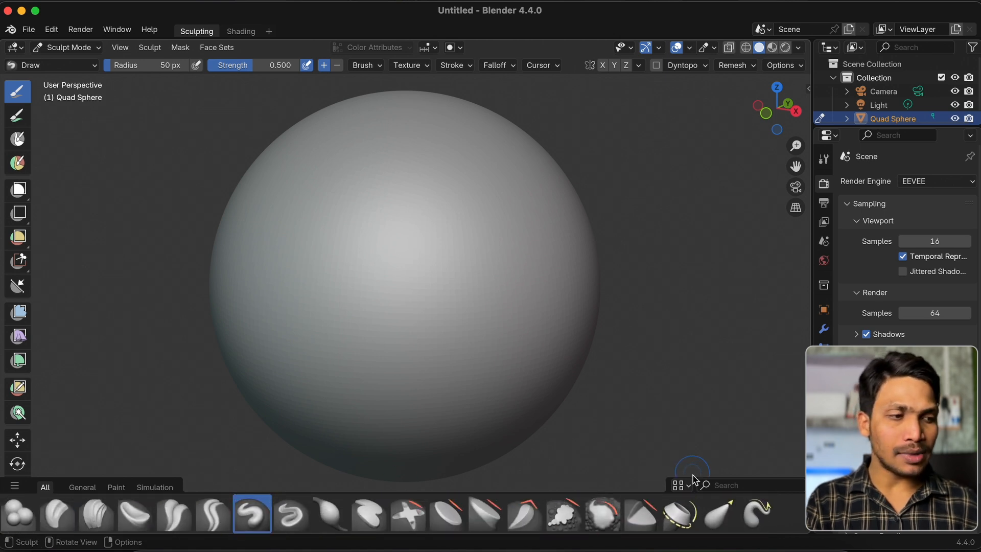
{"action": "left_click", "coordinate": [681, 485]}
{"action": "left_click", "coordinate": [676, 419]}
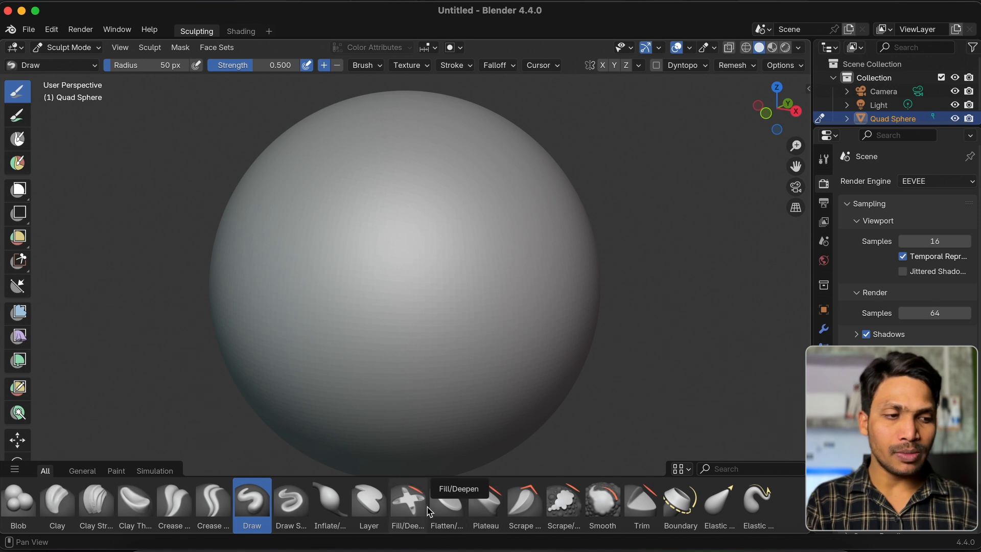
{"action": "scroll", "coordinate": [429, 511], "scroll_direction": "down", "scroll_amount": 3}
{"action": "scroll", "coordinate": [429, 512], "scroll_direction": "up", "scroll_amount": 2}
{"action": "scroll", "coordinate": [430, 511], "scroll_direction": "up", "scroll_amount": 1}
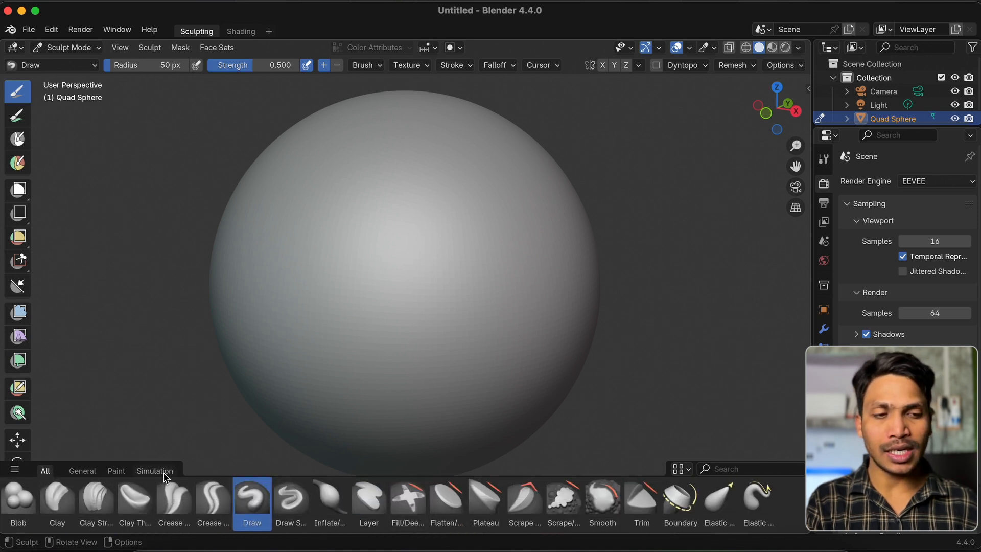
Limit the brush asset shelf to the General catalog and look through its brushes
{"action": "left_click", "coordinate": [90, 471]}
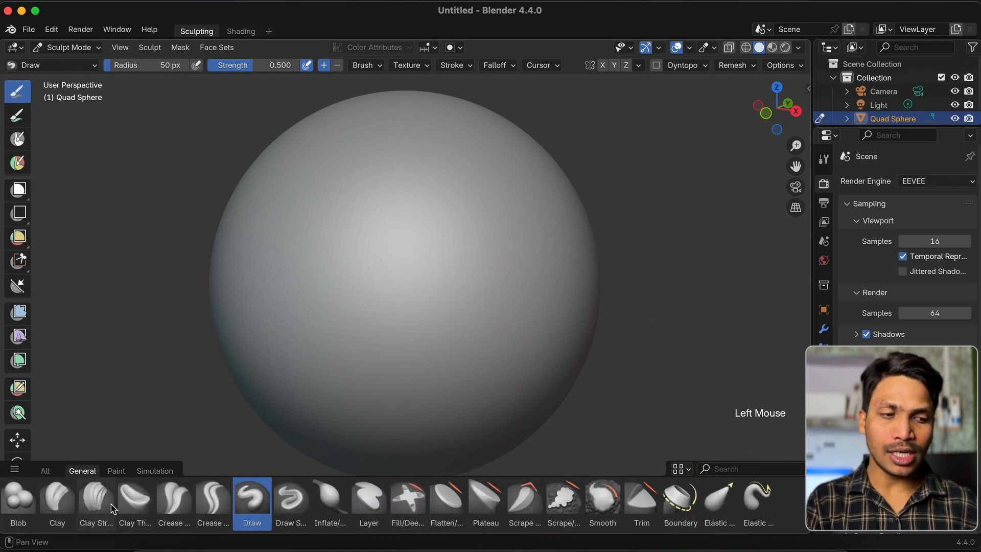
{"action": "scroll", "coordinate": [112, 508], "scroll_direction": "down", "scroll_amount": 3}
{"action": "scroll", "coordinate": [112, 508], "scroll_direction": "up", "scroll_amount": 2}
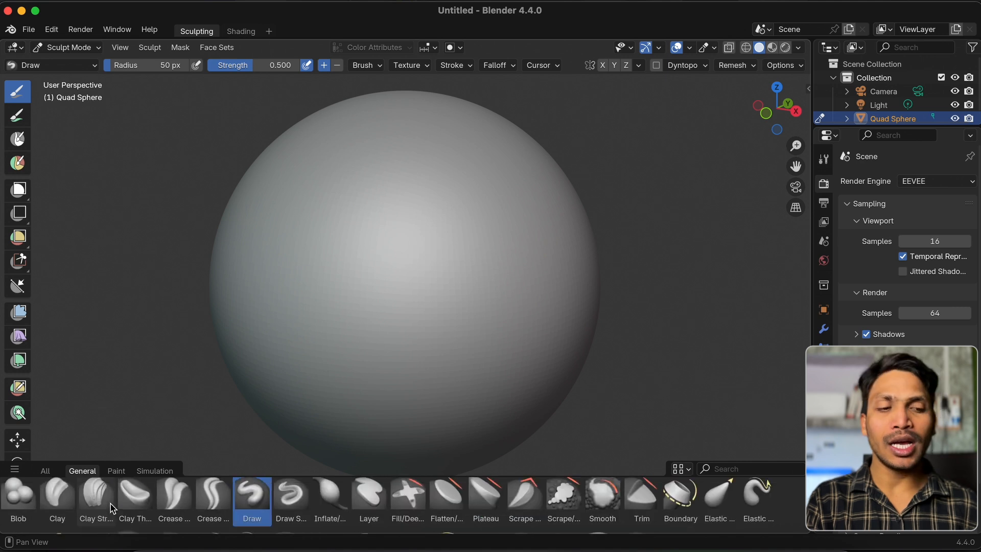
{"action": "scroll", "coordinate": [103, 506], "scroll_direction": "up", "scroll_amount": 1}
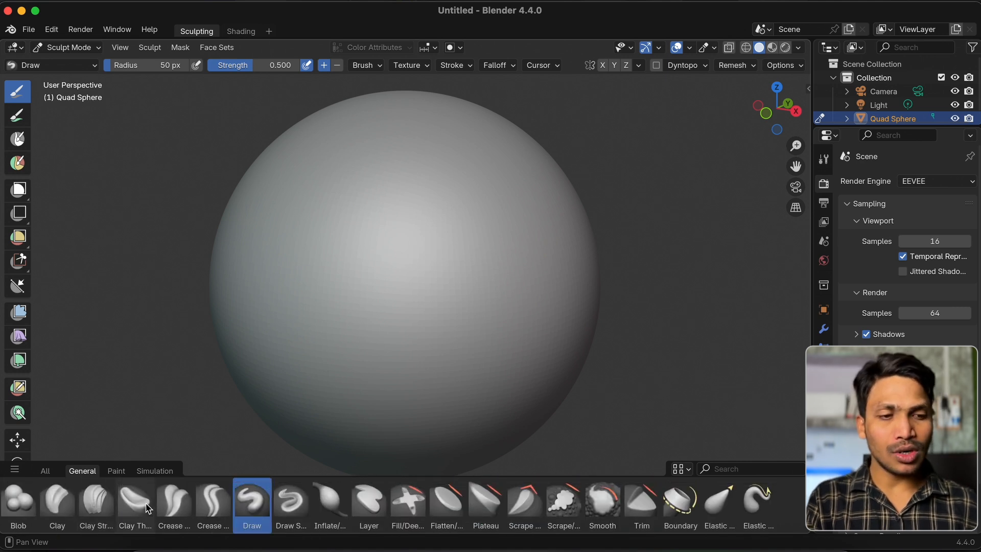
Activate the Blob brush, followed by the Layer brush
{"action": "left_click", "coordinate": [16, 504]}
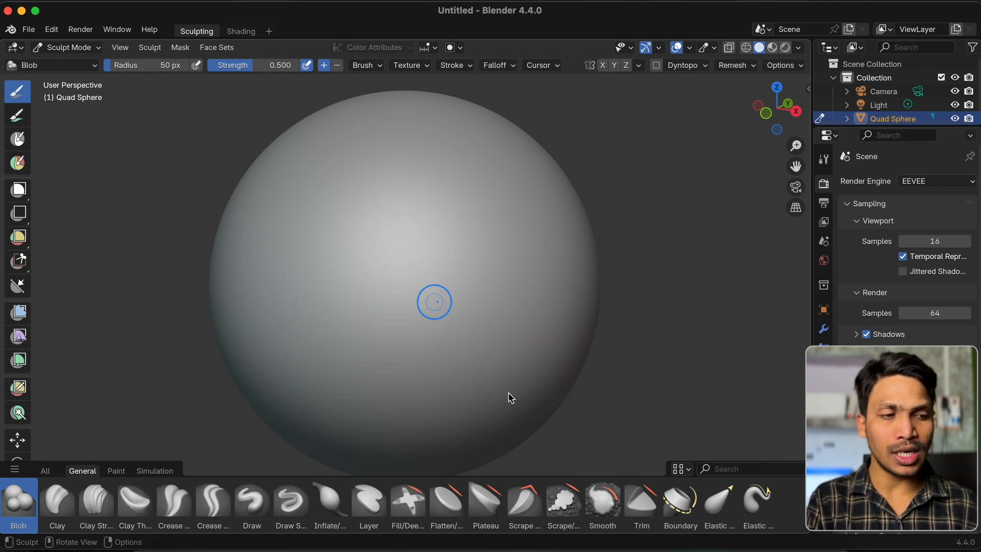
{"action": "left_click", "coordinate": [369, 506]}
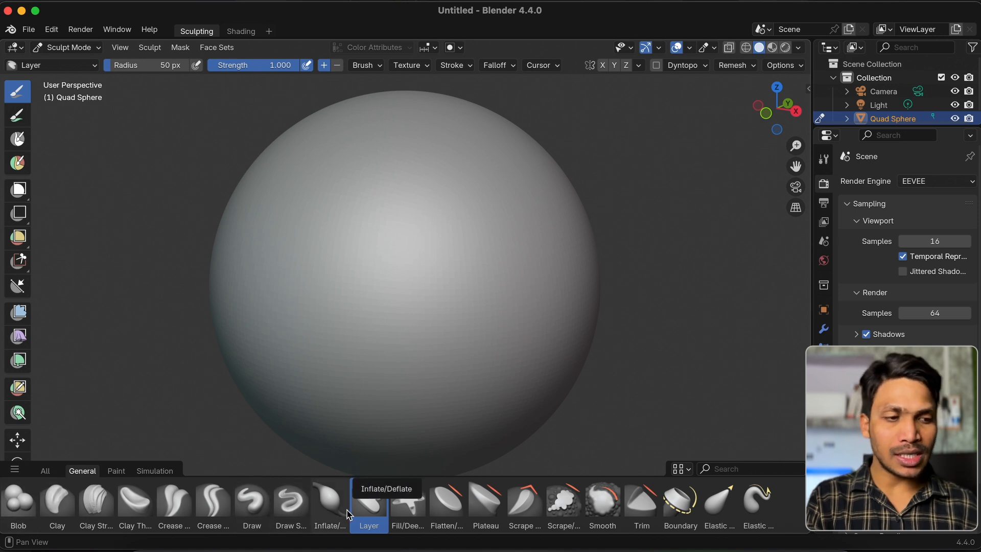
Activate the Blob brush, set its radius to 148 px and raise a round bump on the sphere
{"action": "scroll", "coordinate": [439, 258], "scroll_direction": "down", "scroll_amount": 1, "text": "super"}
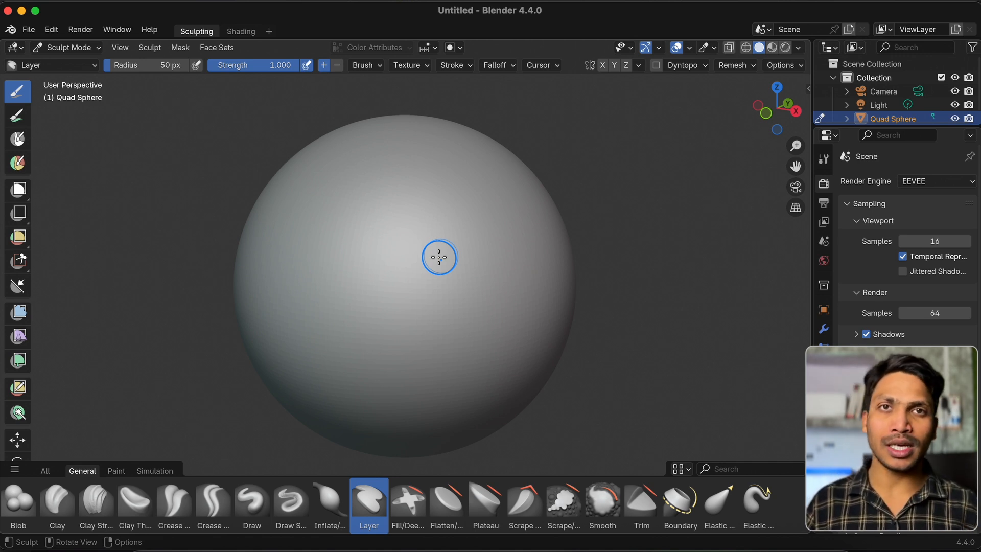
{"action": "left_click", "coordinate": [18, 500]}
{"action": "scroll", "coordinate": [433, 271], "scroll_direction": "up", "scroll_amount": 2, "text": "super"}
{"action": "left_click_drag", "start_coordinate": [148, 66], "coordinate": [165, 66]}
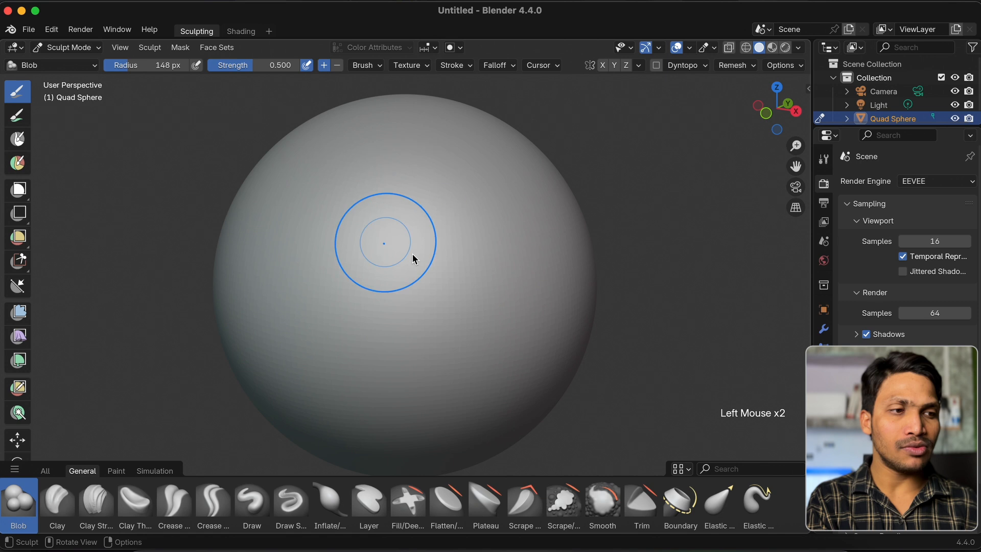
{"action": "mouse_move", "coordinate": [383, 225]}
{"action": "left_mouse_down"}
{"action": "mouse_move", "coordinate": [391, 175]}
{"action": "mouse_move", "coordinate": [424, 200]}
{"action": "mouse_move", "coordinate": [423, 227]}
{"action": "mouse_move", "coordinate": [431, 222]}
{"action": "left_mouse_up"}
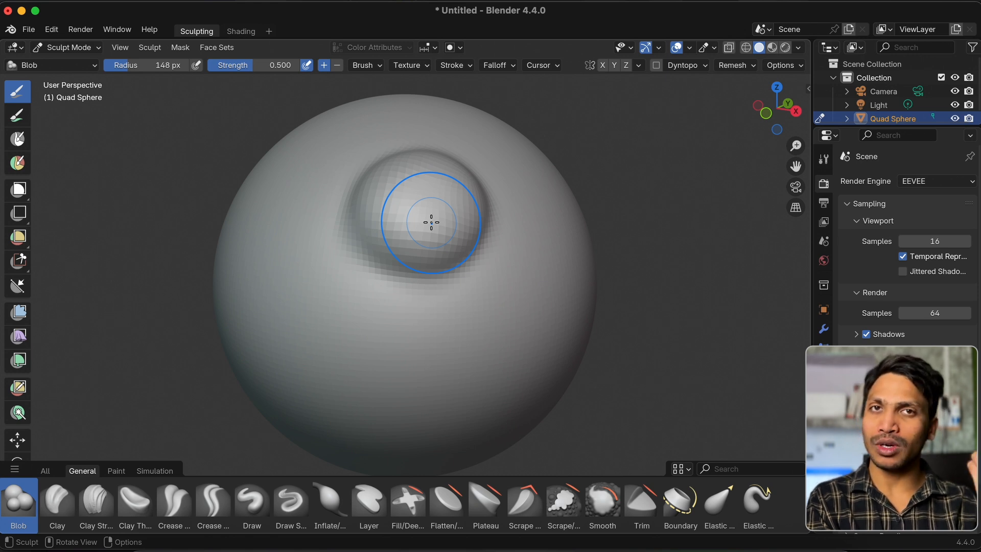
Switch the Blob brush's direction to subtract and carve a round dent into the sphere beside the bump
{"action": "middle_click_drag", "start_coordinate": [432, 222], "coordinate": [394, 116]}
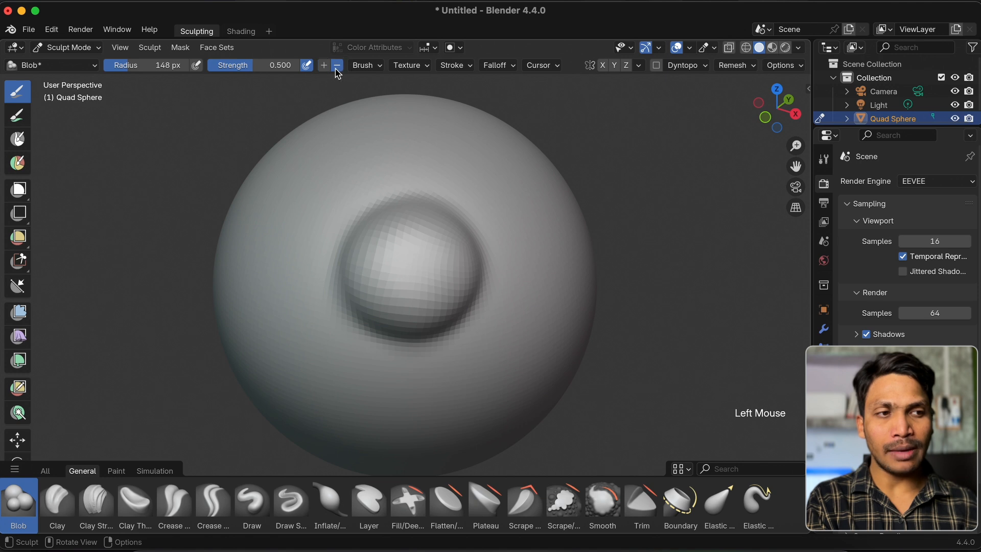
{"action": "scroll", "coordinate": [287, 221], "scroll_direction": "right", "scroll_amount": 5}
{"action": "mouse_move", "coordinate": [468, 234]}
{"action": "left_mouse_down"}
{"action": "mouse_move", "coordinate": [418, 274]}
{"action": "mouse_move", "coordinate": [468, 260]}
{"action": "left_mouse_up"}
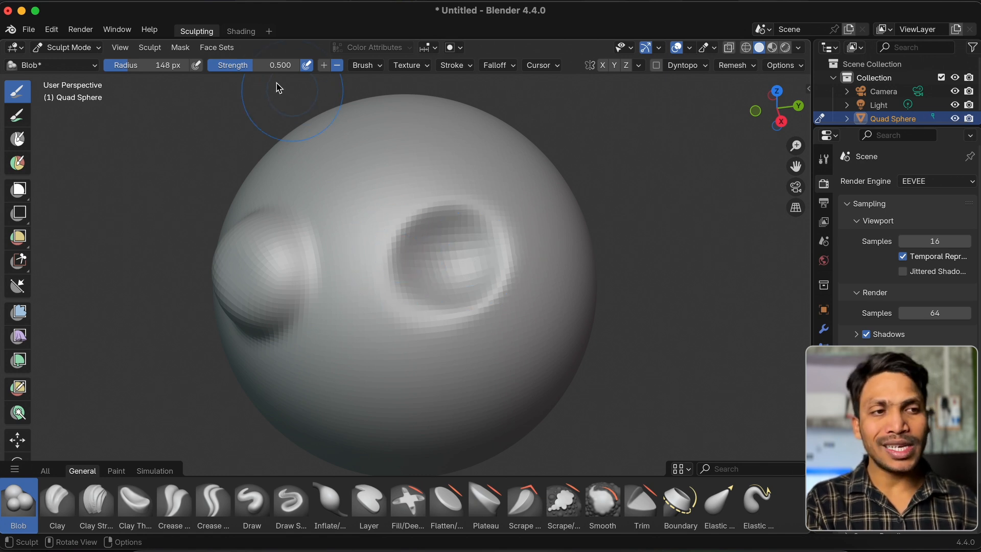
Set the Blob brush's strength to 1.0 and its direction back to add, and raise a taller bump above the dent
{"action": "left_click_drag", "start_coordinate": [259, 65], "coordinate": [302, 66]}
{"action": "left_click", "coordinate": [324, 65]}
{"action": "middle_click_drag", "start_coordinate": [337, 152], "coordinate": [344, 166]}
{"action": "mouse_move", "coordinate": [377, 180]}
{"action": "left_mouse_down"}
{"action": "mouse_move", "coordinate": [391, 218]}
{"action": "mouse_move", "coordinate": [363, 193]}
{"action": "mouse_move", "coordinate": [377, 199]}
{"action": "mouse_move", "coordinate": [376, 162]}
{"action": "mouse_move", "coordinate": [385, 177]}
{"action": "left_mouse_up"}
Set the Blob brush's strength to 0.1, try a stroke on a smooth area of the sphere and undo it
{"action": "left_click", "coordinate": [290, 66]}
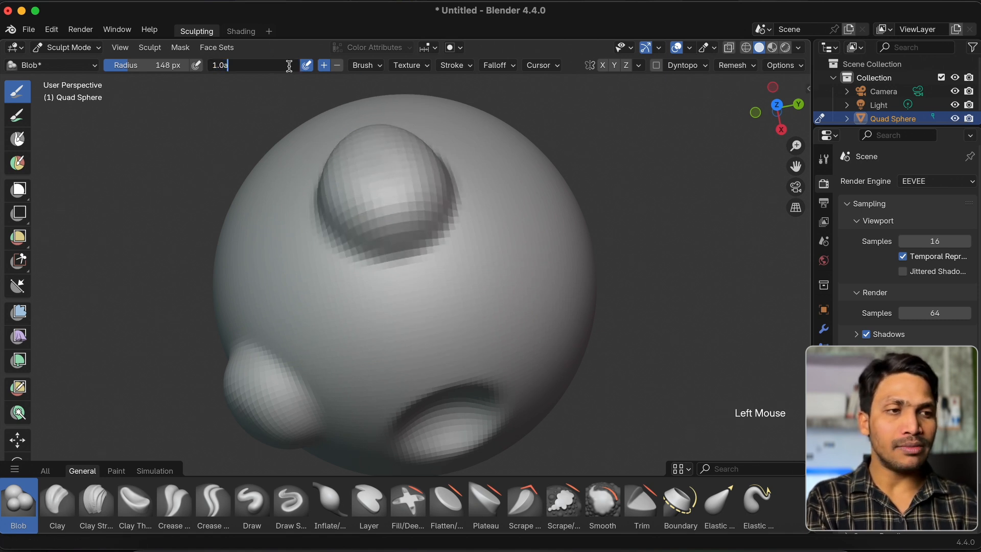
{"action": "type", "text": ".5"}
{"action": "key", "text": "BackSpace"}
{"action": "type", "text": "1"}
{"action": "key", "text": "Return"}
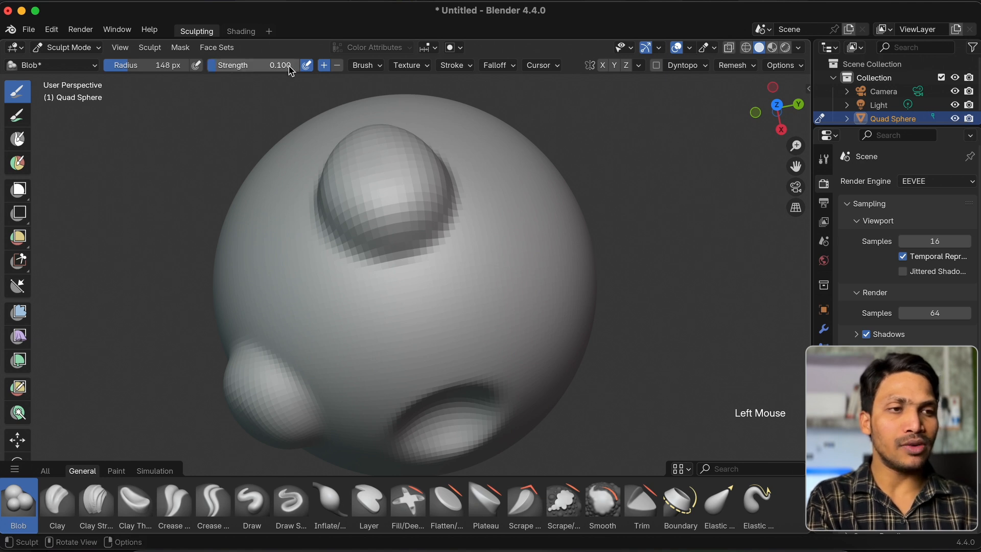
{"action": "mouse_move", "coordinate": [461, 200]}
{"action": "middle_mouse_down"}
{"action": "mouse_move", "coordinate": [465, 254]}
{"action": "mouse_move", "coordinate": [499, 245]}
{"action": "middle_mouse_up"}
{"action": "mouse_move", "coordinate": [499, 245]}
{"action": "left_mouse_down"}
{"action": "mouse_move", "coordinate": [486, 248]}
{"action": "mouse_move", "coordinate": [496, 296]}
{"action": "mouse_move", "coordinate": [482, 291]}
{"action": "left_mouse_up"}
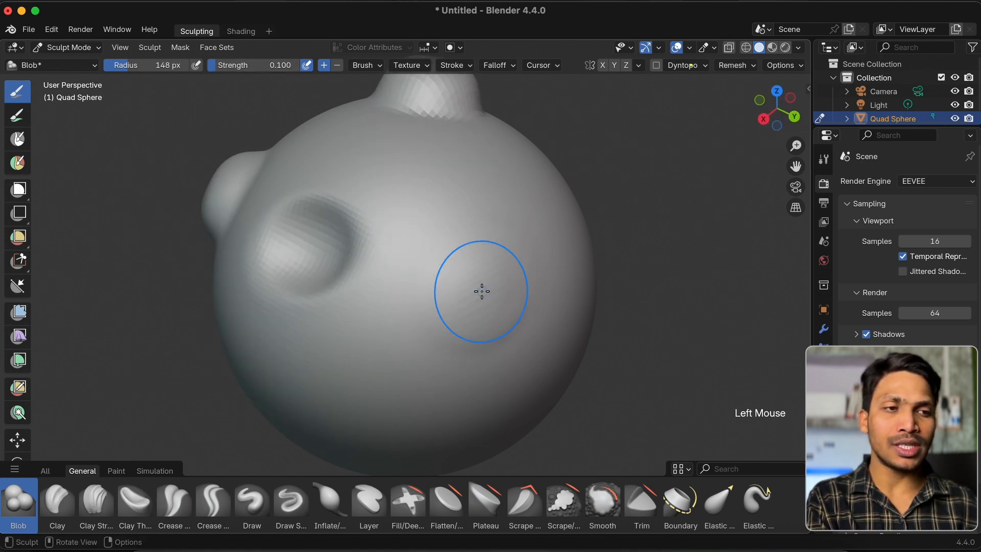
{"action": "key", "text": "super+z"}
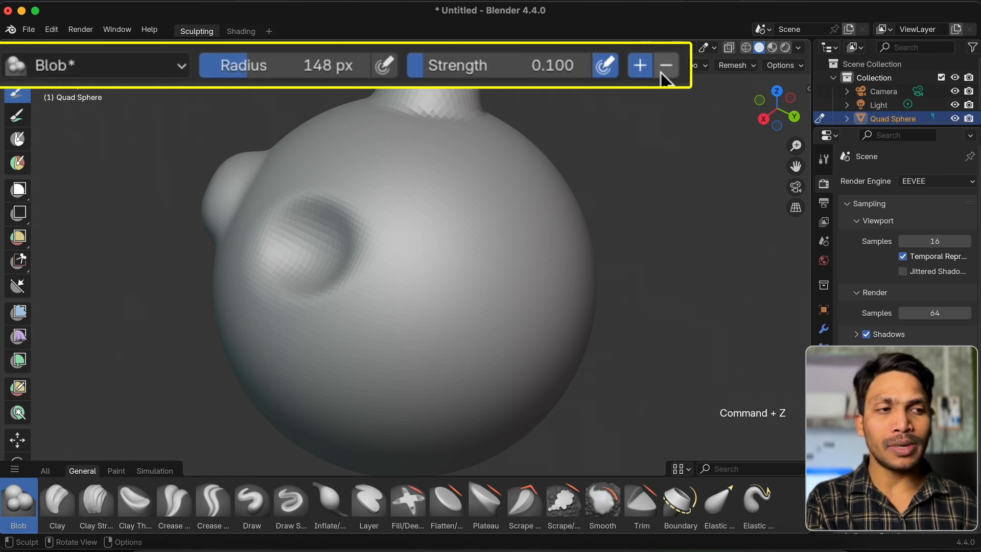
Set the Blob brush's strength to 1.000 and carve a dent in the sphere with the add direction temporarily inverted
{"action": "middle_click_drag", "start_coordinate": [416, 166], "coordinate": [395, 176]}
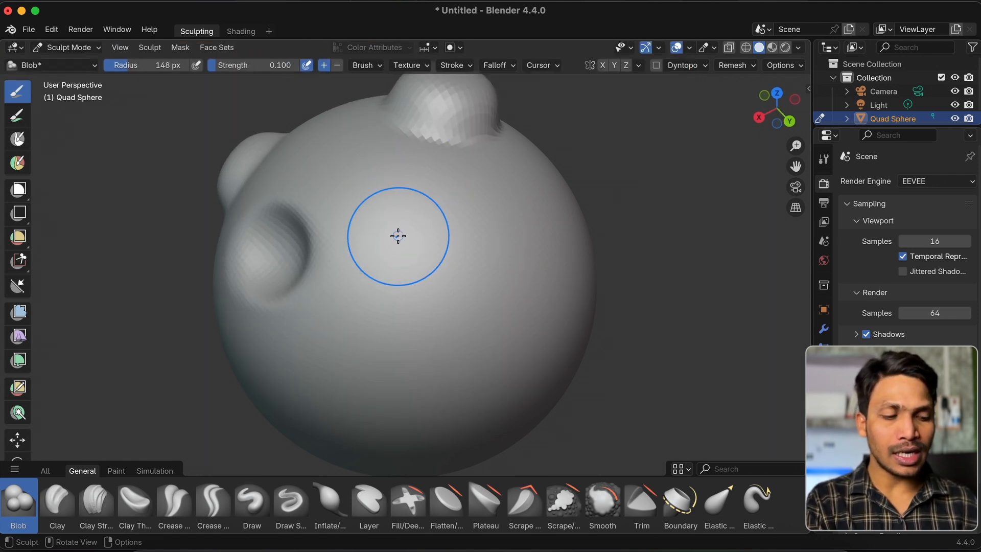
{"action": "key", "text": "super"}
{"action": "mouse_move", "coordinate": [397, 235]}
{"action": "left_mouse_down", "text": "super"}
{"action": "mouse_move", "coordinate": [420, 221]}
{"action": "mouse_move", "coordinate": [420, 256]}
{"action": "mouse_move", "coordinate": [315, 51]}
{"action": "mouse_move", "coordinate": [266, 73]}
{"action": "mouse_move", "coordinate": [255, 66]}
{"action": "mouse_move", "coordinate": [327, 71]}
{"action": "left_mouse_up", "text": "super"}
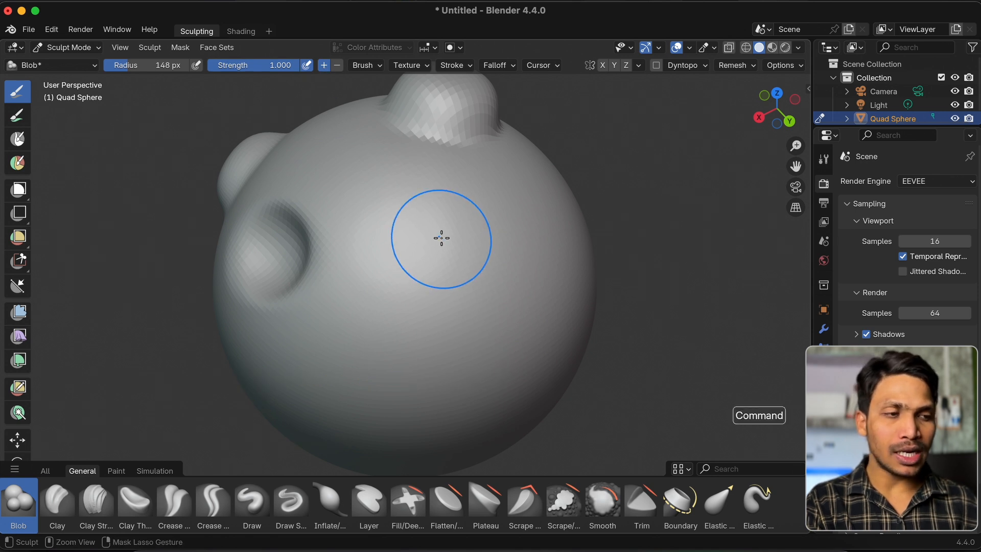
{"action": "mouse_move", "coordinate": [440, 237]}
{"action": "left_mouse_down", "text": "super"}
{"action": "mouse_move", "coordinate": [416, 272]}
{"action": "mouse_move", "coordinate": [424, 254]}
{"action": "left_mouse_up", "text": "super"}
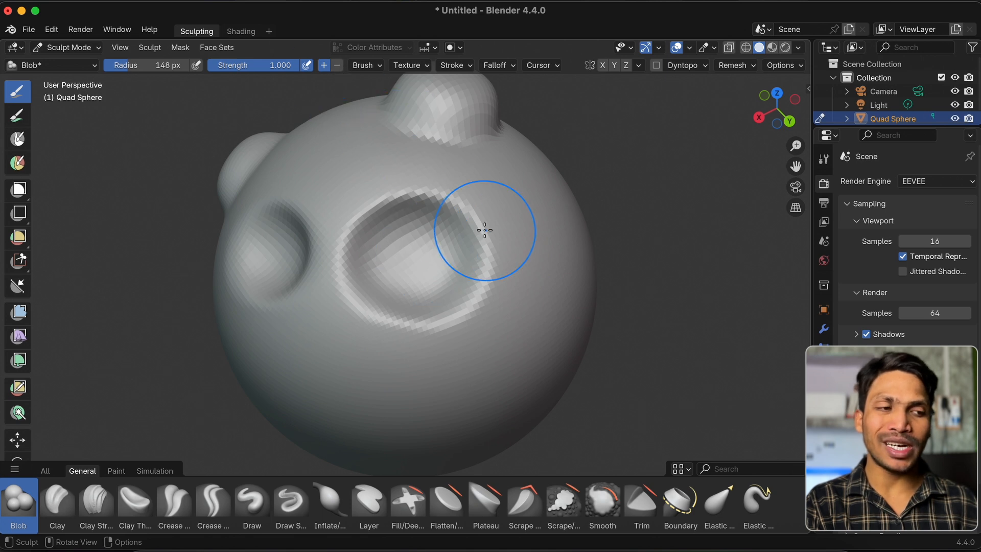
Switch the Blob brush to subtract, raise a bump by temporarily inverting it, and undo the latest bump and dent
{"action": "middle_click_drag", "start_coordinate": [484, 230], "coordinate": [469, 229]}
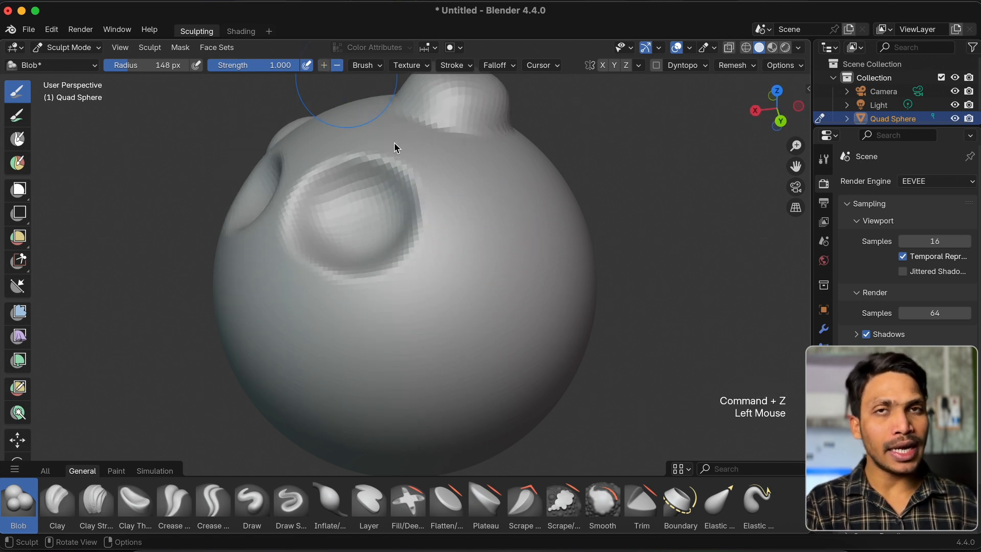
{"action": "scroll", "coordinate": [434, 202], "scroll_direction": "right", "scroll_amount": 5}
{"action": "mouse_move", "coordinate": [472, 237]}
{"action": "left_mouse_down", "text": "super"}
{"action": "mouse_move", "coordinate": [466, 278]}
{"action": "mouse_move", "coordinate": [440, 274]}
{"action": "mouse_move", "coordinate": [449, 280]}
{"action": "left_mouse_up", "text": "super"}
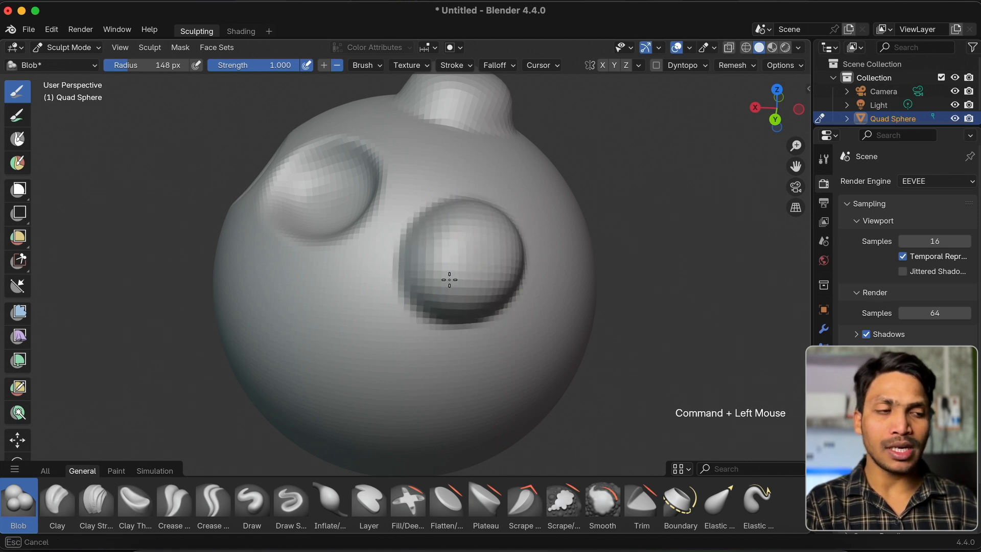
{"action": "scroll", "coordinate": [449, 279], "scroll_direction": "right", "scroll_amount": 5}
{"action": "scroll", "coordinate": [449, 280], "scroll_direction": "down", "scroll_amount": 4}
{"action": "key", "text": "super+z"}
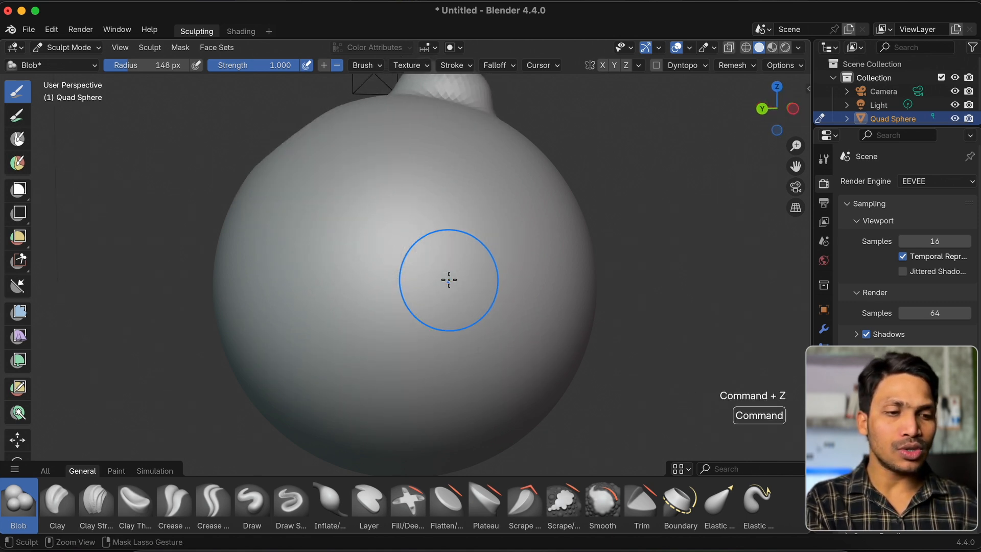
{"action": "key", "text": "super+z"}
Activate the Clay brush, try overlapping strokes across a smooth area of the sphere and undo them
{"action": "left_click", "coordinate": [57, 504]}
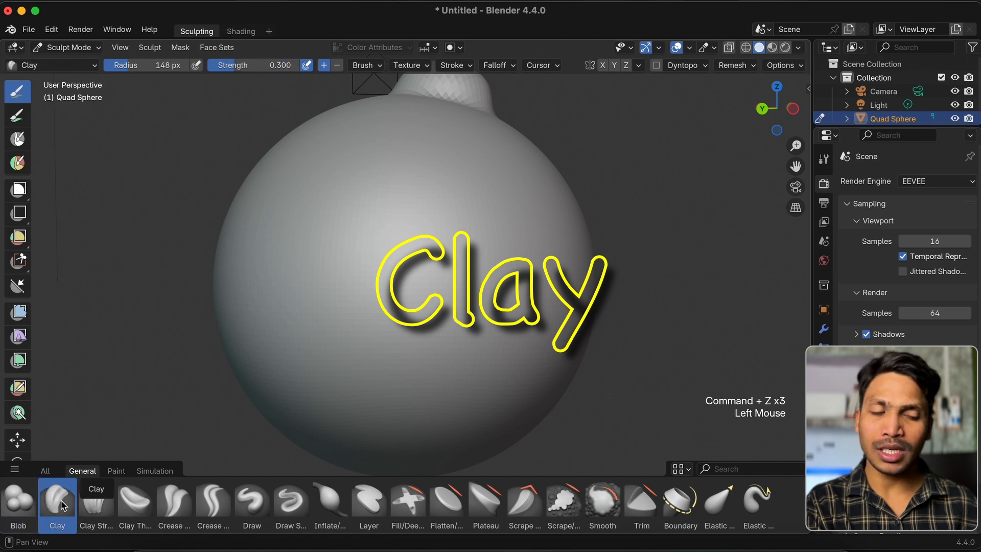
{"action": "scroll", "coordinate": [382, 292], "scroll_direction": "right", "scroll_amount": 3}
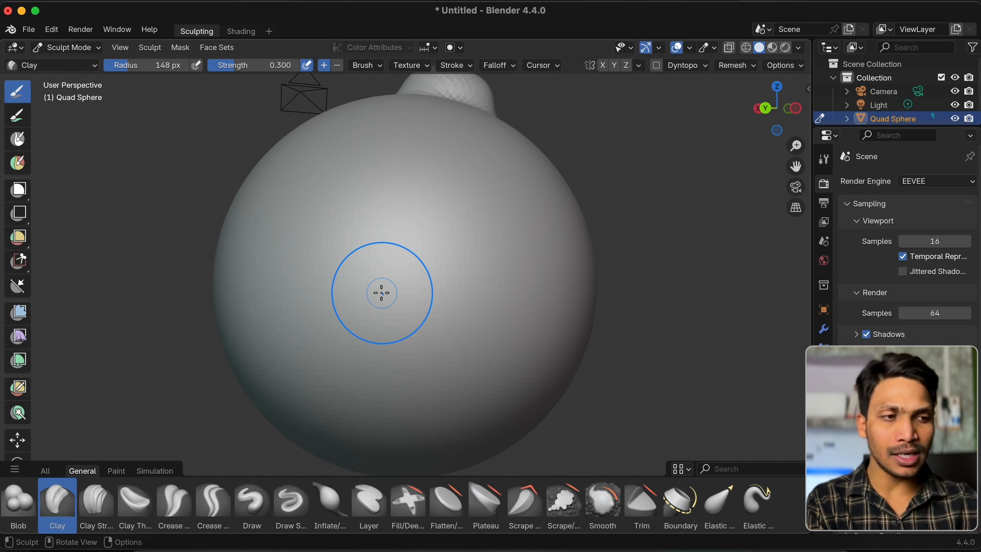
{"action": "scroll", "coordinate": [381, 293], "scroll_direction": "up", "scroll_amount": 2}
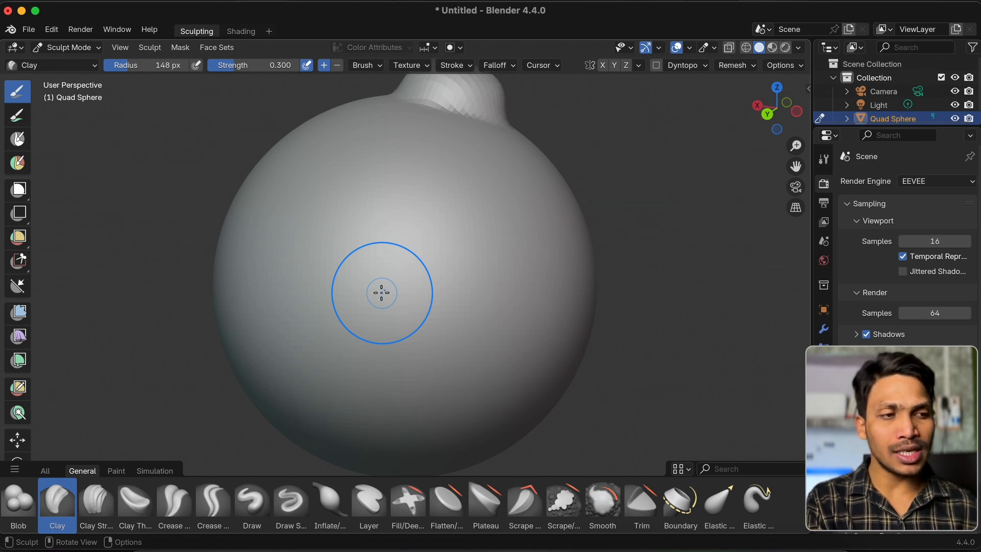
{"action": "mouse_move", "coordinate": [315, 243]}
{"action": "left_mouse_down"}
{"action": "mouse_move", "coordinate": [484, 215]}
{"action": "mouse_move", "coordinate": [387, 270]}
{"action": "mouse_move", "coordinate": [450, 302]}
{"action": "mouse_move", "coordinate": [364, 346]}
{"action": "mouse_move", "coordinate": [381, 177]}
{"action": "mouse_move", "coordinate": [401, 245]}
{"action": "left_mouse_up"}
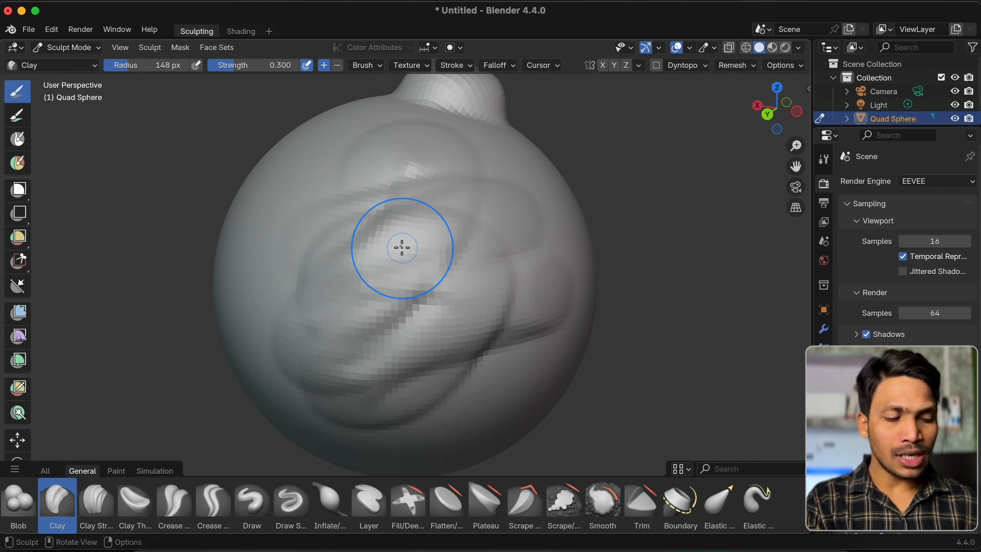
{"action": "key", "text": "super+z"}
{"action": "key", "text": "super+z"}
{"action": "key", "text": "super+z"}
{"action": "key", "text": "super+z"}
Activate the Clay Strips brush, try several broad strips across the smooth side of the sphere and undo them
{"action": "left_click", "coordinate": [97, 493]}
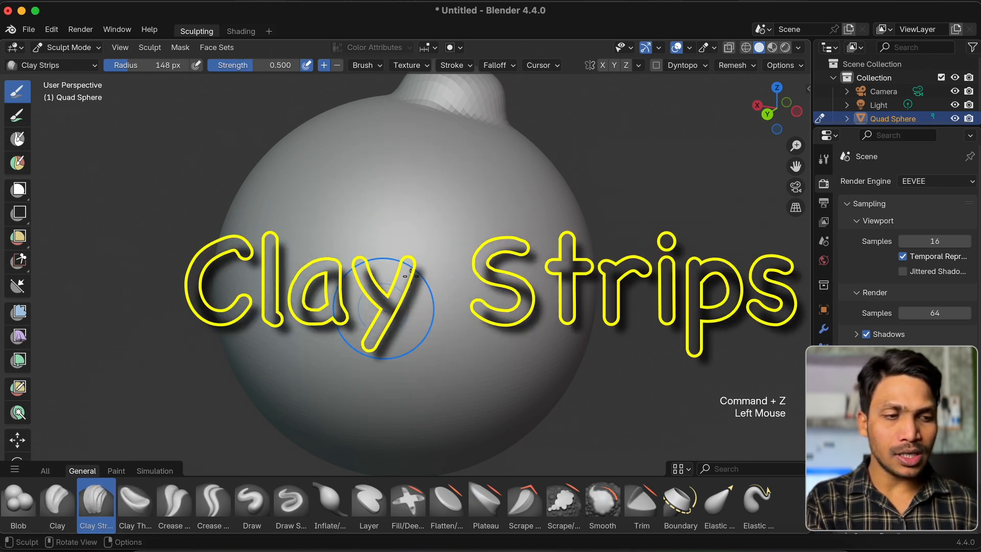
{"action": "mouse_move", "coordinate": [412, 274]}
{"action": "left_mouse_down"}
{"action": "mouse_move", "coordinate": [313, 278]}
{"action": "mouse_move", "coordinate": [358, 242]}
{"action": "mouse_move", "coordinate": [510, 204]}
{"action": "mouse_move", "coordinate": [361, 235]}
{"action": "left_mouse_up"}
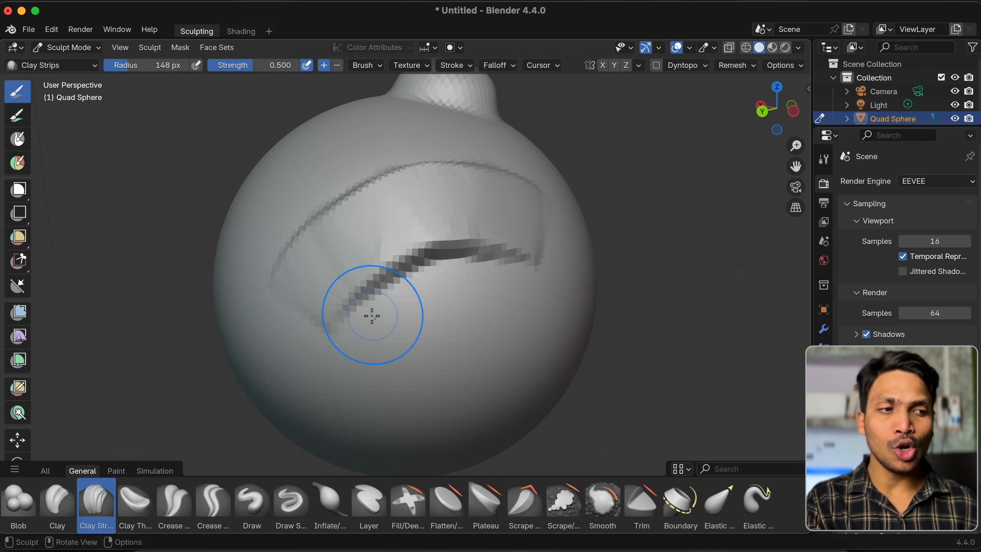
{"action": "scroll", "coordinate": [372, 316], "scroll_direction": "down", "scroll_amount": 5}
{"action": "mouse_move", "coordinate": [344, 289]}
{"action": "left_mouse_down"}
{"action": "mouse_move", "coordinate": [538, 207]}
{"action": "mouse_move", "coordinate": [452, 219]}
{"action": "mouse_move", "coordinate": [422, 265]}
{"action": "mouse_move", "coordinate": [434, 259]}
{"action": "left_mouse_up"}
{"action": "scroll", "coordinate": [434, 259], "scroll_direction": "down", "scroll_amount": 3}
{"action": "scroll", "coordinate": [434, 259], "scroll_direction": "up", "scroll_amount": 5}
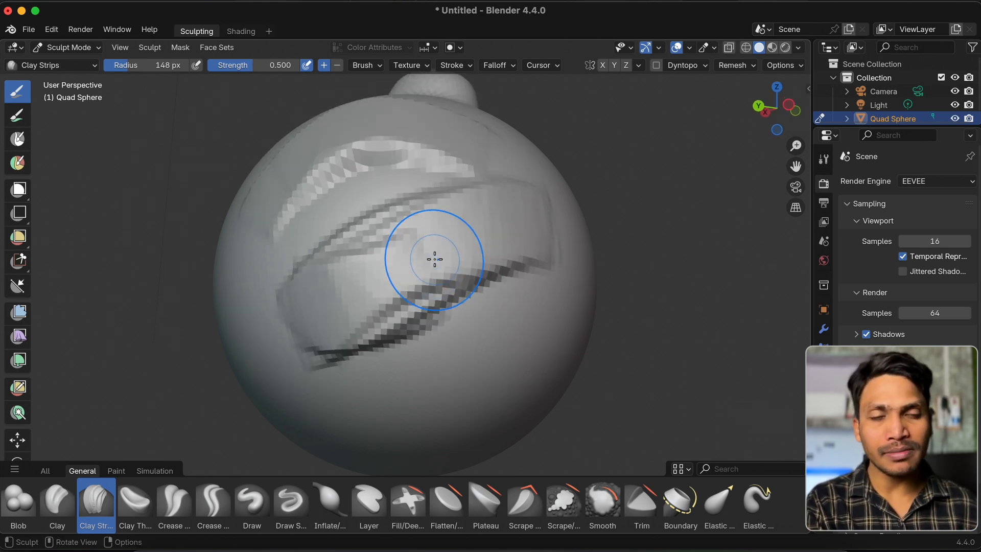
{"action": "key", "text": "super+z"}
{"action": "key", "text": "super+z"}
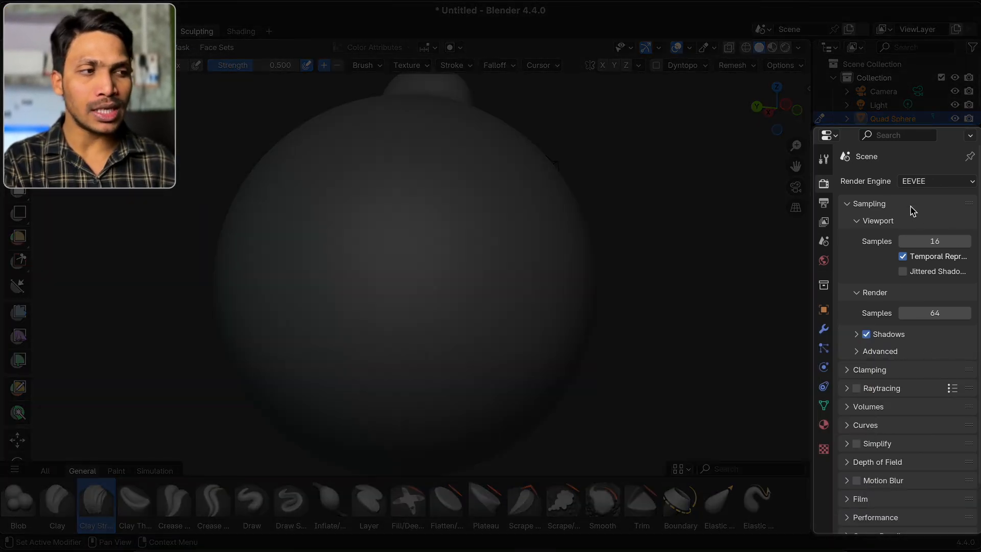
Show the active tool's brush settings in the properties editor and compare them for the Draw and Draw Sharp brushes
{"action": "left_click", "coordinate": [824, 159]}
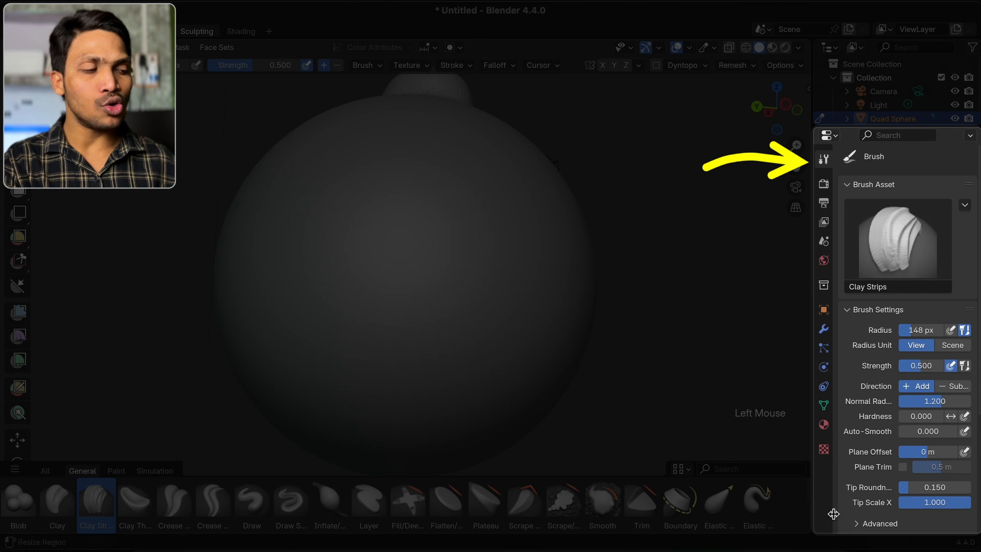
{"action": "scroll", "coordinate": [874, 473], "scroll_direction": "down", "scroll_amount": 8}
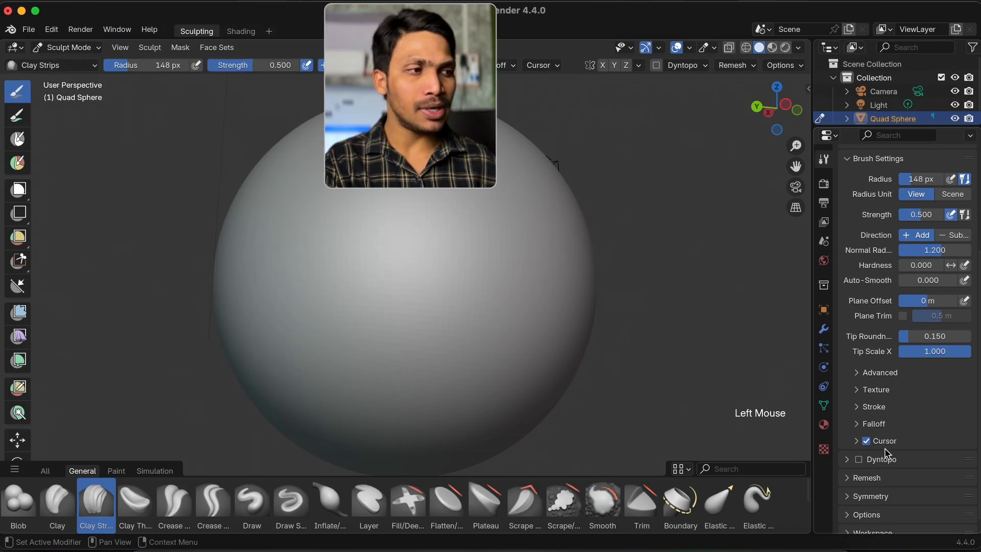
{"action": "left_click", "coordinate": [270, 488]}
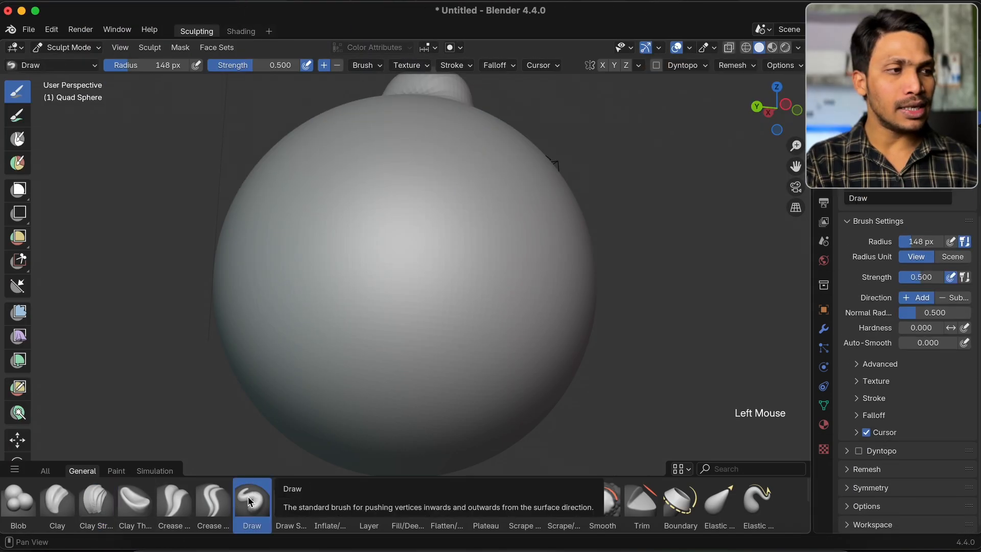
{"action": "left_click", "coordinate": [291, 506]}
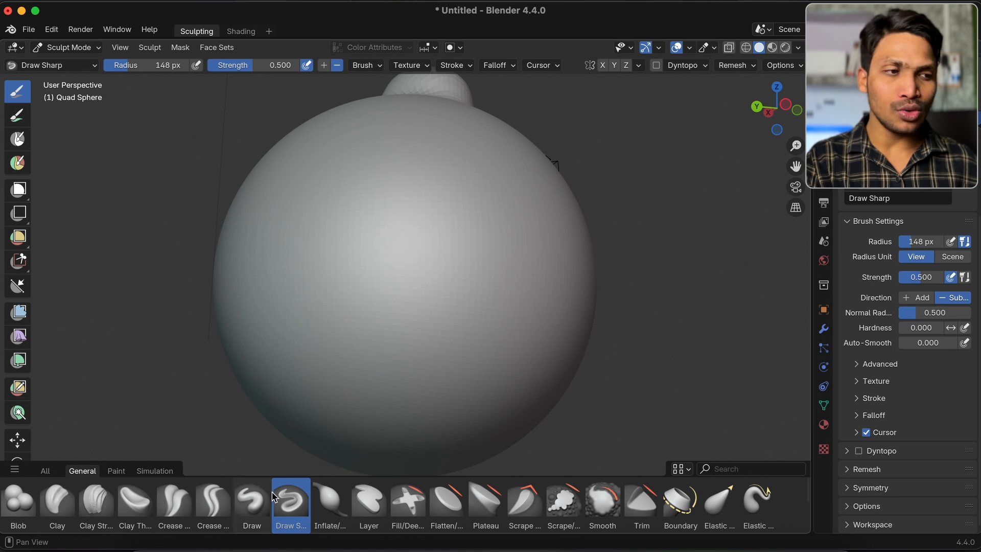
Lay a Clay Strips stroke across the sphere, set the brush's Tip Roundness to 0 and sculpt a square-edged strip beside it
{"action": "left_click", "coordinate": [96, 501]}
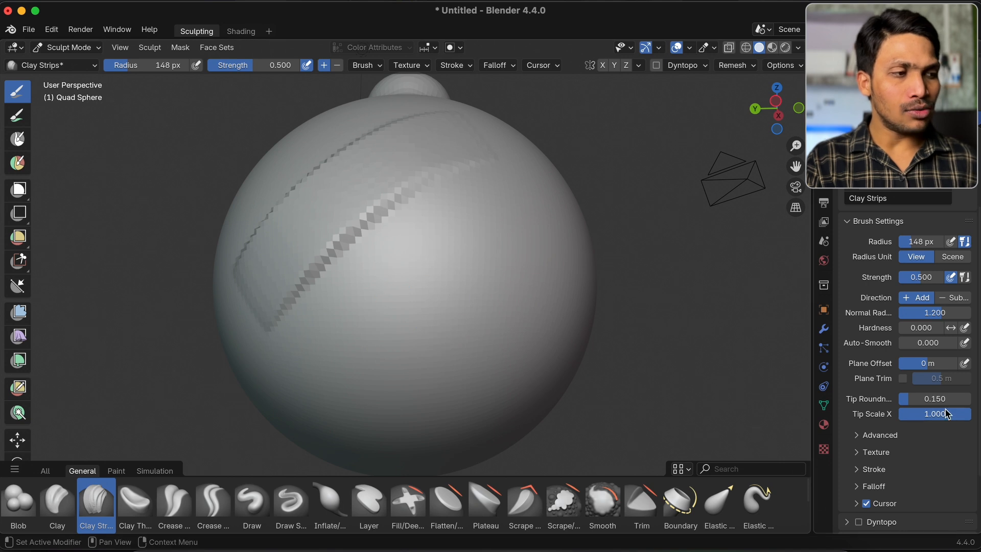
{"action": "left_click_drag", "start_coordinate": [952, 404], "coordinate": [899, 401]}
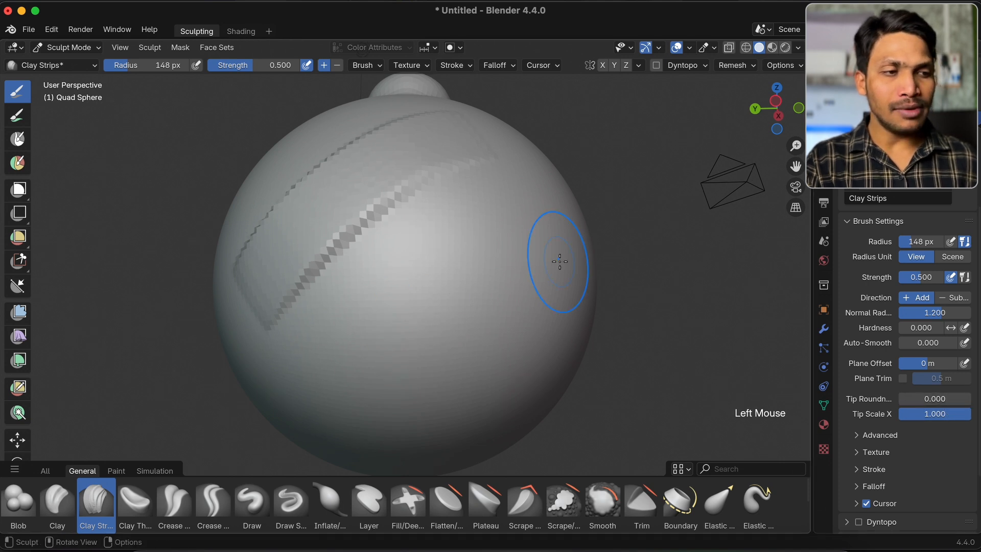
{"action": "middle_click_drag", "start_coordinate": [561, 258], "coordinate": [362, 301]}
{"action": "mouse_move", "coordinate": [350, 306]}
{"action": "left_mouse_down"}
{"action": "mouse_move", "coordinate": [542, 194]}
{"action": "mouse_move", "coordinate": [549, 240]}
{"action": "left_mouse_up"}
{"action": "middle_click_drag", "start_coordinate": [550, 241], "coordinate": [545, 230]}
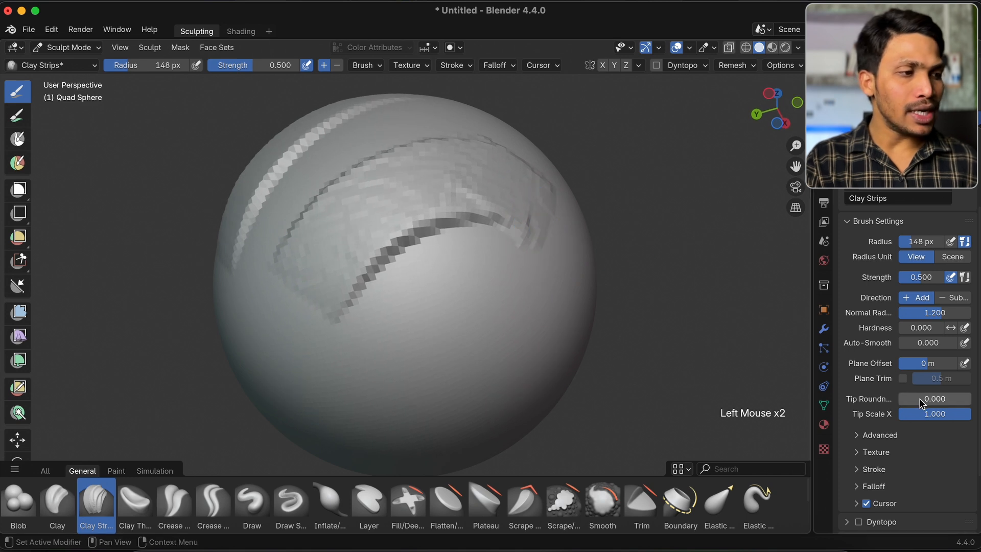
Set the Clay Strips brush's Tip Roundness to 1.000 and sculpt a soft, rounded strip below the square-edged one
{"action": "left_click_drag", "start_coordinate": [920, 402], "coordinate": [973, 402]}
{"action": "middle_click_drag", "start_coordinate": [504, 321], "coordinate": [504, 315]}
{"action": "left_click_drag", "start_coordinate": [396, 338], "coordinate": [490, 225]}
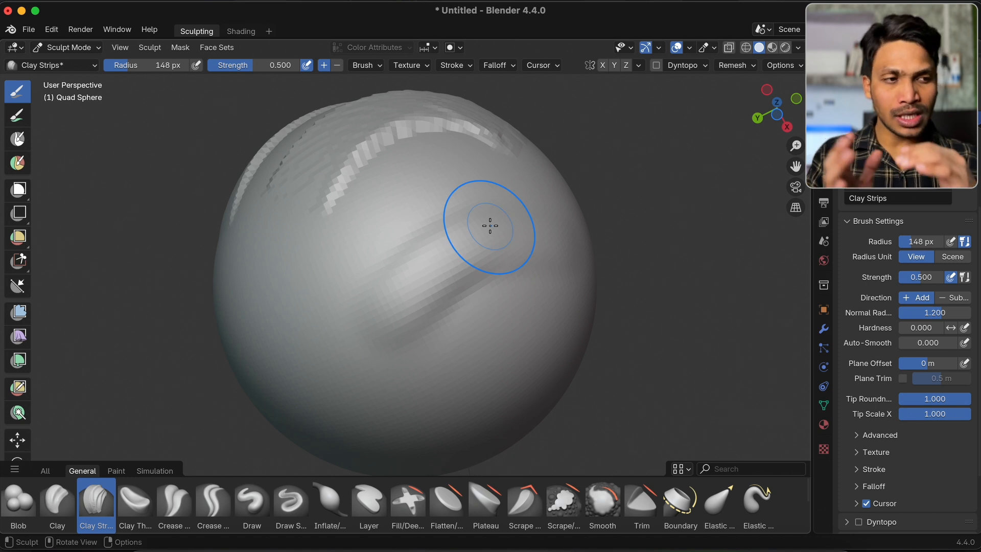
{"action": "middle_click_drag", "start_coordinate": [491, 225], "coordinate": [444, 239]}
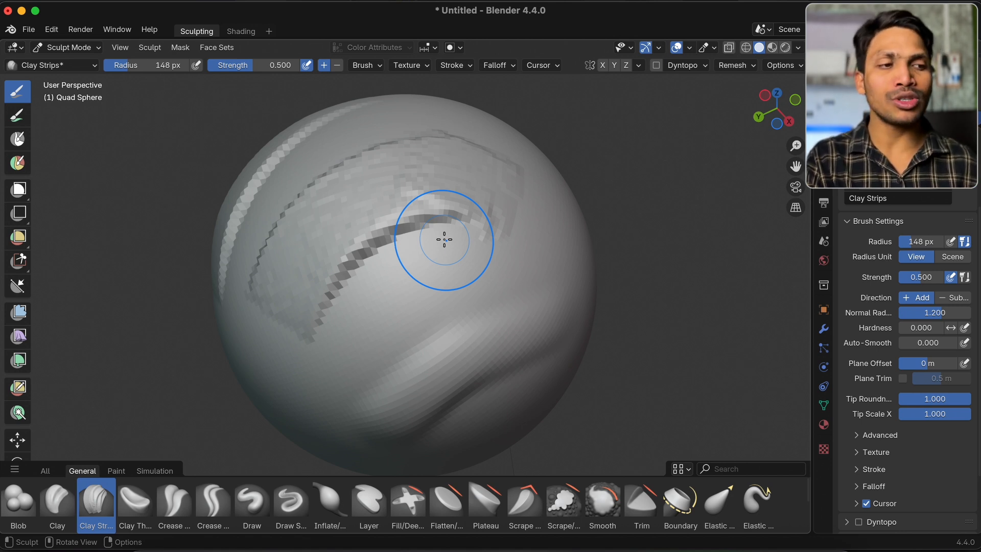
{"action": "middle_click_drag", "start_coordinate": [444, 239], "coordinate": [444, 237]}
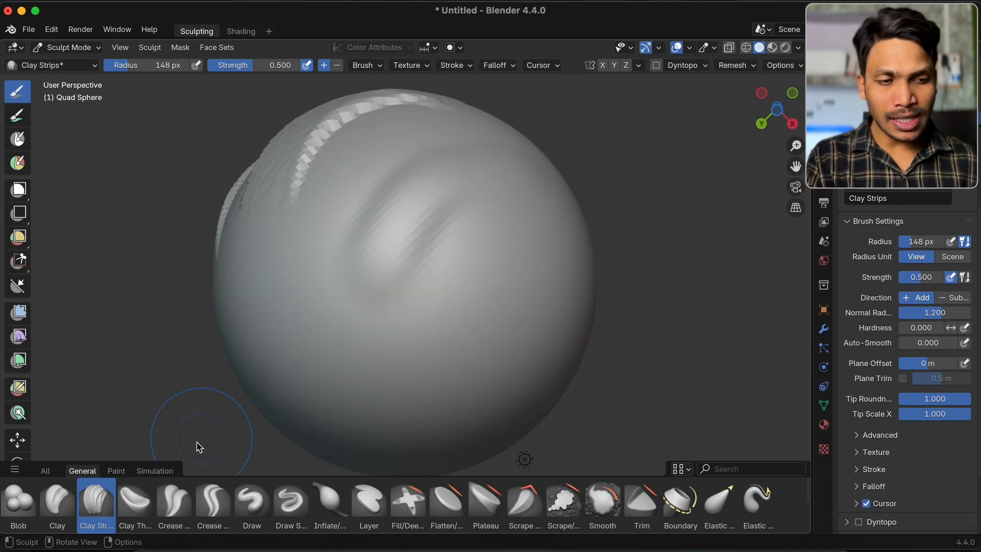
Activate the Clay Thumb brush and try several strokes on a smooth side of the sphere
{"action": "left_click", "coordinate": [142, 508]}
{"action": "scroll", "coordinate": [371, 293], "scroll_direction": "up", "scroll_amount": 5}
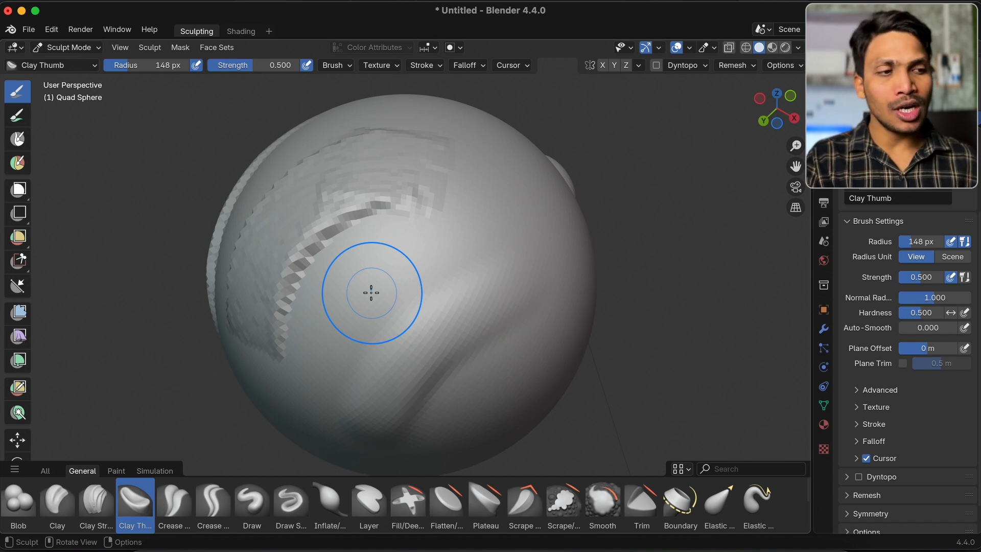
{"action": "scroll", "coordinate": [371, 293], "scroll_direction": "up", "scroll_amount": 3}
{"action": "scroll", "coordinate": [371, 292], "scroll_direction": "up", "scroll_amount": 2}
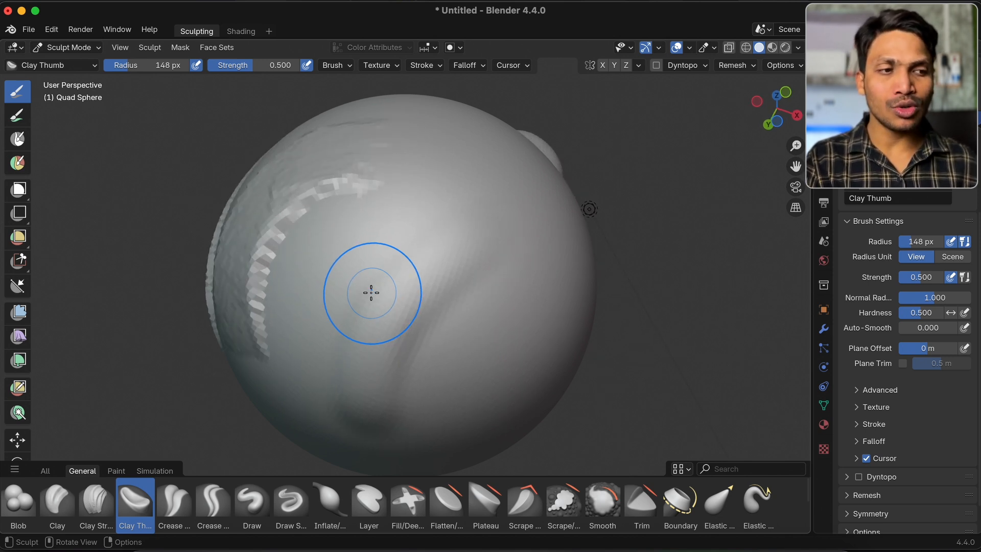
{"action": "scroll", "coordinate": [371, 293], "scroll_direction": "right", "scroll_amount": 5}
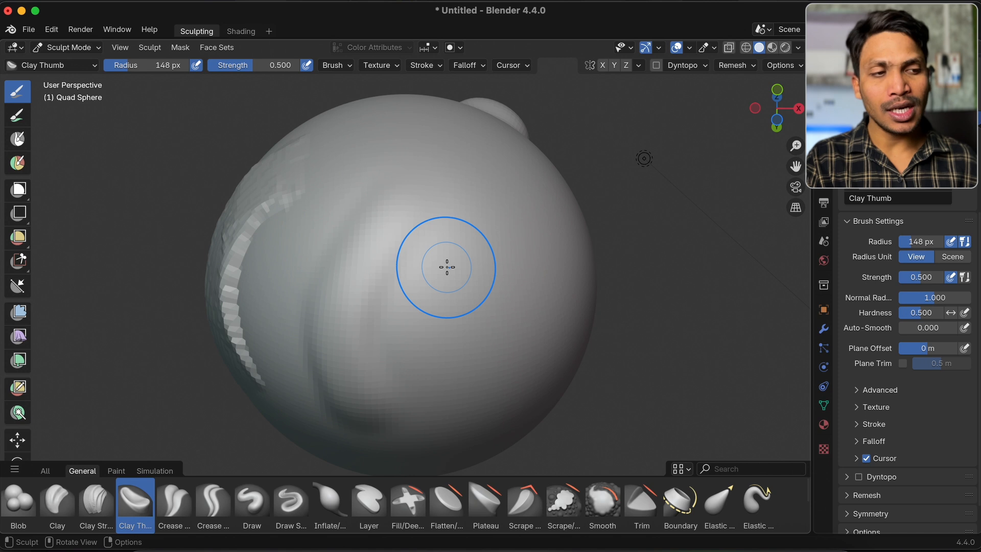
{"action": "scroll", "coordinate": [447, 267], "scroll_direction": "right", "scroll_amount": 4}
{"action": "mouse_move", "coordinate": [419, 272]}
{"action": "left_mouse_down"}
{"action": "mouse_move", "coordinate": [476, 241]}
{"action": "mouse_move", "coordinate": [460, 249]}
{"action": "mouse_move", "coordinate": [473, 230]}
{"action": "mouse_move", "coordinate": [488, 235]}
{"action": "mouse_move", "coordinate": [489, 247]}
{"action": "mouse_move", "coordinate": [467, 264]}
{"action": "mouse_move", "coordinate": [468, 287]}
{"action": "mouse_move", "coordinate": [478, 275]}
{"action": "mouse_move", "coordinate": [450, 234]}
{"action": "mouse_move", "coordinate": [463, 194]}
{"action": "left_mouse_up"}
{"action": "mouse_move", "coordinate": [463, 194]}
{"action": "middle_mouse_down"}
{"action": "mouse_move", "coordinate": [407, 201]}
{"action": "mouse_move", "coordinate": [406, 193]}
{"action": "middle_mouse_up"}
Set the Clay Thumb radius to 230 px, try a broad stroke and undo the last three actions
{"action": "key", "text": "f"}
{"action": "left_click", "coordinate": [417, 193]}
{"action": "mouse_move", "coordinate": [406, 193]}
{"action": "left_mouse_down"}
{"action": "mouse_move", "coordinate": [416, 230]}
{"action": "mouse_move", "coordinate": [392, 272]}
{"action": "mouse_move", "coordinate": [419, 262]}
{"action": "mouse_move", "coordinate": [454, 276]}
{"action": "left_mouse_up"}
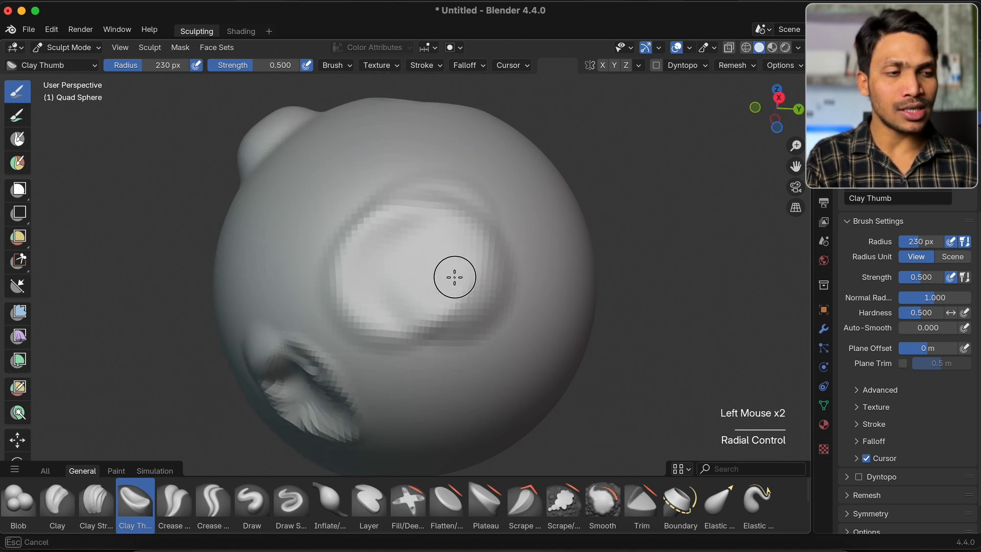
{"action": "key", "text": "super+z"}
{"action": "key", "text": "super+z"}
{"action": "key", "text": "super+z"}
Set the brush radius to 104 px and carve a Crease Polish stroke across the smooth side of the sphere
{"action": "key", "text": "f"}
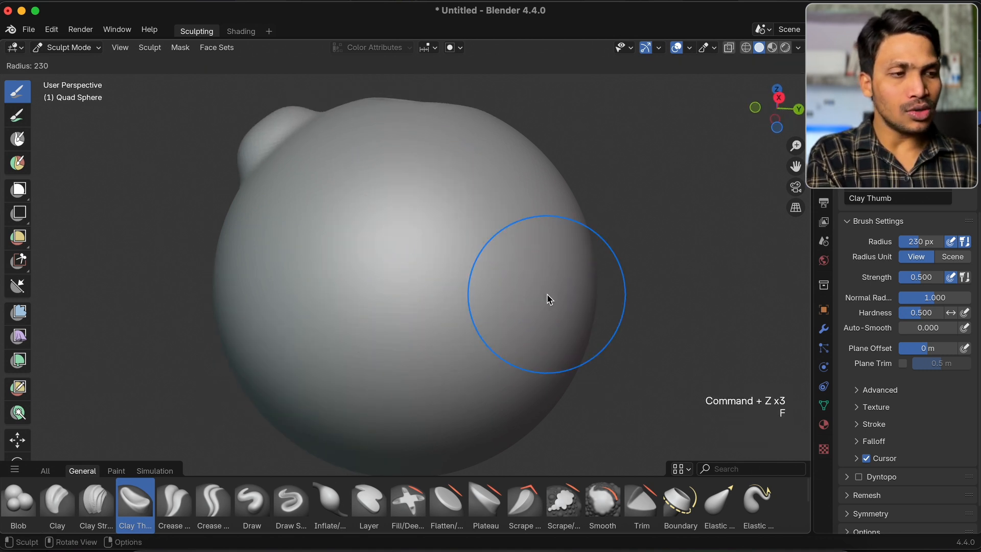
{"action": "left_click", "coordinate": [506, 300]}
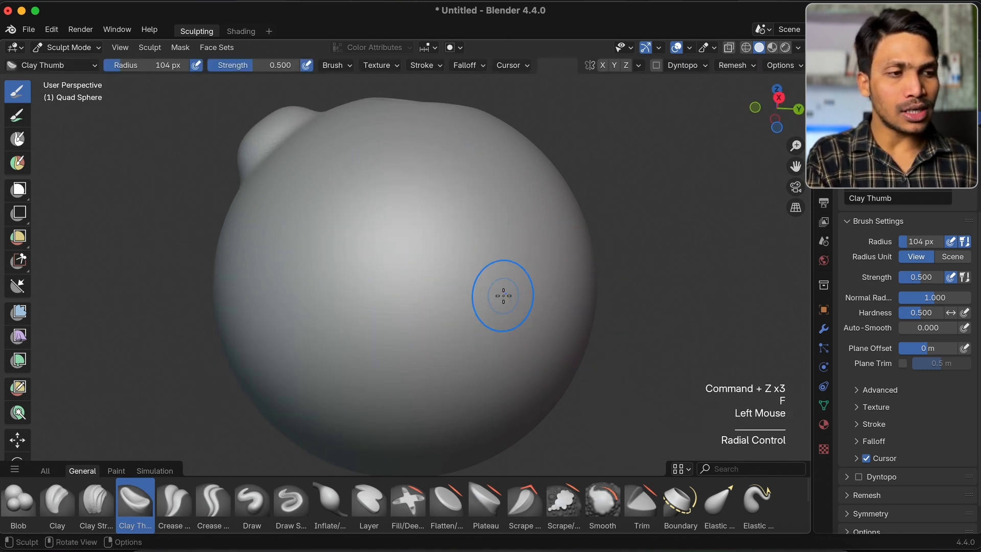
{"action": "left_click", "coordinate": [174, 501]}
{"action": "middle_click_drag", "start_coordinate": [318, 368], "coordinate": [354, 305]}
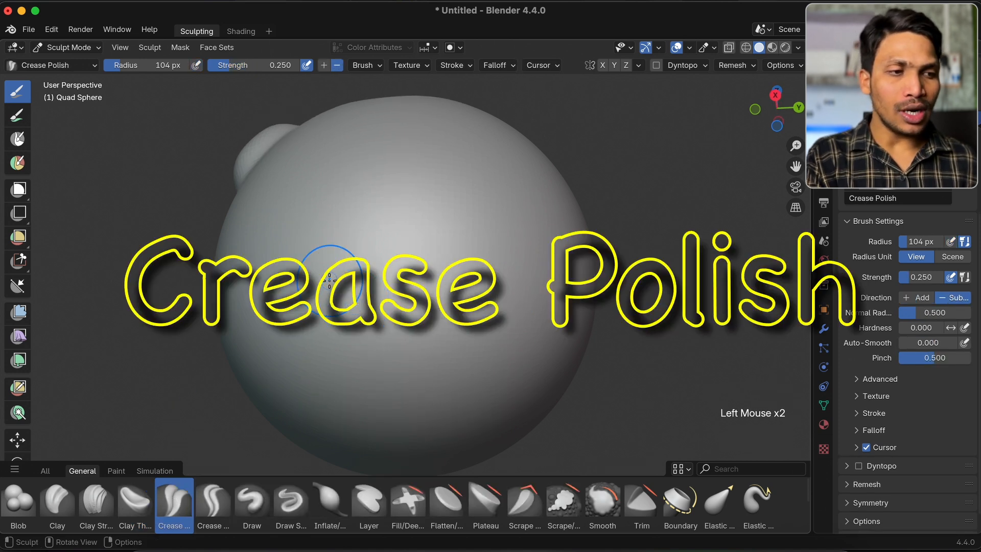
{"action": "left_click_drag", "start_coordinate": [355, 294], "coordinate": [426, 252]}
{"action": "mouse_move", "coordinate": [503, 221]}
{"action": "left_mouse_down"}
{"action": "mouse_move", "coordinate": [333, 267]}
{"action": "mouse_move", "coordinate": [477, 232]}
{"action": "left_mouse_up"}
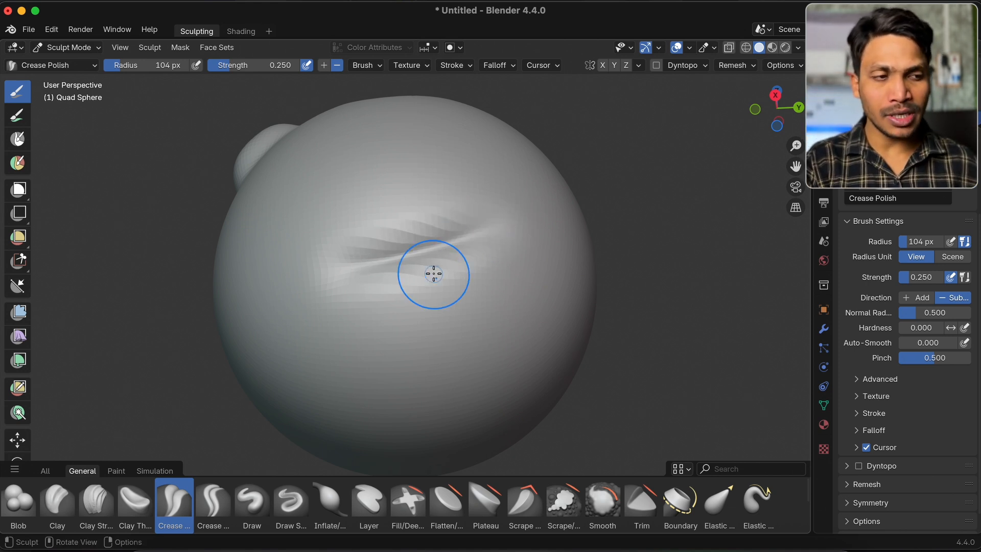
Activate the Crease Sharp brush and carve a deep, sharp crease below the Crease Polish stroke
{"action": "left_click", "coordinate": [210, 505]}
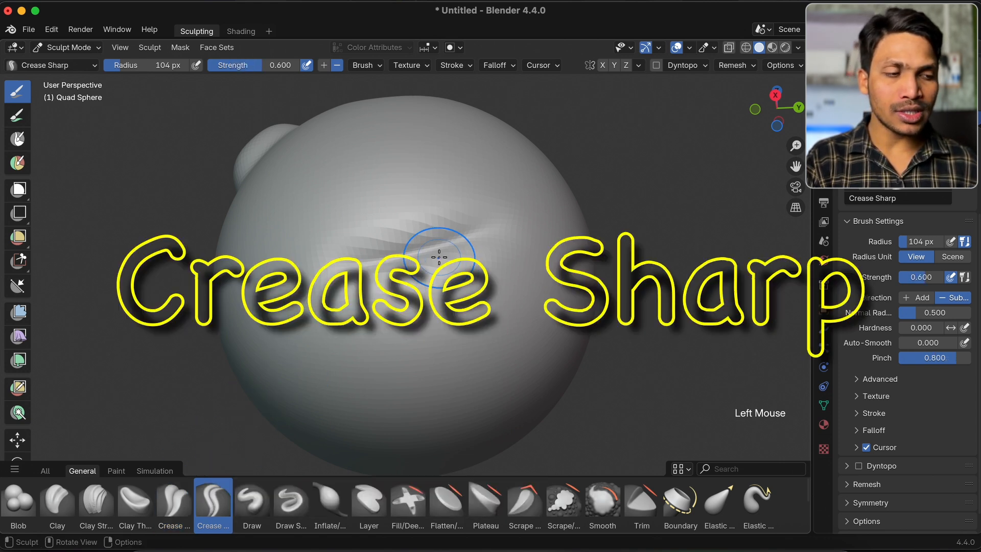
{"action": "left_click_drag", "start_coordinate": [383, 306], "coordinate": [442, 285]}
{"action": "scroll", "coordinate": [441, 287], "scroll_direction": "down", "scroll_amount": 3}
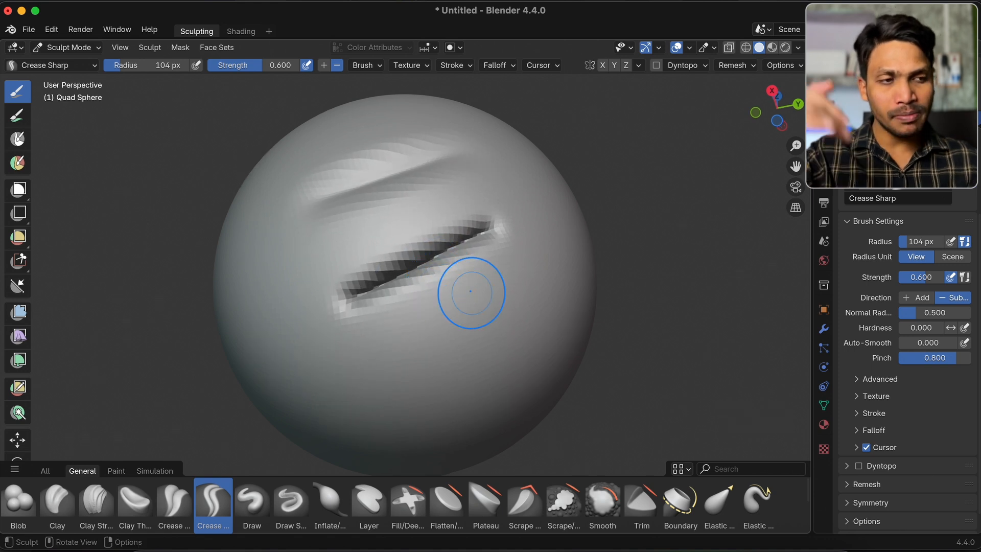
Set the Crease Sharp brush's direction to Add and sculpt a raised sharp ridge below the carved crease
{"action": "left_click", "coordinate": [323, 65]}
{"action": "scroll", "coordinate": [361, 225], "scroll_direction": "down", "scroll_amount": 5}
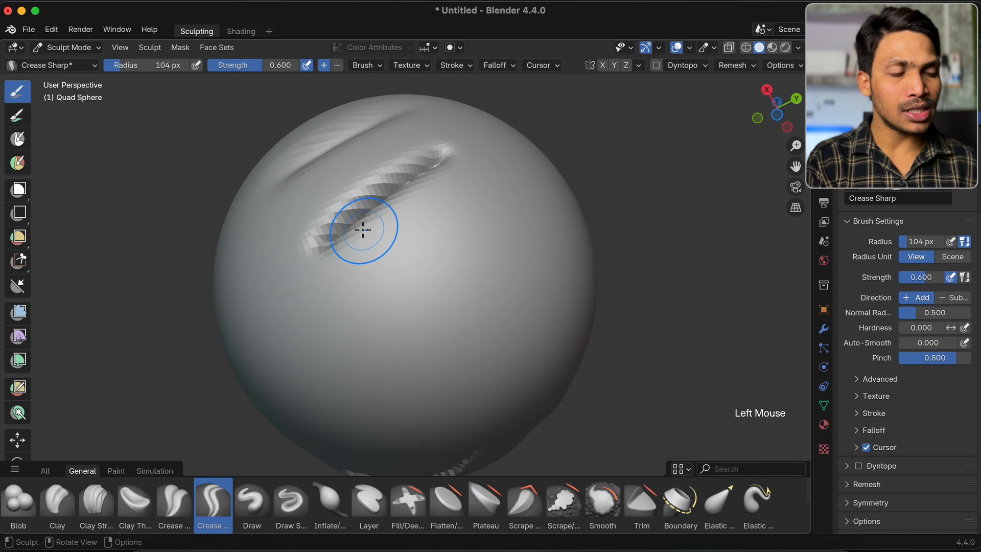
{"action": "mouse_move", "coordinate": [476, 211]}
{"action": "left_mouse_down"}
{"action": "mouse_move", "coordinate": [362, 300]}
{"action": "mouse_move", "coordinate": [490, 212]}
{"action": "left_mouse_up"}
{"action": "scroll", "coordinate": [491, 212], "scroll_direction": "up", "scroll_amount": 5}
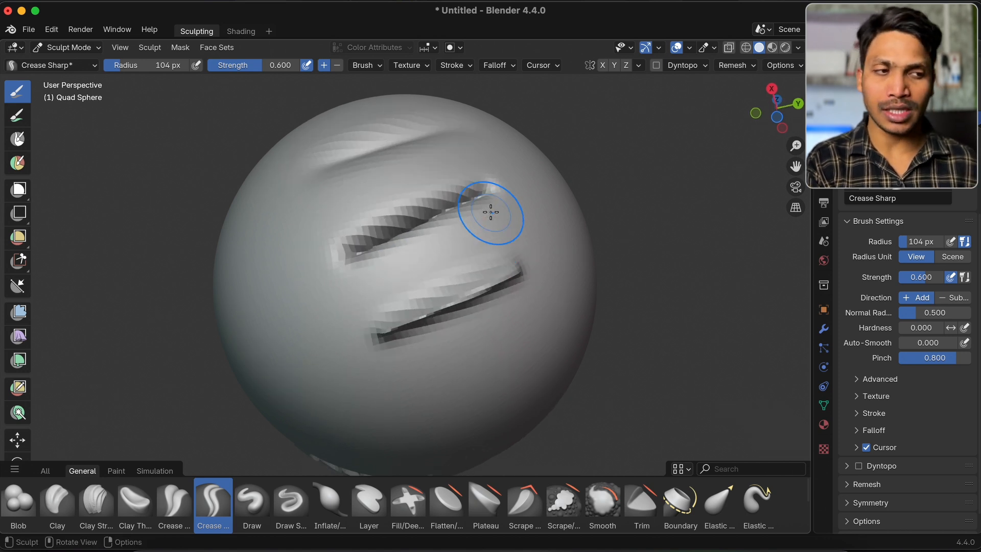
Activate the Draw brush and sculpt a raised stroke with a carved one below it on a smooth area
{"action": "left_click", "coordinate": [260, 506]}
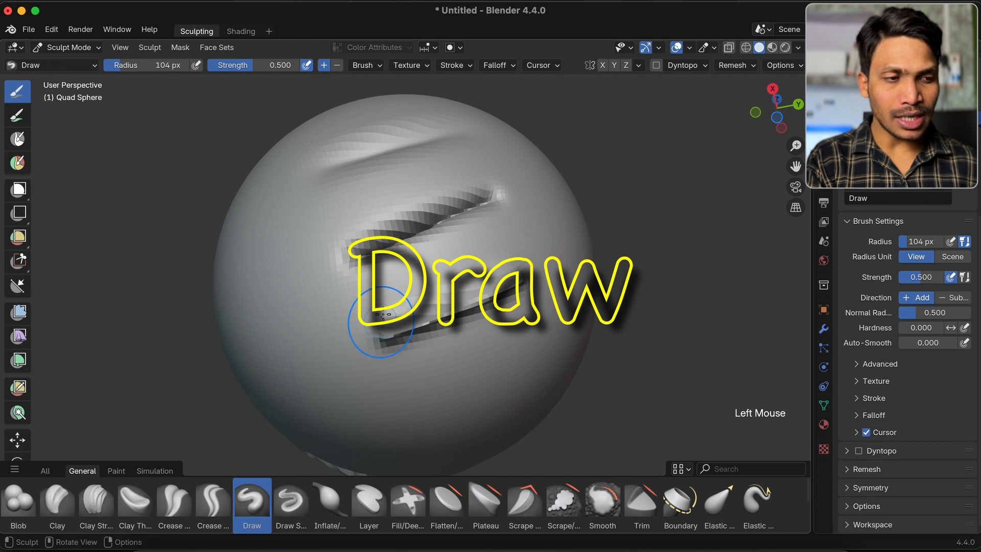
{"action": "scroll", "coordinate": [383, 386], "scroll_direction": "up", "scroll_amount": 5}
{"action": "mouse_move", "coordinate": [296, 274]}
{"action": "left_mouse_down"}
{"action": "mouse_move", "coordinate": [416, 226]}
{"action": "mouse_move", "coordinate": [293, 255]}
{"action": "left_mouse_up"}
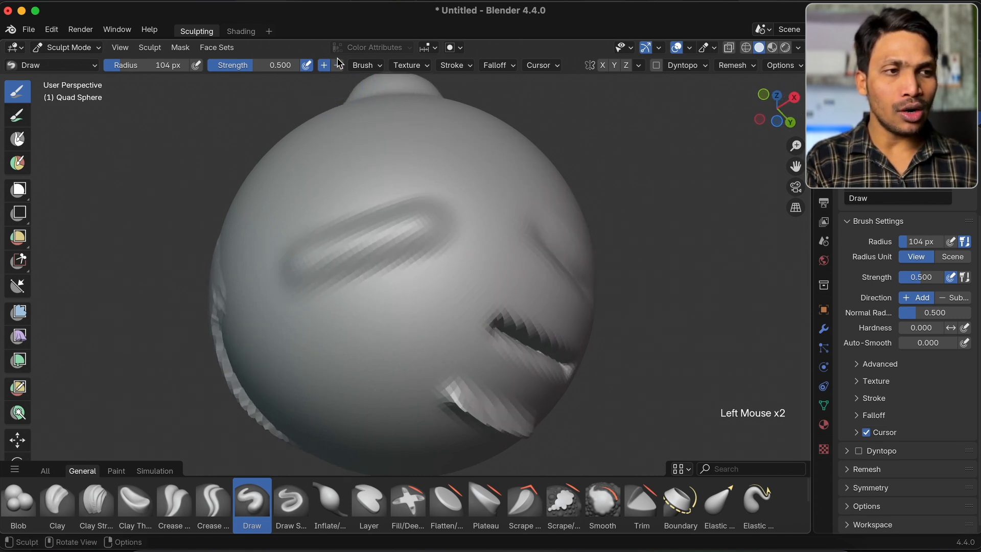
{"action": "scroll", "coordinate": [362, 274], "scroll_direction": "down", "scroll_amount": 3}
{"action": "mouse_move", "coordinate": [336, 285]}
{"action": "left_mouse_down", "text": "super"}
{"action": "mouse_move", "coordinate": [429, 245]}
{"action": "mouse_move", "coordinate": [333, 278]}
{"action": "mouse_move", "coordinate": [410, 248]}
{"action": "left_mouse_up", "text": "super"}
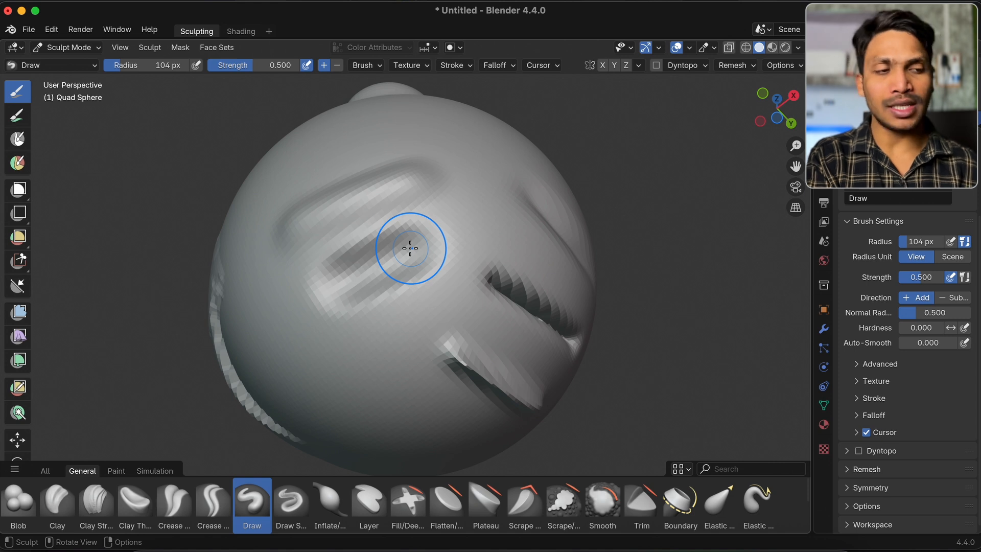
Compare the Falloff settings of the Draw Sharp and Draw brushes
{"action": "left_click", "coordinate": [291, 502]}
{"action": "mouse_move", "coordinate": [448, 293]}
{"action": "middle_mouse_down"}
{"action": "mouse_move", "coordinate": [416, 241]}
{"action": "mouse_move", "coordinate": [378, 226]}
{"action": "middle_mouse_up"}
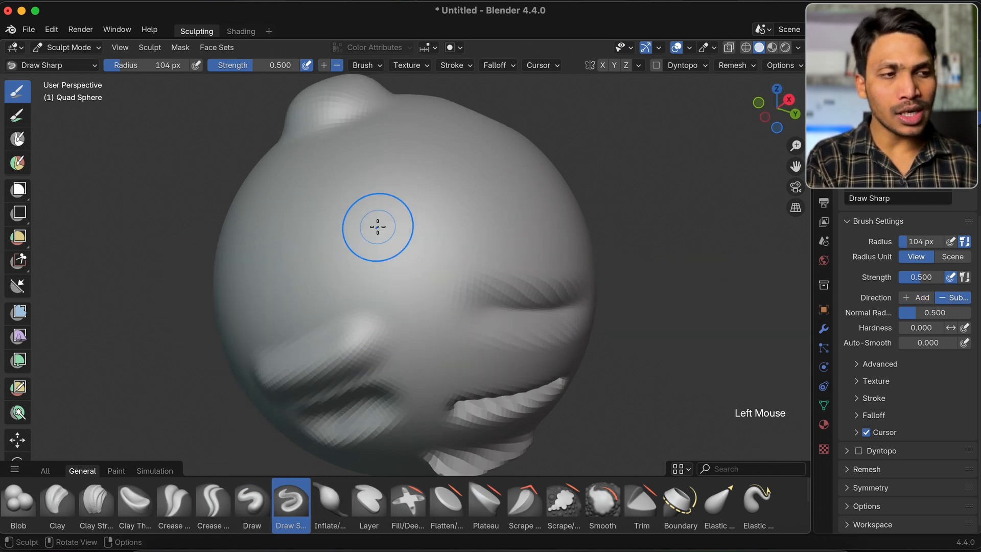
{"action": "left_click", "coordinate": [871, 415]}
{"action": "left_click", "coordinate": [871, 415]}
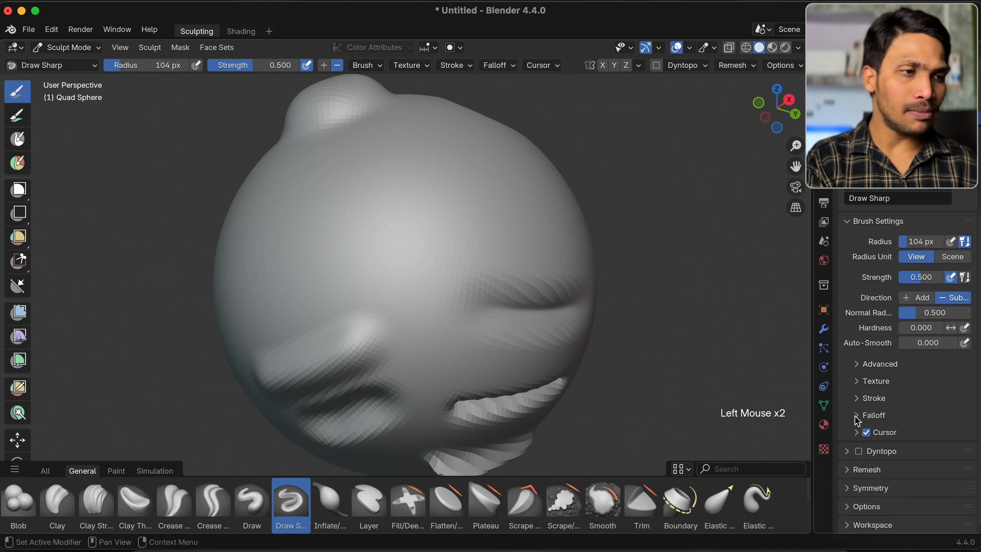
{"action": "left_click", "coordinate": [505, 65]}
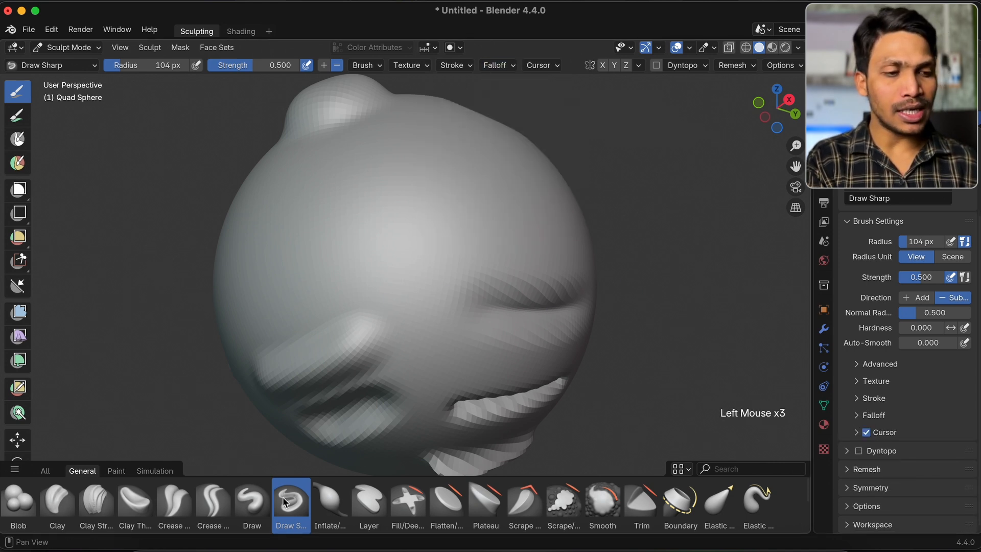
{"action": "left_click", "coordinate": [253, 498]}
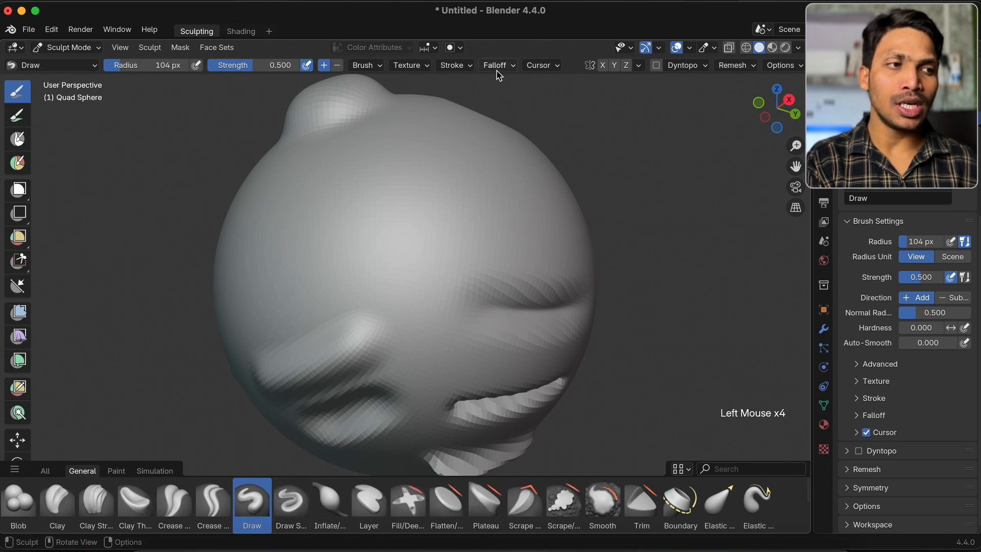
{"action": "left_click", "coordinate": [498, 69]}
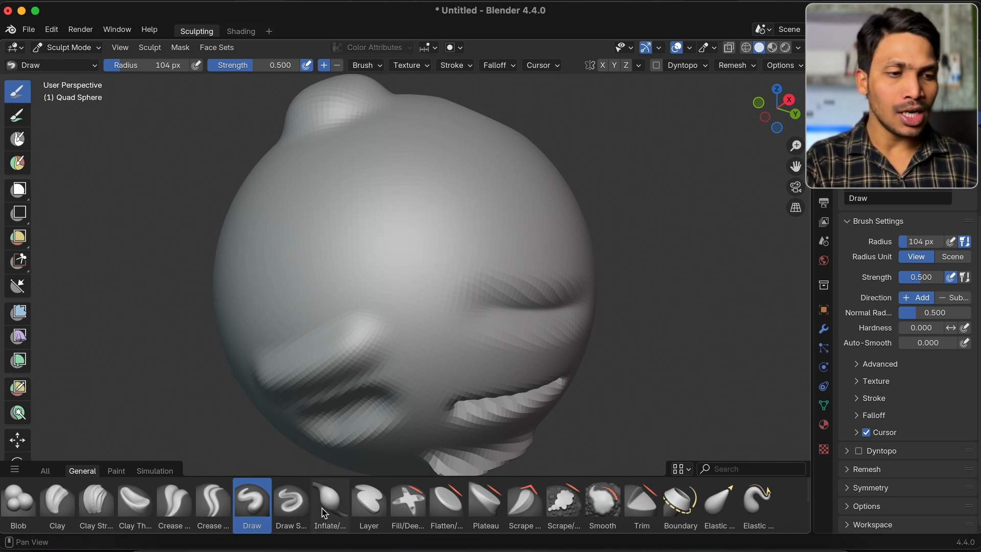
Activate the Draw Sharp brush and carve thin, sharp grooves across the smooth area below the blob
{"action": "left_click", "coordinate": [290, 504]}
{"action": "middle_click_drag", "start_coordinate": [421, 232], "coordinate": [297, 270]}
{"action": "left_click_drag", "start_coordinate": [296, 270], "coordinate": [445, 216]}
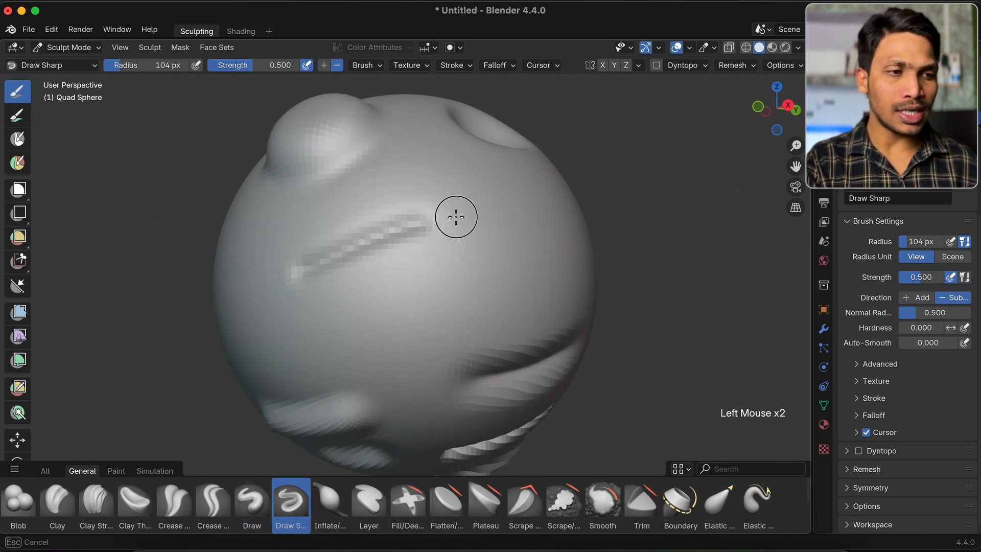
Set the Draw Sharp brush's direction to Add and sculpt sharp raised strokes below the grooves
{"action": "left_click", "coordinate": [324, 65]}
{"action": "middle_click_drag", "start_coordinate": [347, 279], "coordinate": [344, 266]}
{"action": "mouse_move", "coordinate": [314, 266]}
{"action": "left_mouse_down"}
{"action": "mouse_move", "coordinate": [499, 203]}
{"action": "mouse_move", "coordinate": [333, 227]}
{"action": "left_mouse_up"}
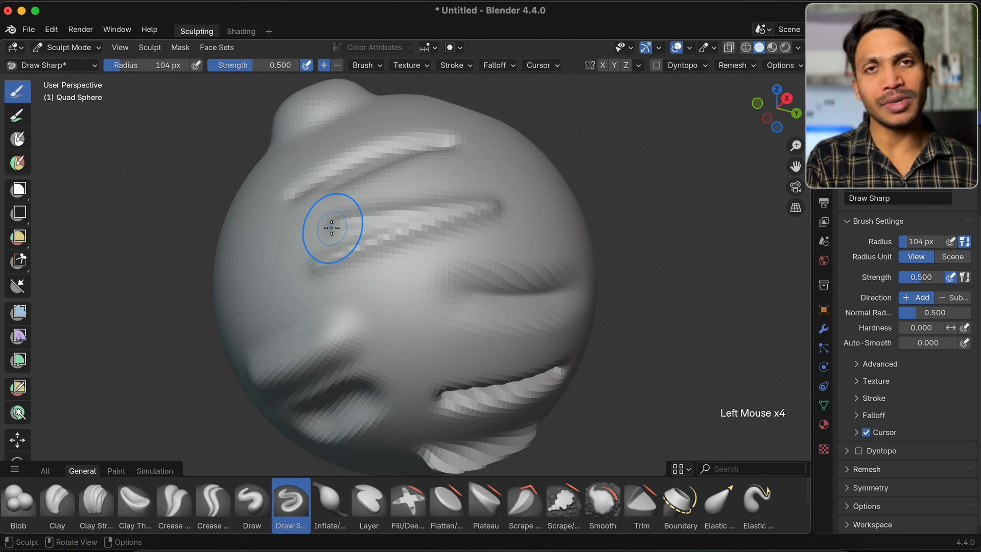
Activate the Inflate/Deflate brush and inflate a broad bulge on a smooth side of the sphere
{"action": "left_click", "coordinate": [330, 504]}
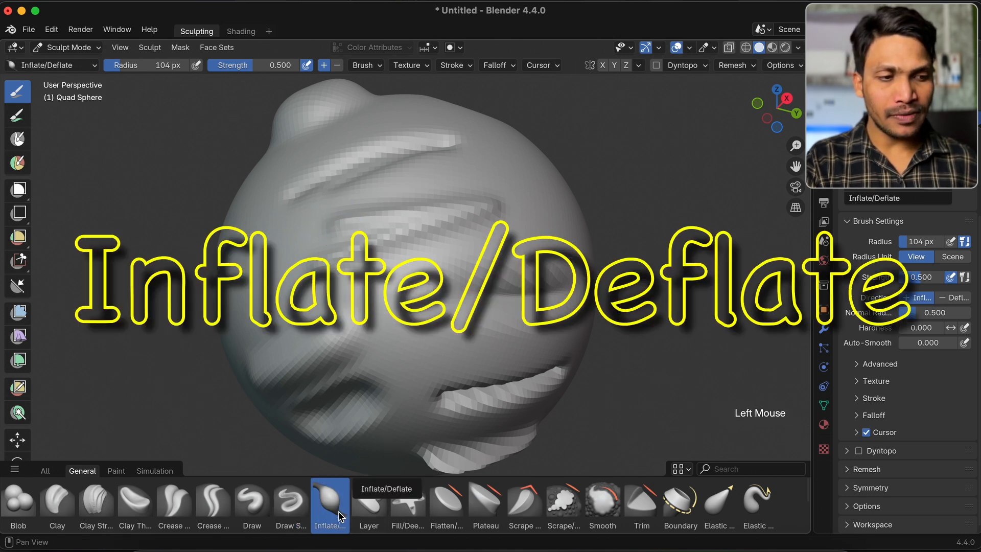
{"action": "middle_click_drag", "start_coordinate": [463, 265], "coordinate": [357, 87]}
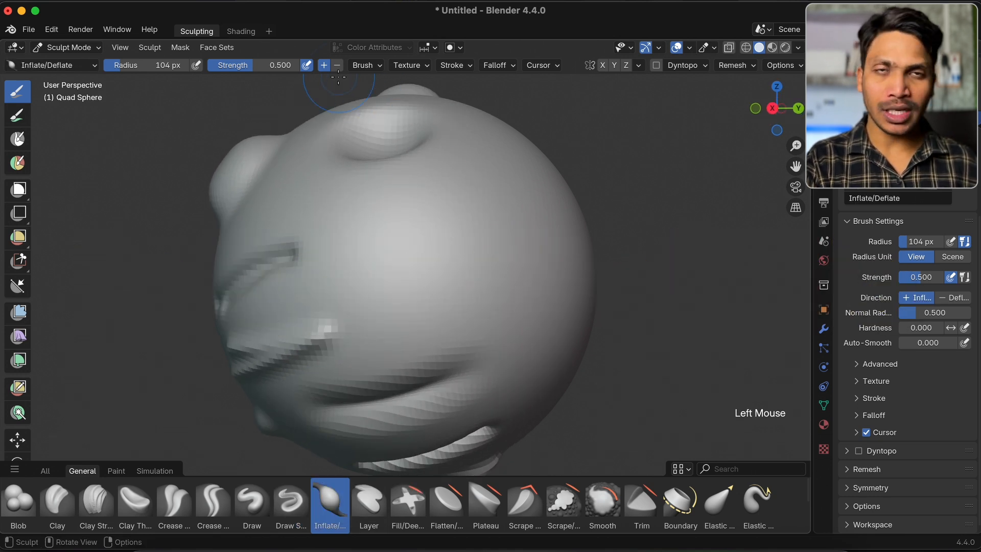
{"action": "mouse_move", "coordinate": [349, 249]}
{"action": "left_mouse_down"}
{"action": "mouse_move", "coordinate": [460, 225]}
{"action": "mouse_move", "coordinate": [361, 252]}
{"action": "mouse_move", "coordinate": [446, 215]}
{"action": "mouse_move", "coordinate": [413, 233]}
{"action": "left_mouse_up"}
{"action": "middle_click_drag", "start_coordinate": [413, 233], "coordinate": [391, 225]}
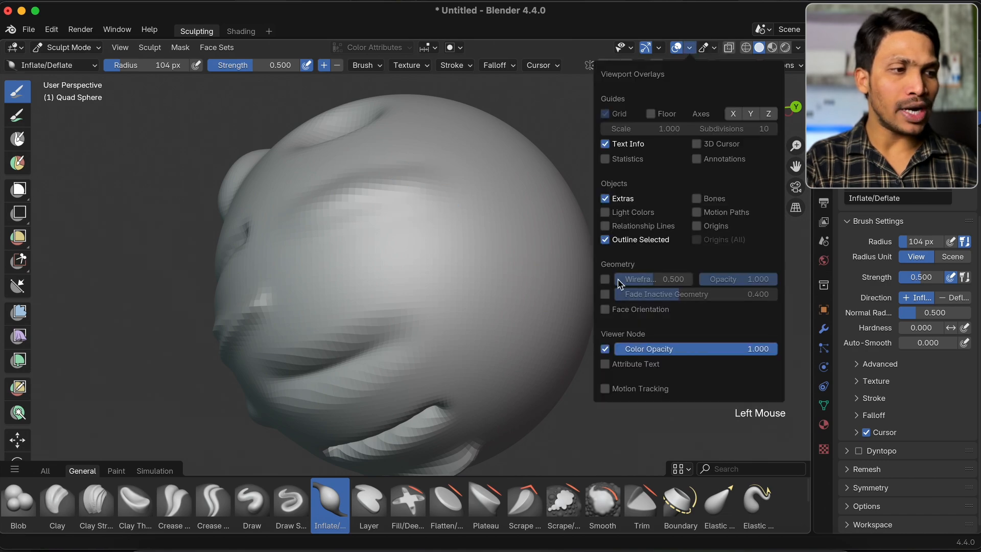
Enable the Wireframe overlay in the viewport and examine the mesh around the inflated area
{"action": "left_click", "coordinate": [605, 279]}
{"action": "key", "text": "super"}
{"action": "scroll", "coordinate": [370, 214], "scroll_direction": "up", "scroll_amount": 3}
{"action": "scroll", "coordinate": [397, 255], "scroll_direction": "down", "scroll_amount": 3}
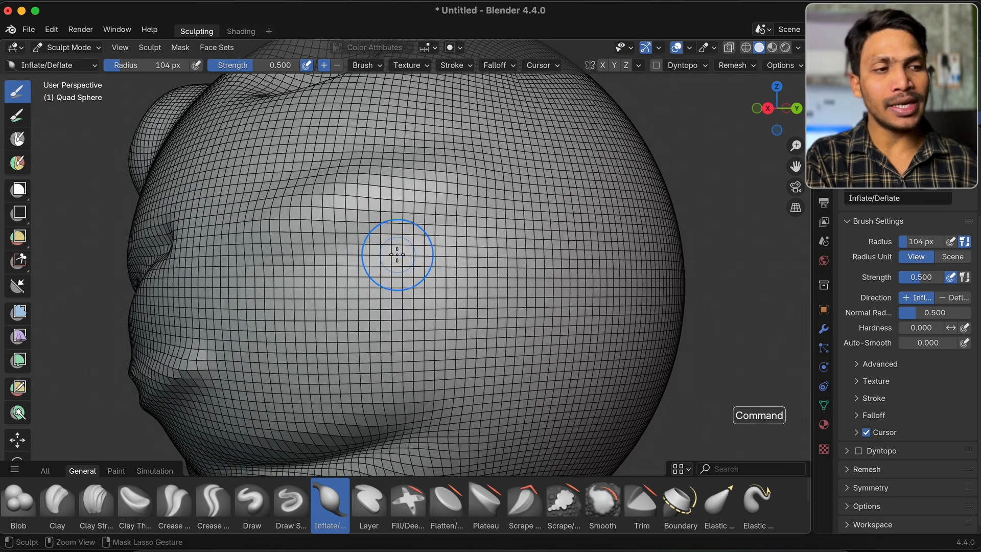
{"action": "scroll", "coordinate": [397, 254], "scroll_direction": "down", "scroll_amount": 1, "text": "super"}
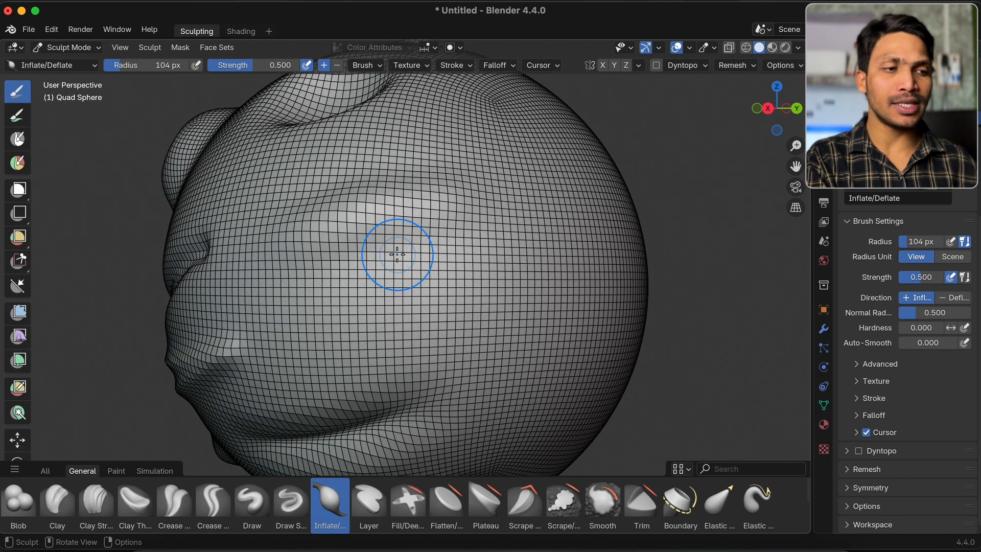
Try Inflate/Deflate strokes on the wireframed smooth side of the sphere and undo the last one
{"action": "left_click_drag", "start_coordinate": [460, 254], "coordinate": [469, 150], "text": "alt"}
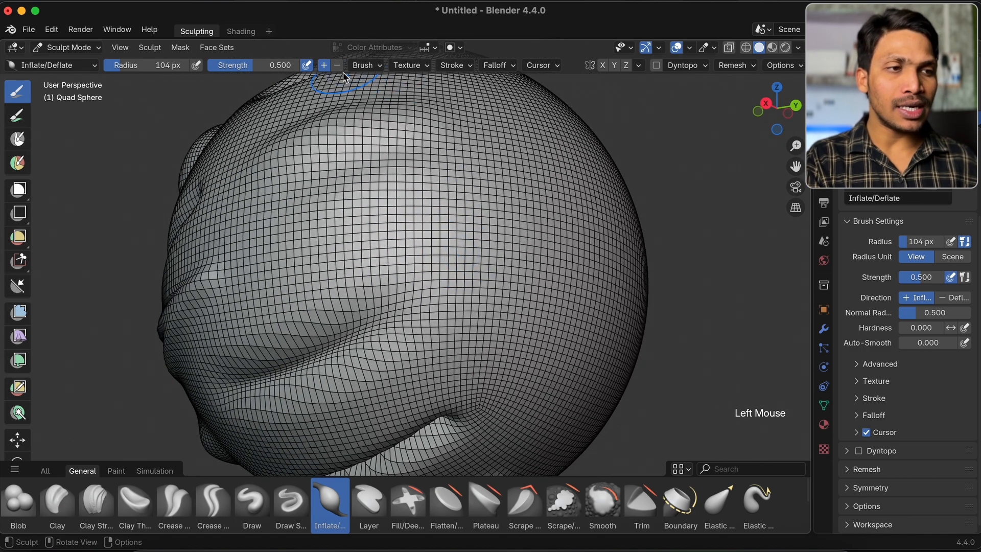
{"action": "scroll", "coordinate": [452, 278], "scroll_direction": "right", "scroll_amount": 5}
{"action": "mouse_move", "coordinate": [503, 234]}
{"action": "left_mouse_down", "text": "super"}
{"action": "mouse_move", "coordinate": [528, 223]}
{"action": "mouse_move", "coordinate": [325, 280]}
{"action": "mouse_move", "coordinate": [400, 267]}
{"action": "mouse_move", "coordinate": [495, 225]}
{"action": "mouse_move", "coordinate": [506, 235]}
{"action": "left_mouse_up", "text": "super"}
{"action": "scroll", "coordinate": [507, 234], "scroll_direction": "up", "scroll_amount": 5}
{"action": "key", "text": "super+z"}
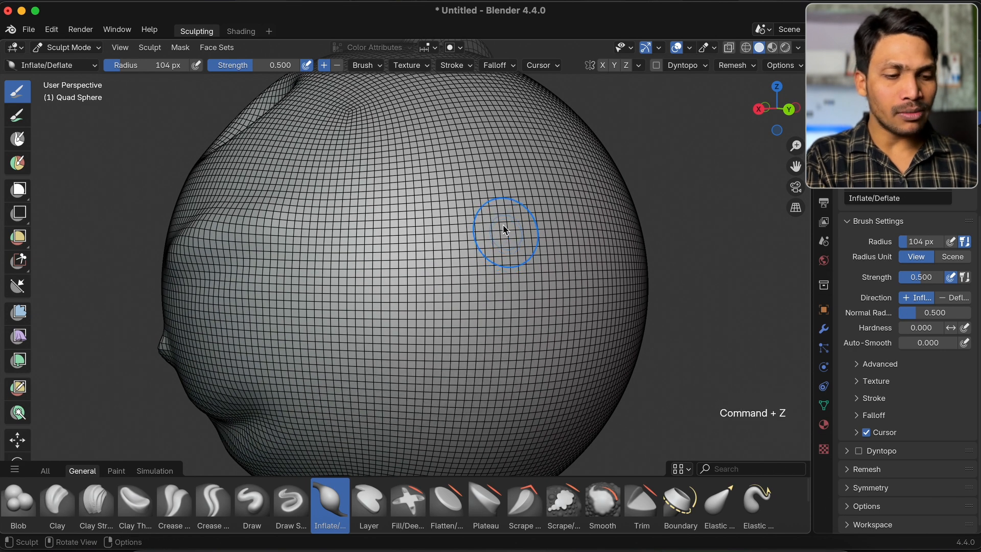
Switch the sphere to Edit Mode and display its face normals as lines
{"action": "key", "text": "Tab"}
{"action": "scroll", "coordinate": [499, 219], "scroll_direction": "down", "scroll_amount": 5, "text": "super"}
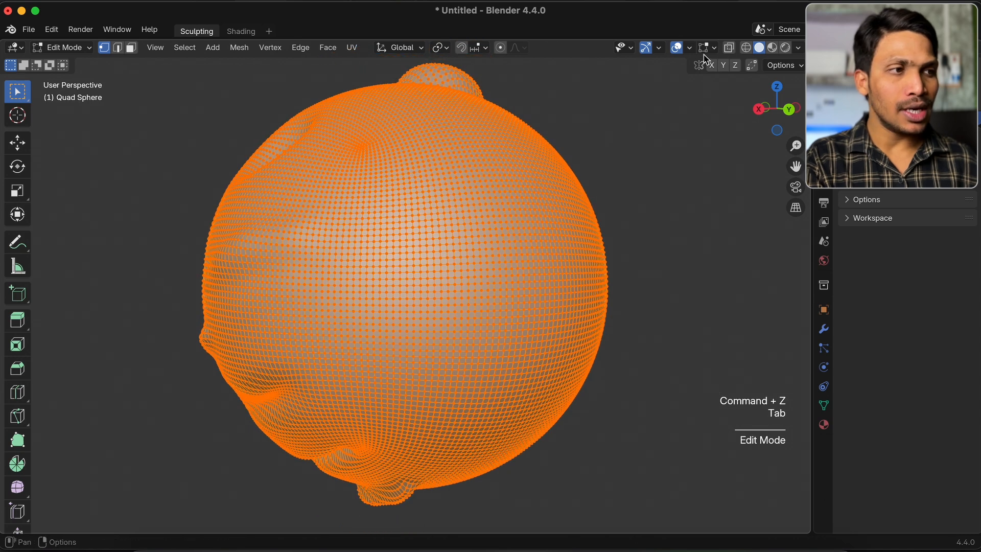
{"action": "left_click", "coordinate": [707, 49]}
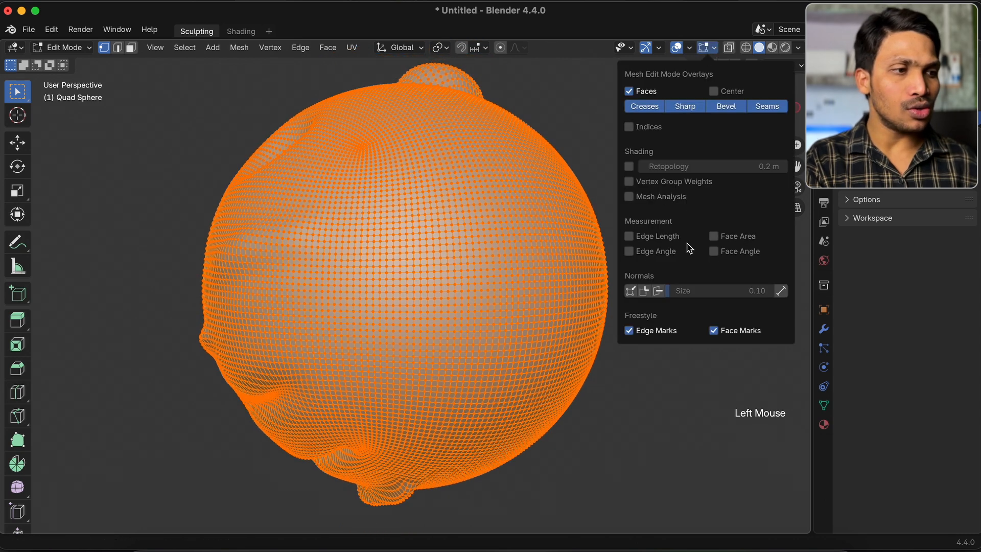
{"action": "left_click", "coordinate": [658, 291]}
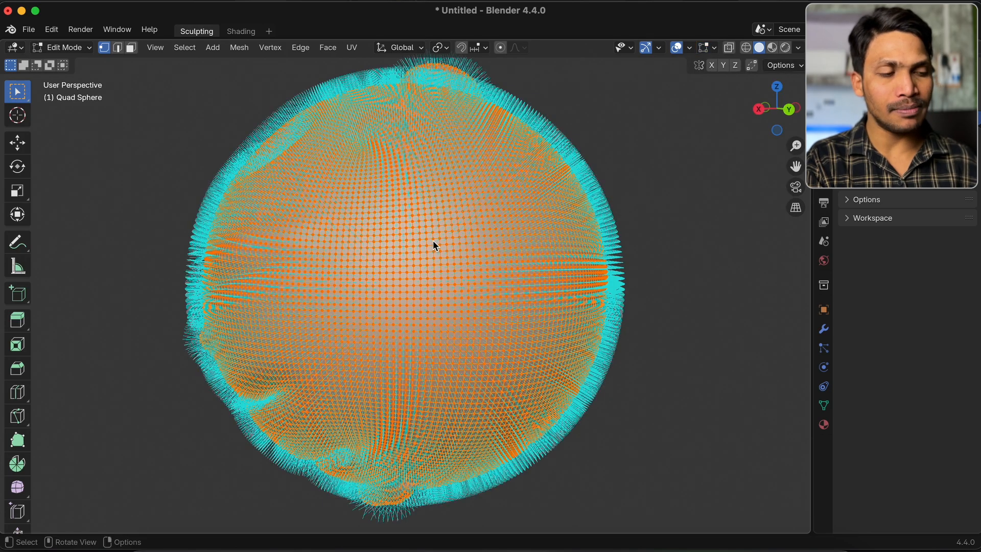
{"action": "scroll", "coordinate": [403, 241], "scroll_direction": "up", "scroll_amount": 8, "text": "super"}
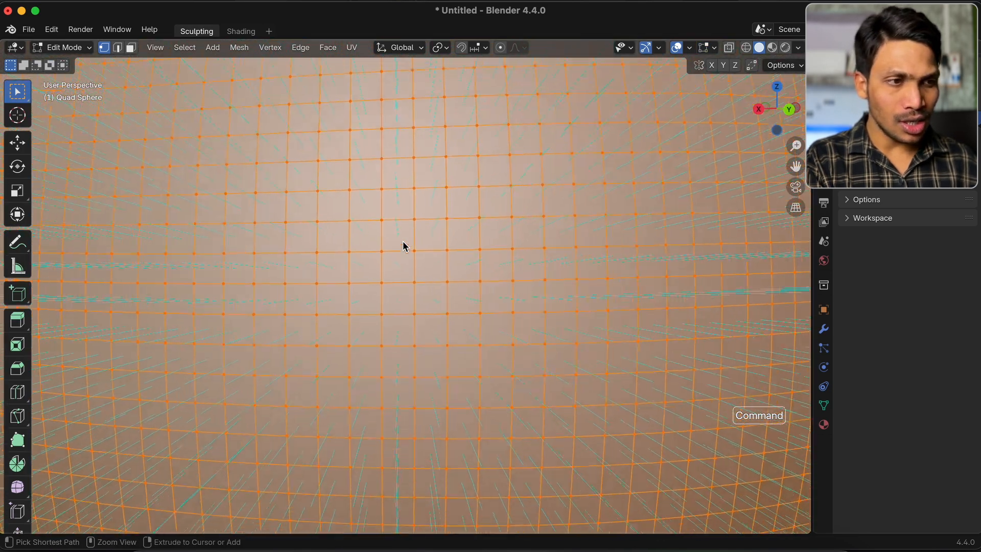
{"action": "scroll", "coordinate": [402, 240], "scroll_direction": "down", "scroll_amount": 8, "text": "super"}
{"action": "scroll", "coordinate": [403, 240], "scroll_direction": "down", "scroll_amount": 4, "text": "super"}
Add a cube mesh in Object Mode and move it along the X axis away from the sphere
{"action": "left_click", "coordinate": [62, 47]}
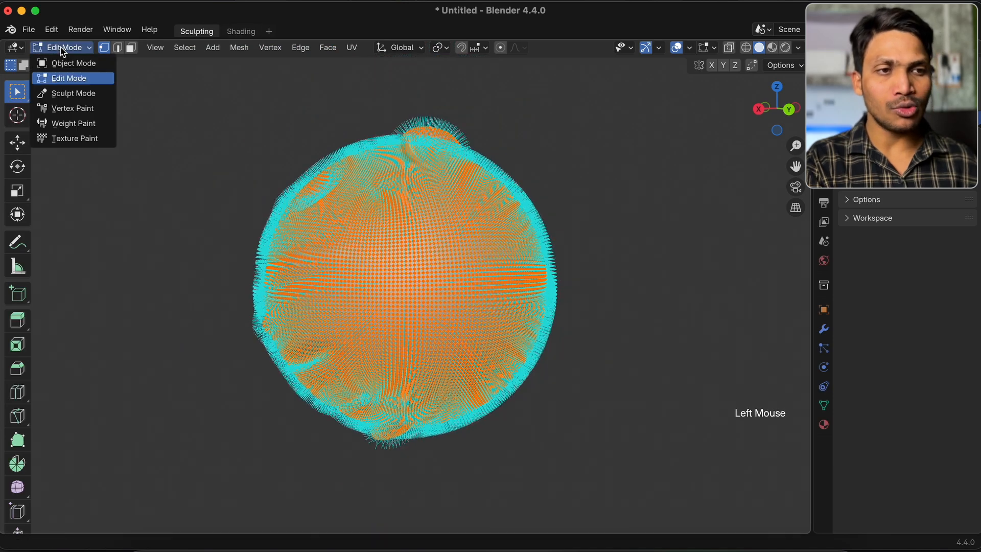
{"action": "left_click", "coordinate": [72, 64]}
{"action": "scroll", "coordinate": [263, 210], "scroll_direction": "down", "scroll_amount": 3, "text": "super"}
{"action": "key", "text": "shift+a"}
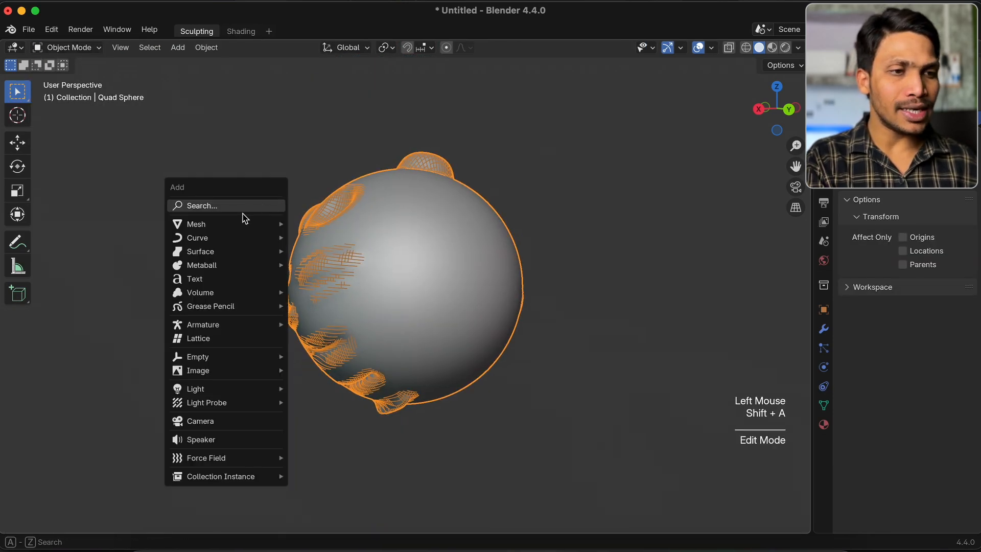
{"action": "mouse_move", "coordinate": [245, 224]}
{"action": "left_click", "coordinate": [347, 238]}
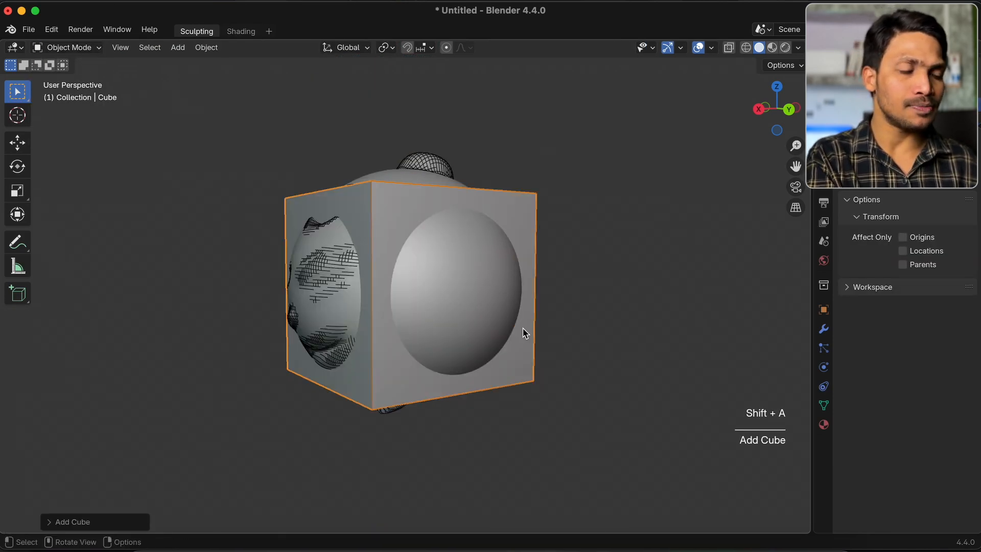
{"action": "key", "text": "g"}
{"action": "key", "text": "x"}
{"action": "left_click", "coordinate": [597, 290]}
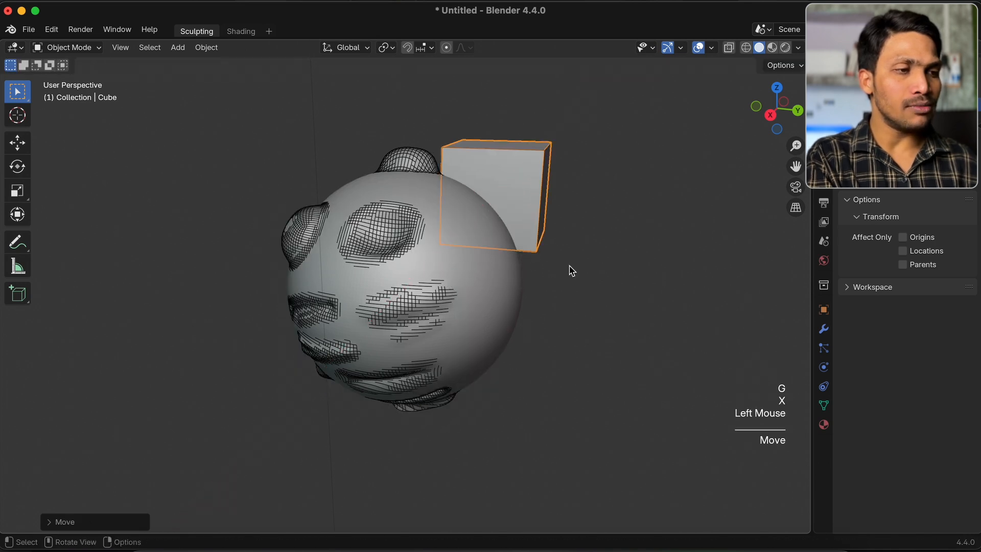
Put the new cube into Edit Mode and enlarge the display size of its face normals
{"action": "key", "text": "KP_Decimal"}
{"action": "key", "text": "Tab"}
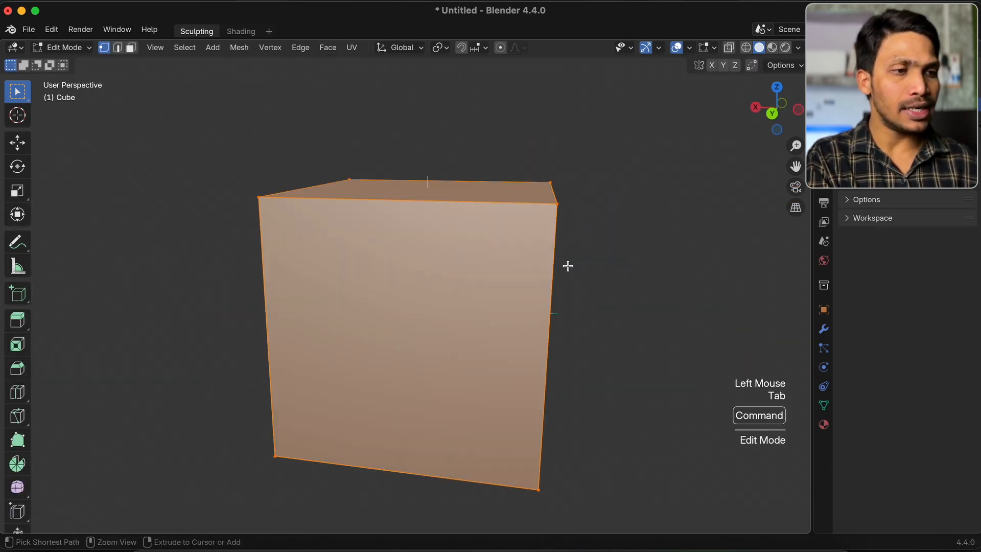
{"action": "scroll", "coordinate": [568, 266], "scroll_direction": "down", "scroll_amount": 4}
{"action": "scroll", "coordinate": [532, 196], "scroll_direction": "right", "scroll_amount": 5}
{"action": "scroll", "coordinate": [428, 318], "scroll_direction": "up", "scroll_amount": 3}
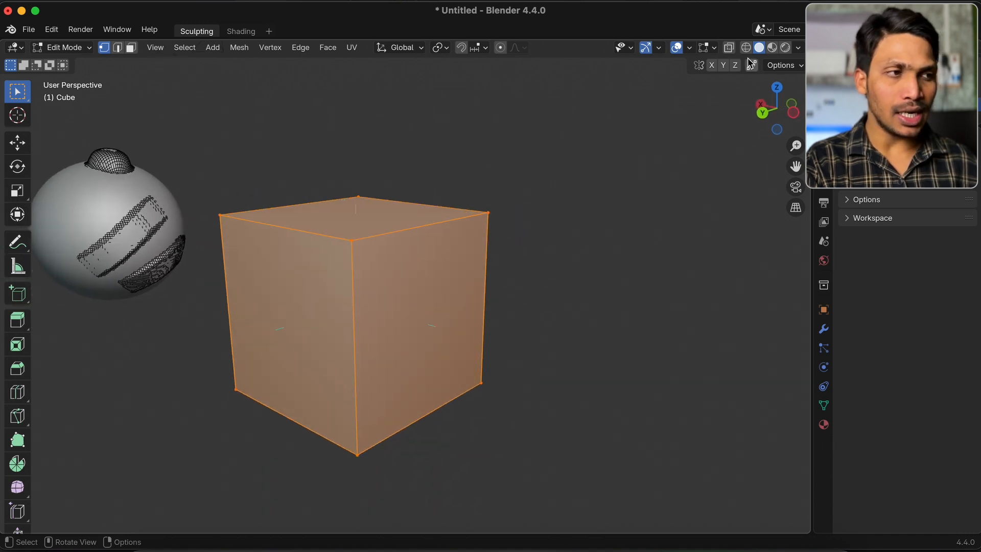
{"action": "left_click", "coordinate": [715, 48]}
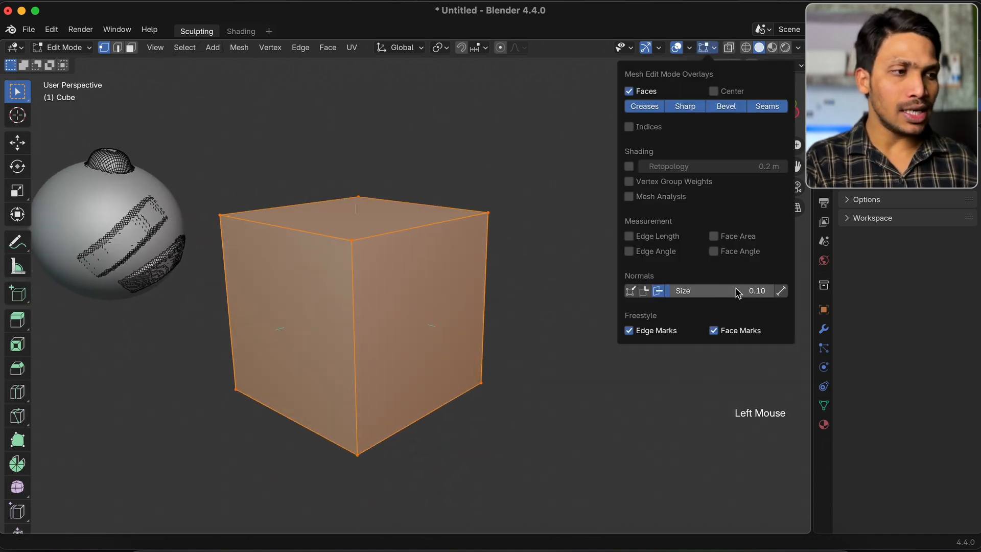
{"action": "mouse_move", "coordinate": [715, 291]}
{"action": "left_mouse_down"}
{"action": "mouse_move", "coordinate": [755, 291]}
{"action": "mouse_move", "coordinate": [722, 296]}
{"action": "left_mouse_up"}
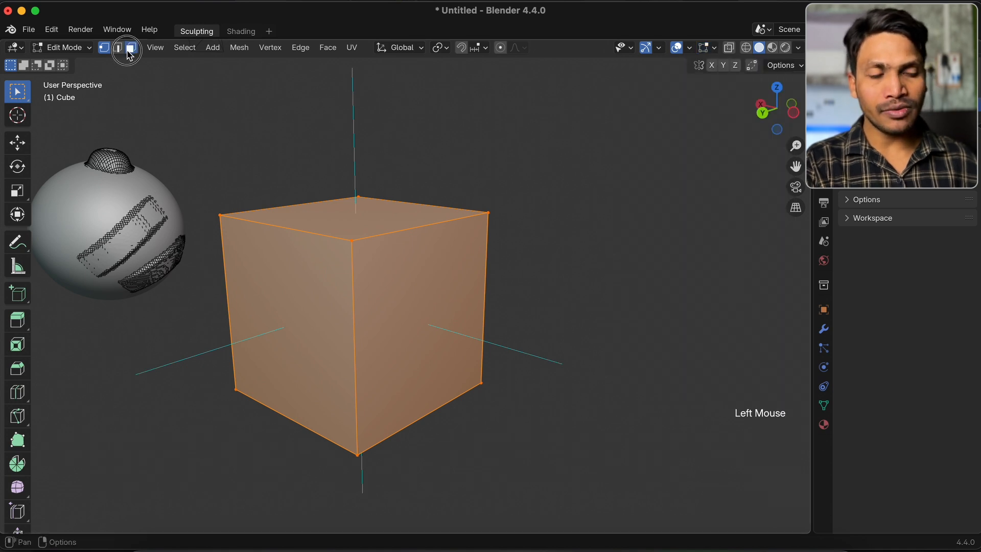
Select one side face of the cube in face selection mode and rotate it freely in the view plane
{"action": "left_click", "coordinate": [131, 49]}
{"action": "left_click", "coordinate": [452, 298]}
{"action": "scroll", "coordinate": [451, 296], "scroll_direction": "left", "scroll_amount": 5}
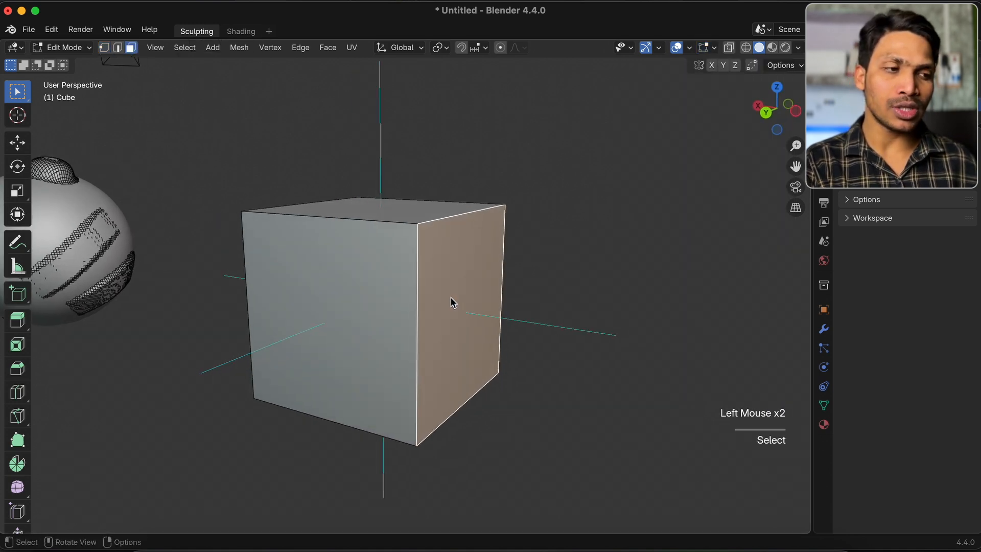
{"action": "key", "text": "r"}
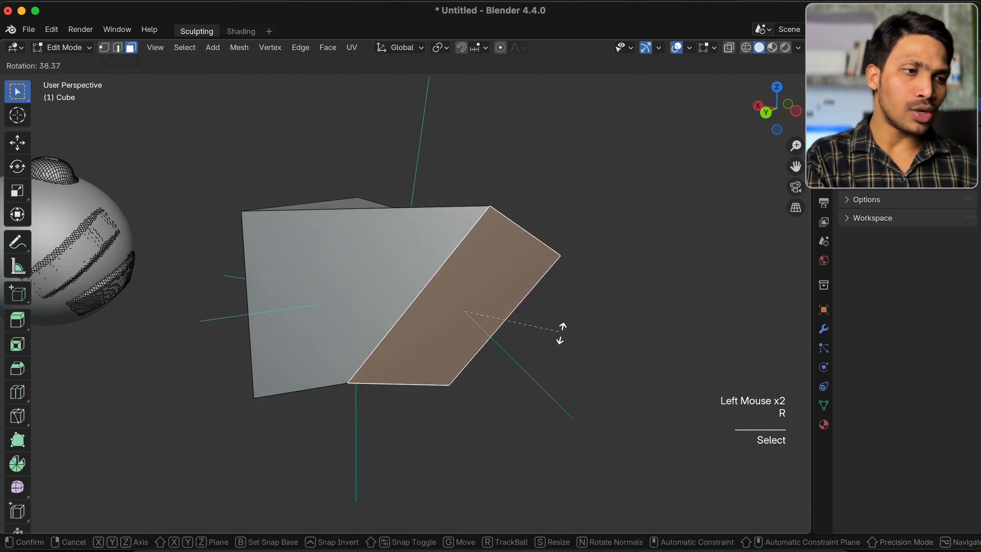
{"action": "left_click", "coordinate": [569, 354]}
Examine from several sides how the face normals point on the cube with the rotated face
{"action": "scroll", "coordinate": [461, 299], "scroll_direction": "down", "scroll_amount": 10}
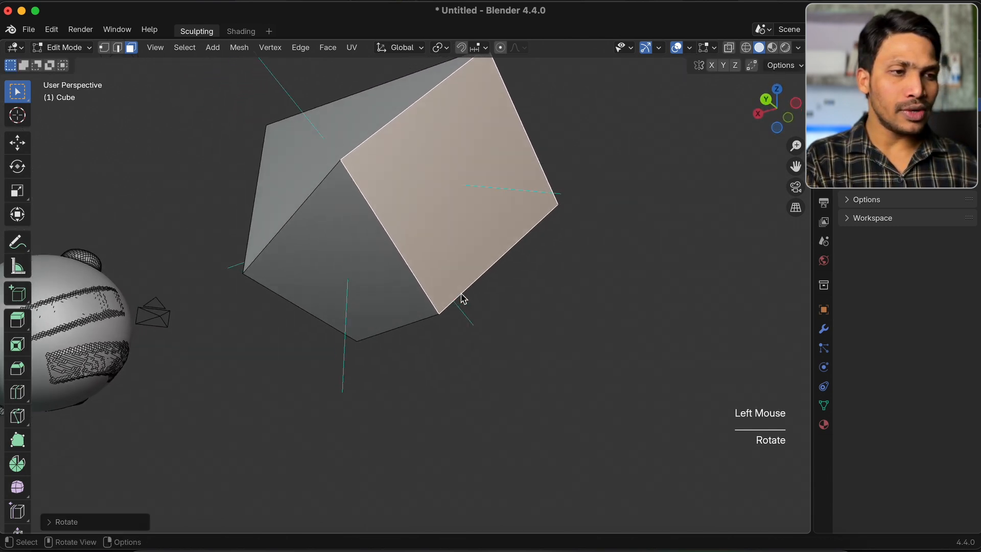
{"action": "scroll", "coordinate": [462, 298], "scroll_direction": "left", "scroll_amount": 5}
{"action": "scroll", "coordinate": [461, 293], "scroll_direction": "up", "scroll_amount": 5}
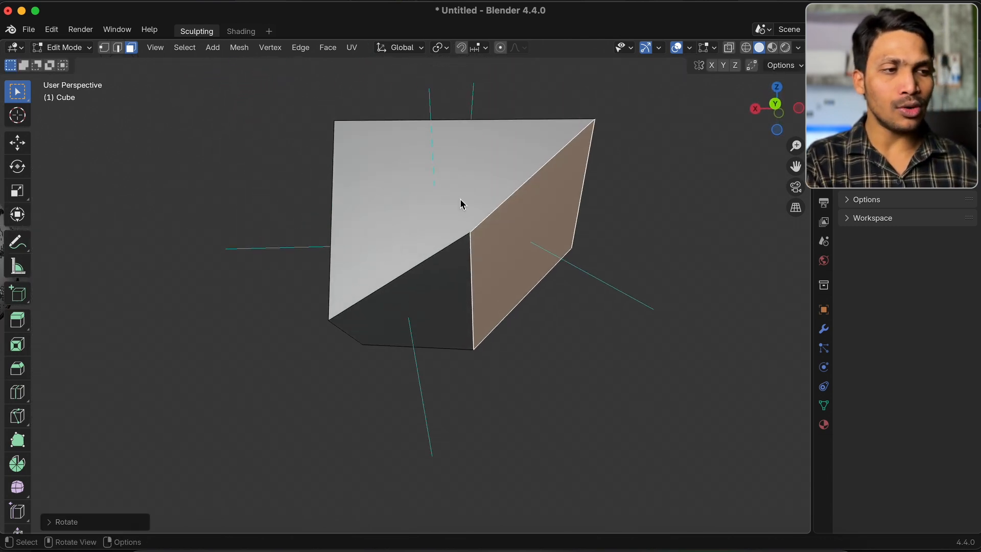
{"action": "scroll", "coordinate": [460, 199], "scroll_direction": "up", "scroll_amount": 8}
{"action": "scroll", "coordinate": [462, 202], "scroll_direction": "up", "scroll_amount": 8}
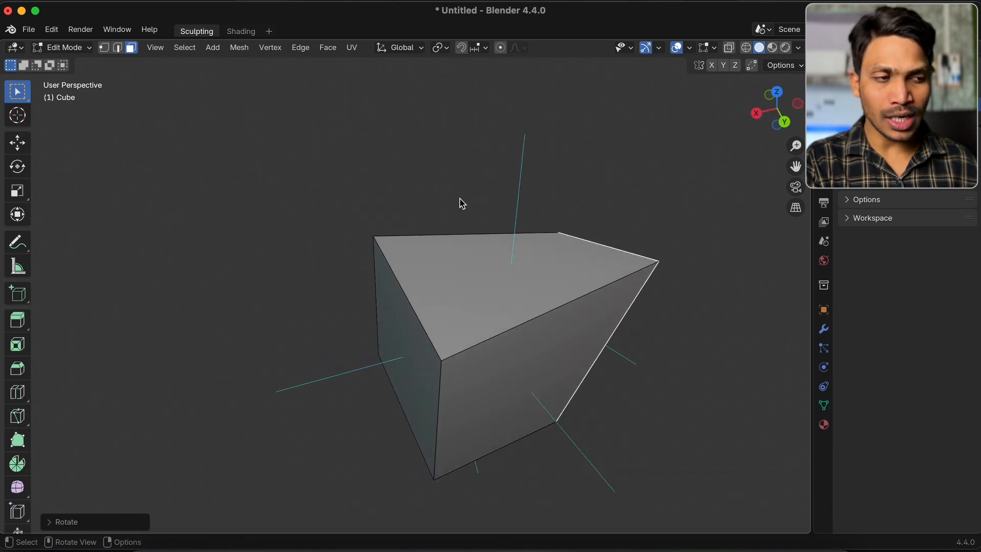
{"action": "scroll", "coordinate": [501, 263], "scroll_direction": "left", "scroll_amount": 3}
{"action": "scroll", "coordinate": [501, 263], "scroll_direction": "right", "scroll_amount": 6}
{"action": "scroll", "coordinate": [501, 262], "scroll_direction": "down", "scroll_amount": 5}
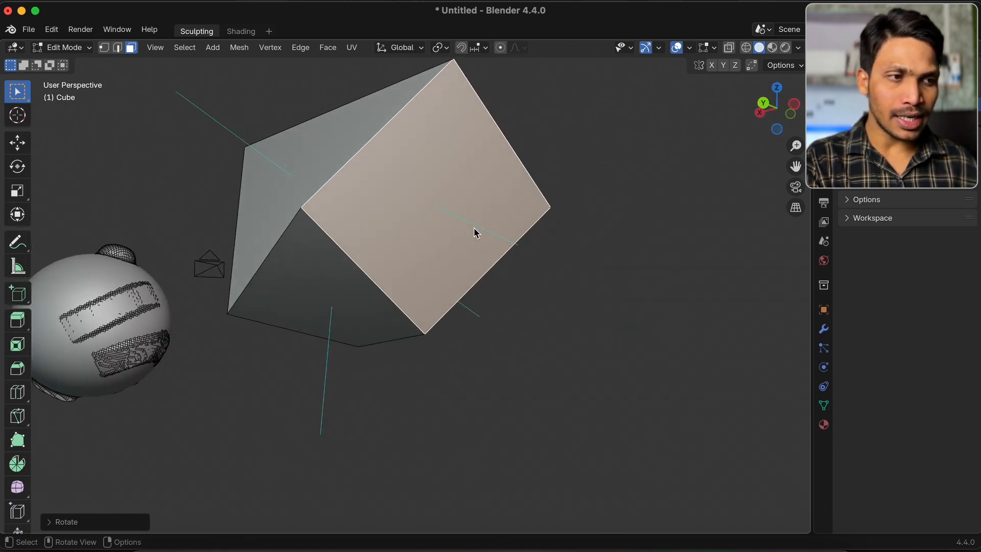
{"action": "scroll", "coordinate": [500, 289], "scroll_direction": "up", "scroll_amount": 4}
{"action": "scroll", "coordinate": [465, 217], "scroll_direction": "up", "scroll_amount": 5}
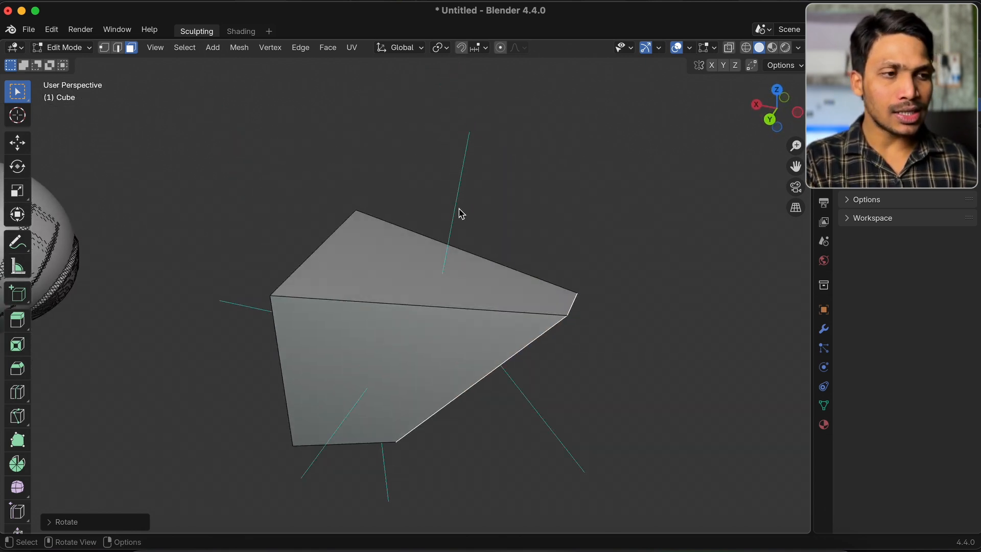
{"action": "scroll", "coordinate": [479, 91], "scroll_direction": "down", "scroll_amount": 8}
{"action": "scroll", "coordinate": [480, 90], "scroll_direction": "left", "scroll_amount": 6}
{"action": "scroll", "coordinate": [479, 91], "scroll_direction": "up", "scroll_amount": 5}
{"action": "scroll", "coordinate": [480, 91], "scroll_direction": "left", "scroll_amount": 5}
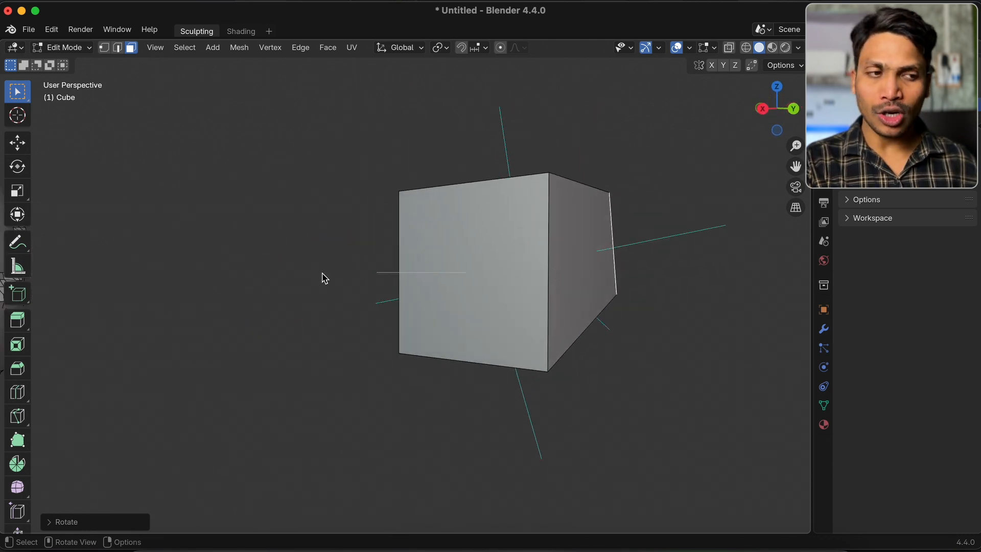
Clear the face selection and switch the cube to Sculpt Mode
{"action": "key", "text": "super"}
{"action": "scroll", "coordinate": [321, 273], "scroll_direction": "down", "scroll_amount": 3, "text": "super"}
{"action": "left_click", "coordinate": [106, 249], "text": "shift"}
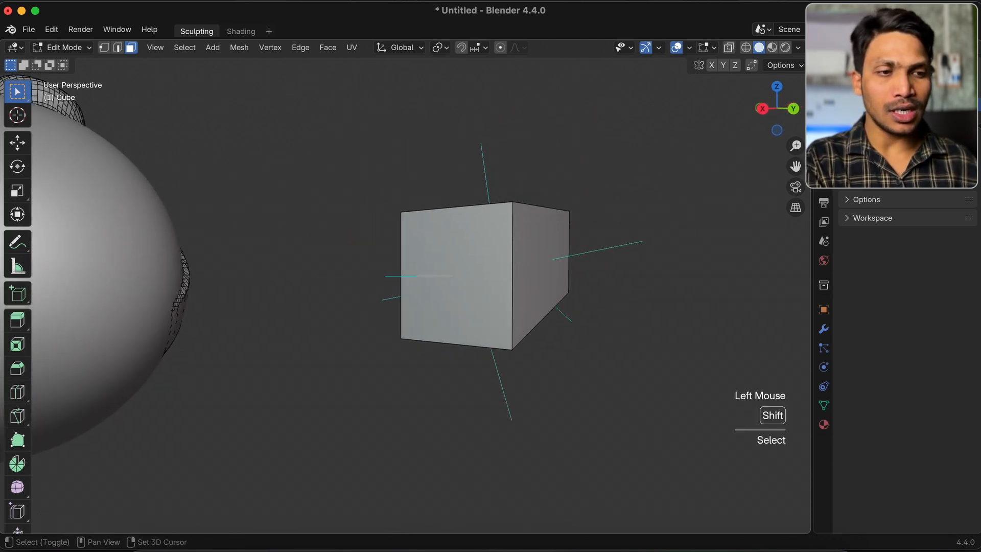
{"action": "scroll", "coordinate": [105, 247], "scroll_direction": "up", "scroll_amount": 2}
{"action": "left_click", "coordinate": [50, 48]}
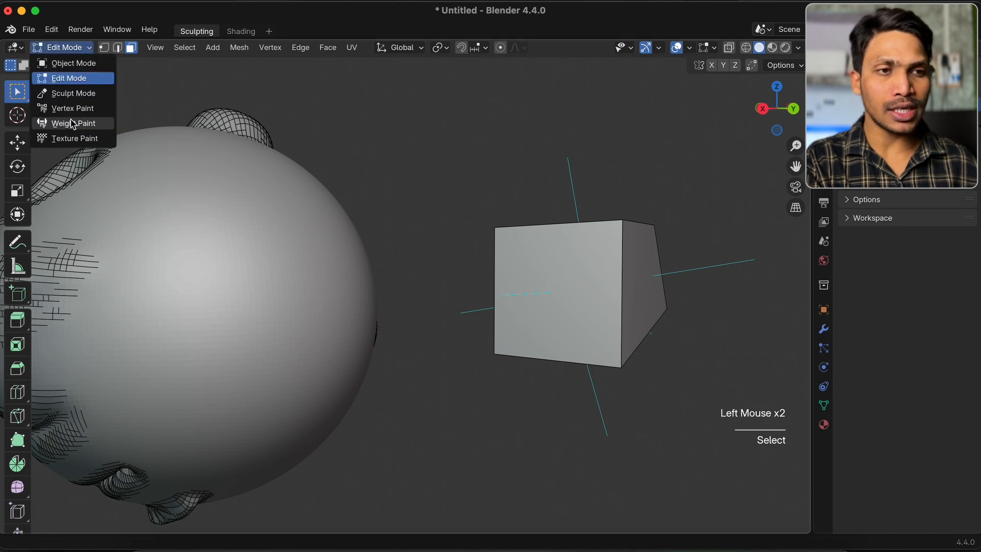
{"action": "left_click", "coordinate": [81, 93]}
Try Inflate/Deflate strokes on the sphere while the cube is the active sculpting object
{"action": "scroll", "coordinate": [206, 179], "scroll_direction": "left", "scroll_amount": 5, "text": "shift"}
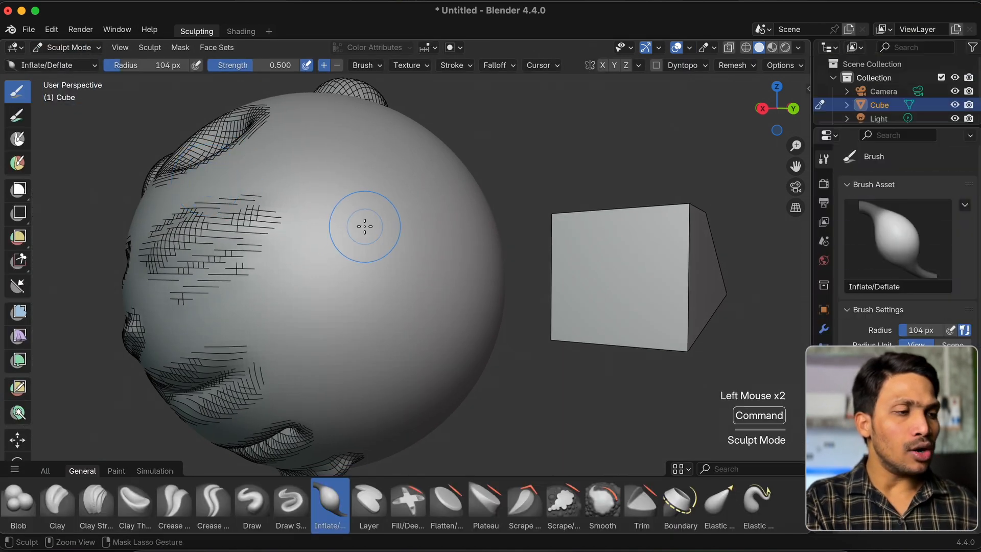
{"action": "scroll", "coordinate": [363, 226], "scroll_direction": "down", "scroll_amount": 1, "text": "super"}
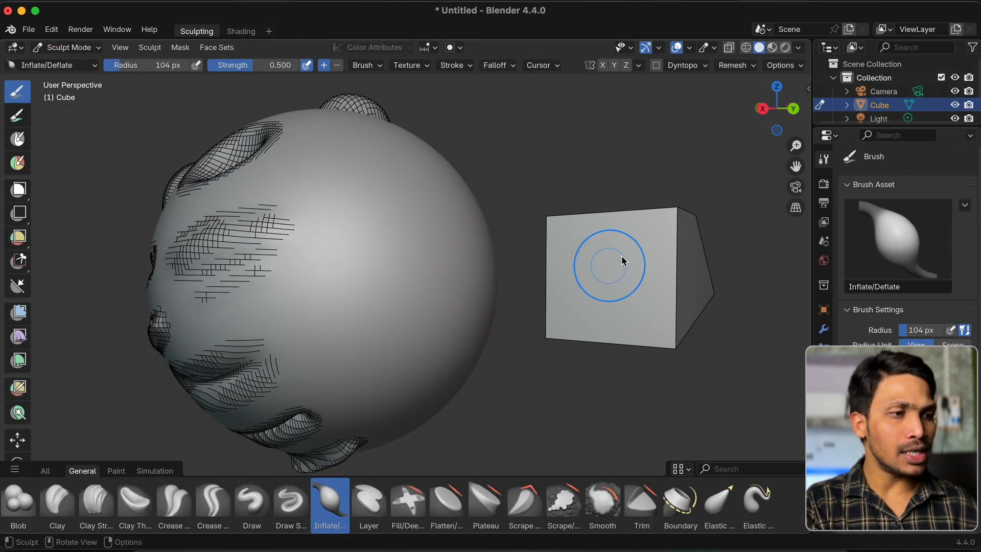
{"action": "scroll", "coordinate": [620, 260], "scroll_direction": "right", "scroll_amount": 4}
{"action": "left_click_drag", "start_coordinate": [137, 281], "coordinate": [188, 273]}
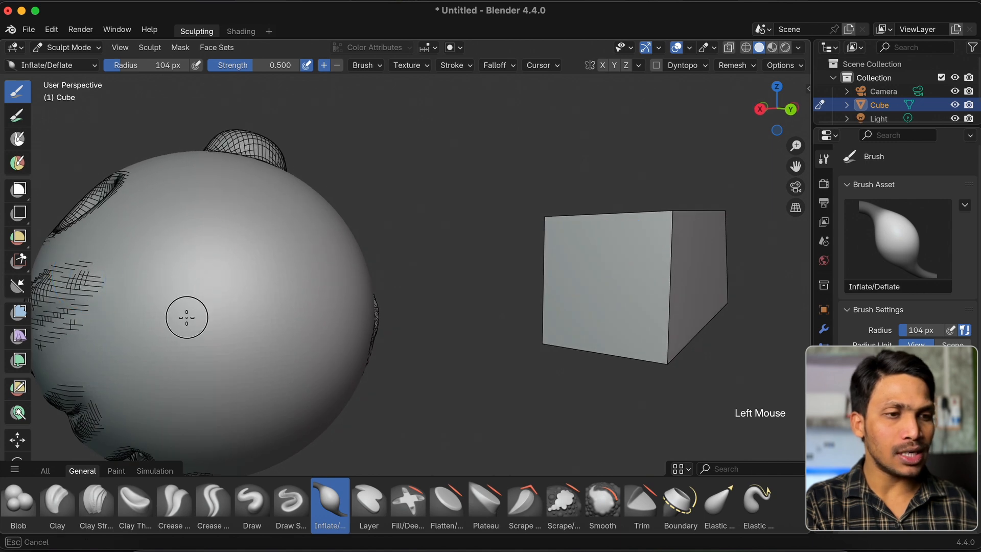
{"action": "left_click_drag", "start_coordinate": [196, 317], "coordinate": [196, 317]}
Make the Quad Sphere the sculpting object through the Outliner, then try an Inflate/Deflate stroke on it and undo it
{"action": "scroll", "coordinate": [197, 317], "scroll_direction": "left", "scroll_amount": 4, "text": "shift"}
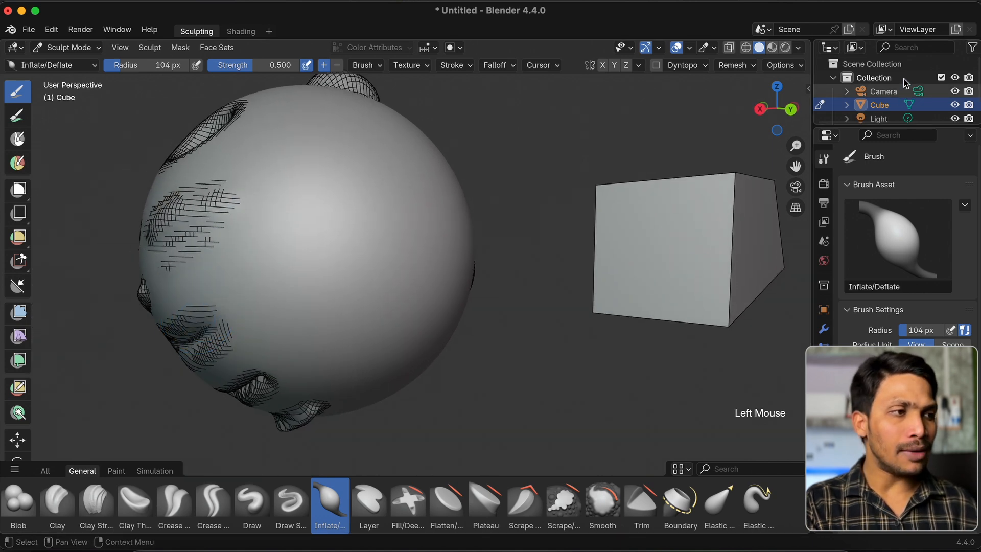
{"action": "scroll", "coordinate": [769, 192], "scroll_direction": "down", "scroll_amount": 2}
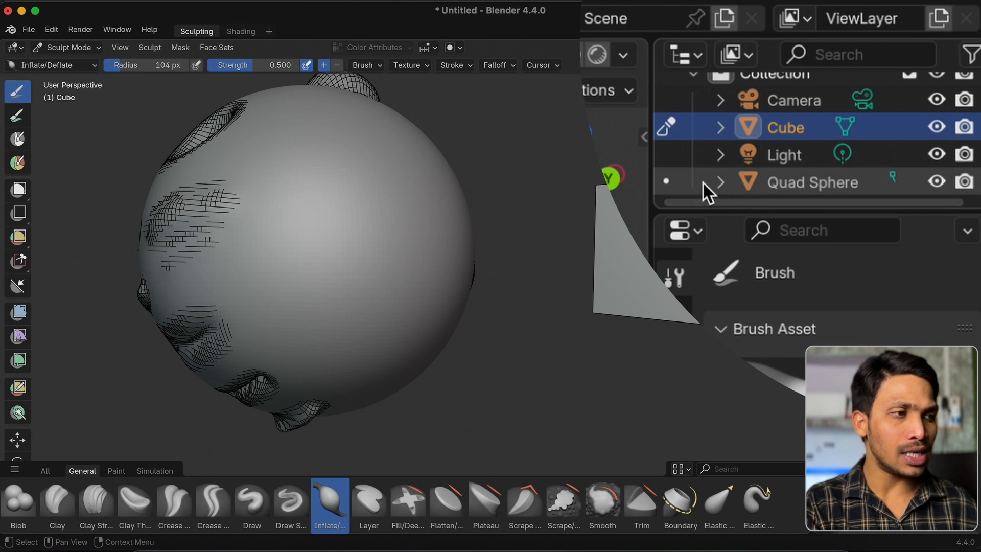
{"action": "left_click", "coordinate": [667, 182]}
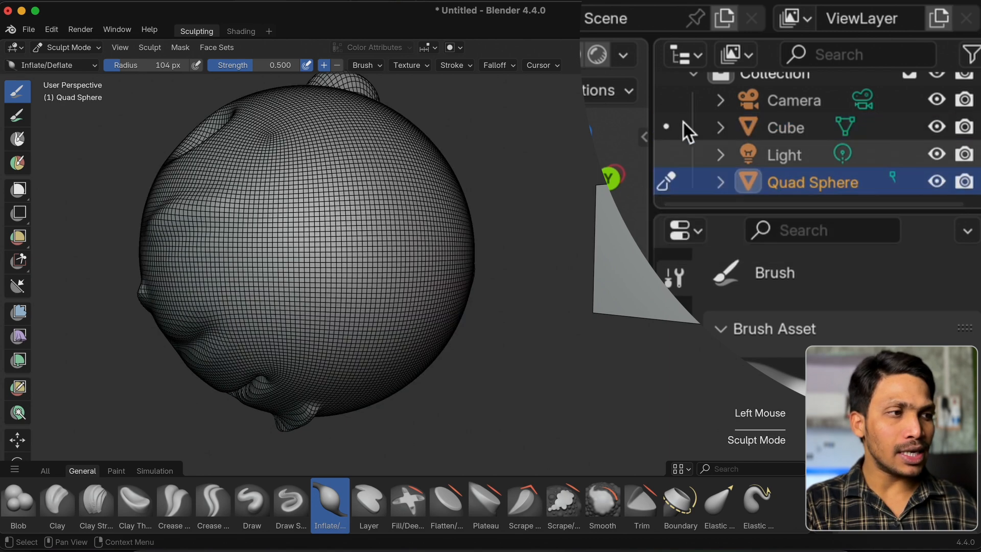
{"action": "left_click", "coordinate": [337, 243]}
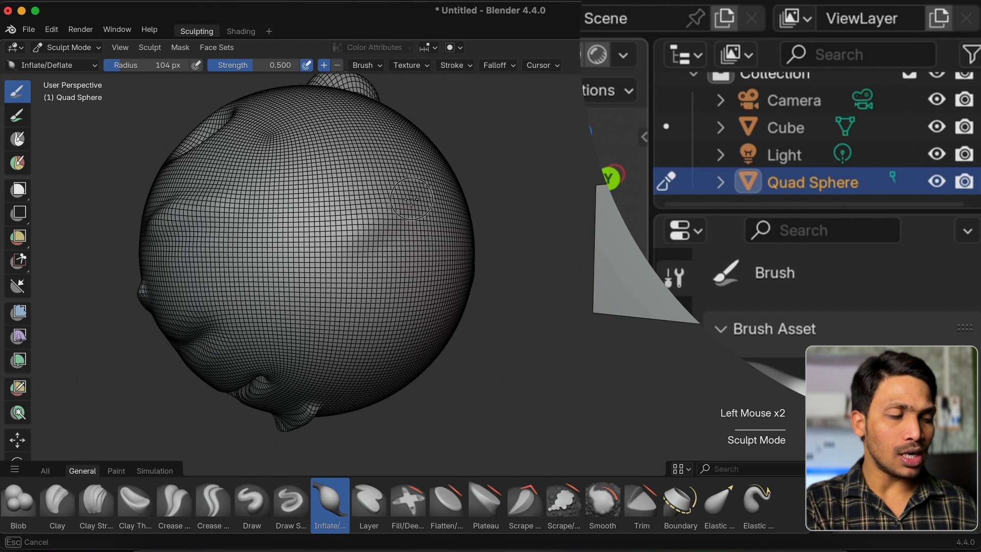
{"action": "key", "text": "super+z"}
Make the Cube the sculpting object again through the Outliner, then transfer Sculpt Mode directly to the sphere in the viewport
{"action": "left_click", "coordinate": [668, 127]}
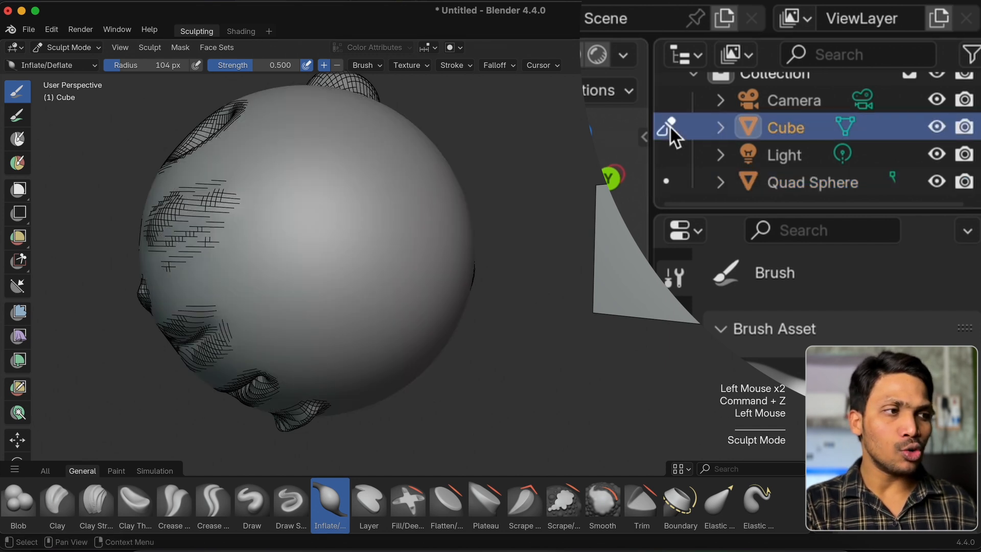
{"action": "scroll", "coordinate": [366, 242], "scroll_direction": "up", "scroll_amount": 2}
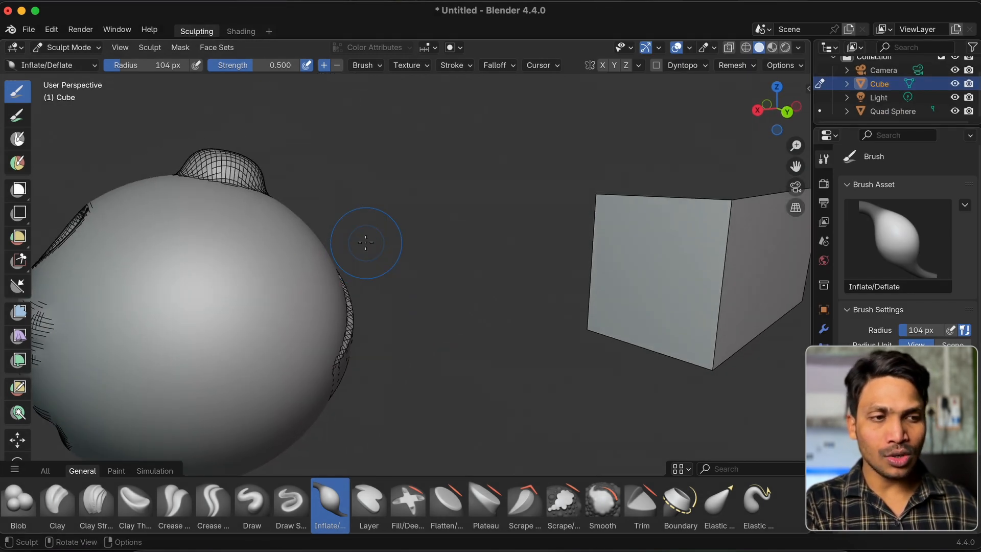
{"action": "scroll", "coordinate": [366, 242], "scroll_direction": "left", "scroll_amount": 3, "text": "shift"}
{"action": "scroll", "coordinate": [345, 212], "scroll_direction": "up", "scroll_amount": 2, "text": "shift"}
{"action": "key", "text": "alt"}
{"action": "key", "text": "alt+q"}
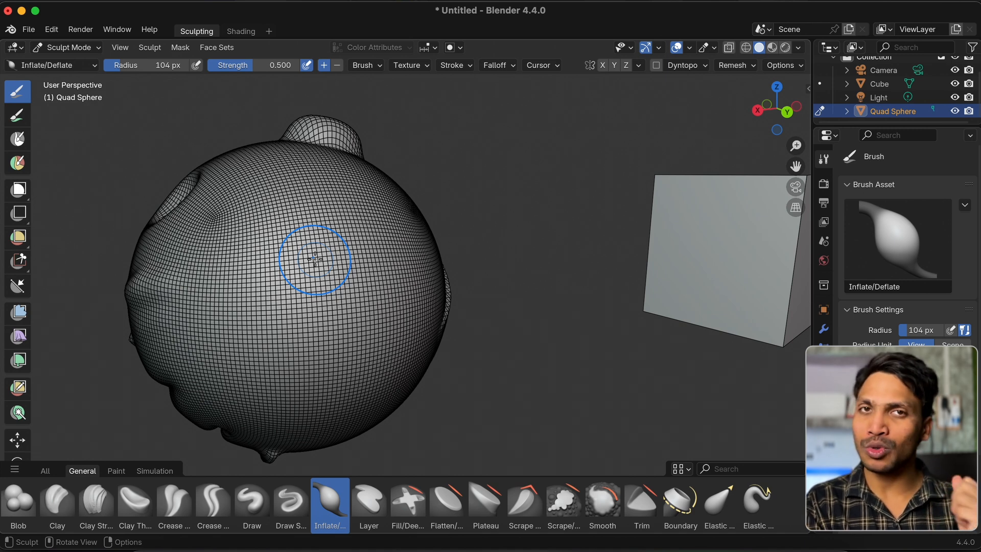
Try an Inflate/Deflate stroke diagonally across the smooth side of the sphere and undo it
{"action": "scroll", "coordinate": [332, 264], "scroll_direction": "up", "scroll_amount": 1, "text": "super"}
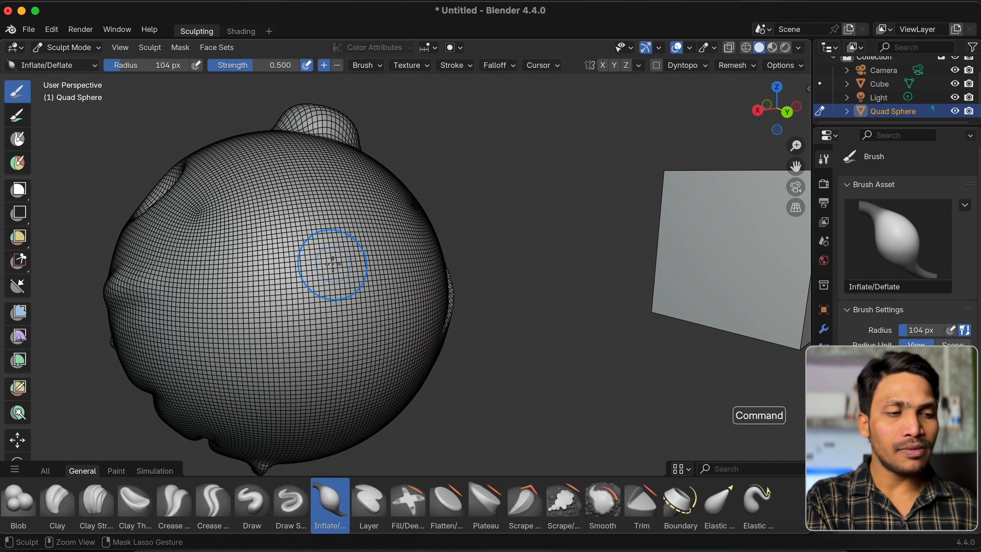
{"action": "scroll", "coordinate": [333, 263], "scroll_direction": "down", "scroll_amount": 2, "text": "super"}
{"action": "scroll", "coordinate": [299, 289], "scroll_direction": "up", "scroll_amount": 1, "text": "super"}
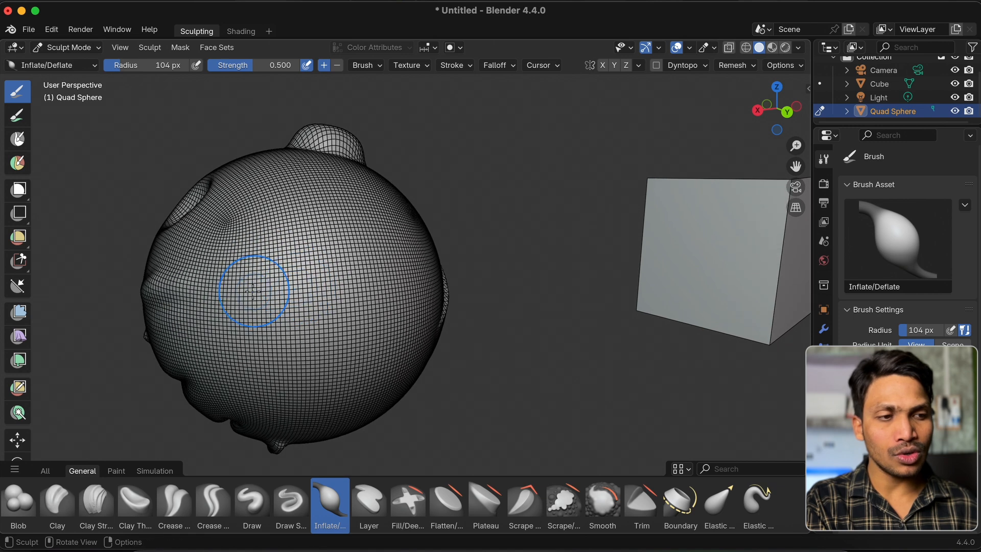
{"action": "mouse_move", "coordinate": [251, 293]}
{"action": "left_mouse_down"}
{"action": "mouse_move", "coordinate": [300, 255]}
{"action": "mouse_move", "coordinate": [381, 237]}
{"action": "mouse_move", "coordinate": [256, 288]}
{"action": "mouse_move", "coordinate": [358, 229]}
{"action": "left_mouse_up"}
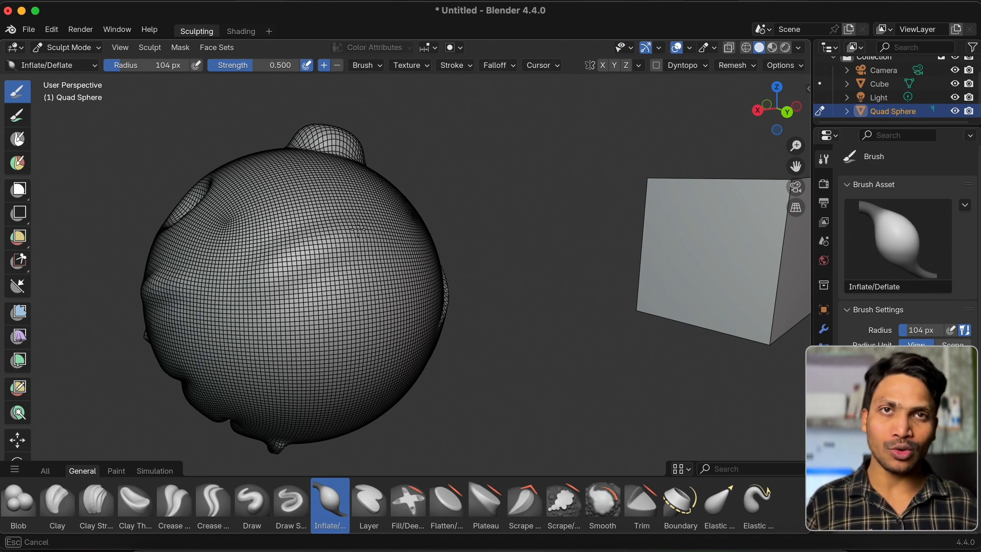
{"action": "left_click_drag", "start_coordinate": [359, 229], "coordinate": [351, 219]}
{"action": "key", "text": "super+z"}
Draw a raised diagonal band across the sphere's smooth side with the Layer brush and turn off the Wireframe overlay
{"action": "left_click", "coordinate": [369, 503]}
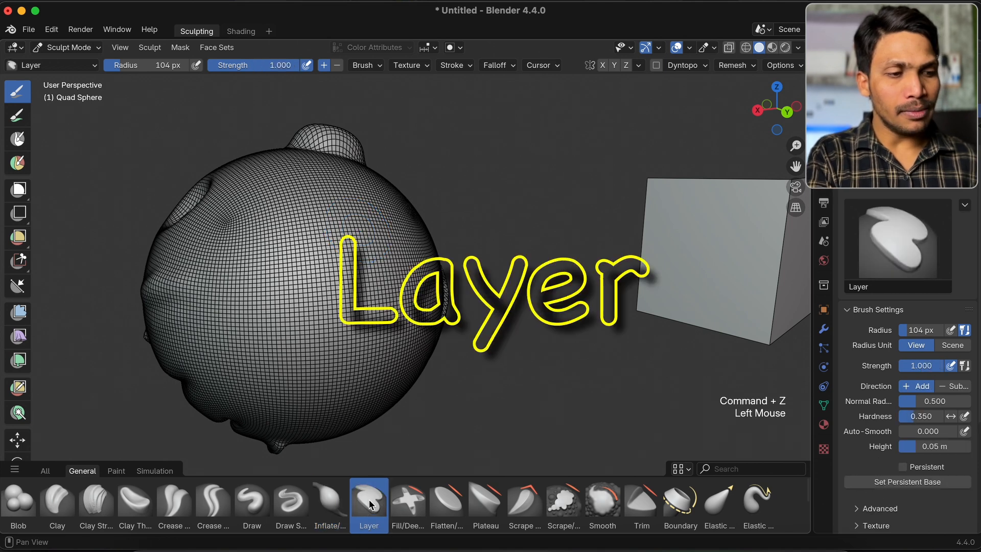
{"action": "scroll", "coordinate": [366, 284], "scroll_direction": "left", "scroll_amount": 5}
{"action": "scroll", "coordinate": [366, 283], "scroll_direction": "right", "scroll_amount": 4}
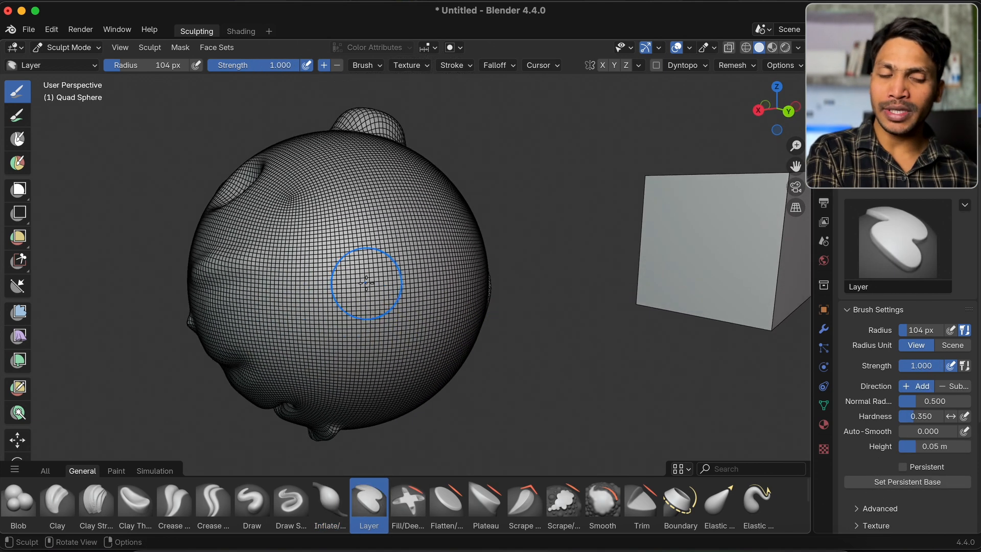
{"action": "mouse_move", "coordinate": [367, 283]}
{"action": "left_mouse_down"}
{"action": "mouse_move", "coordinate": [330, 299]}
{"action": "mouse_move", "coordinate": [468, 230]}
{"action": "mouse_move", "coordinate": [455, 224]}
{"action": "left_mouse_up"}
{"action": "left_click", "coordinate": [690, 48]}
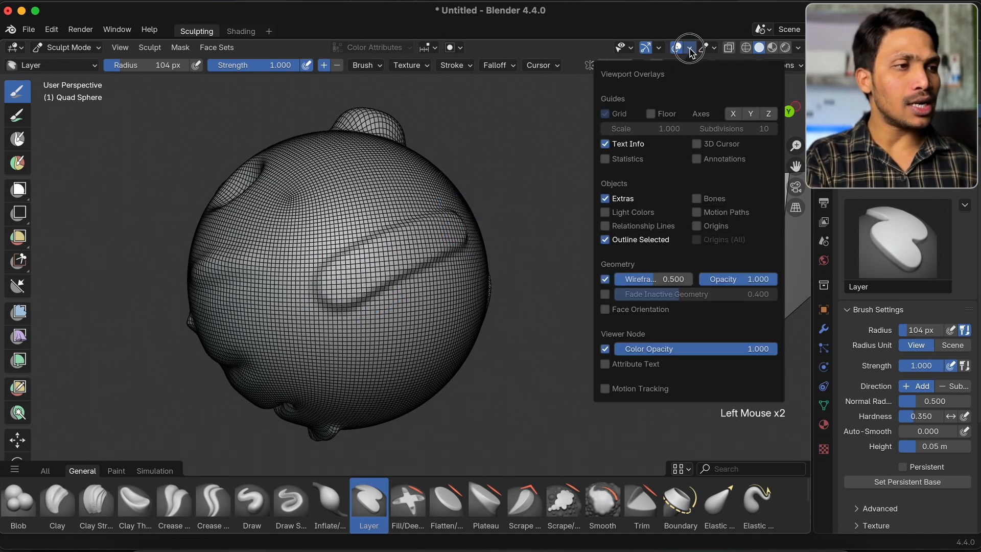
{"action": "left_click", "coordinate": [605, 279]}
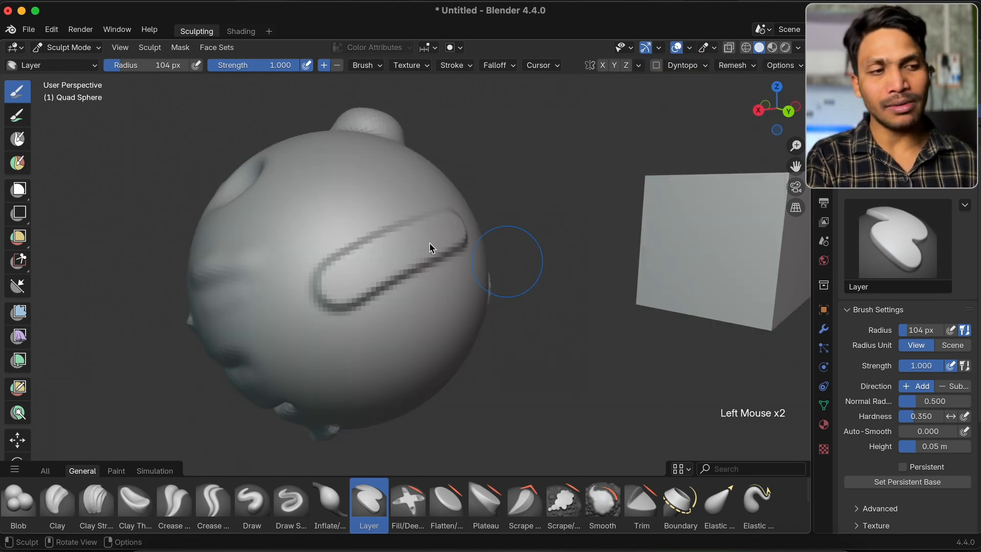
Set the Layer brush's height to 0.2 m
{"action": "scroll", "coordinate": [382, 218], "scroll_direction": "right", "scroll_amount": 10}
{"action": "scroll", "coordinate": [382, 218], "scroll_direction": "left", "scroll_amount": 8}
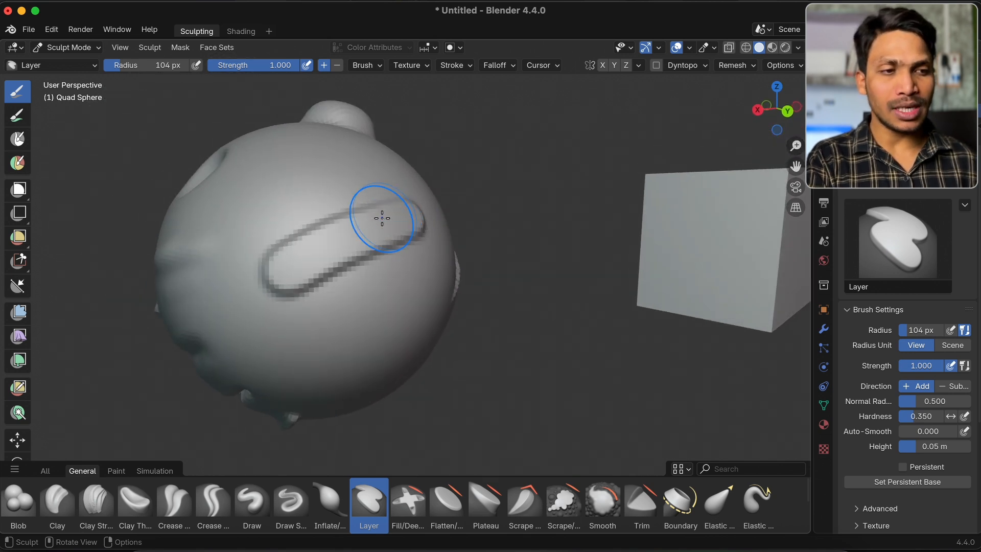
{"action": "scroll", "coordinate": [382, 218], "scroll_direction": "down", "scroll_amount": 2, "text": "super"}
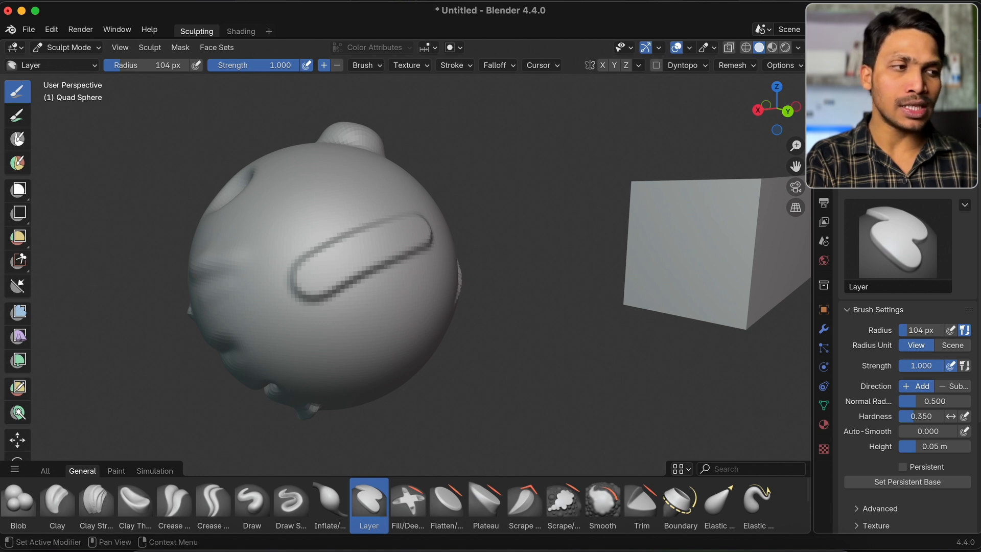
{"action": "scroll", "coordinate": [895, 400], "scroll_direction": "down", "scroll_amount": 1}
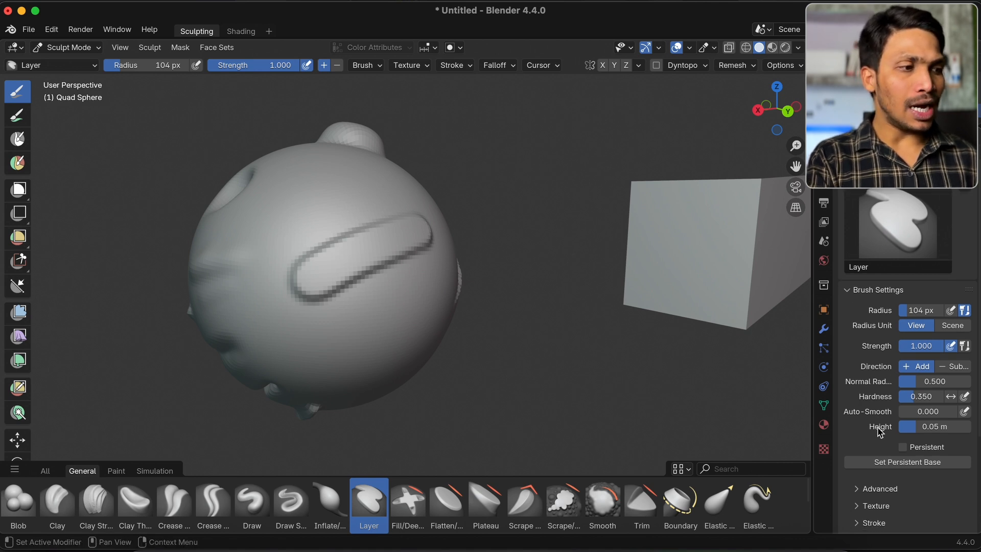
{"action": "left_click", "coordinate": [873, 453]}
{"action": "type", "text": "0.2"}
{"action": "key", "text": "Return"}
Try a Layer stroke on the sphere below the existing diagonal band and undo it
{"action": "scroll", "coordinate": [400, 302], "scroll_direction": "down", "scroll_amount": 5}
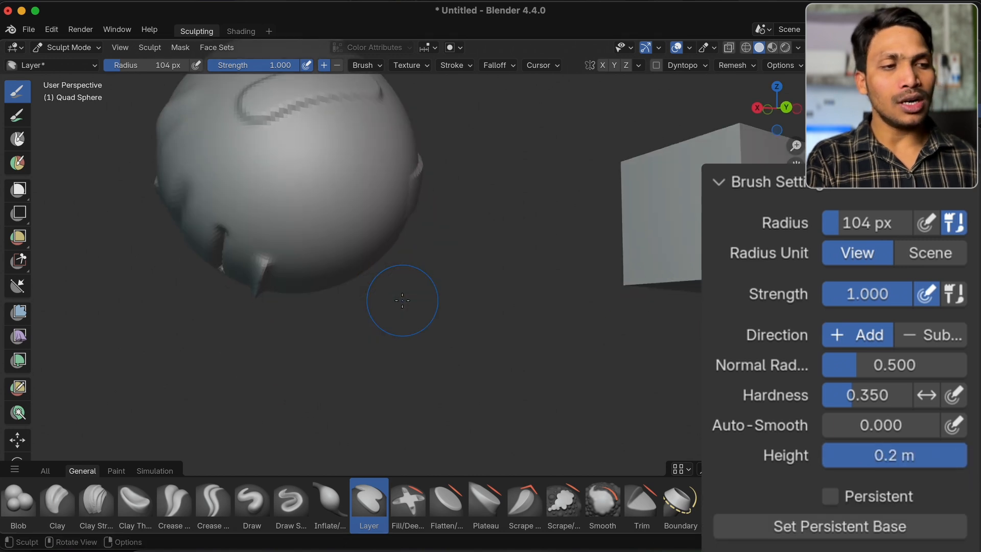
{"action": "scroll", "coordinate": [299, 206], "scroll_direction": "up", "scroll_amount": 2}
{"action": "scroll", "coordinate": [299, 206], "scroll_direction": "up", "scroll_amount": 2, "text": "ctrl"}
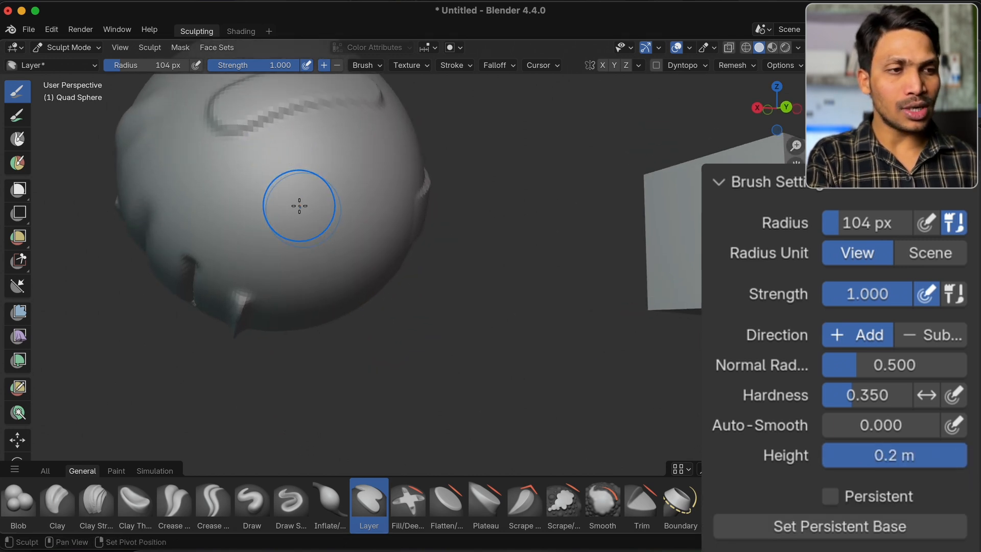
{"action": "scroll", "coordinate": [300, 206], "scroll_direction": "up", "scroll_amount": 3, "text": "shift"}
{"action": "left_click_drag", "start_coordinate": [268, 241], "coordinate": [386, 221]}
{"action": "key", "text": "super+z"}
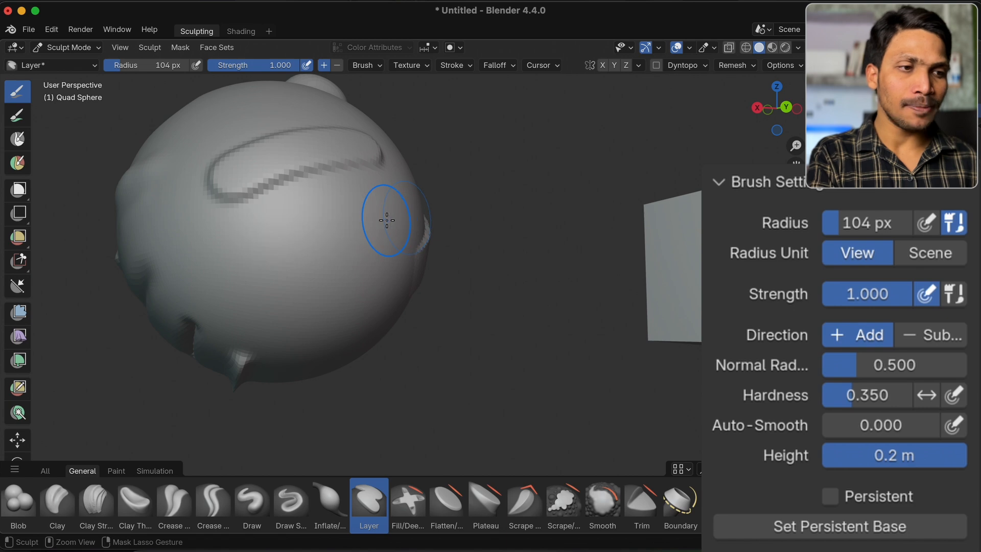
Set the Layer brush's height to 0.1 m
{"action": "left_click", "coordinate": [863, 453]}
{"action": "key", "text": "BackSpace"}
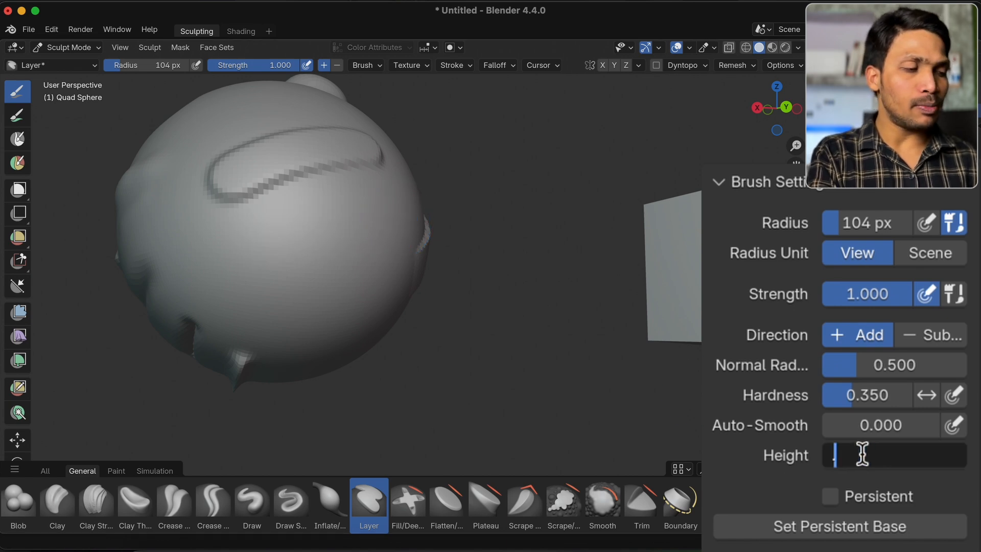
{"action": "type", "text": ".1"}
{"action": "key", "text": "Return"}
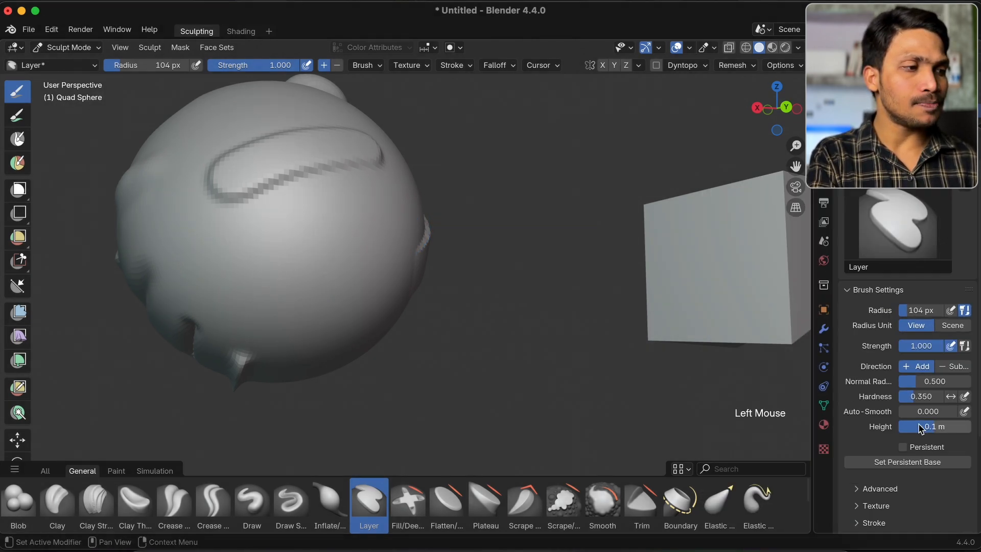
Try another Layer stroke across the sphere's smooth side, then undo it and the earlier diagonal band
{"action": "left_click_drag", "start_coordinate": [271, 253], "coordinate": [423, 213]}
{"action": "key", "text": "super+z"}
{"action": "key", "text": "super+z"}
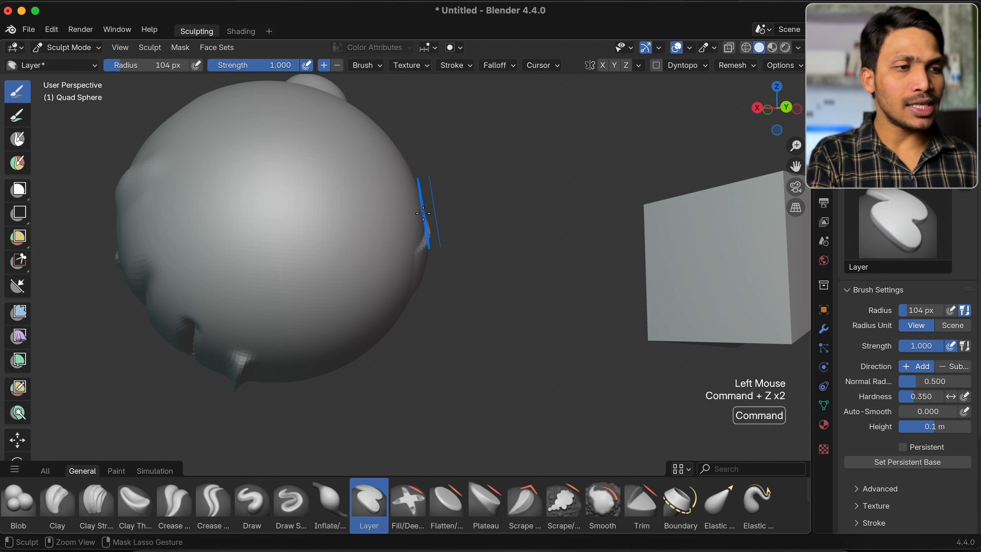
Try two crossing Layer strokes on the sphere with Persistent off, inspect their overlap and undo both strokes
{"action": "middle_click_drag", "start_coordinate": [293, 217], "coordinate": [293, 219]}
{"action": "left_click_drag", "start_coordinate": [284, 320], "coordinate": [505, 193]}
{"action": "left_click_drag", "start_coordinate": [291, 165], "coordinate": [422, 371]}
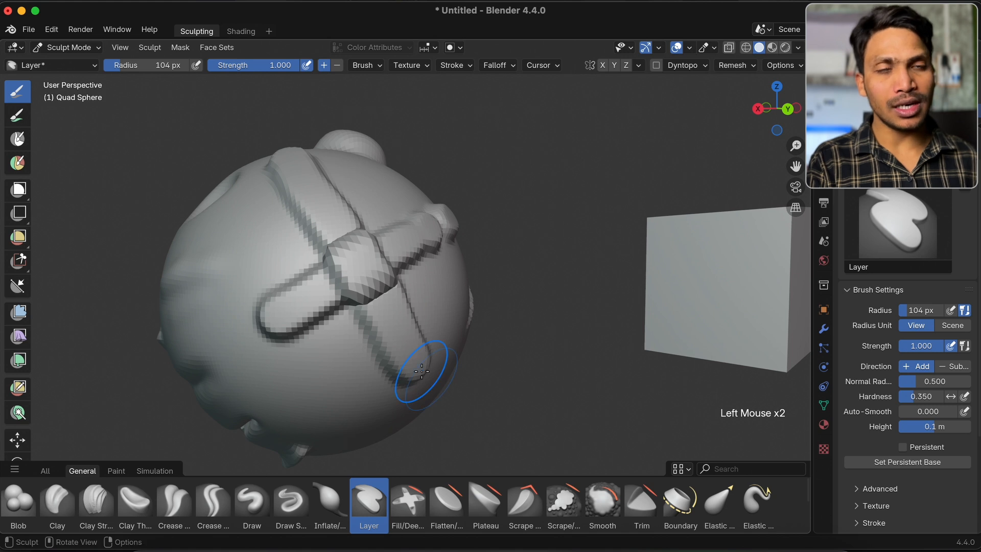
{"action": "mouse_move", "coordinate": [421, 371]}
{"action": "middle_mouse_down"}
{"action": "mouse_move", "coordinate": [416, 383]}
{"action": "mouse_move", "coordinate": [446, 346]}
{"action": "middle_mouse_up"}
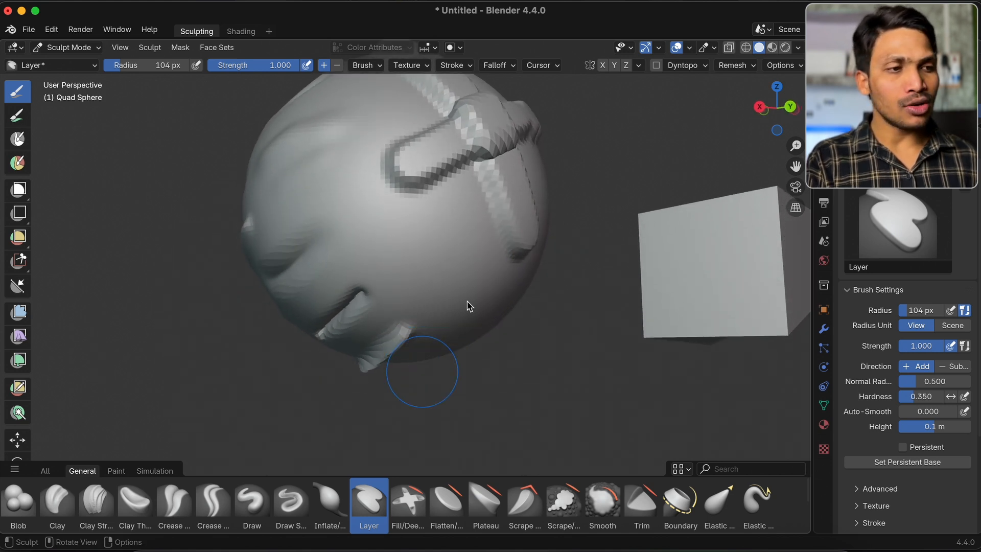
{"action": "mouse_move", "coordinate": [477, 150]}
{"action": "middle_mouse_down"}
{"action": "mouse_move", "coordinate": [471, 142]}
{"action": "mouse_move", "coordinate": [475, 148]}
{"action": "middle_mouse_up"}
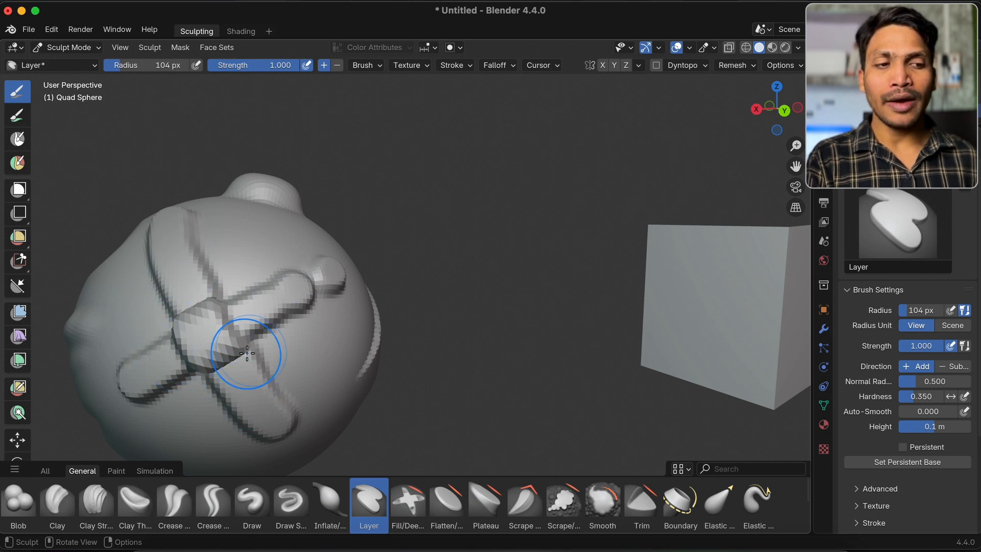
{"action": "middle_click_drag", "start_coordinate": [247, 353], "coordinate": [317, 285]}
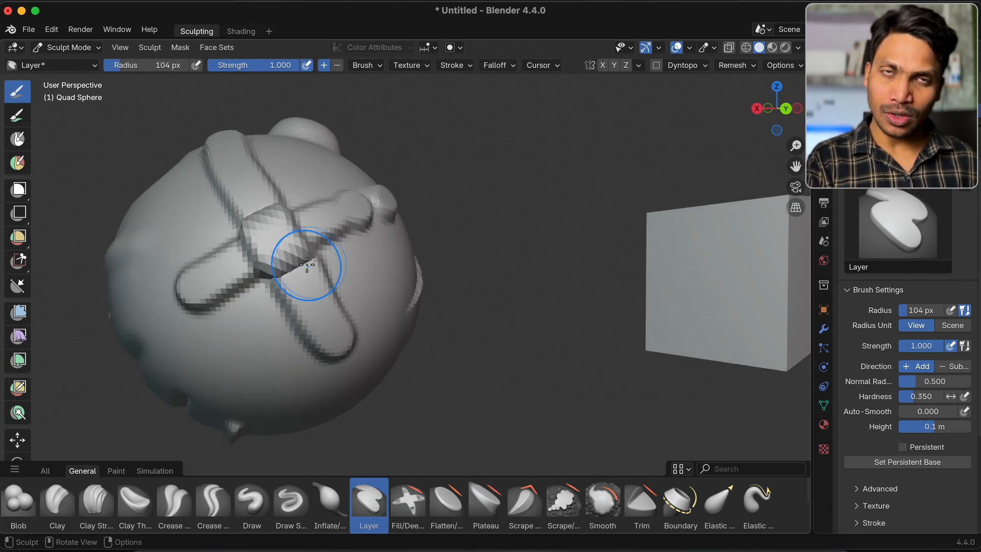
{"action": "key", "text": "super+z"}
{"action": "key", "text": "super+z"}
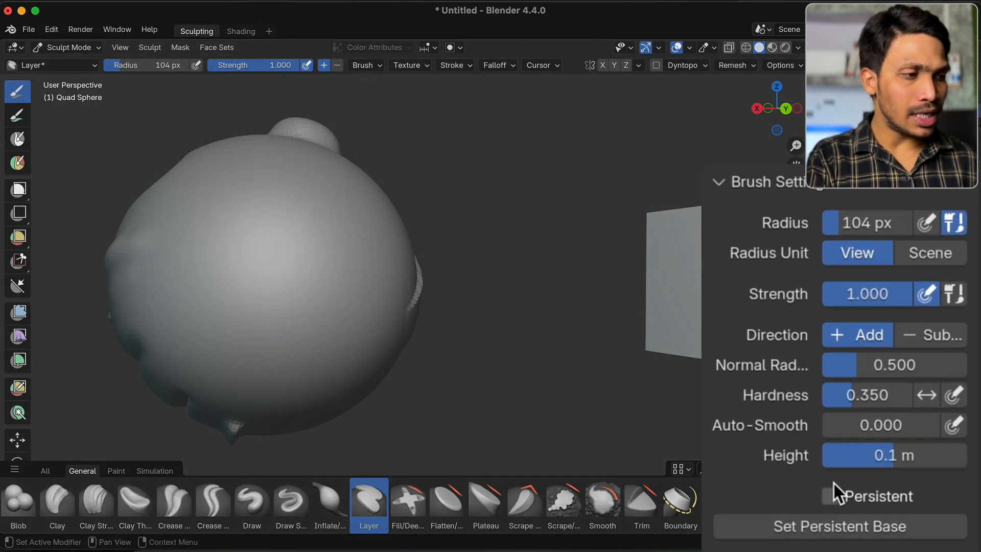
Enable Persistent for the Layer brush, then try two crossing strokes on the sphere's smooth side and undo them
{"action": "left_click", "coordinate": [836, 494]}
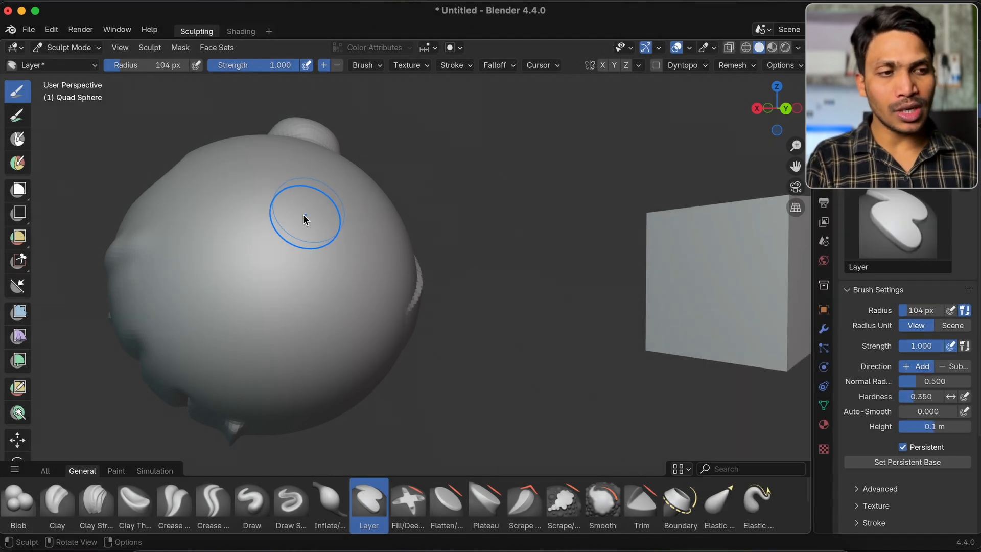
{"action": "left_click_drag", "start_coordinate": [293, 215], "coordinate": [211, 323]}
{"action": "left_click_drag", "start_coordinate": [176, 222], "coordinate": [370, 348]}
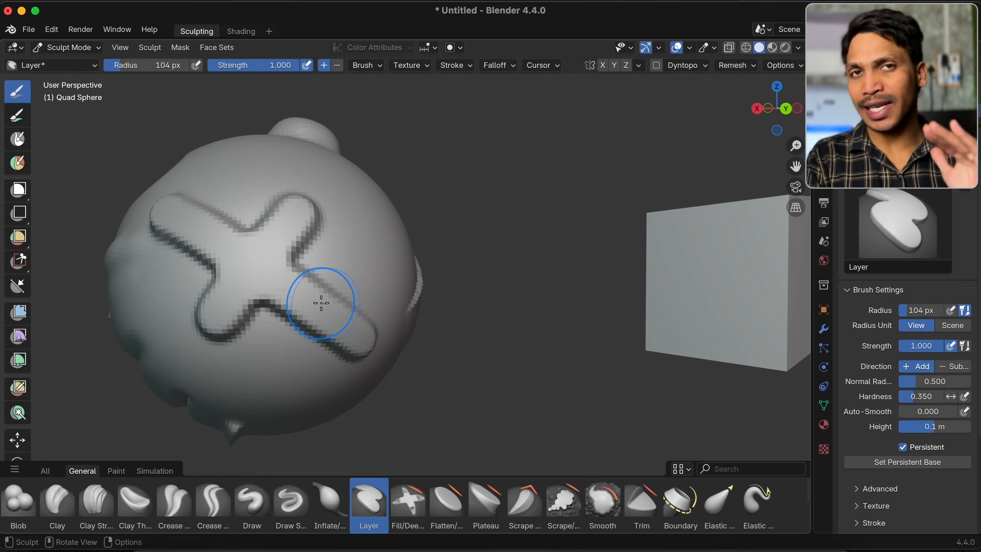
{"action": "key", "text": "super+z"}
{"action": "key", "text": "super+z"}
{"action": "scroll", "coordinate": [464, 236], "scroll_direction": "down", "scroll_amount": 2, "text": "super"}
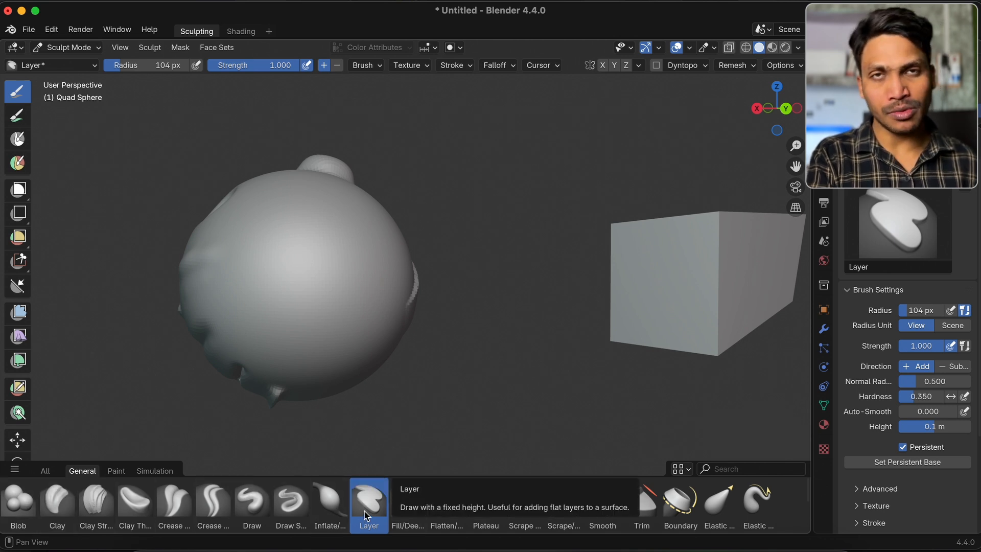
Activate the Fill/Deepen brush and then the Trim brush, with the sphere's top bump in view
{"action": "left_click", "coordinate": [401, 511]}
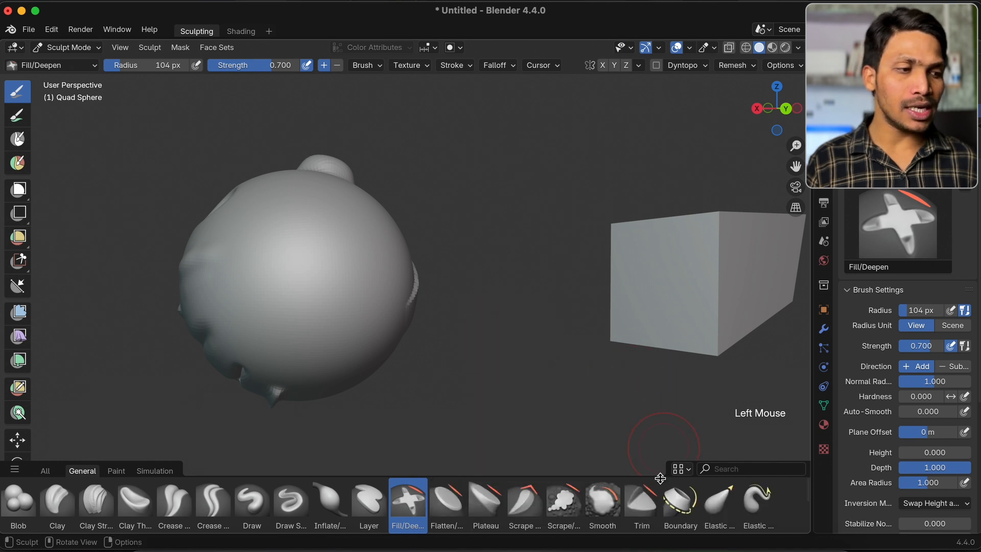
{"action": "left_click", "coordinate": [641, 506]}
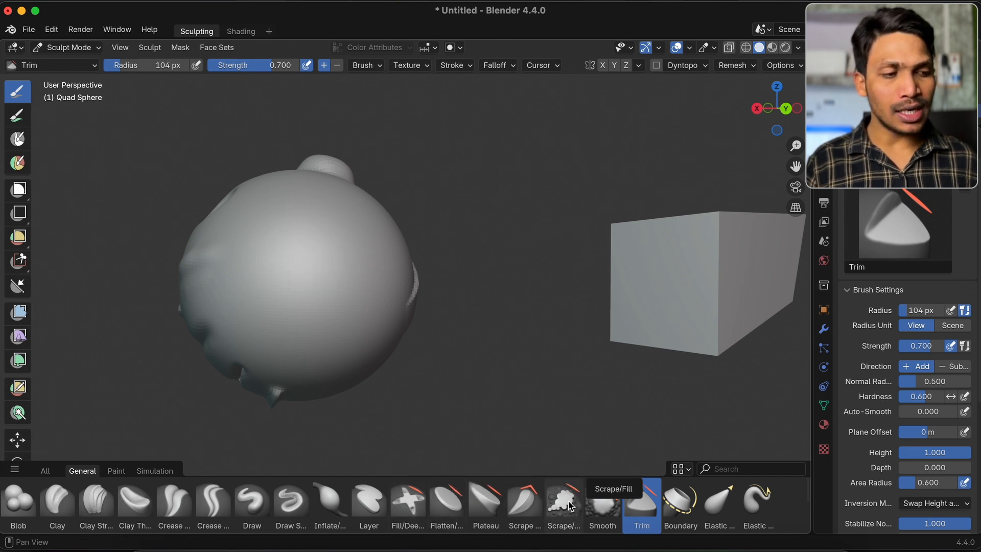
{"action": "scroll", "coordinate": [396, 310], "scroll_direction": "up", "scroll_amount": 5}
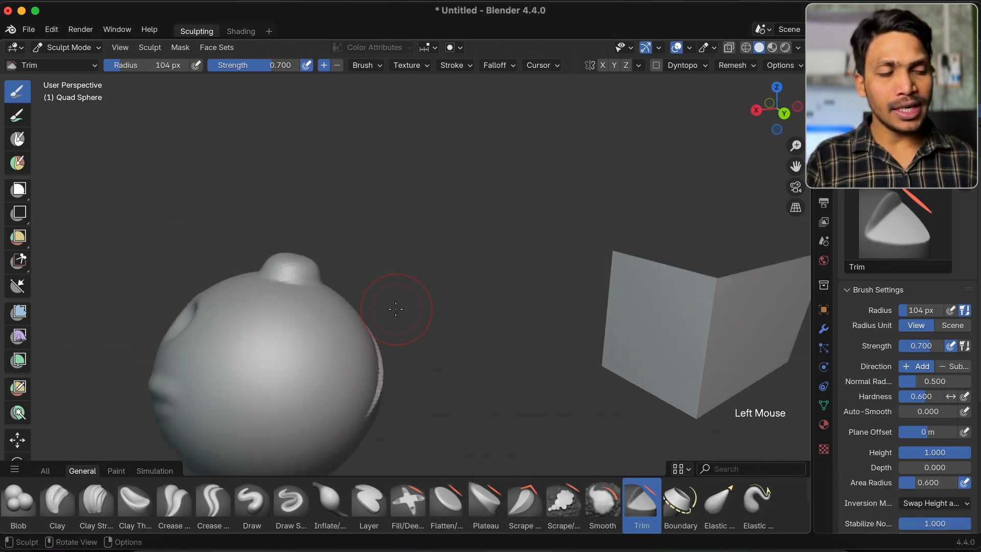
{"action": "scroll", "coordinate": [396, 310], "scroll_direction": "down", "scroll_amount": 5, "text": "shift"}
{"action": "scroll", "coordinate": [394, 171], "scroll_direction": "up", "scroll_amount": 3}
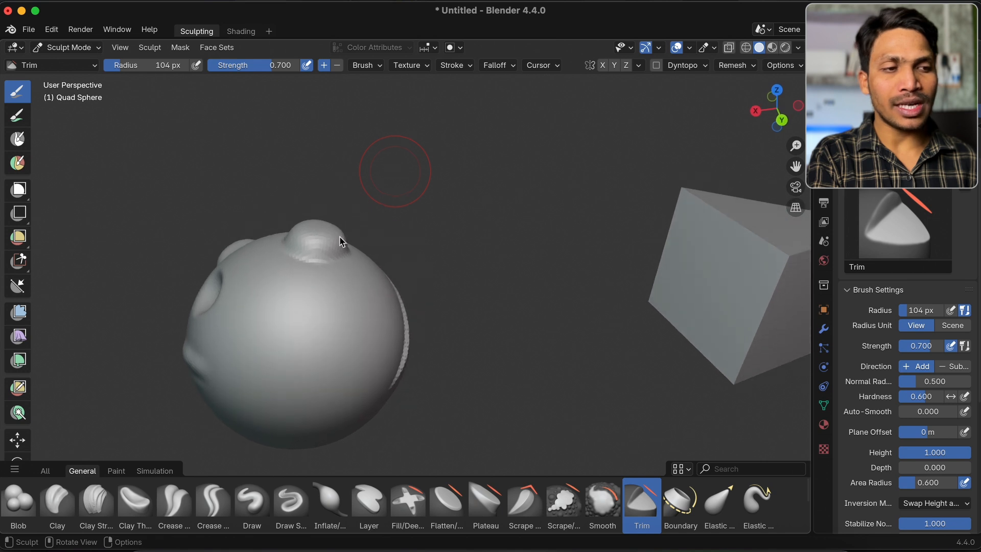
{"action": "scroll", "coordinate": [325, 254], "scroll_direction": "up", "scroll_amount": 5, "text": "super"}
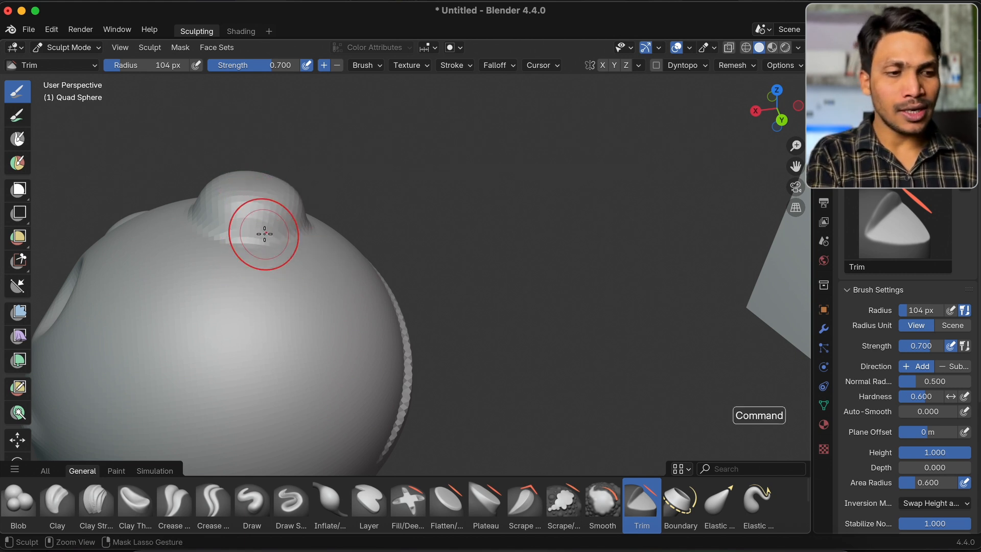
Carve a dent into the sphere just below its top bump with the Blob brush in Subtract direction
{"action": "left_click", "coordinate": [18, 500]}
{"action": "left_click_drag", "start_coordinate": [246, 299], "coordinate": [254, 306]}
{"action": "scroll", "coordinate": [254, 305], "scroll_direction": "down", "scroll_amount": 3}
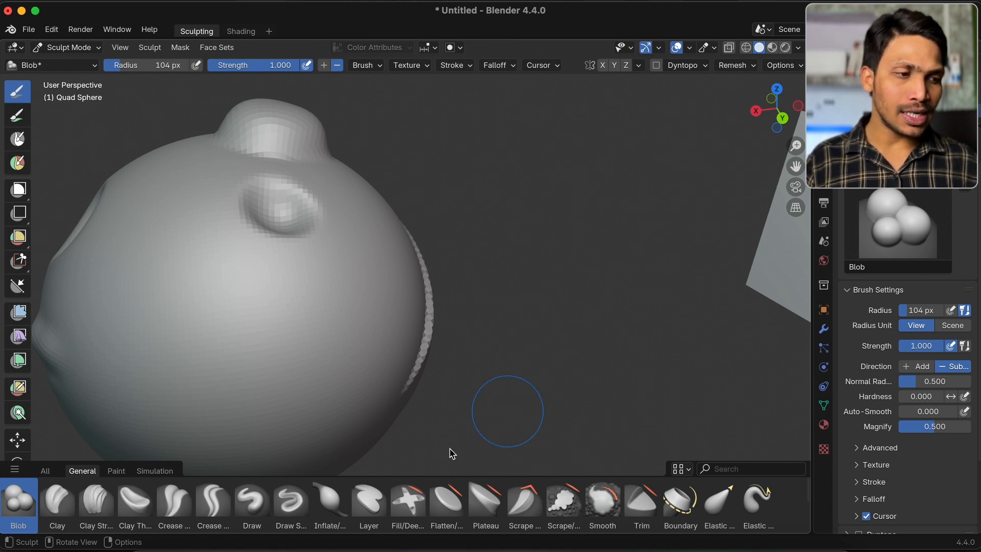
Fill in the upper slanted groove between the bumps and the lower creases with the Fill/Deepen brush
{"action": "left_click", "coordinate": [408, 502]}
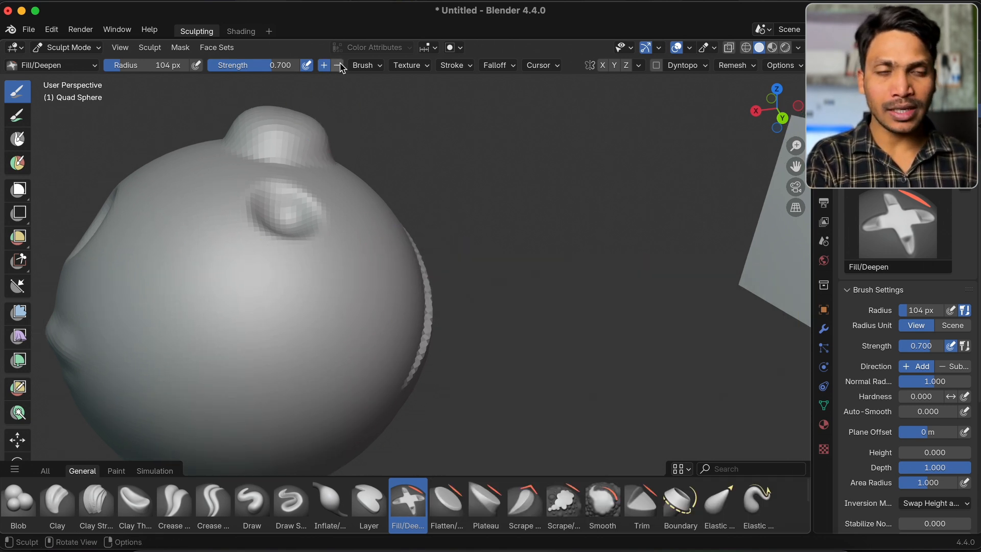
{"action": "scroll", "coordinate": [324, 183], "scroll_direction": "left", "scroll_amount": 10}
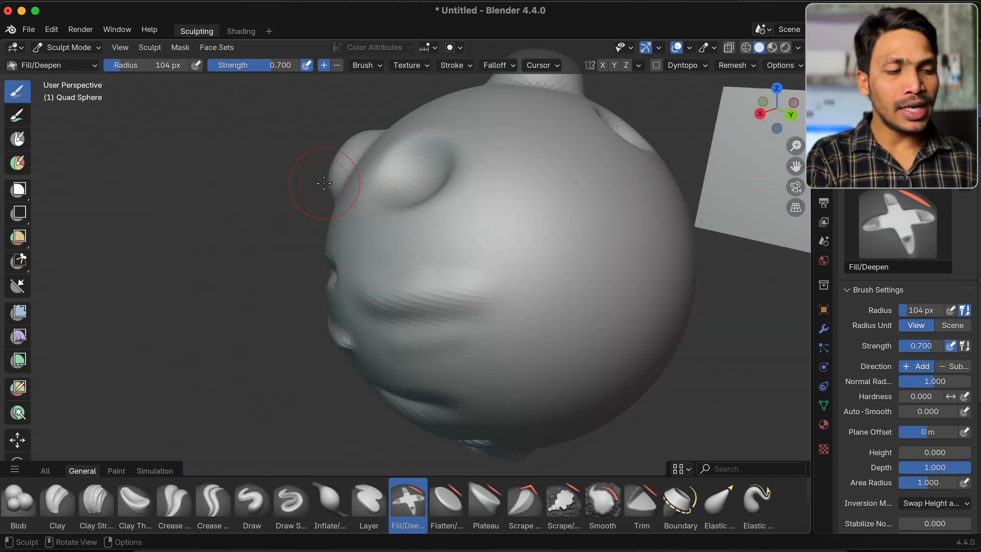
{"action": "scroll", "coordinate": [324, 183], "scroll_direction": "left", "scroll_amount": 4}
{"action": "scroll", "coordinate": [324, 183], "scroll_direction": "right", "scroll_amount": 10, "text": "shift"}
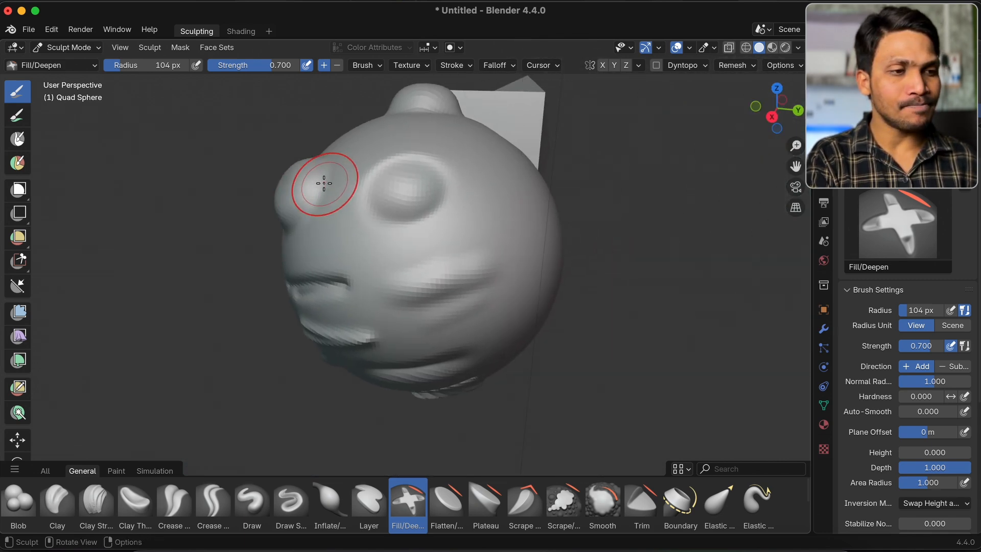
{"action": "scroll", "coordinate": [324, 183], "scroll_direction": "left", "scroll_amount": 8}
{"action": "scroll", "coordinate": [541, 239], "scroll_direction": "right", "scroll_amount": 3, "text": "shift"}
{"action": "scroll", "coordinate": [541, 240], "scroll_direction": "right", "scroll_amount": 5, "text": "shift"}
{"action": "scroll", "coordinate": [541, 239], "scroll_direction": "up", "scroll_amount": 5, "text": "super"}
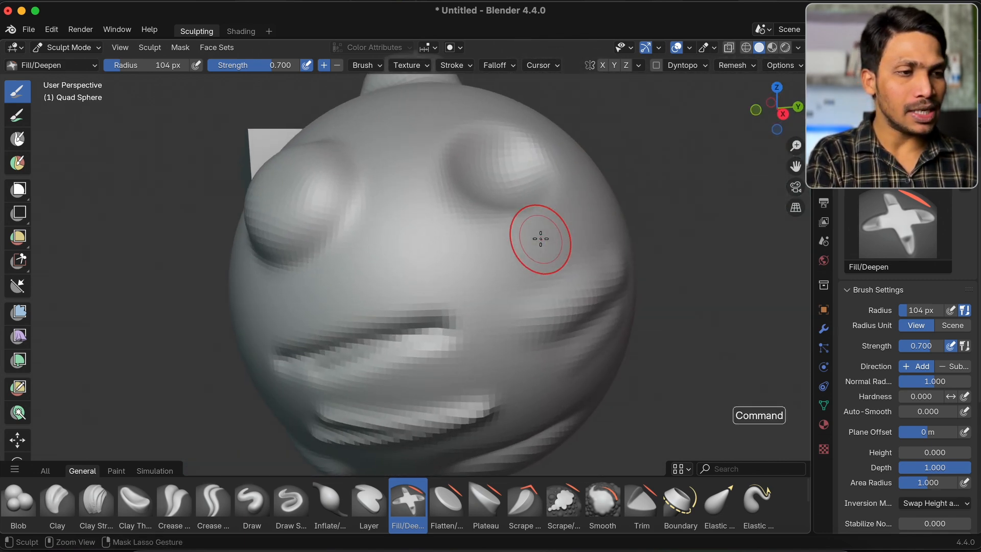
{"action": "scroll", "coordinate": [541, 239], "scroll_direction": "down", "scroll_amount": 3}
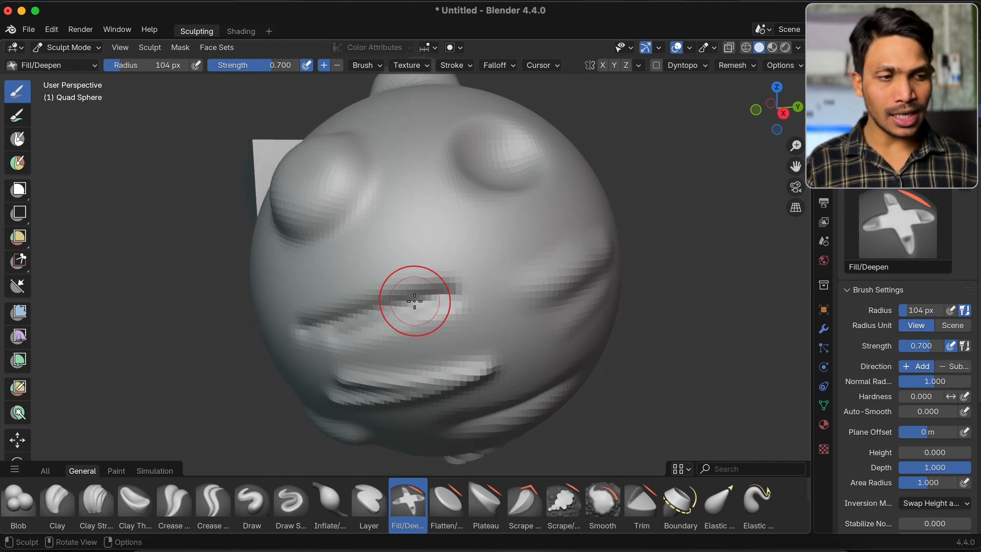
{"action": "mouse_move", "coordinate": [351, 320]}
{"action": "left_mouse_down"}
{"action": "mouse_move", "coordinate": [434, 291]}
{"action": "mouse_move", "coordinate": [307, 324]}
{"action": "mouse_move", "coordinate": [327, 317]}
{"action": "left_mouse_up"}
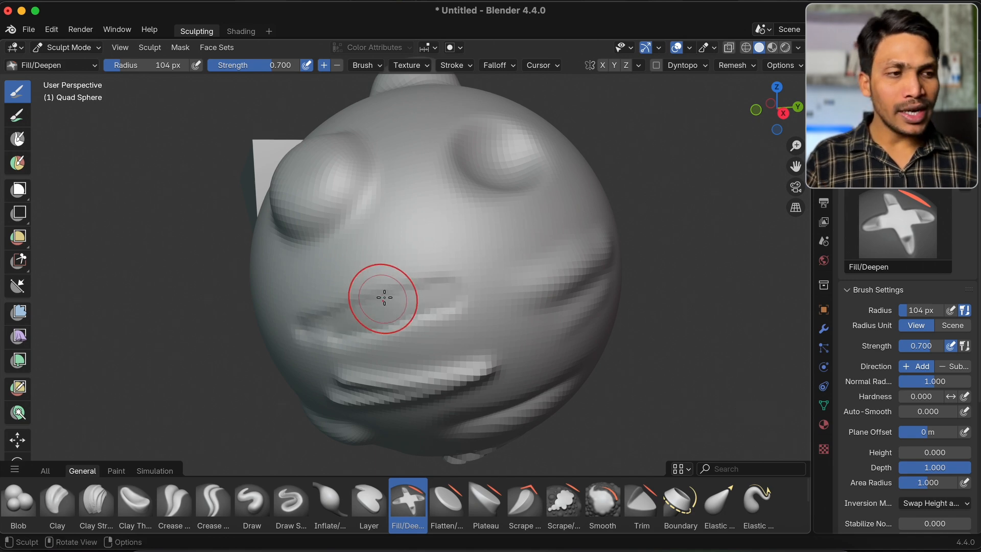
Fill in the next slanted groove lower on the sphere with the Fill/Deepen brush
{"action": "scroll", "coordinate": [391, 258], "scroll_direction": "right", "scroll_amount": 5}
{"action": "scroll", "coordinate": [390, 258], "scroll_direction": "left", "scroll_amount": 4}
{"action": "scroll", "coordinate": [390, 258], "scroll_direction": "down", "scroll_amount": 5}
{"action": "scroll", "coordinate": [391, 258], "scroll_direction": "down", "scroll_amount": 1}
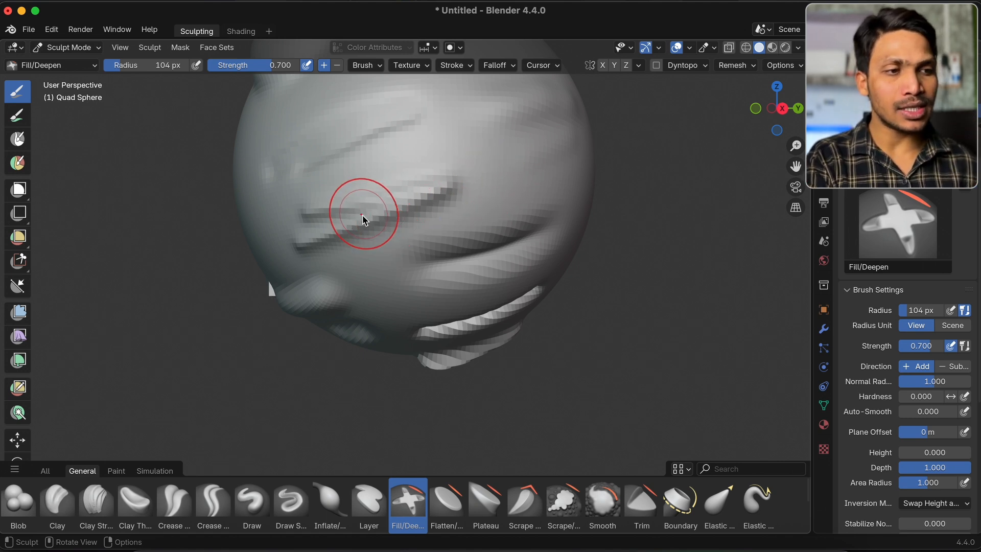
{"action": "mouse_move", "coordinate": [345, 221]}
{"action": "left_mouse_down", "text": "super"}
{"action": "mouse_move", "coordinate": [427, 201]}
{"action": "mouse_move", "coordinate": [414, 198]}
{"action": "mouse_move", "coordinate": [432, 187]}
{"action": "left_mouse_up", "text": "super"}
Stroke the Flatten/Contrast brush along the thin smooth crease on the sphere's underside
{"action": "left_click", "coordinate": [447, 501]}
{"action": "scroll", "coordinate": [473, 211], "scroll_direction": "down", "scroll_amount": 10}
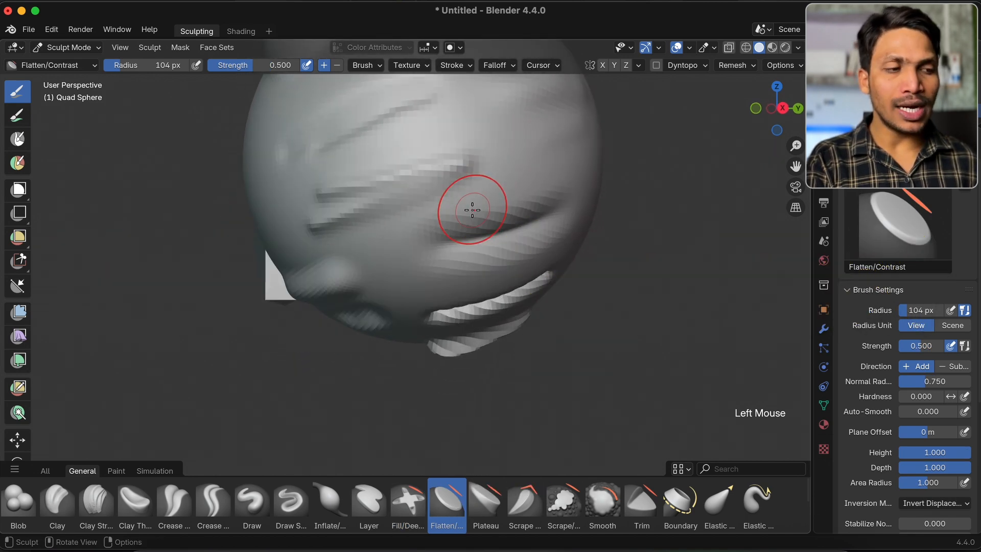
{"action": "scroll", "coordinate": [472, 210], "scroll_direction": "down", "scroll_amount": 8}
{"action": "scroll", "coordinate": [472, 210], "scroll_direction": "up", "scroll_amount": 8}
{"action": "scroll", "coordinate": [472, 210], "scroll_direction": "up", "scroll_amount": 5, "text": "shift"}
{"action": "scroll", "coordinate": [472, 210], "scroll_direction": "down", "scroll_amount": 10}
{"action": "mouse_move", "coordinate": [361, 164]}
{"action": "left_mouse_down"}
{"action": "mouse_move", "coordinate": [442, 157]}
{"action": "mouse_move", "coordinate": [383, 164]}
{"action": "mouse_move", "coordinate": [458, 168]}
{"action": "mouse_move", "coordinate": [350, 176]}
{"action": "left_mouse_up"}
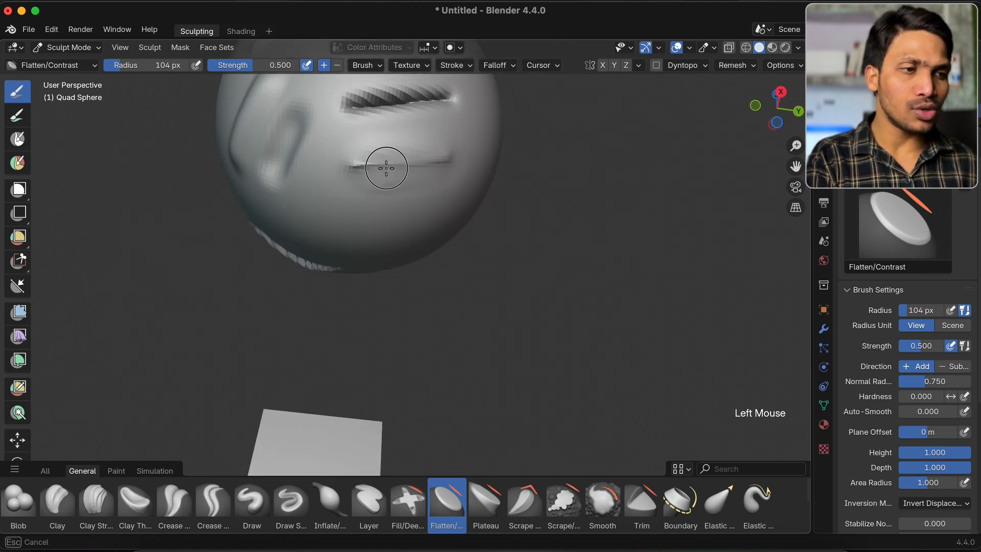
Apply the Flatten/Contrast brush to the jagged groove on the sphere's underside
{"action": "scroll", "coordinate": [386, 168], "scroll_direction": "up", "scroll_amount": 5, "text": "shift"}
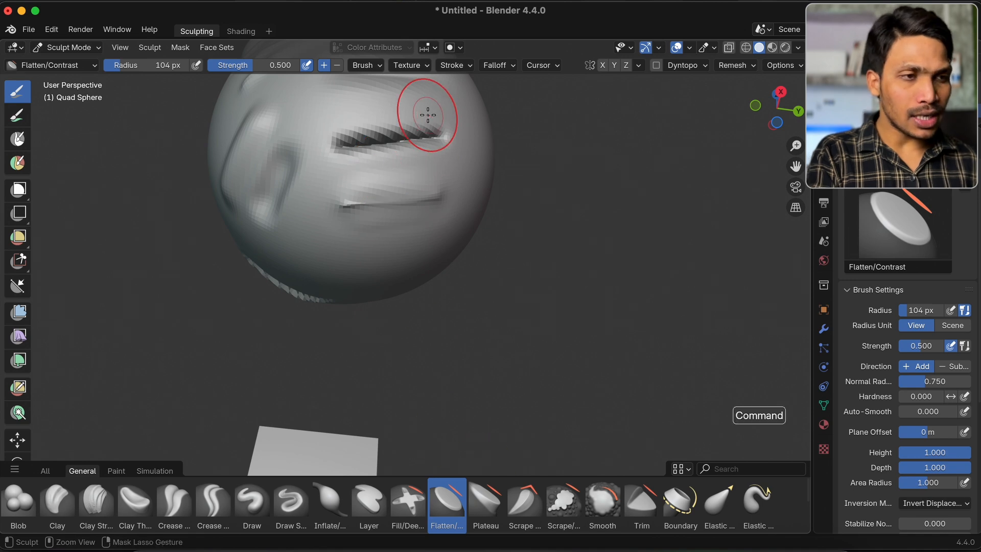
{"action": "scroll", "coordinate": [427, 114], "scroll_direction": "up", "scroll_amount": 6, "text": "super"}
{"action": "scroll", "coordinate": [427, 114], "scroll_direction": "up", "scroll_amount": 5, "text": "shift"}
{"action": "left_click", "coordinate": [403, 196], "text": "super"}
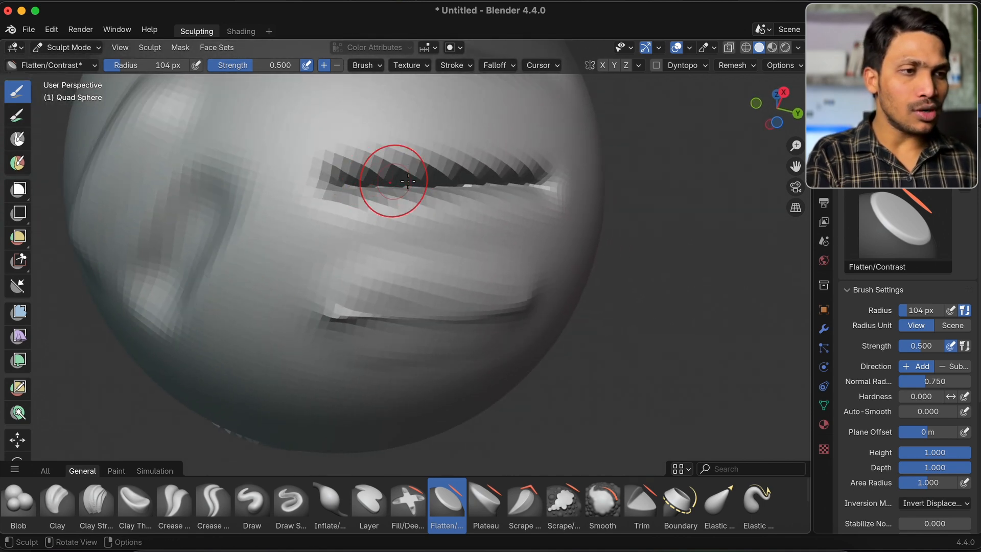
{"action": "scroll", "coordinate": [410, 179], "scroll_direction": "left", "scroll_amount": 5}
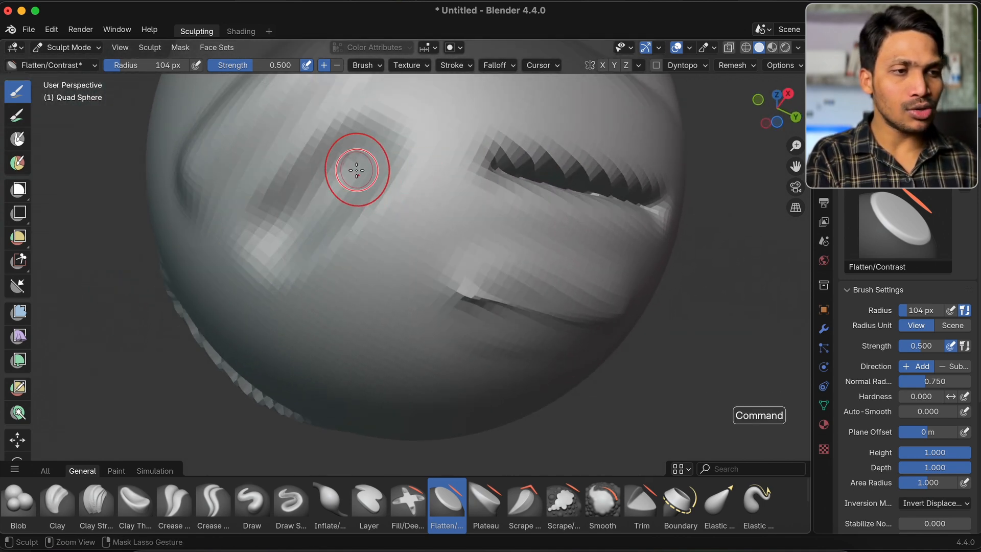
Deepen the slanted groove on the sphere's underside with the inverted Flatten/Contrast brush
{"action": "left_click_drag", "start_coordinate": [354, 169], "coordinate": [360, 156], "text": "super"}
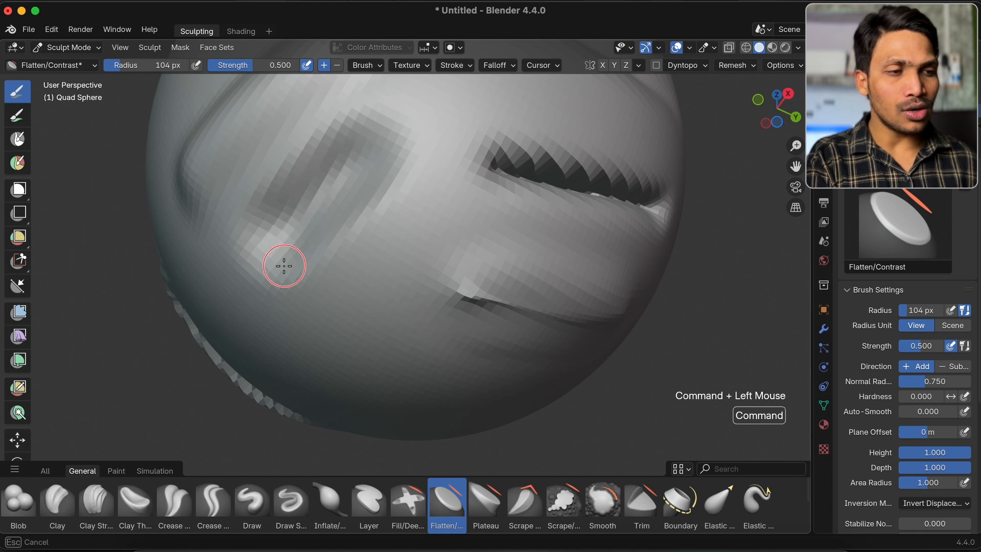
{"action": "left_click_drag", "start_coordinate": [296, 247], "coordinate": [363, 157], "text": "super"}
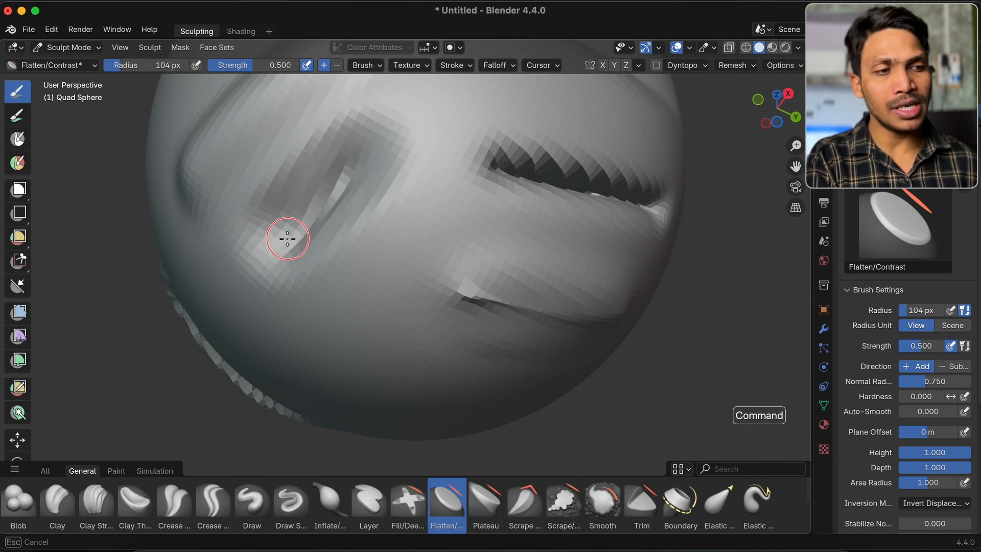
{"action": "left_click_drag", "start_coordinate": [312, 224], "coordinate": [319, 204], "text": "super"}
{"action": "mouse_move", "coordinate": [293, 247]}
{"action": "left_mouse_down", "text": "super"}
{"action": "mouse_move", "coordinate": [357, 149]}
{"action": "mouse_move", "coordinate": [296, 242]}
{"action": "left_mouse_up", "text": "super"}
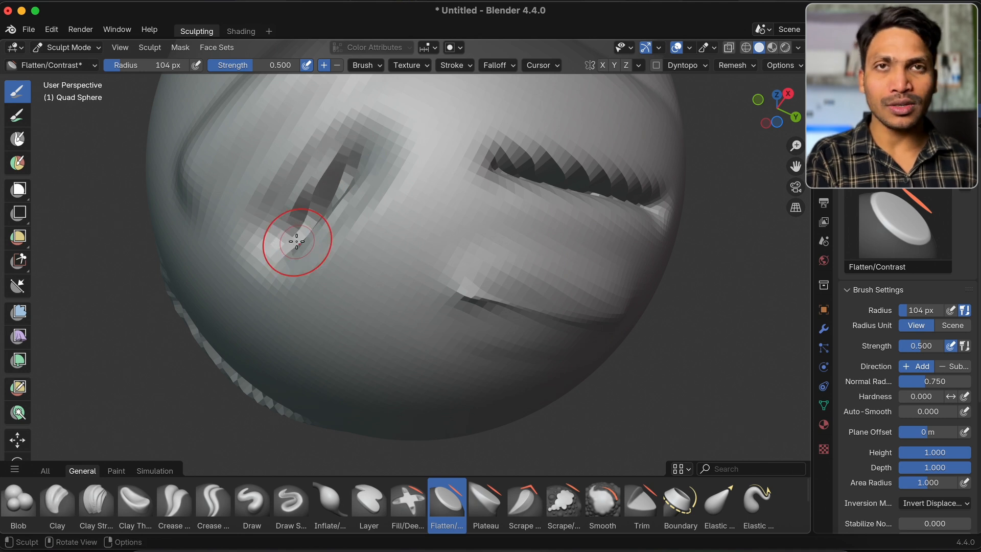
Use the Plateau brush to level the slanted bump above the deep groove into a flat plateau
{"action": "left_click", "coordinate": [486, 505]}
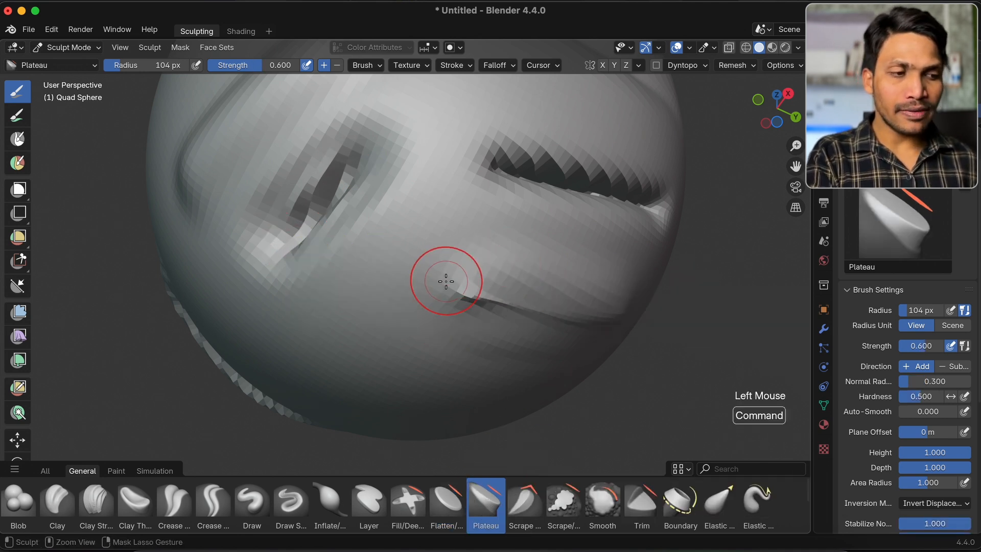
{"action": "scroll", "coordinate": [446, 282], "scroll_direction": "down", "scroll_amount": 2, "text": "super"}
{"action": "scroll", "coordinate": [445, 281], "scroll_direction": "up", "scroll_amount": 1, "text": "super"}
{"action": "scroll", "coordinate": [446, 281], "scroll_direction": "down", "scroll_amount": 2}
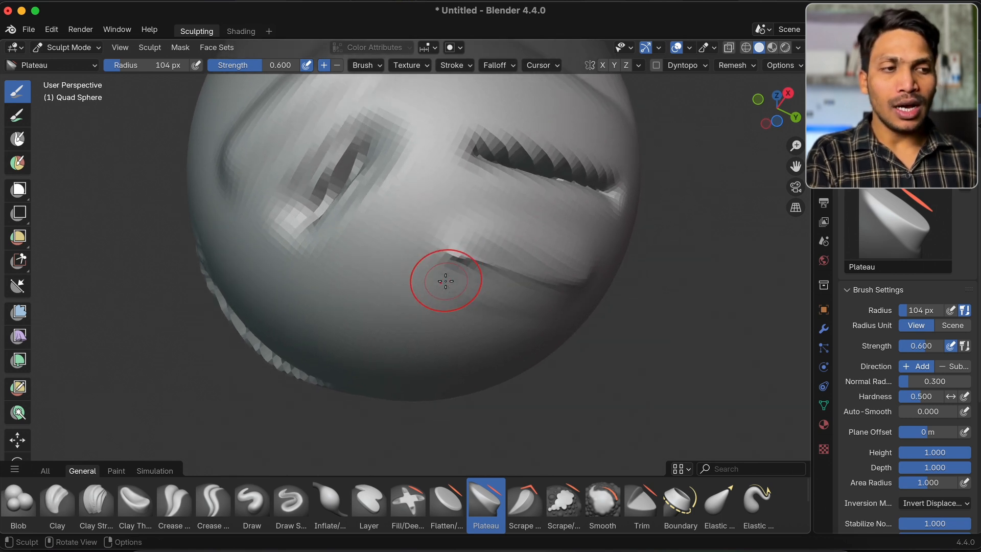
{"action": "scroll", "coordinate": [446, 281], "scroll_direction": "up", "scroll_amount": 1, "text": "shift"}
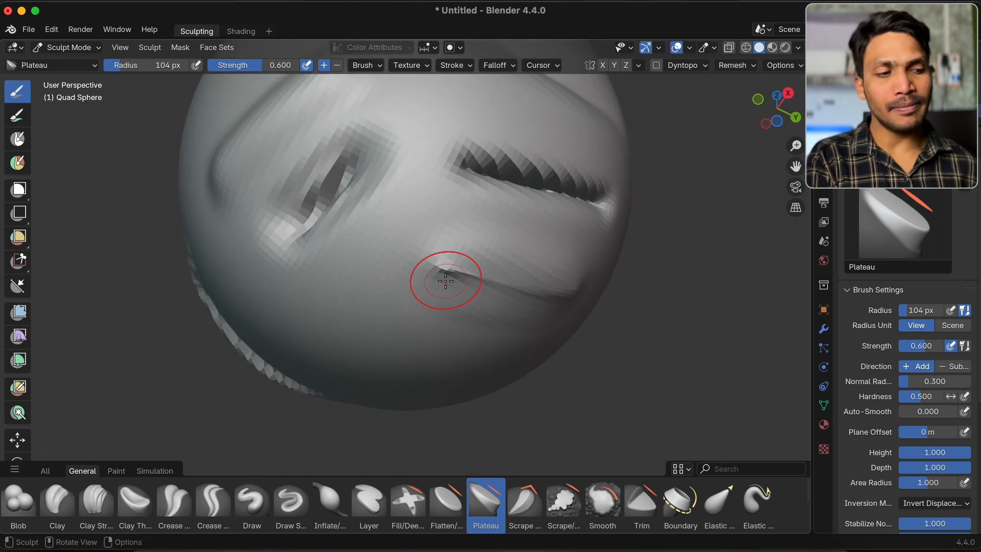
{"action": "scroll", "coordinate": [446, 281], "scroll_direction": "up", "scroll_amount": 5}
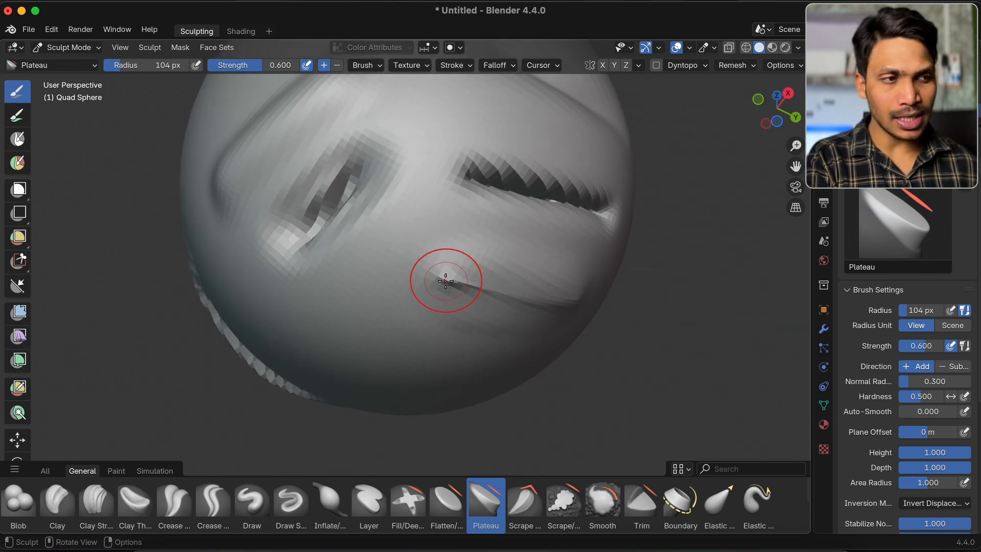
{"action": "scroll", "coordinate": [446, 281], "scroll_direction": "down", "scroll_amount": 2}
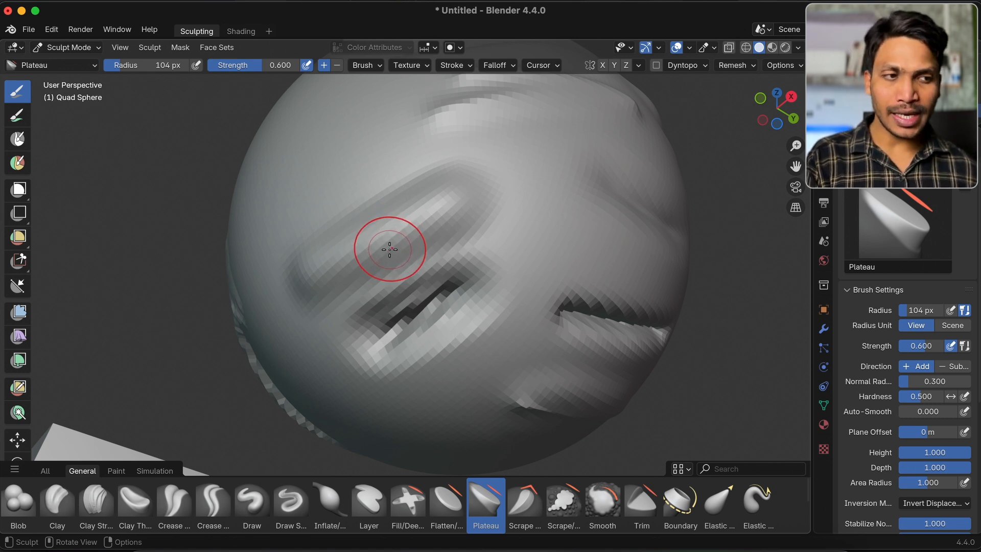
{"action": "mouse_move", "coordinate": [389, 250]}
{"action": "left_mouse_down"}
{"action": "mouse_move", "coordinate": [339, 269]}
{"action": "mouse_move", "coordinate": [467, 217]}
{"action": "mouse_move", "coordinate": [363, 254]}
{"action": "mouse_move", "coordinate": [410, 242]}
{"action": "left_mouse_up"}
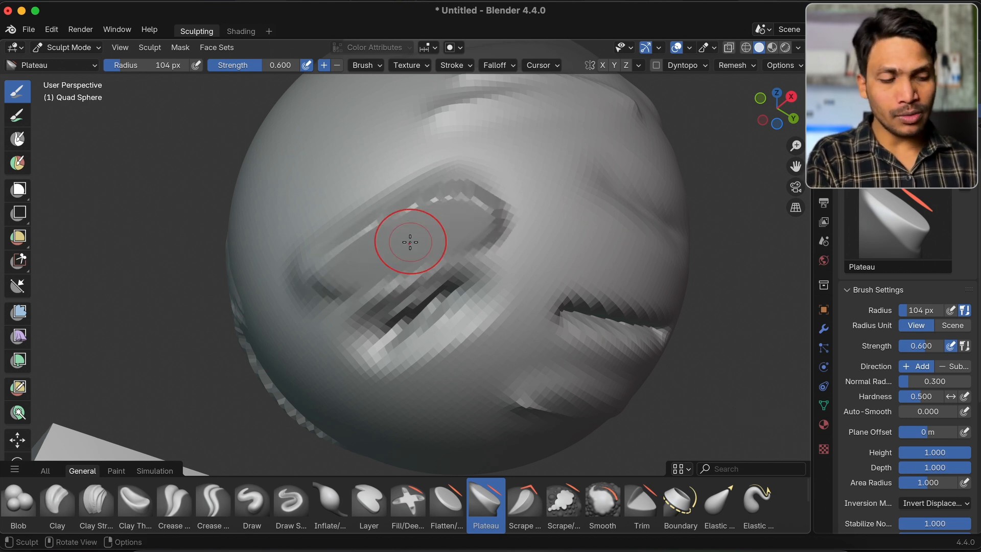
{"action": "key", "text": "super+z"}
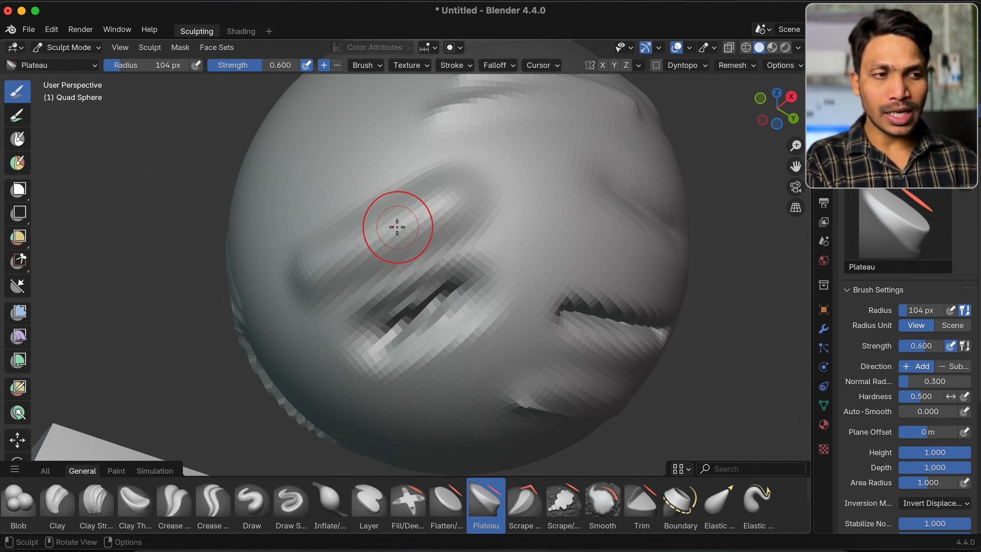
{"action": "mouse_move", "coordinate": [397, 226]}
{"action": "left_mouse_down"}
{"action": "mouse_move", "coordinate": [383, 232]}
{"action": "mouse_move", "coordinate": [464, 188]}
{"action": "mouse_move", "coordinate": [321, 260]}
{"action": "mouse_move", "coordinate": [429, 207]}
{"action": "left_mouse_up"}
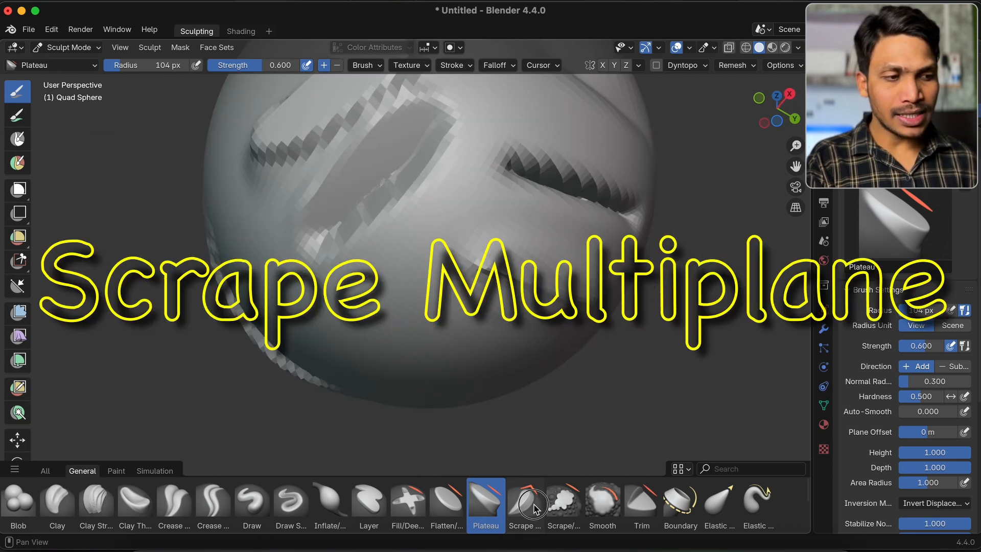
Scrape the inner end of the jagged groove with the Scrape Multiplane brush
{"action": "left_click", "coordinate": [535, 506]}
{"action": "scroll", "coordinate": [417, 276], "scroll_direction": "down", "scroll_amount": 3, "text": "super"}
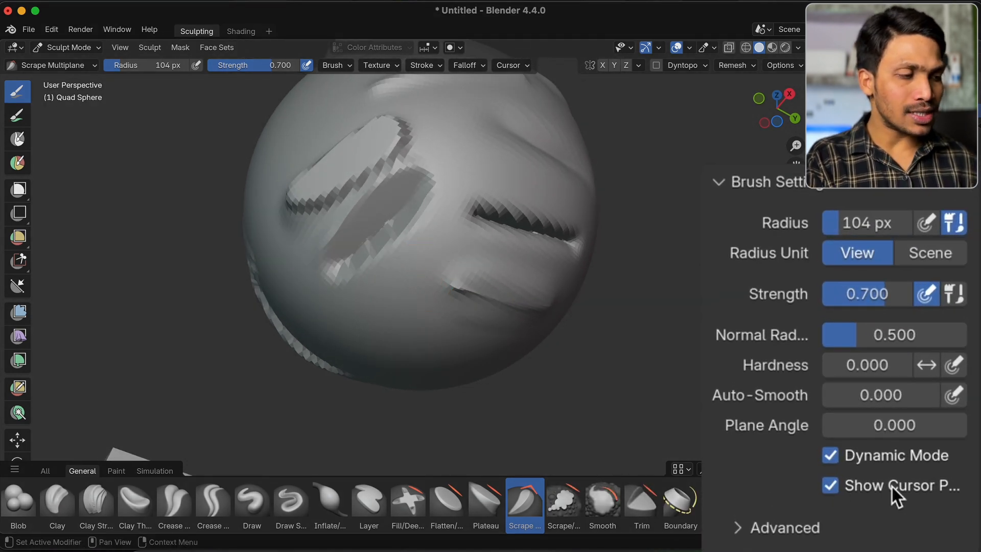
{"action": "left_click", "coordinate": [895, 493]}
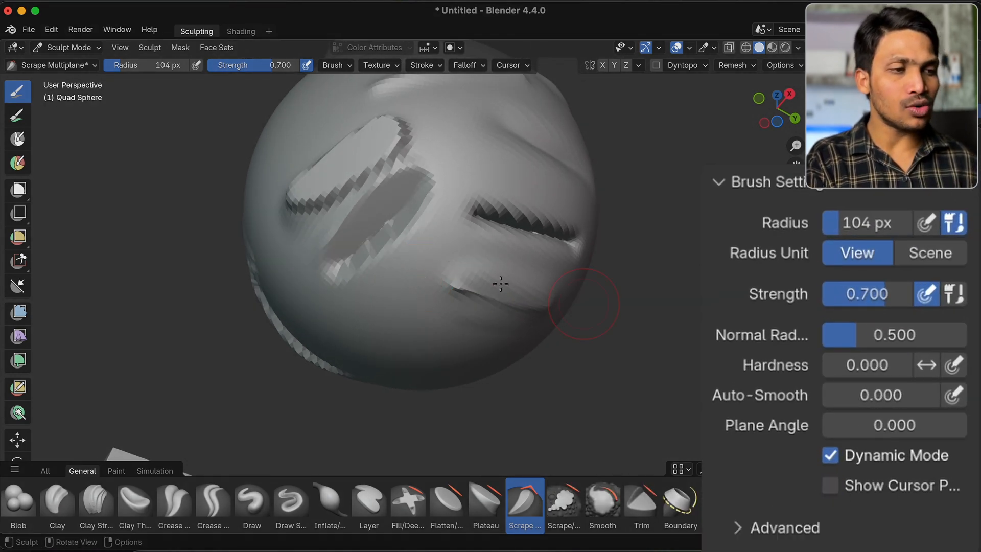
{"action": "left_click_drag", "start_coordinate": [411, 281], "coordinate": [532, 197]}
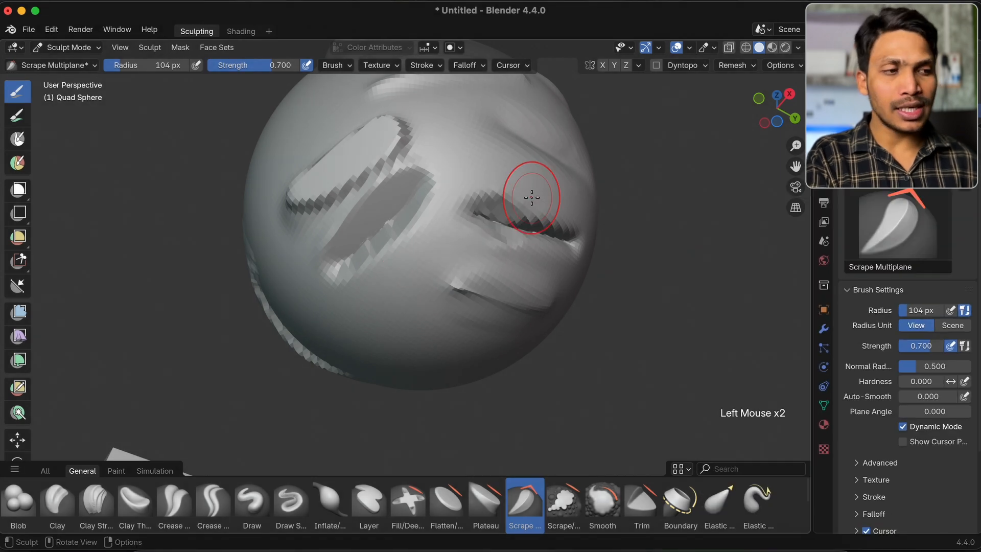
{"action": "key", "text": "super+z"}
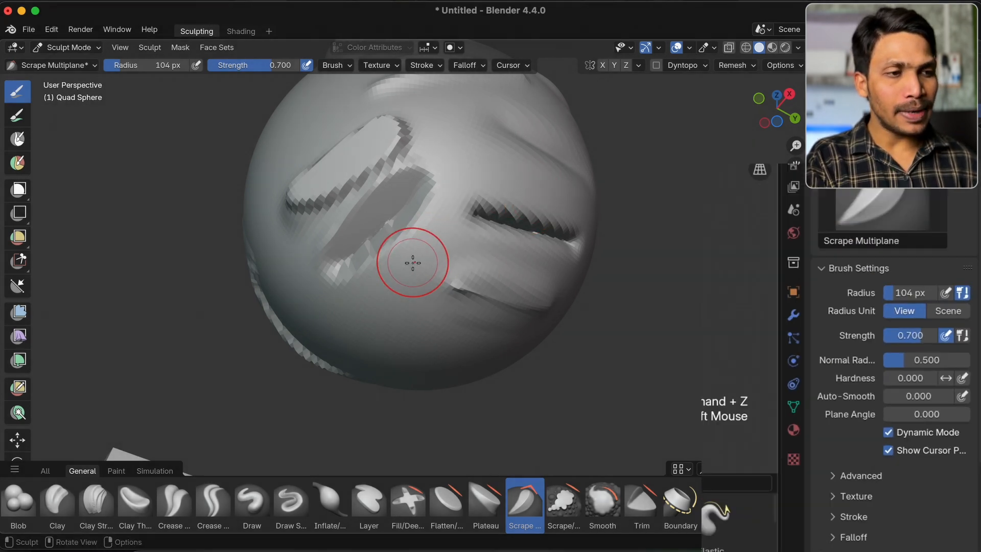
{"action": "mouse_move", "coordinate": [462, 238]}
{"action": "left_mouse_down"}
{"action": "mouse_move", "coordinate": [514, 197]}
{"action": "mouse_move", "coordinate": [434, 238]}
{"action": "mouse_move", "coordinate": [548, 168]}
{"action": "mouse_move", "coordinate": [559, 184]}
{"action": "mouse_move", "coordinate": [508, 209]}
{"action": "left_mouse_up"}
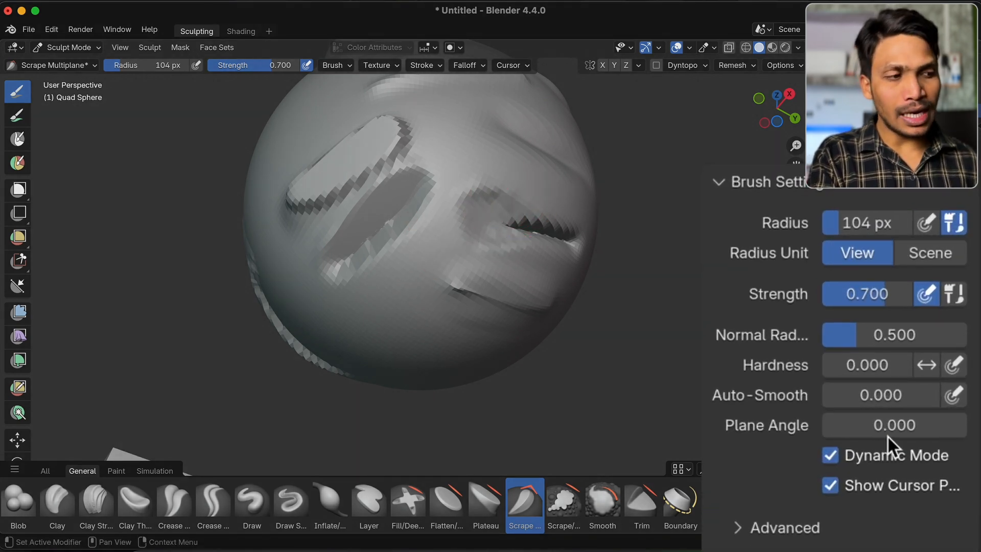
Set the Scrape Multiplane brush's Plane Angle to 45 and scrape along the area above the jagged groove
{"action": "left_click", "coordinate": [900, 421]}
{"action": "type", "text": "45"}
{"action": "key", "text": "Return"}
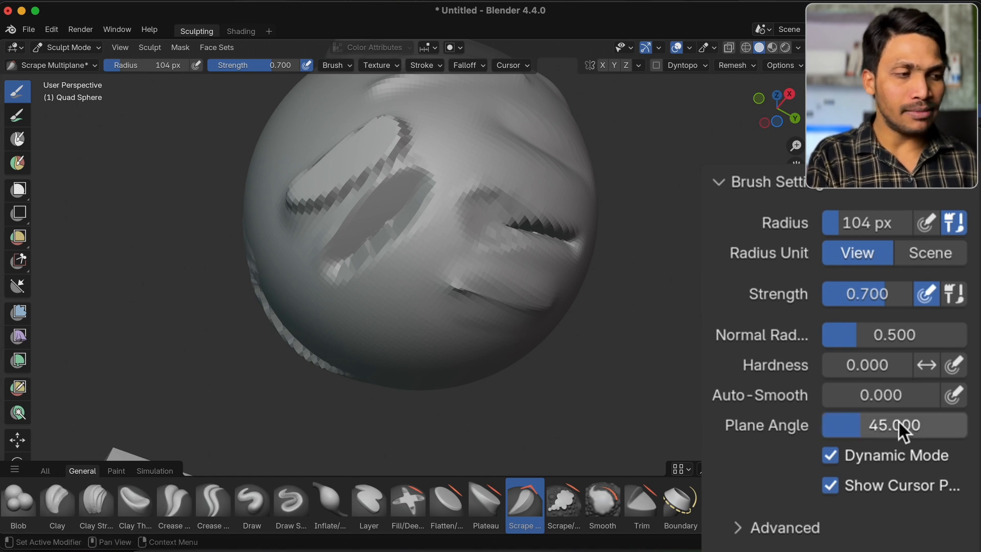
{"action": "mouse_move", "coordinate": [444, 228]}
{"action": "left_mouse_down"}
{"action": "mouse_move", "coordinate": [567, 181]}
{"action": "mouse_move", "coordinate": [462, 201]}
{"action": "mouse_move", "coordinate": [558, 181]}
{"action": "left_mouse_up"}
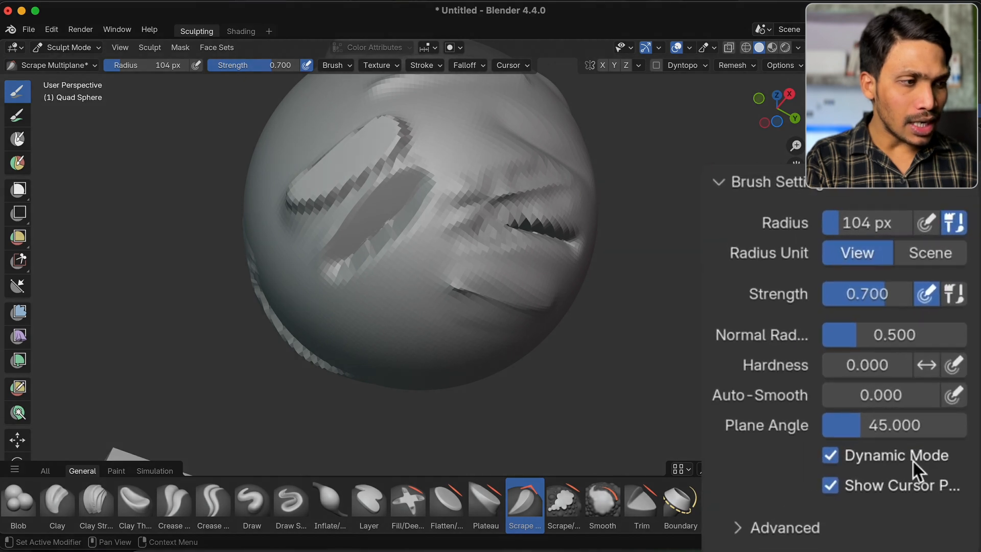
Turn off the brush's Dynamic Mode and scrape diagonally across the plateau and the neighbouring slanted grooves
{"action": "left_click", "coordinate": [944, 430]}
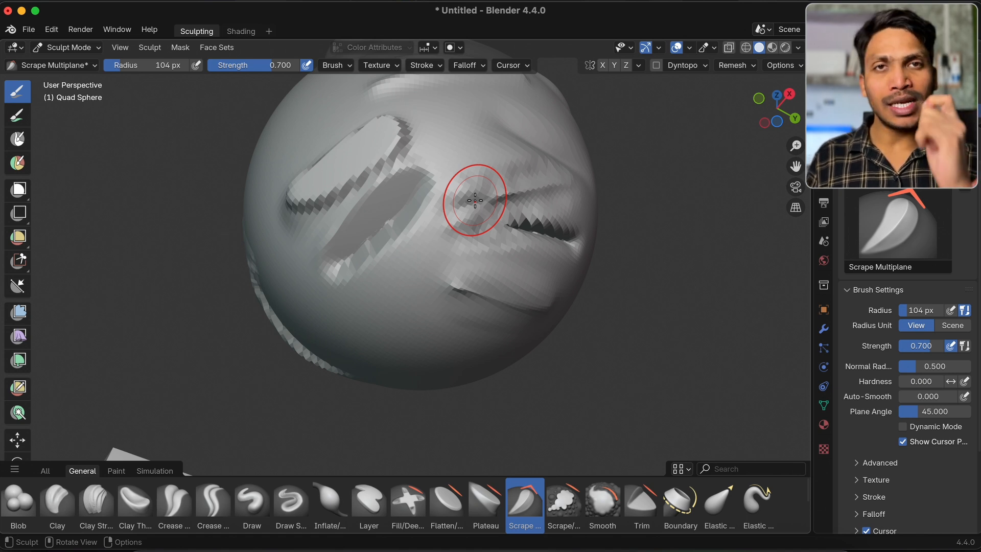
{"action": "mouse_move", "coordinate": [476, 200]}
{"action": "left_mouse_down"}
{"action": "mouse_move", "coordinate": [484, 213]}
{"action": "mouse_move", "coordinate": [453, 197]}
{"action": "left_mouse_up"}
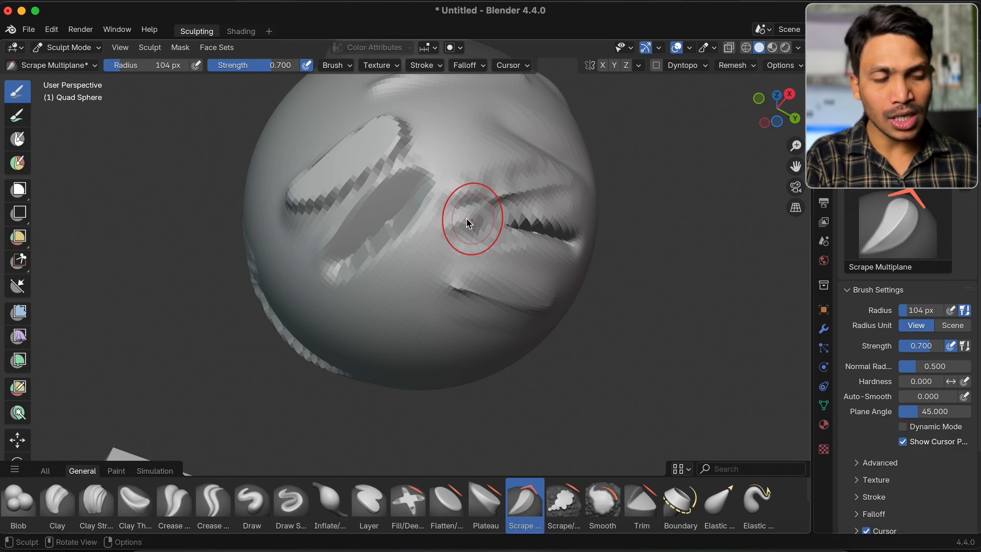
{"action": "mouse_move", "coordinate": [333, 220]}
{"action": "left_mouse_down"}
{"action": "mouse_move", "coordinate": [324, 215]}
{"action": "mouse_move", "coordinate": [309, 232]}
{"action": "mouse_move", "coordinate": [390, 171]}
{"action": "mouse_move", "coordinate": [416, 168]}
{"action": "mouse_move", "coordinate": [407, 152]}
{"action": "mouse_move", "coordinate": [416, 155]}
{"action": "mouse_move", "coordinate": [397, 179]}
{"action": "left_mouse_up"}
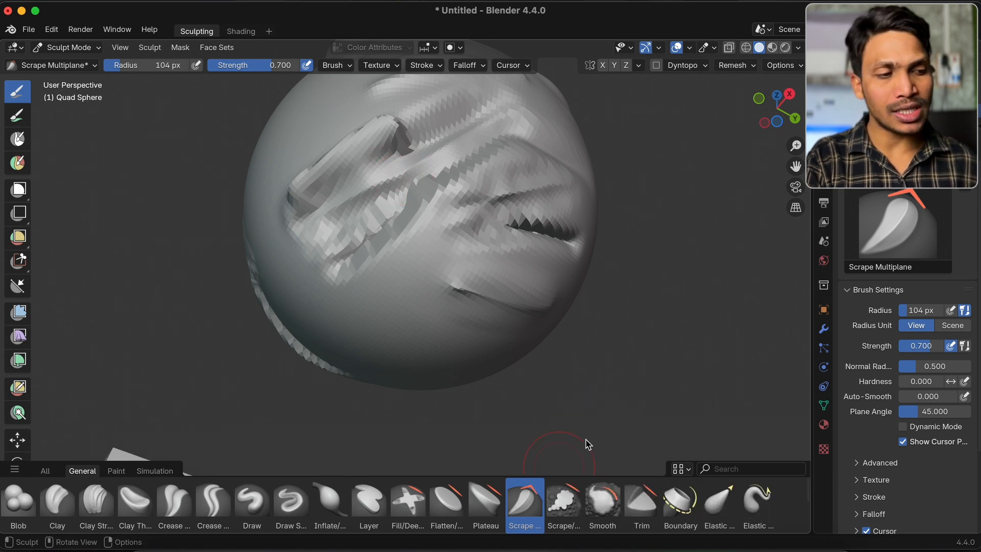
Switch to the Scrape/Fill brush and flatten the rough surface beside the jagged groove
{"action": "left_click", "coordinate": [560, 504]}
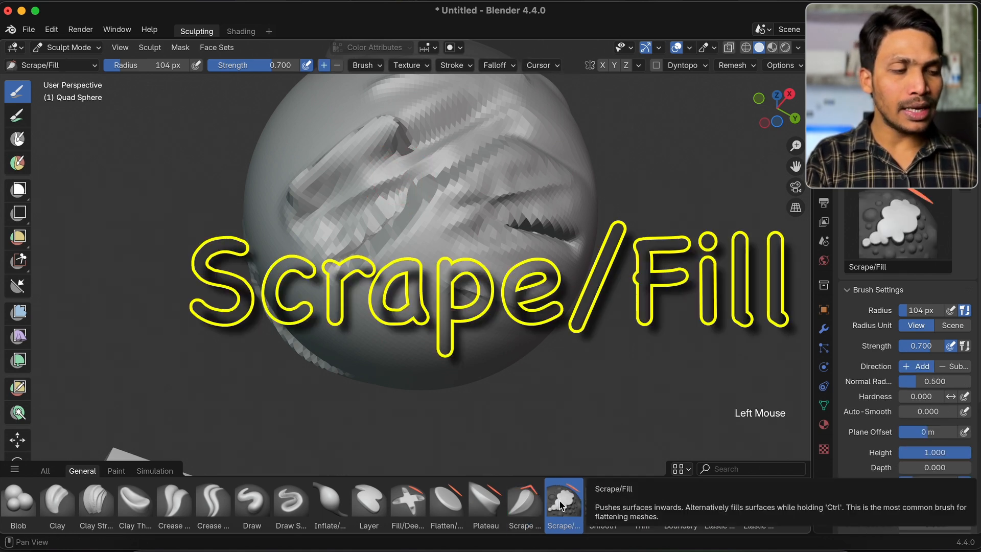
{"action": "scroll", "coordinate": [470, 268], "scroll_direction": "right", "scroll_amount": 3}
{"action": "scroll", "coordinate": [471, 269], "scroll_direction": "right", "scroll_amount": 2}
{"action": "mouse_move", "coordinate": [462, 235]}
{"action": "left_mouse_down"}
{"action": "mouse_move", "coordinate": [438, 219]}
{"action": "mouse_move", "coordinate": [521, 194]}
{"action": "mouse_move", "coordinate": [453, 230]}
{"action": "mouse_move", "coordinate": [503, 207]}
{"action": "left_mouse_up"}
{"action": "left_click_drag", "start_coordinate": [452, 228], "coordinate": [488, 248]}
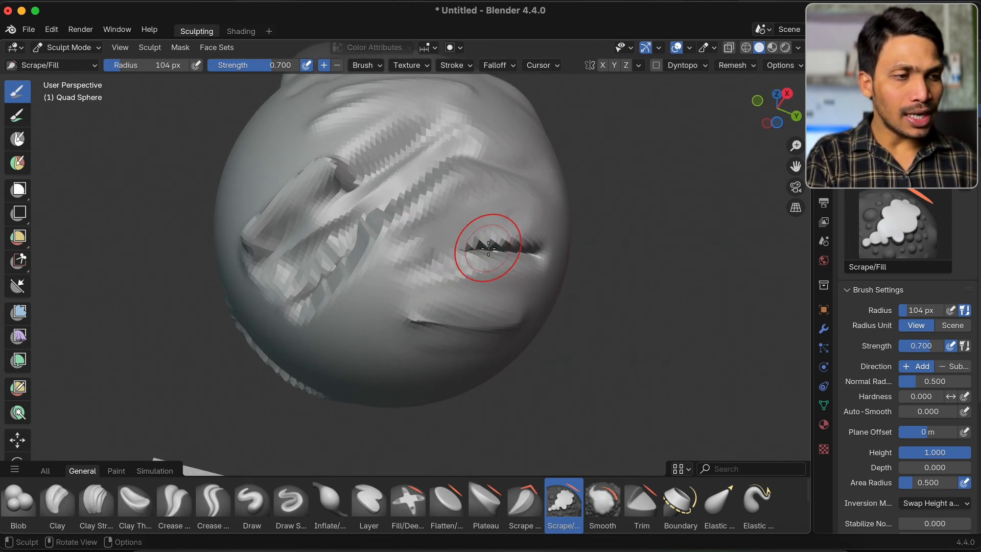
Scrape down the remaining jagged edge of the groove and fill its hollow with the inverted Scrape/Fill brush
{"action": "scroll", "coordinate": [488, 247], "scroll_direction": "up", "scroll_amount": 3, "text": "super"}
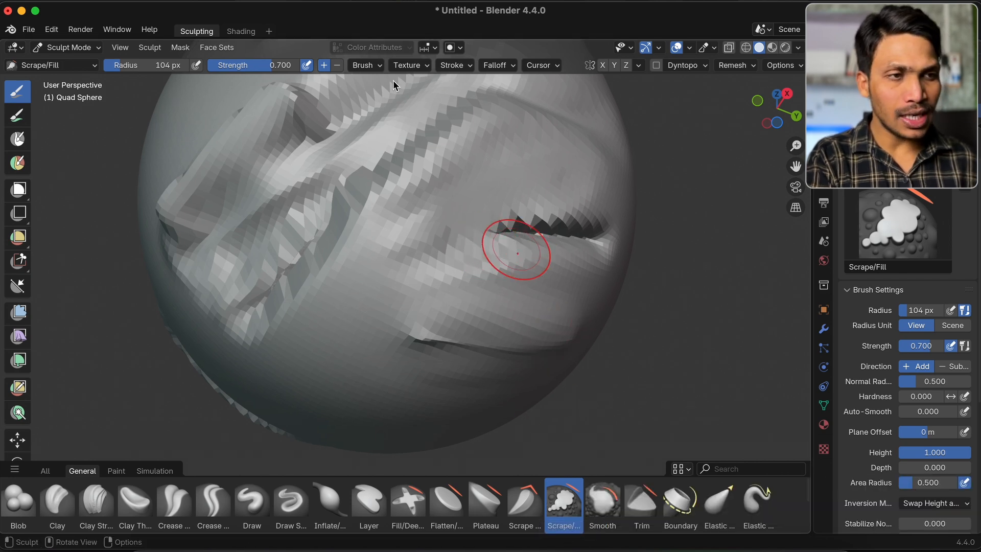
{"action": "scroll", "coordinate": [455, 164], "scroll_direction": "up", "scroll_amount": 3}
{"action": "mouse_move", "coordinate": [424, 161]}
{"action": "left_mouse_down", "text": "super"}
{"action": "mouse_move", "coordinate": [526, 154]}
{"action": "mouse_move", "coordinate": [427, 180]}
{"action": "mouse_move", "coordinate": [468, 182]}
{"action": "mouse_move", "coordinate": [485, 161]}
{"action": "mouse_move", "coordinate": [427, 169]}
{"action": "mouse_move", "coordinate": [523, 158]}
{"action": "left_mouse_up", "text": "super"}
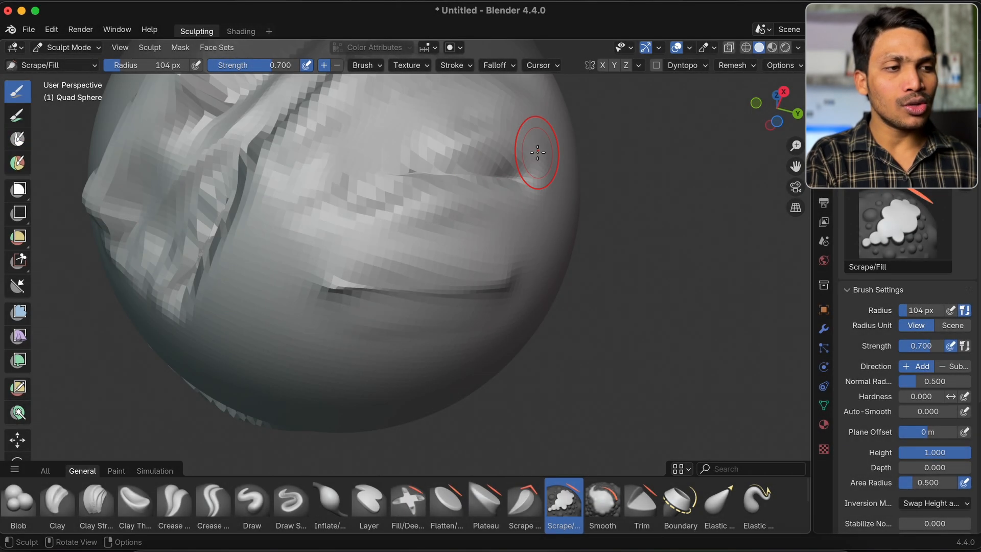
{"action": "left_click_drag", "start_coordinate": [403, 163], "coordinate": [625, 158], "text": "super"}
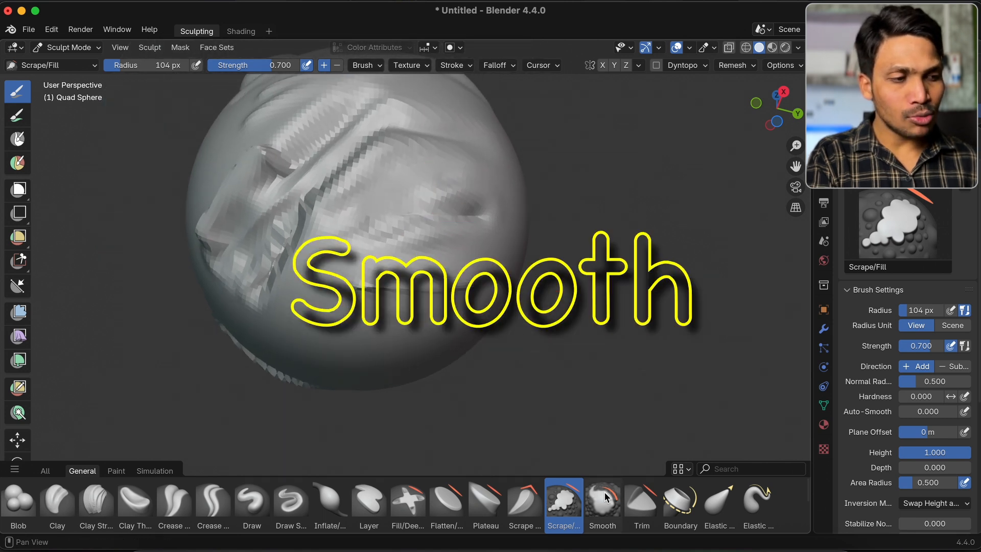
With the Crease Sharp brush active, smooth the rough slanted grooves using temporary smoothing, in both Add and Subtract directions
{"action": "left_click", "coordinate": [602, 503]}
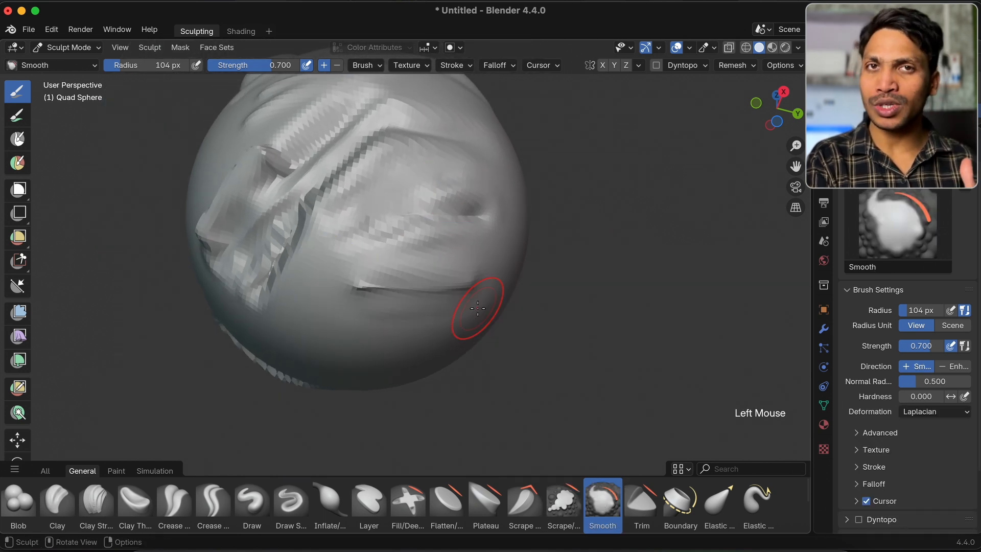
{"action": "left_click", "coordinate": [176, 502]}
{"action": "left_click", "coordinate": [210, 502]}
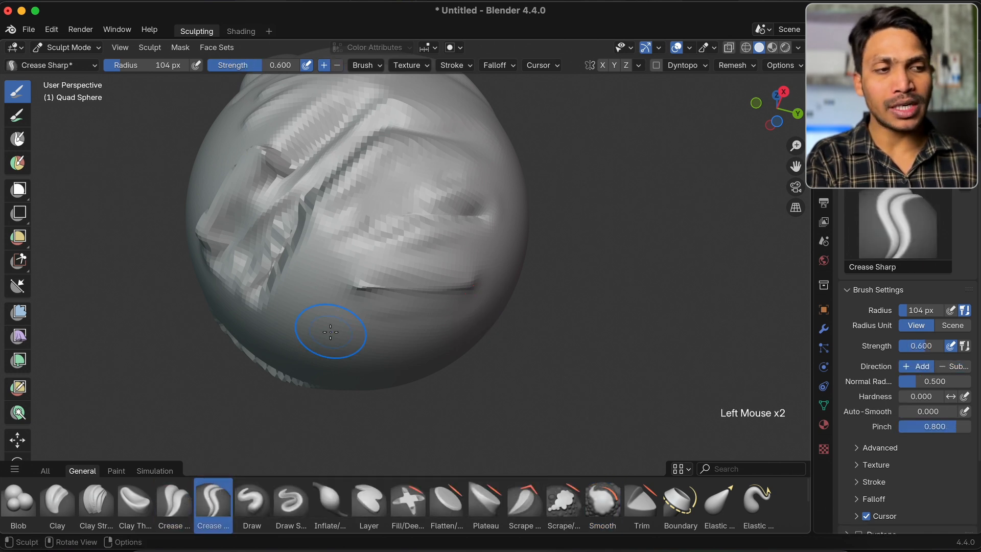
{"action": "scroll", "coordinate": [334, 330], "scroll_direction": "up", "scroll_amount": 3, "text": "shift"}
{"action": "mouse_move", "coordinate": [236, 279]}
{"action": "left_mouse_down", "text": "shift"}
{"action": "mouse_move", "coordinate": [314, 201]}
{"action": "mouse_move", "coordinate": [259, 281]}
{"action": "mouse_move", "coordinate": [316, 263]}
{"action": "left_mouse_up", "text": "shift"}
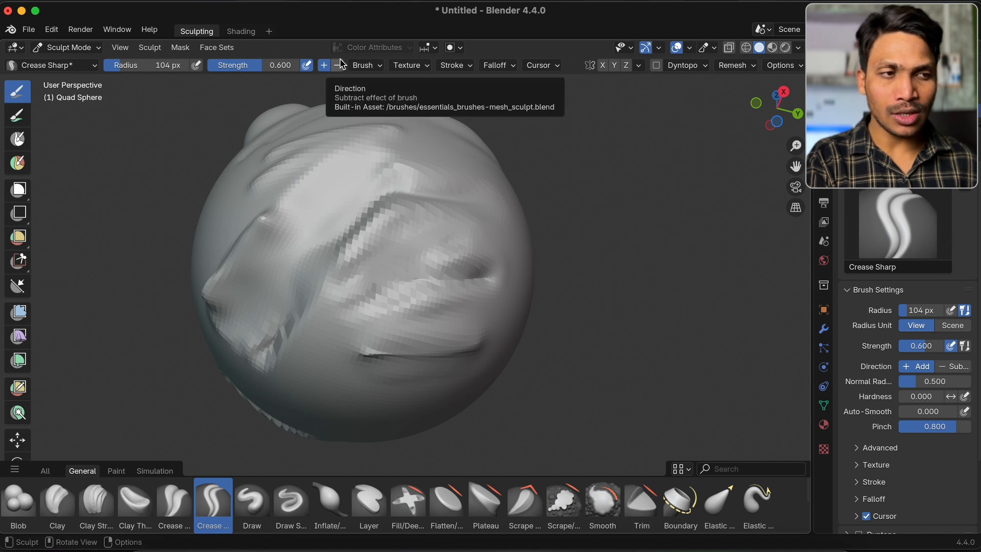
{"action": "left_click", "coordinate": [338, 65]}
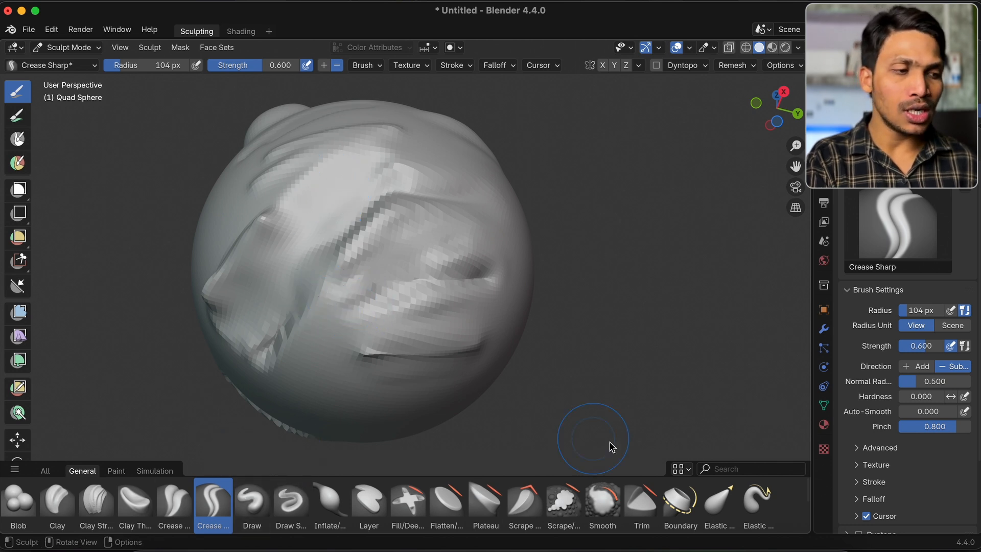
{"action": "left_click_drag", "start_coordinate": [271, 265], "coordinate": [334, 254], "text": "shift"}
Even out the remaining ridges and grooves on the sphere's underside with the Smooth brush
{"action": "left_click", "coordinate": [602, 503]}
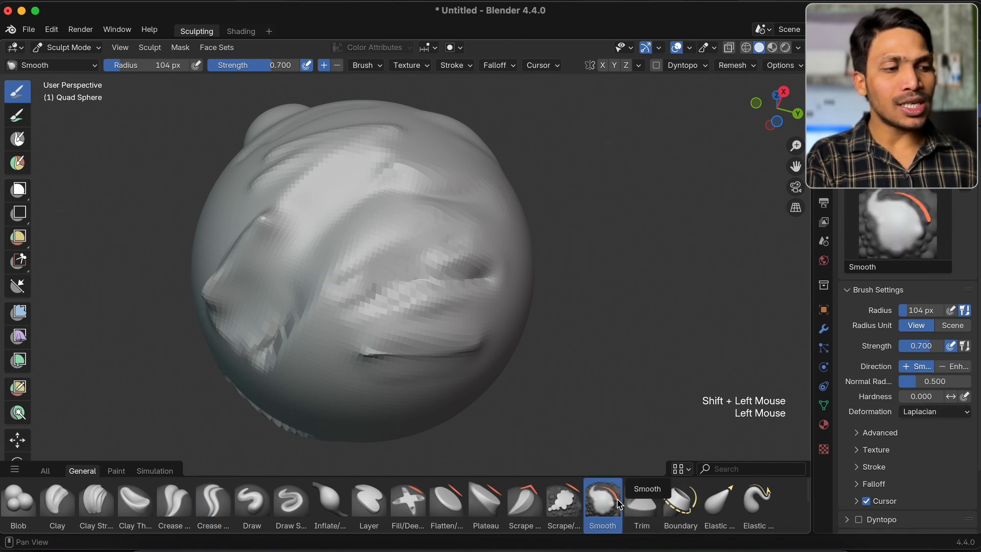
{"action": "middle_click_drag", "start_coordinate": [432, 323], "coordinate": [432, 317]}
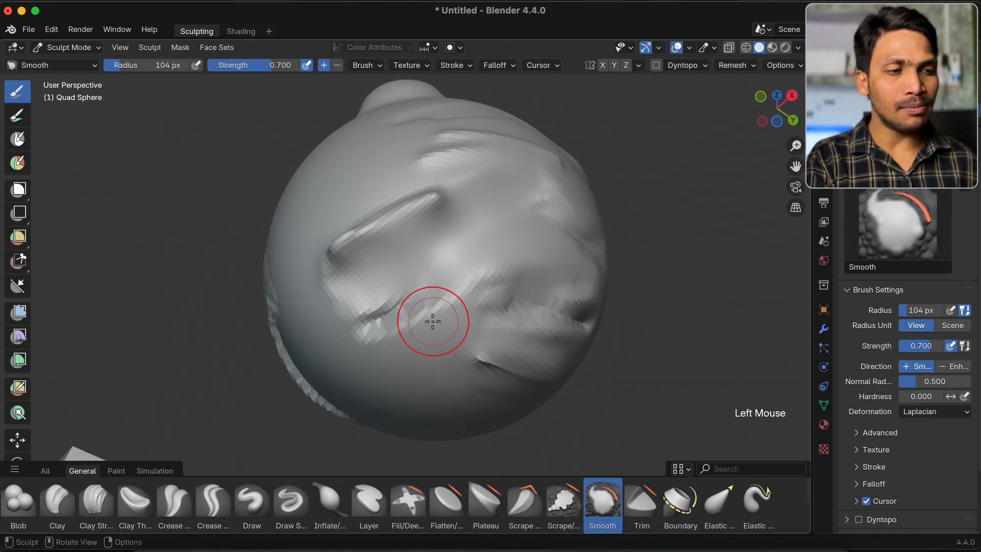
{"action": "middle_click_drag", "start_coordinate": [418, 281], "coordinate": [372, 263]}
{"action": "mouse_move", "coordinate": [373, 263]}
{"action": "left_mouse_down"}
{"action": "mouse_move", "coordinate": [530, 174]}
{"action": "mouse_move", "coordinate": [545, 144]}
{"action": "mouse_move", "coordinate": [337, 166]}
{"action": "mouse_move", "coordinate": [404, 150]}
{"action": "left_mouse_up"}
{"action": "mouse_move", "coordinate": [488, 246]}
{"action": "left_mouse_down"}
{"action": "mouse_move", "coordinate": [554, 256]}
{"action": "mouse_move", "coordinate": [515, 276]}
{"action": "mouse_move", "coordinate": [581, 291]}
{"action": "mouse_move", "coordinate": [586, 220]}
{"action": "left_mouse_up"}
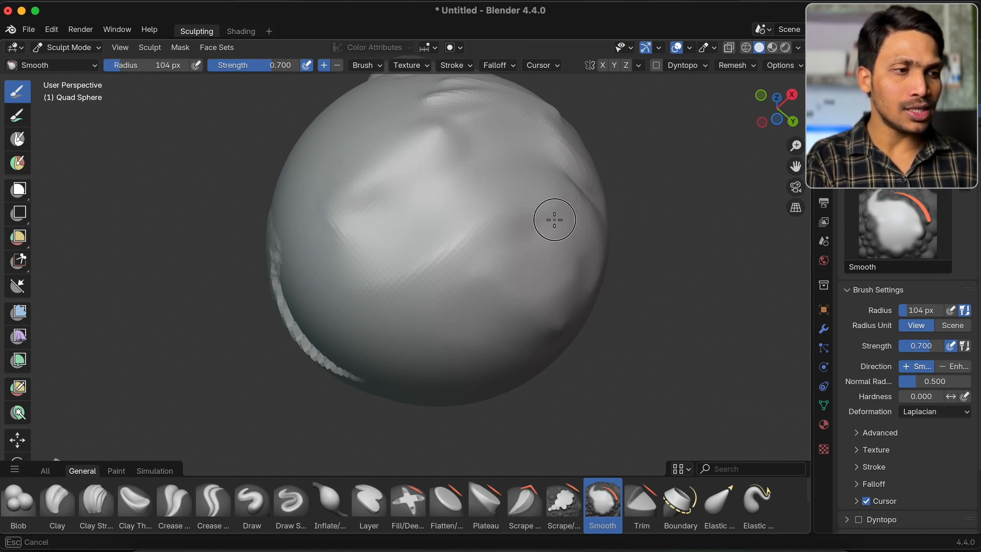
{"action": "middle_click_drag", "start_coordinate": [532, 227], "coordinate": [533, 229]}
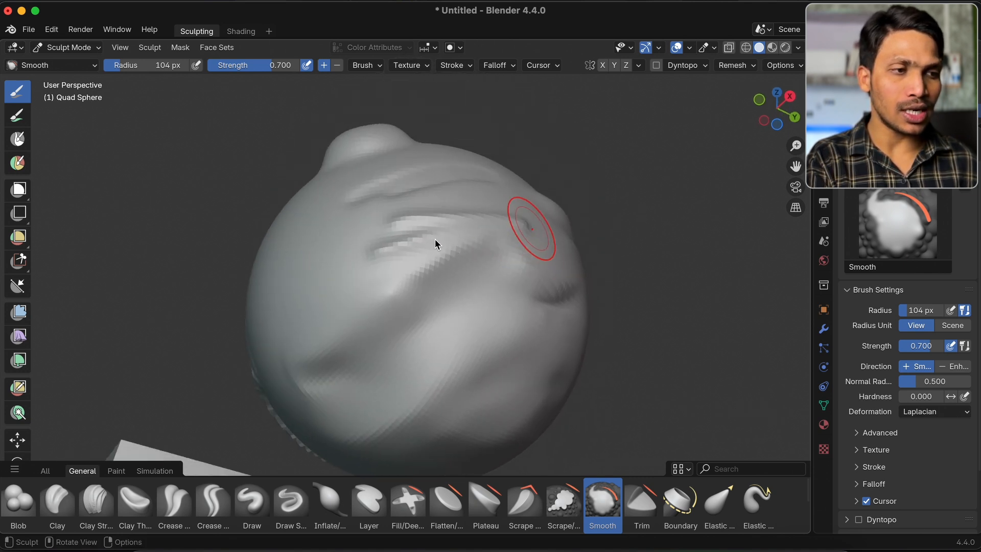
Try the Trim brush across the sphere's grooves with normal and inverted strokes, undoing the result after each attempt
{"action": "left_click", "coordinate": [637, 506]}
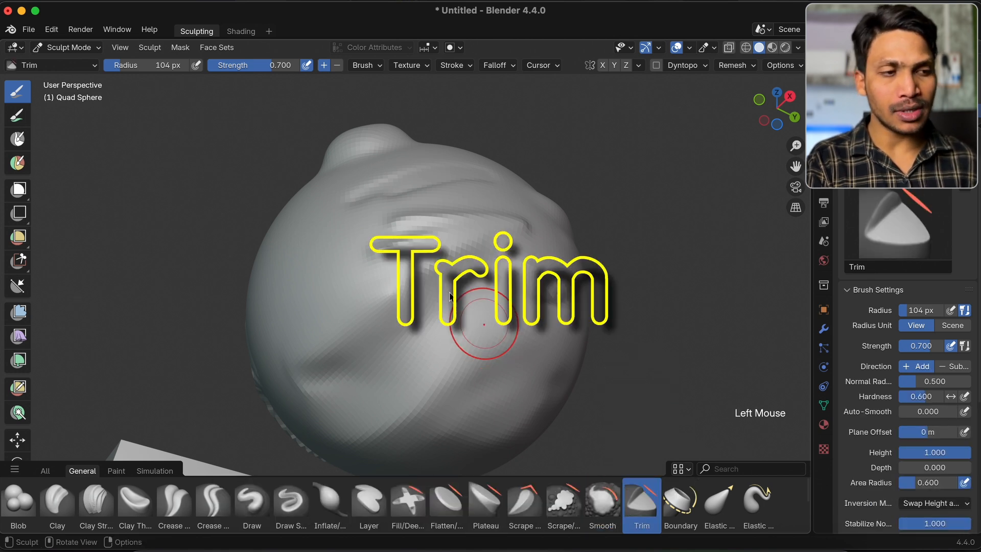
{"action": "mouse_move", "coordinate": [412, 291]}
{"action": "left_mouse_down"}
{"action": "mouse_move", "coordinate": [333, 344]}
{"action": "mouse_move", "coordinate": [509, 262]}
{"action": "mouse_move", "coordinate": [527, 302]}
{"action": "mouse_move", "coordinate": [466, 241]}
{"action": "mouse_move", "coordinate": [388, 295]}
{"action": "mouse_move", "coordinate": [407, 313]}
{"action": "mouse_move", "coordinate": [449, 313]}
{"action": "mouse_move", "coordinate": [492, 331]}
{"action": "mouse_move", "coordinate": [574, 210]}
{"action": "mouse_move", "coordinate": [465, 268]}
{"action": "mouse_move", "coordinate": [472, 316]}
{"action": "left_mouse_up"}
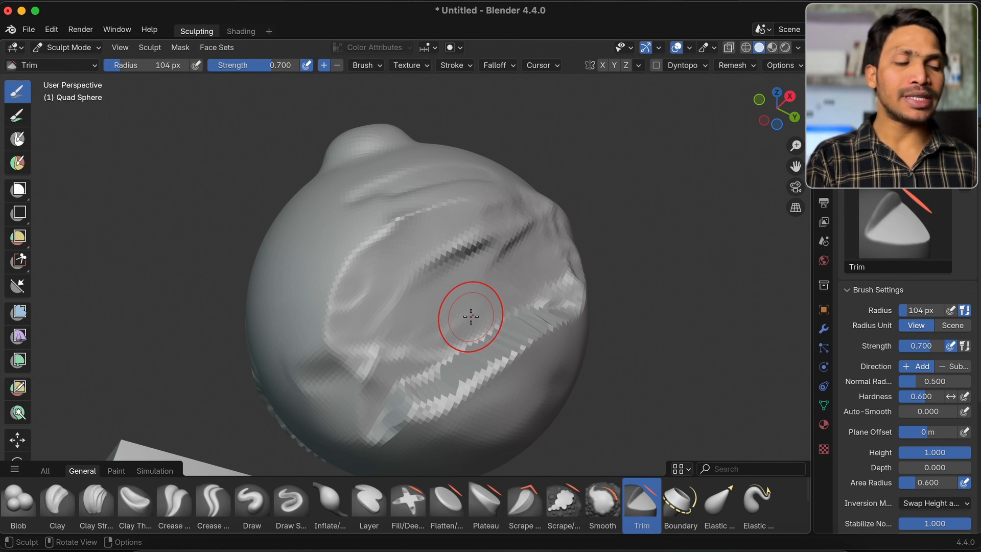
{"action": "key", "text": "super+z"}
{"action": "left_click_drag", "start_coordinate": [405, 309], "coordinate": [528, 222], "text": "super"}
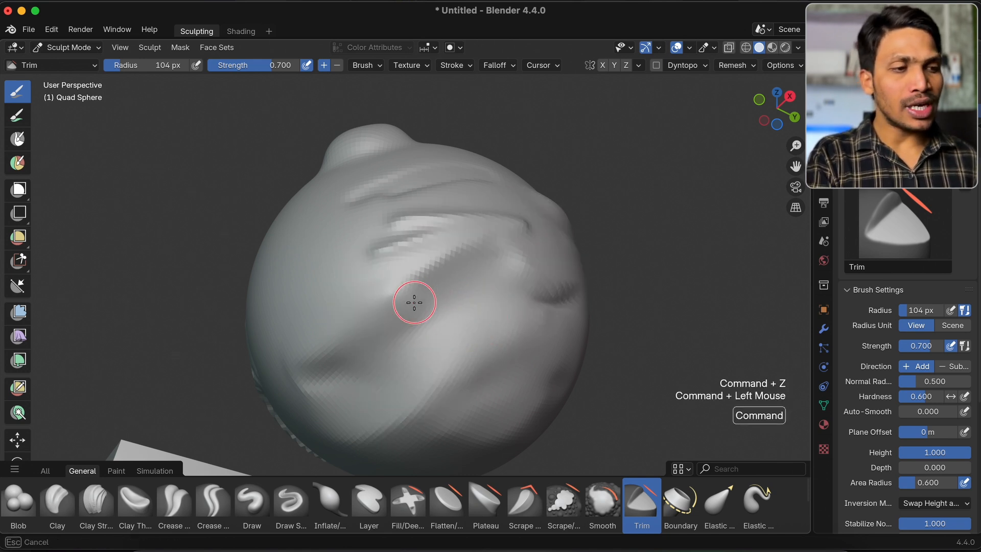
{"action": "mouse_move", "coordinate": [596, 216]}
{"action": "left_mouse_down", "text": "super"}
{"action": "mouse_move", "coordinate": [499, 285]}
{"action": "mouse_move", "coordinate": [419, 364]}
{"action": "mouse_move", "coordinate": [445, 346]}
{"action": "mouse_move", "coordinate": [489, 276]}
{"action": "mouse_move", "coordinate": [504, 271]}
{"action": "mouse_move", "coordinate": [421, 313]}
{"action": "left_mouse_up", "text": "super"}
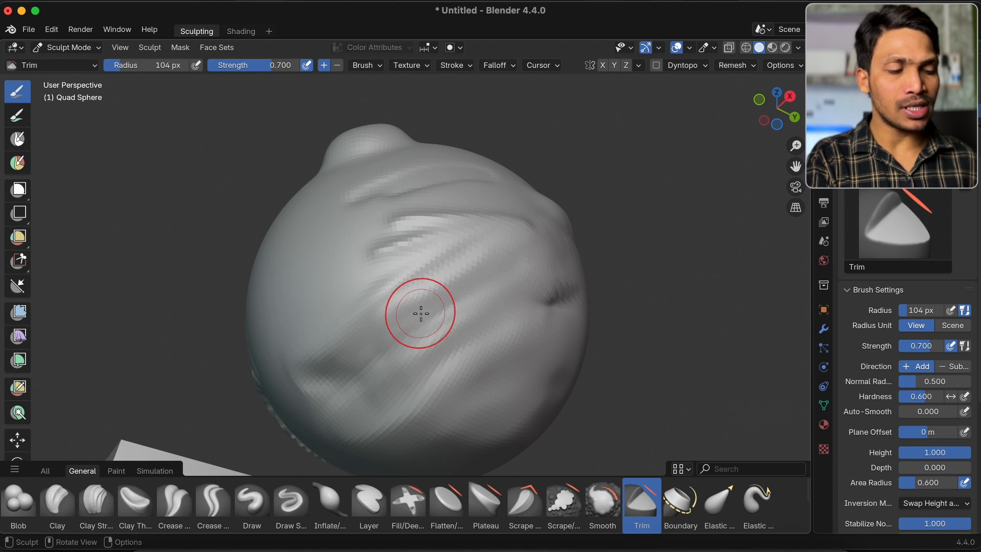
{"action": "key", "text": "super+z"}
Activate the Twist brush among the General brushes and change its cursor color to red
{"action": "left_click", "coordinate": [681, 497]}
{"action": "scroll", "coordinate": [679, 497], "scroll_direction": "down", "scroll_amount": 3}
{"action": "left_click", "coordinate": [443, 500]}
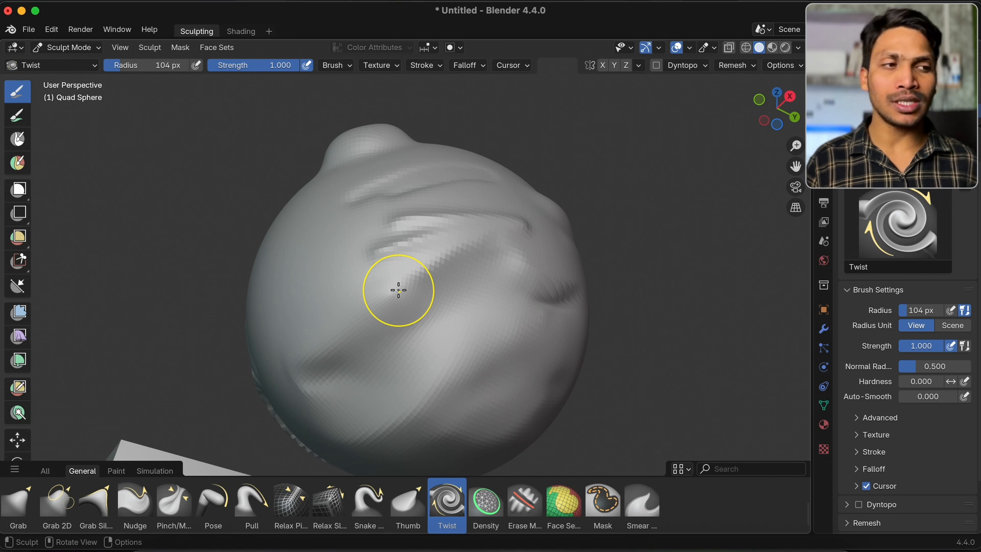
{"action": "left_click", "coordinate": [512, 65]}
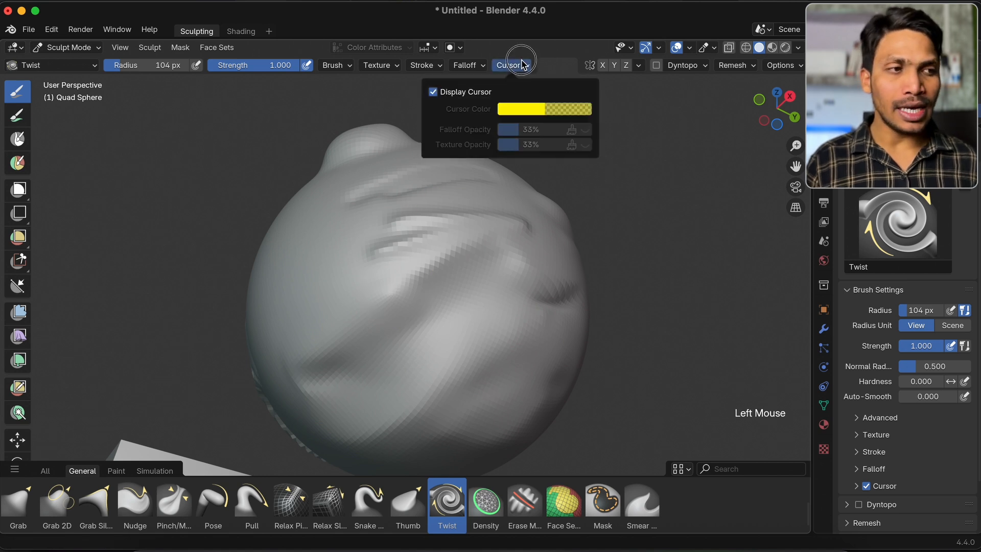
{"action": "left_click", "coordinate": [525, 110]}
{"action": "left_click", "coordinate": [564, 216]}
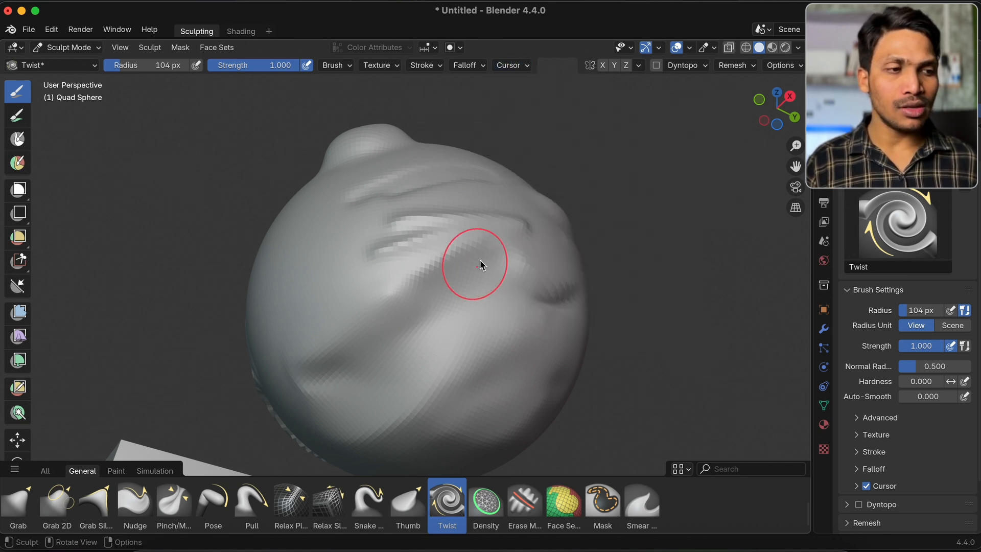
Set the Twist brush's cursor color to yellow, hex #FFE61FE6
{"action": "left_click", "coordinate": [513, 67]}
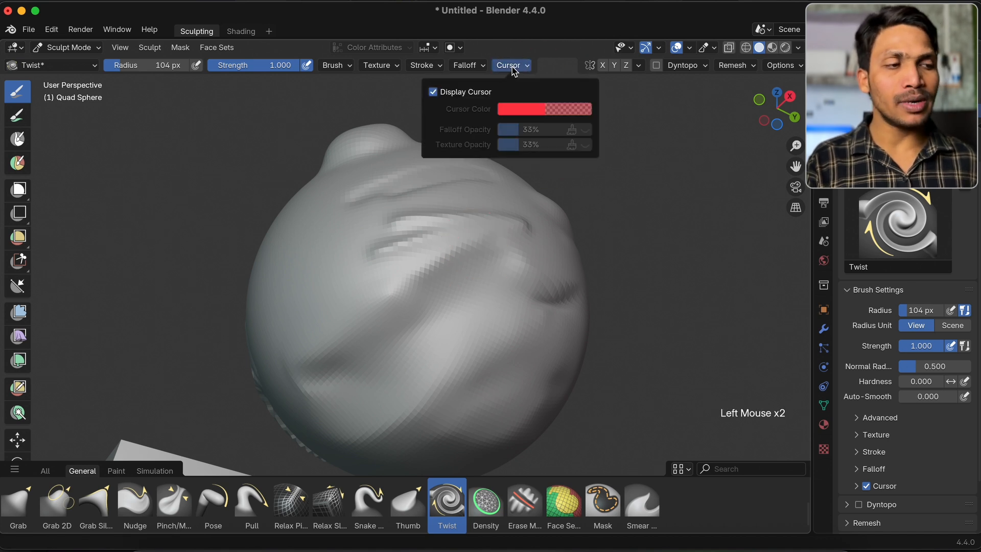
{"action": "left_click", "coordinate": [528, 110]}
{"action": "left_click", "coordinate": [520, 205]}
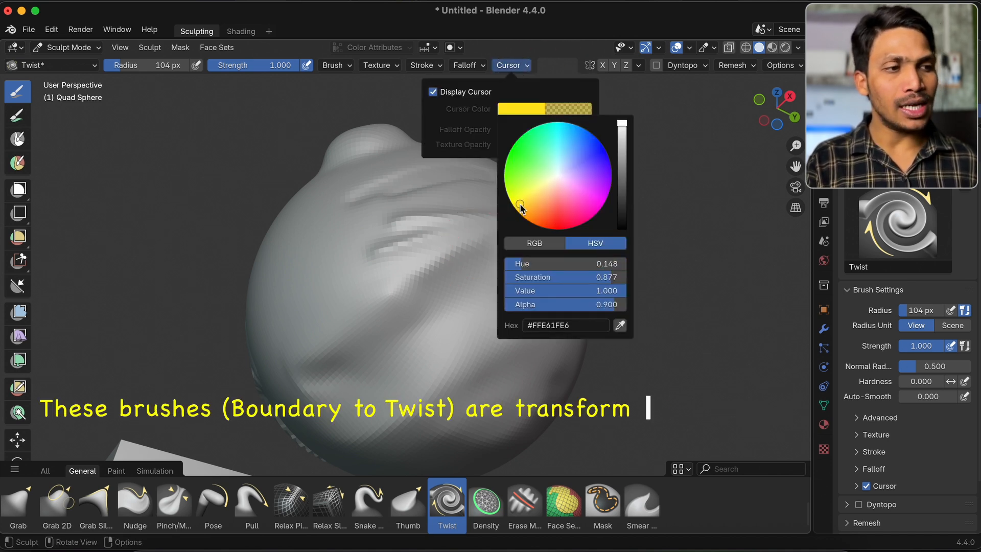
Switch to the Boundary brush and try it on the closed surface of the sphere
{"action": "scroll", "coordinate": [378, 243], "scroll_direction": "up", "scroll_amount": 5}
{"action": "scroll", "coordinate": [379, 242], "scroll_direction": "down", "scroll_amount": 3, "text": "shift"}
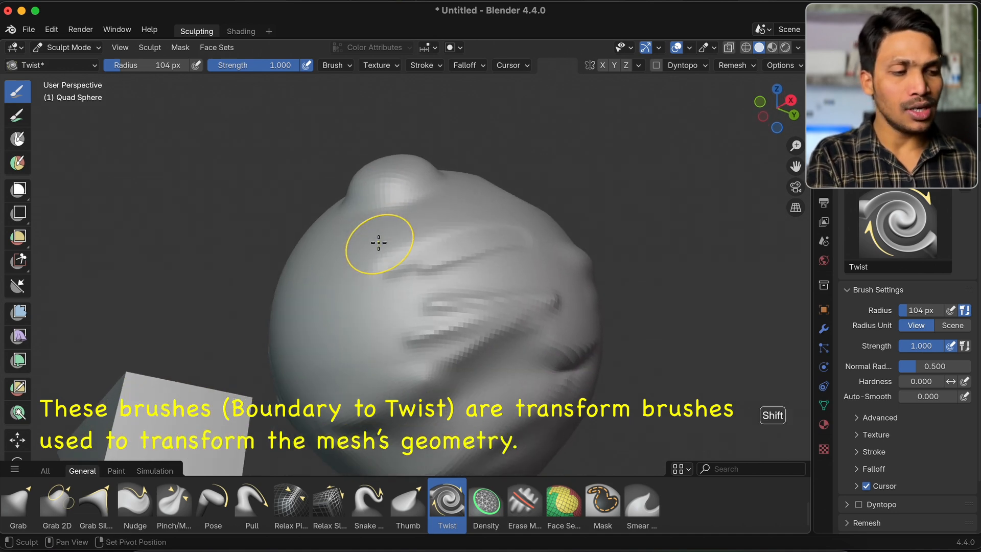
{"action": "scroll", "coordinate": [685, 519], "scroll_direction": "up", "scroll_amount": 1}
{"action": "left_click", "coordinate": [681, 504]}
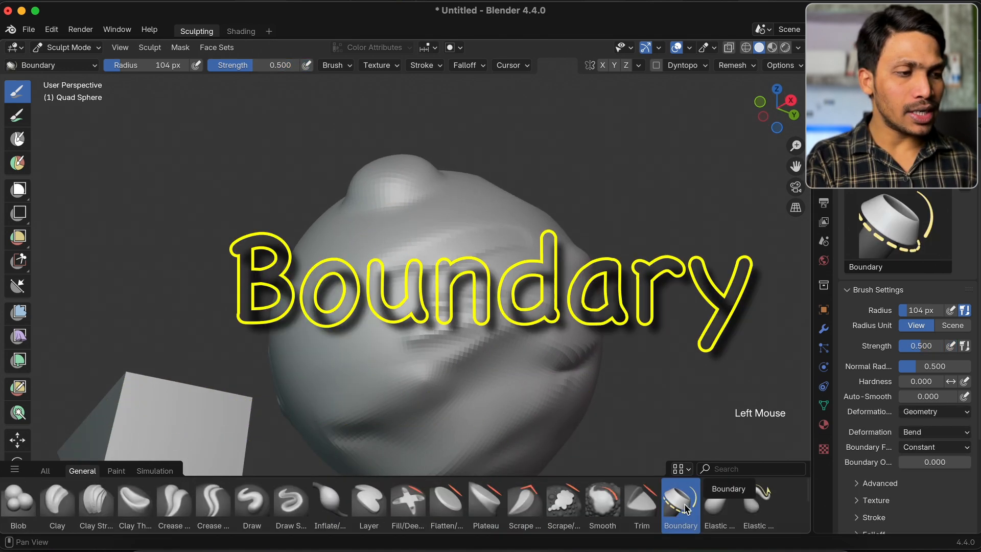
{"action": "scroll", "coordinate": [392, 262], "scroll_direction": "down", "scroll_amount": 3, "text": "shift"}
{"action": "left_click", "coordinate": [418, 254]}
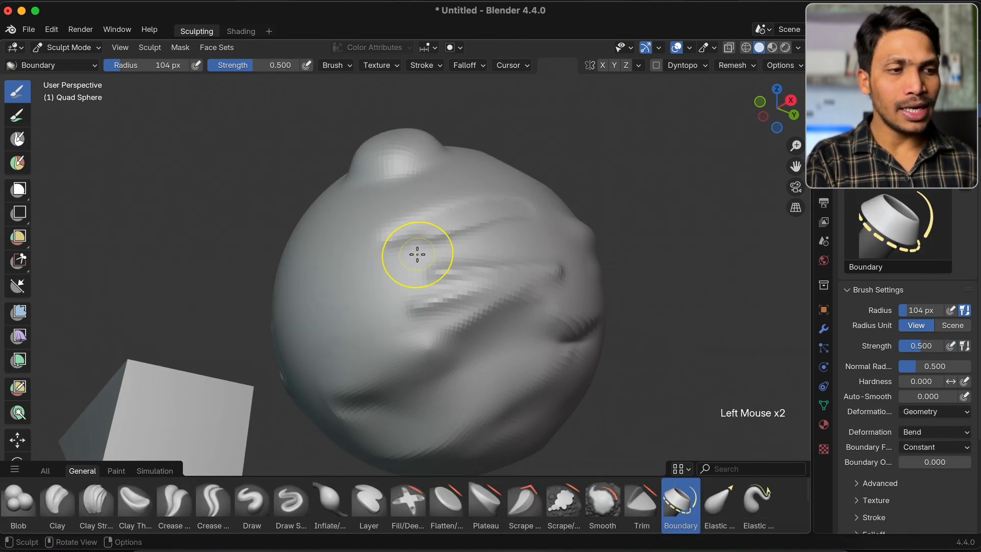
Enter Edit Mode on the Quad Sphere and turn off the face normals overlay
{"action": "key", "text": "Tab"}
{"action": "scroll", "coordinate": [560, 201], "scroll_direction": "down", "scroll_amount": 2}
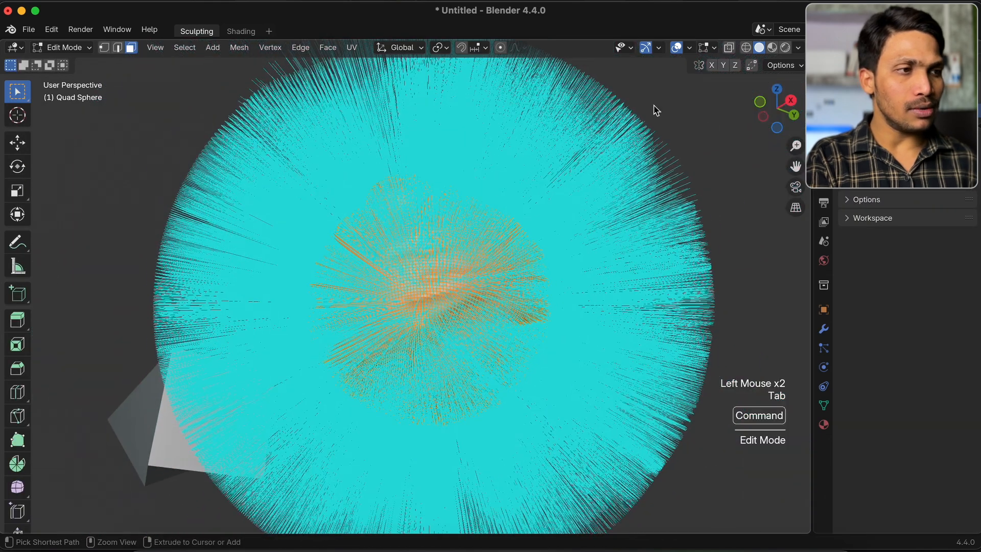
{"action": "left_click", "coordinate": [714, 48]}
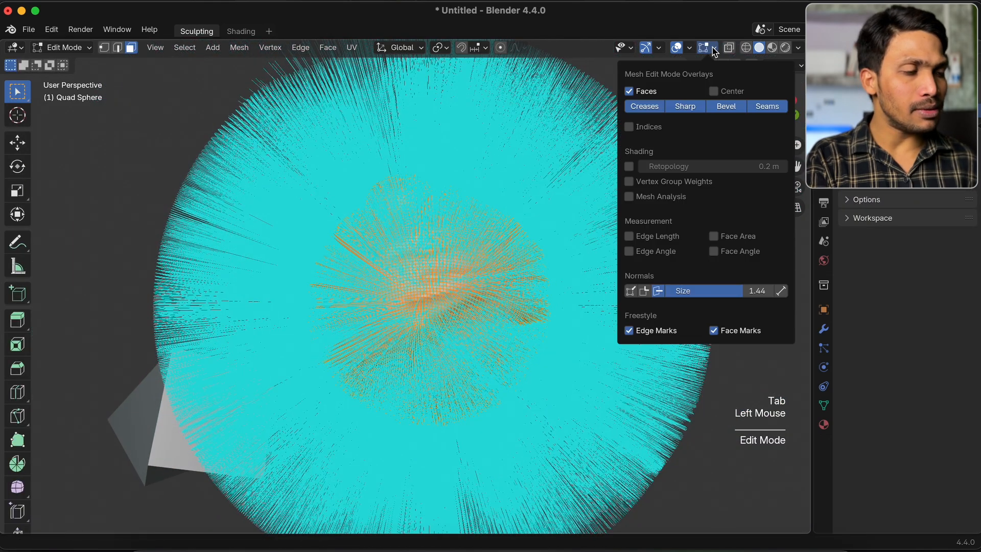
{"action": "left_click", "coordinate": [659, 291]}
{"action": "scroll", "coordinate": [463, 281], "scroll_direction": "up", "scroll_amount": 5}
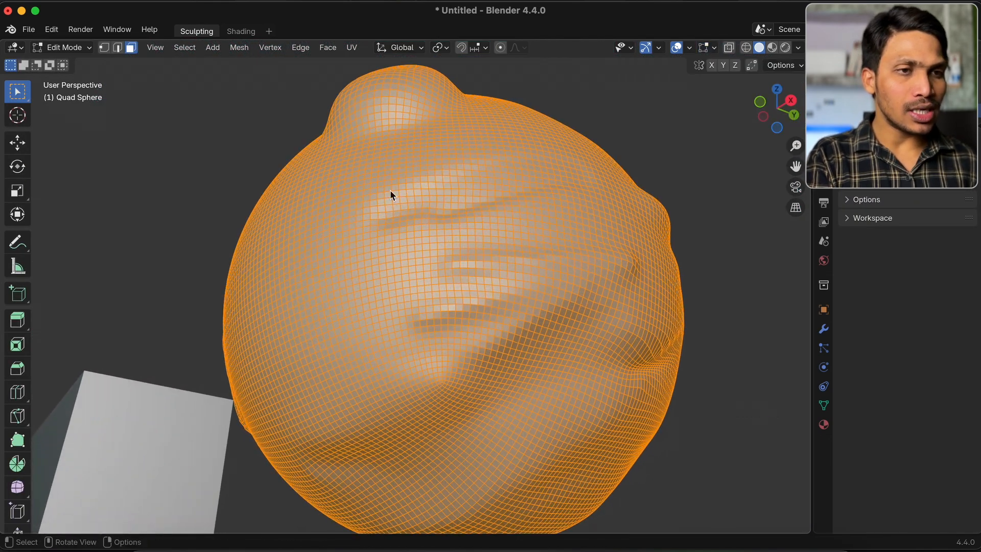
Delete a small square patch of faces at the middle of the sphere's grooves and return to Sculpt Mode
{"action": "left_click_drag", "start_coordinate": [421, 255], "coordinate": [487, 326]}
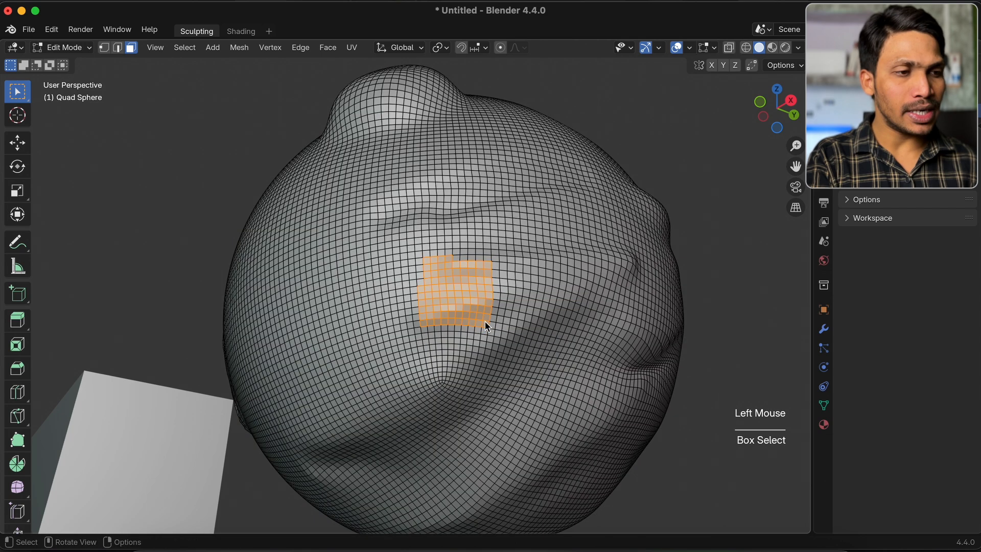
{"action": "key", "text": "x"}
{"action": "left_click", "coordinate": [462, 349]}
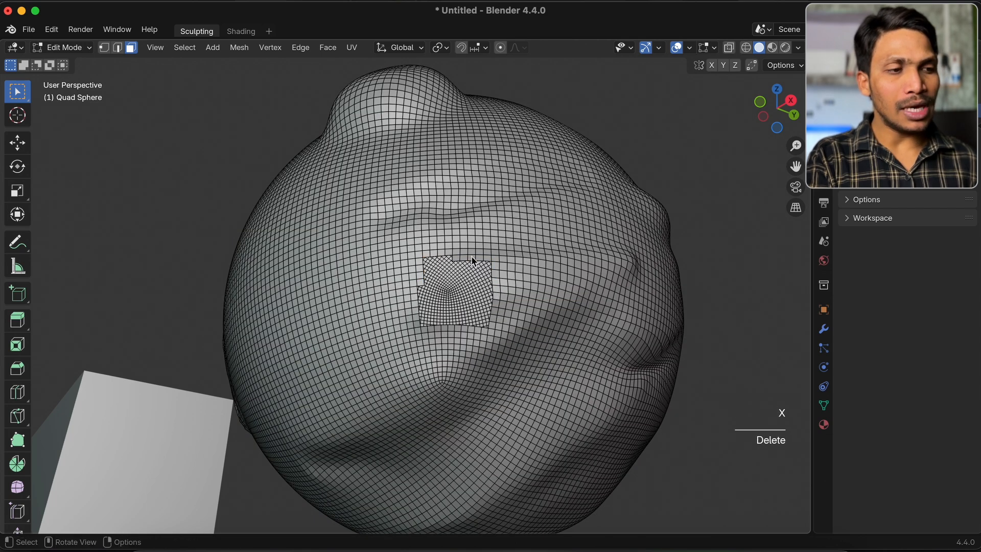
{"action": "key", "text": "Tab"}
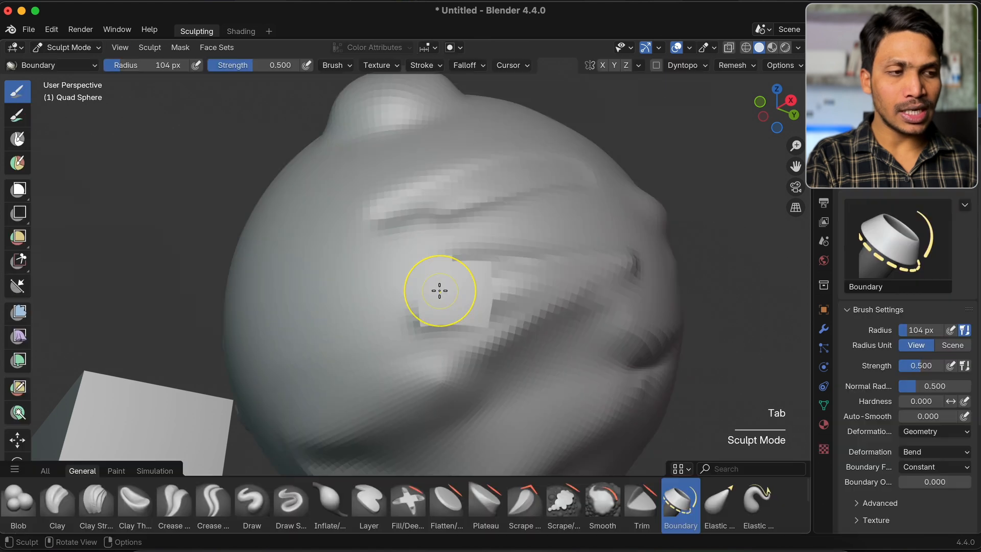
Bend the edge of the square hole outward with the Boundary brush
{"action": "scroll", "coordinate": [439, 291], "scroll_direction": "down", "scroll_amount": 3, "text": "shift"}
{"action": "scroll", "coordinate": [440, 290], "scroll_direction": "down", "scroll_amount": 3, "text": "super"}
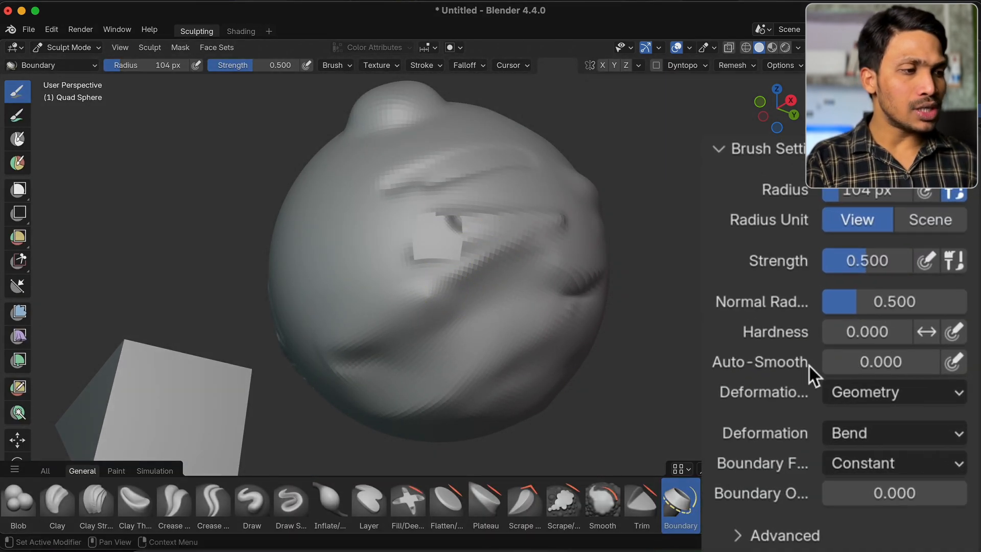
{"action": "scroll", "coordinate": [787, 378], "scroll_direction": "down", "scroll_amount": 2}
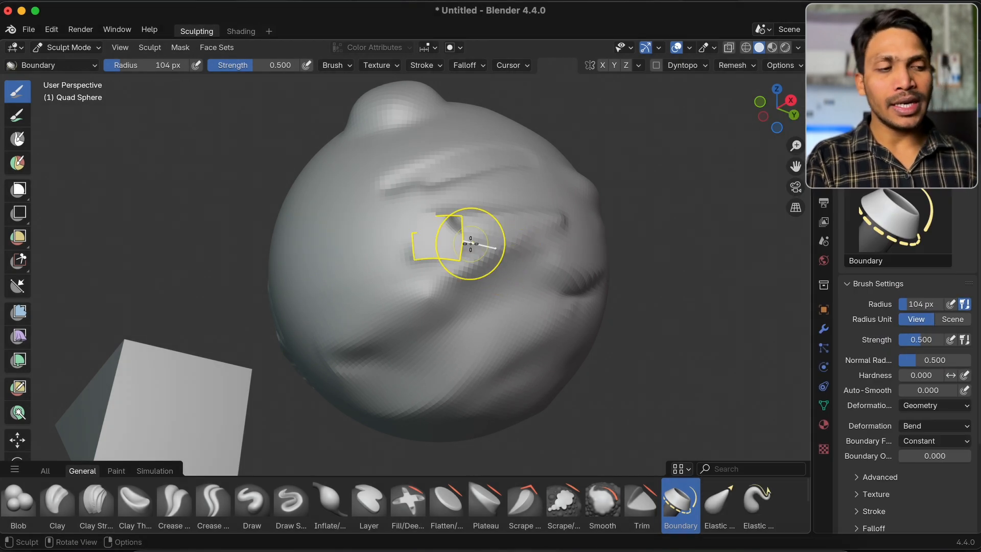
{"action": "mouse_move", "coordinate": [470, 243]}
{"action": "left_mouse_down"}
{"action": "mouse_move", "coordinate": [524, 247]}
{"action": "mouse_move", "coordinate": [489, 249]}
{"action": "left_mouse_up"}
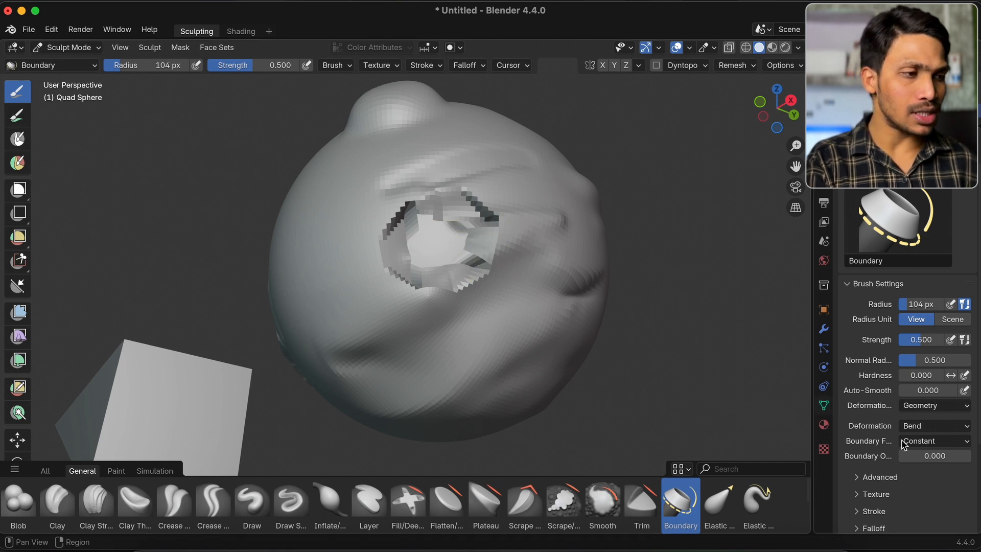
Change the Boundary brush's Deformation to Grab and undo the bend around the hole
{"action": "left_click", "coordinate": [927, 427]}
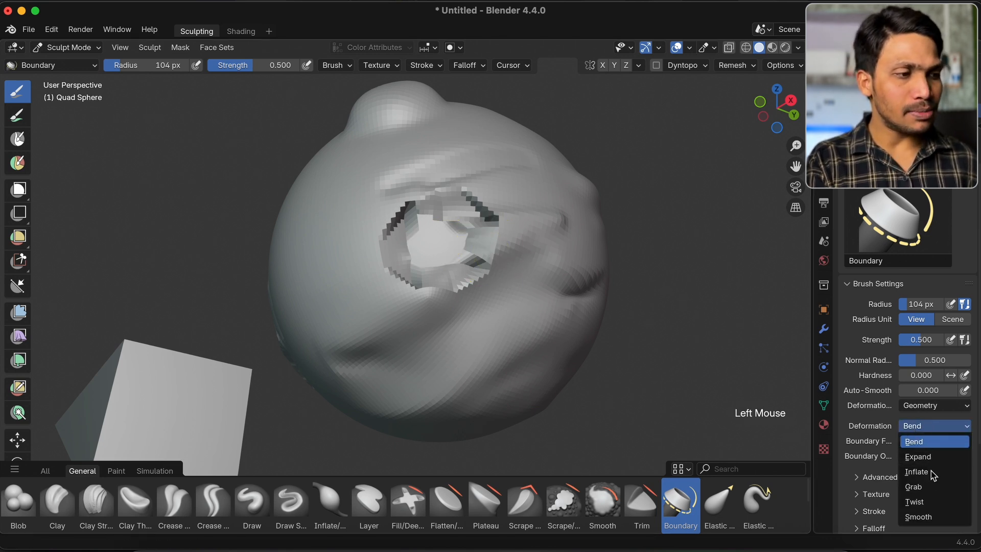
{"action": "left_click", "coordinate": [919, 487]}
{"action": "left_click", "coordinate": [927, 426]}
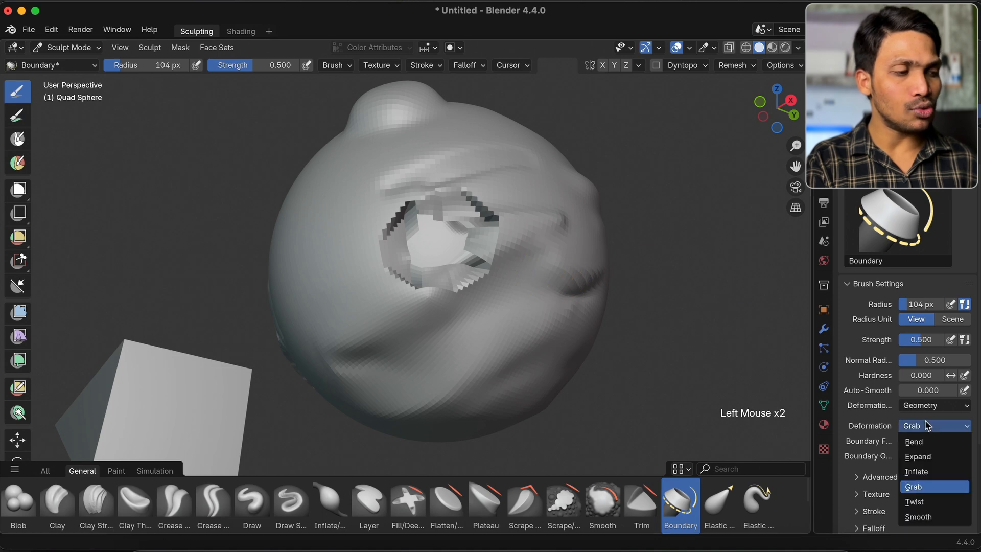
{"action": "left_click", "coordinate": [572, 300]}
{"action": "key", "text": "super+z"}
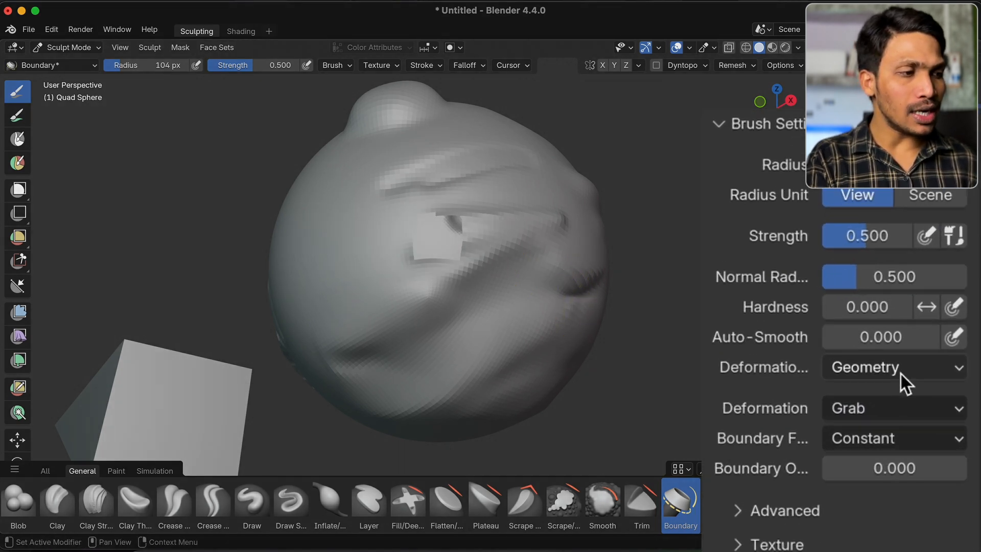
Set the Boundary brush's Deformation Target to Cloth Simulation and try grabbing the hole's edge, undoing the stroke
{"action": "left_click", "coordinate": [900, 373]}
{"action": "left_click", "coordinate": [854, 428]}
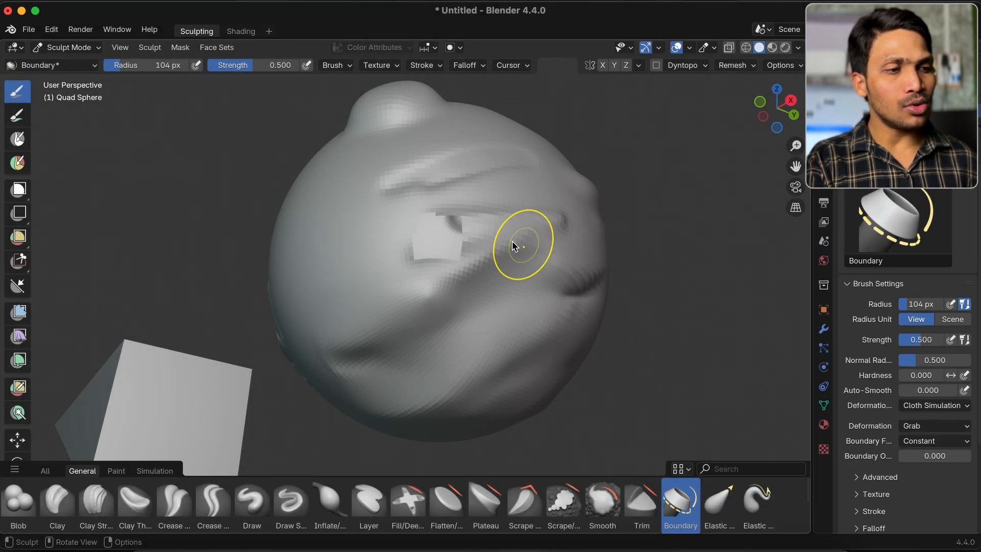
{"action": "mouse_move", "coordinate": [477, 242]}
{"action": "left_mouse_down"}
{"action": "mouse_move", "coordinate": [532, 245]}
{"action": "mouse_move", "coordinate": [441, 239]}
{"action": "mouse_move", "coordinate": [495, 241]}
{"action": "left_mouse_up"}
{"action": "key", "text": "super+z"}
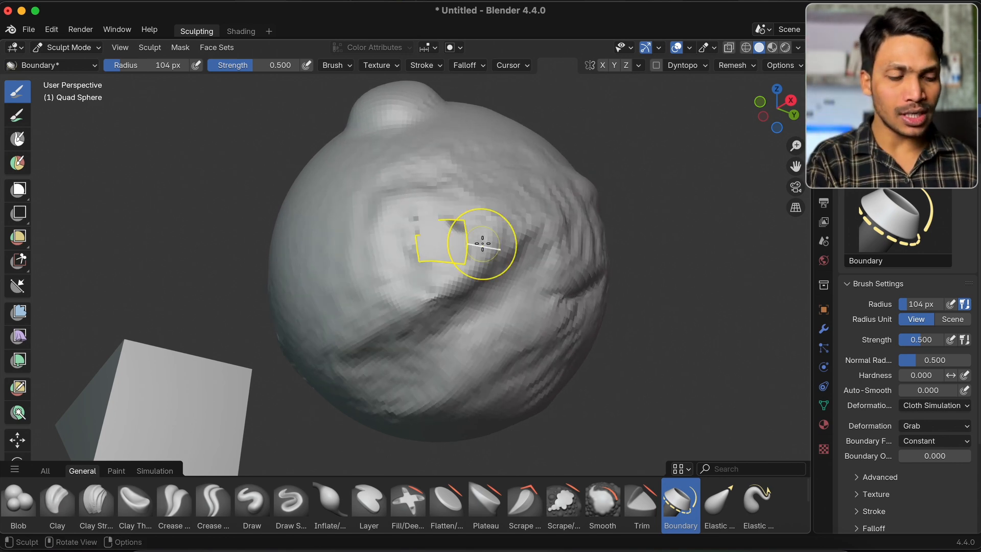
Set the Boundary brush's Deformation to Bend and try a cloth-simulated bend on the hole's edge, undoing it
{"action": "left_click", "coordinate": [960, 426]}
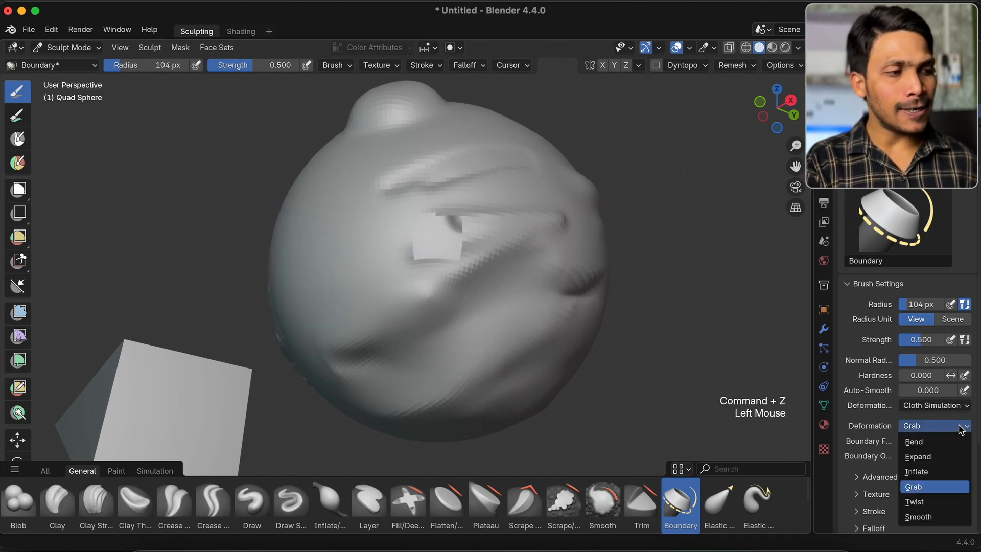
{"action": "left_click", "coordinate": [915, 442]}
{"action": "mouse_move", "coordinate": [505, 263]}
{"action": "left_mouse_down"}
{"action": "mouse_move", "coordinate": [477, 258]}
{"action": "mouse_move", "coordinate": [512, 257]}
{"action": "mouse_move", "coordinate": [423, 252]}
{"action": "mouse_move", "coordinate": [476, 257]}
{"action": "left_mouse_up"}
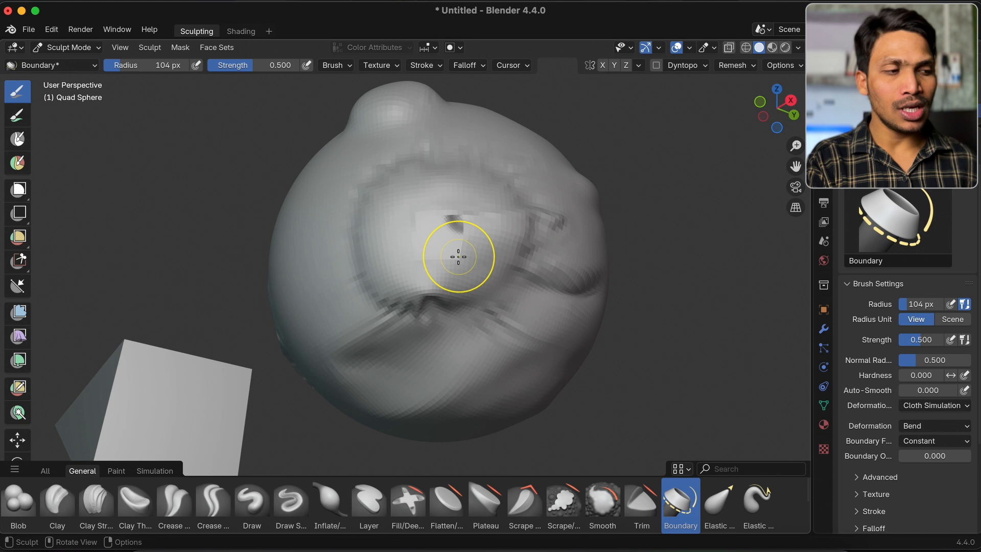
{"action": "key", "text": "super+z"}
{"action": "key", "text": "super+z"}
Select the Elastic Grab brush and look over the remaining transform brushes, from Grab to Twist
{"action": "left_click", "coordinate": [718, 503]}
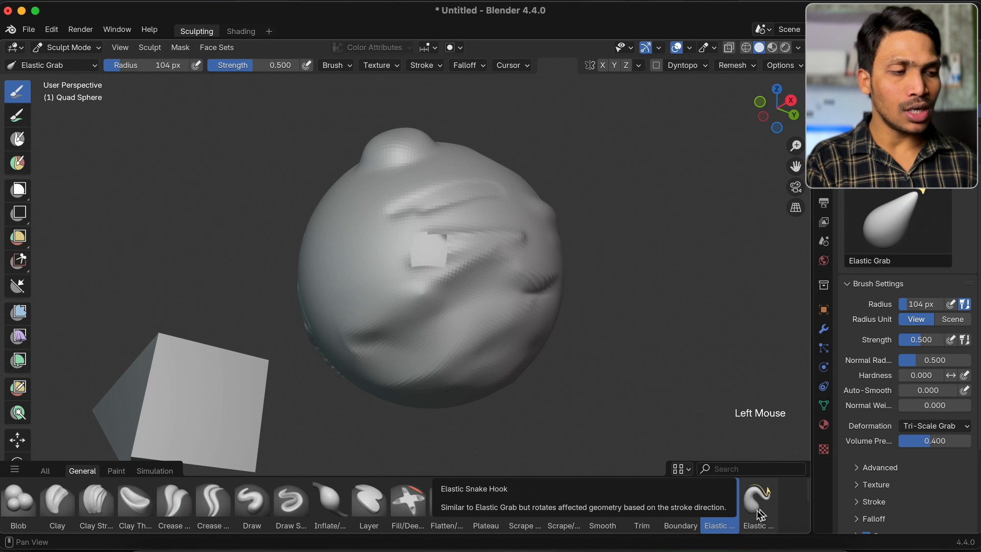
{"action": "scroll", "coordinate": [600, 492], "scroll_direction": "down", "scroll_amount": 2}
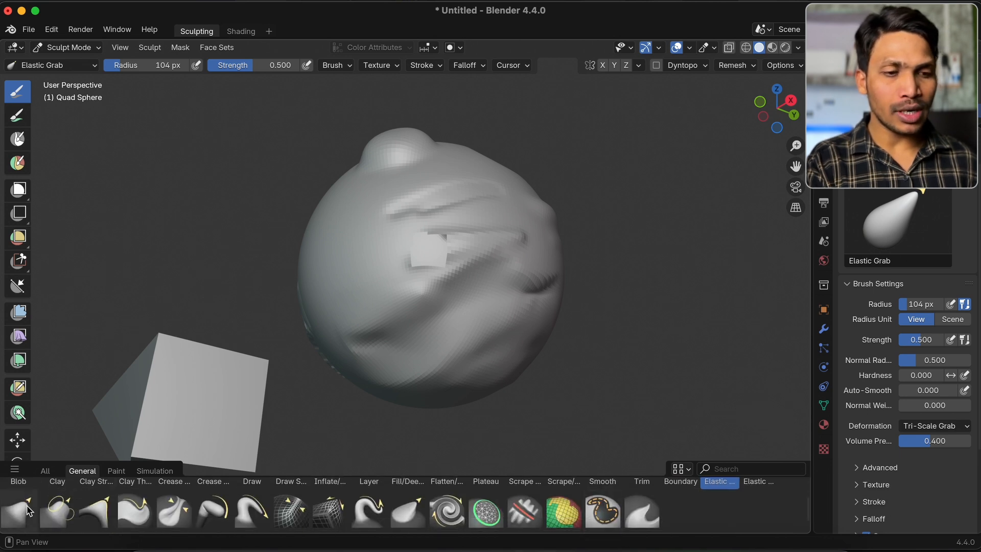
{"action": "scroll", "coordinate": [248, 519], "scroll_direction": "down", "scroll_amount": 1}
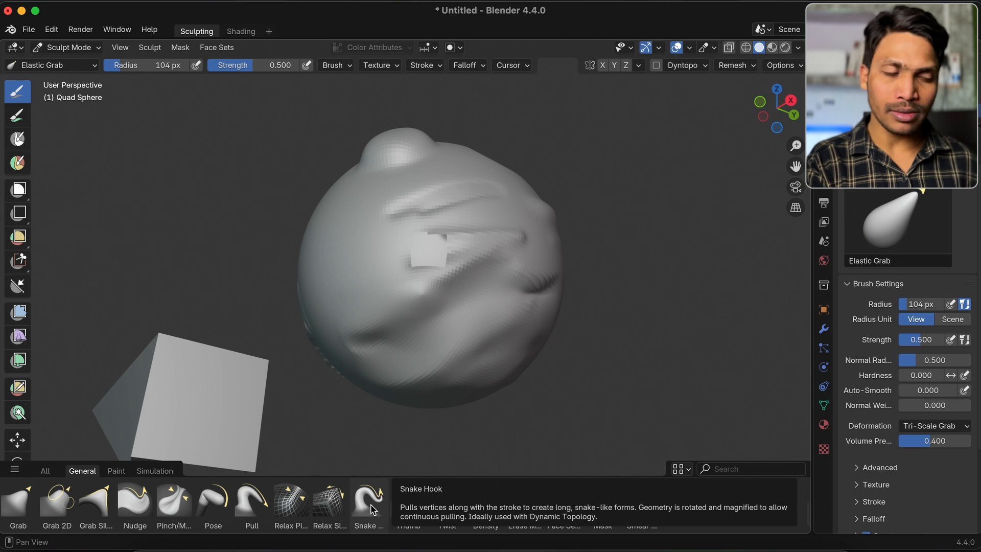
{"action": "scroll", "coordinate": [372, 510], "scroll_direction": "up", "scroll_amount": 2}
{"action": "scroll", "coordinate": [335, 503], "scroll_direction": "down", "scroll_amount": 2}
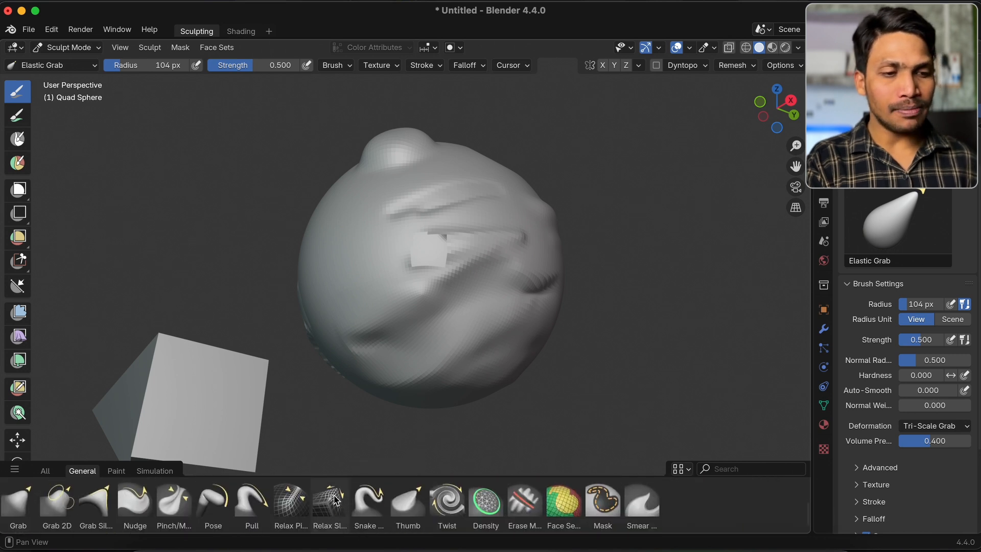
Switch to the Grab brush and try pulling out the sphere's surface above the grooves, undoing the pull
{"action": "left_click", "coordinate": [18, 500]}
{"action": "middle_click_drag", "start_coordinate": [387, 319], "coordinate": [448, 300]}
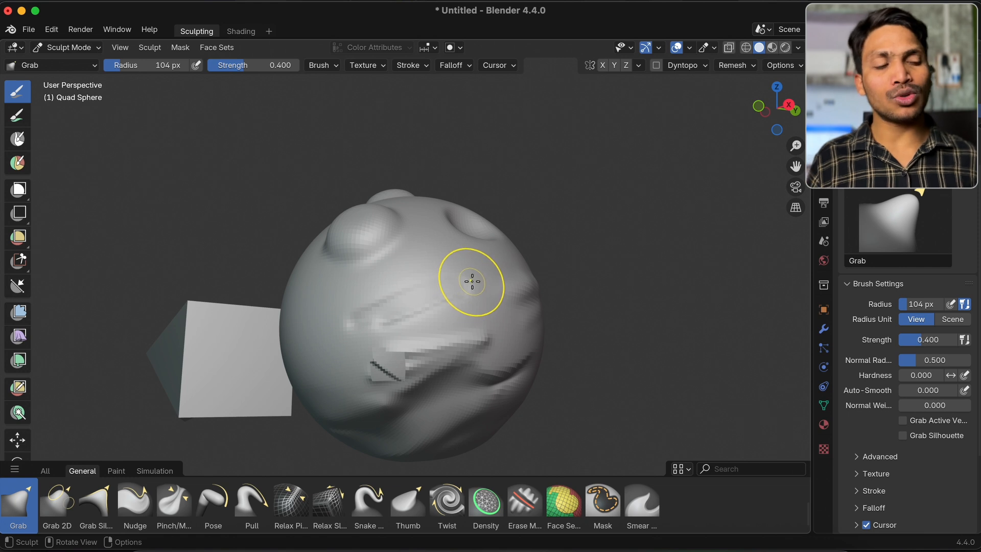
{"action": "mouse_move", "coordinate": [476, 278]}
{"action": "left_mouse_down"}
{"action": "mouse_move", "coordinate": [583, 236]}
{"action": "mouse_move", "coordinate": [521, 241]}
{"action": "mouse_move", "coordinate": [531, 241]}
{"action": "left_mouse_up"}
{"action": "key", "text": "super+z"}
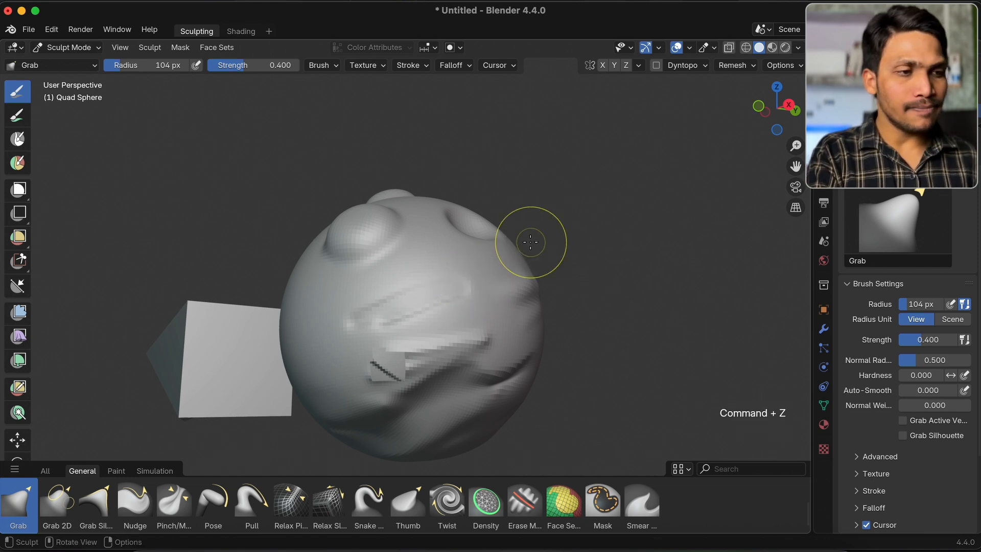
{"action": "scroll", "coordinate": [531, 241], "scroll_direction": "up", "scroll_amount": 3}
{"action": "scroll", "coordinate": [531, 241], "scroll_direction": "down", "scroll_amount": 3, "text": "shift"}
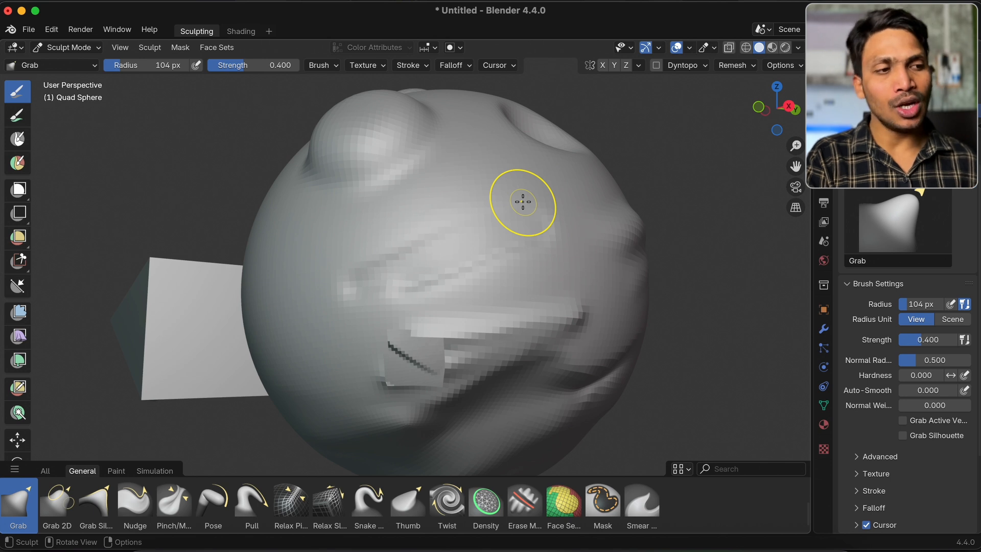
Try pulling the sphere's surface with the Grab brush at 104 px and again at a 394 px radius, undoing both pulls
{"action": "mouse_move", "coordinate": [520, 201]}
{"action": "left_mouse_down"}
{"action": "mouse_move", "coordinate": [574, 182]}
{"action": "mouse_move", "coordinate": [514, 190]}
{"action": "mouse_move", "coordinate": [574, 140]}
{"action": "mouse_move", "coordinate": [600, 138]}
{"action": "mouse_move", "coordinate": [561, 164]}
{"action": "left_mouse_up"}
{"action": "key", "text": "super+z"}
{"action": "key", "text": "f"}
{"action": "left_click", "coordinate": [594, 212]}
{"action": "mouse_move", "coordinate": [462, 180]}
{"action": "left_mouse_down"}
{"action": "mouse_move", "coordinate": [453, 155]}
{"action": "mouse_move", "coordinate": [471, 198]}
{"action": "mouse_move", "coordinate": [587, 216]}
{"action": "mouse_move", "coordinate": [456, 153]}
{"action": "mouse_move", "coordinate": [484, 241]}
{"action": "mouse_move", "coordinate": [530, 219]}
{"action": "left_mouse_up"}
{"action": "key", "text": "super+z"}
{"action": "scroll", "coordinate": [317, 392], "scroll_direction": "down", "scroll_amount": 5}
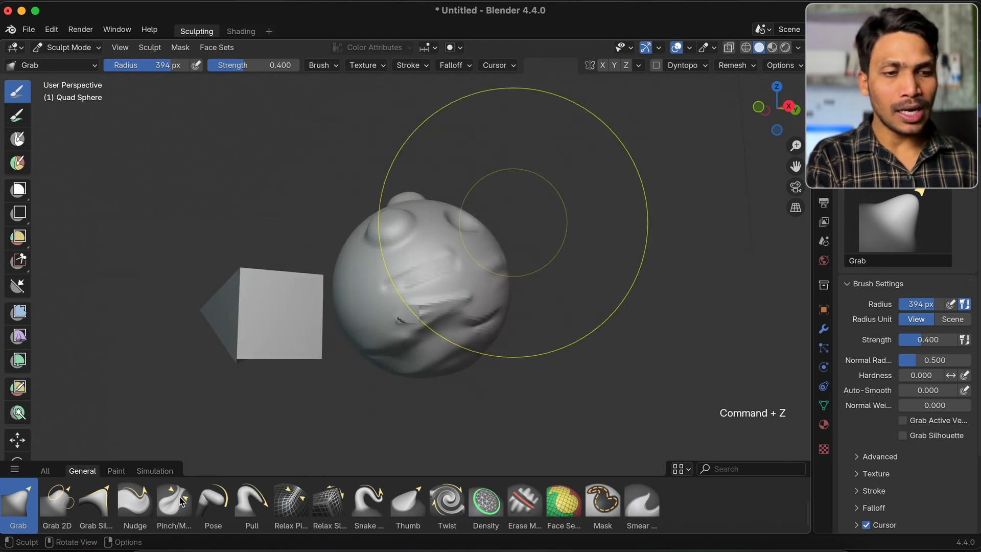
Try the Grab 2D brush at a 212 px radius by pulling out the smooth side of the sphere, and undo the pull
{"action": "left_click", "coordinate": [57, 503]}
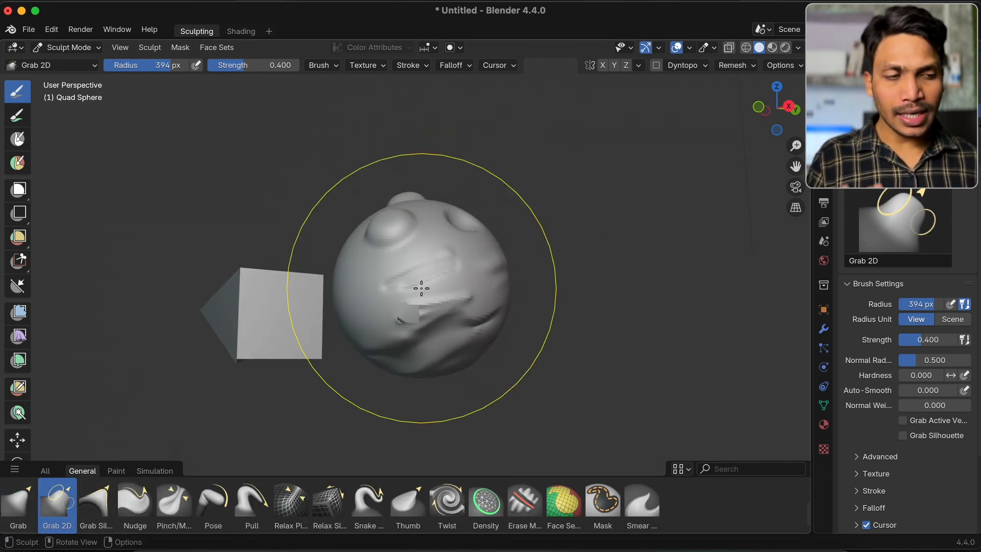
{"action": "scroll", "coordinate": [421, 288], "scroll_direction": "up", "scroll_amount": 3}
{"action": "scroll", "coordinate": [421, 287], "scroll_direction": "right", "scroll_amount": 8}
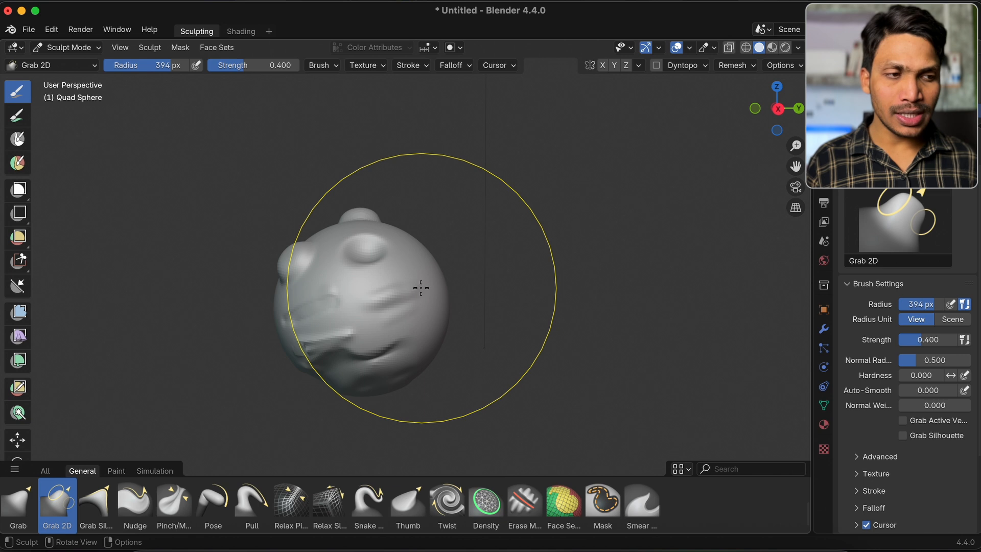
{"action": "scroll", "coordinate": [421, 288], "scroll_direction": "right", "scroll_amount": 4}
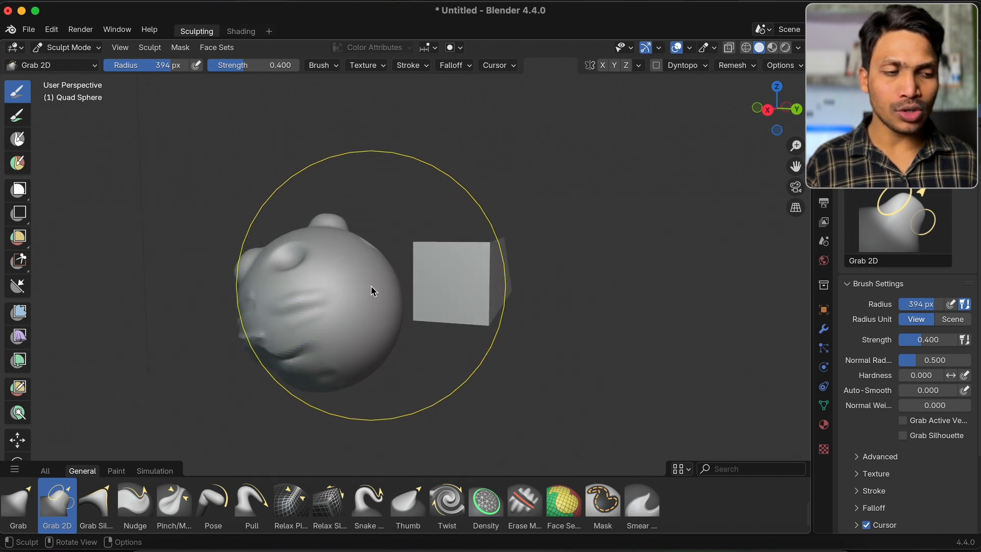
{"action": "key", "text": "f"}
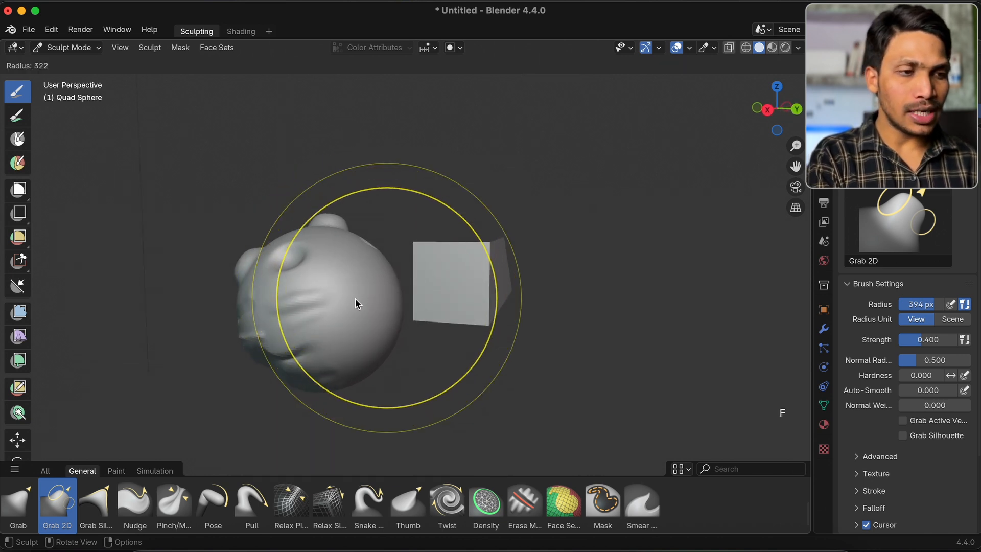
{"action": "left_click", "coordinate": [334, 298]}
{"action": "left_click_drag", "start_coordinate": [373, 300], "coordinate": [452, 303]}
{"action": "scroll", "coordinate": [451, 303], "scroll_direction": "right", "scroll_amount": 10}
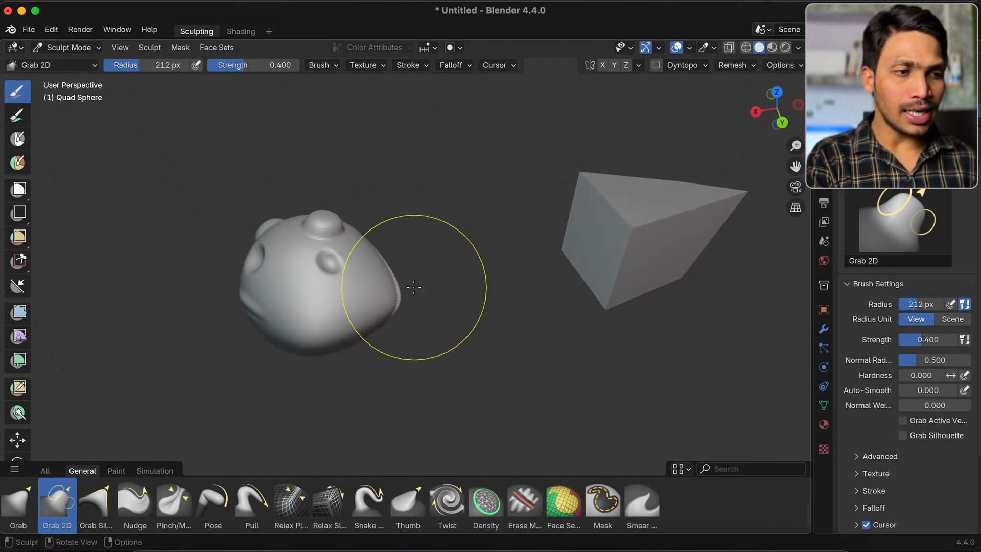
{"action": "scroll", "coordinate": [413, 287], "scroll_direction": "right", "scroll_amount": 8}
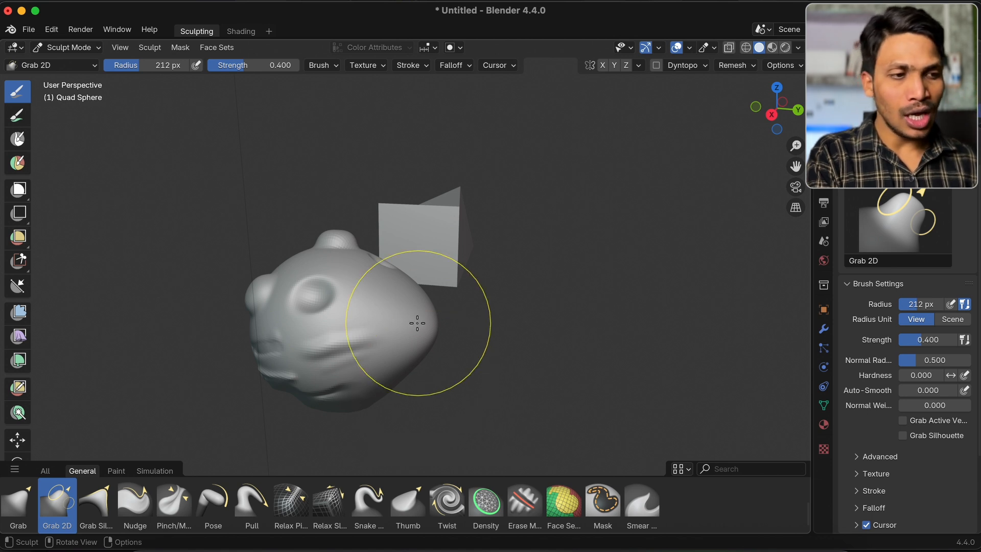
{"action": "key", "text": "super+z"}
Switch back to the Grab brush, pull the same side of the sphere outward for comparison, and undo it
{"action": "left_click", "coordinate": [18, 502]}
{"action": "left_click_drag", "start_coordinate": [403, 322], "coordinate": [455, 315]}
{"action": "scroll", "coordinate": [454, 315], "scroll_direction": "right", "scroll_amount": 3}
{"action": "scroll", "coordinate": [455, 314], "scroll_direction": "right", "scroll_amount": 5}
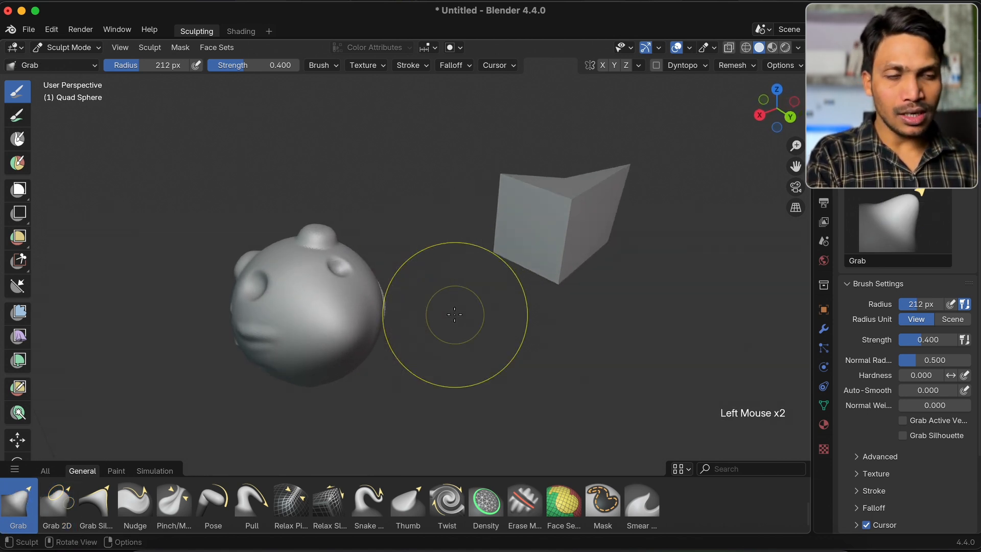
{"action": "key", "text": "super+z"}
Return to the Grab 2D brush, repeat the outward pull on the sphere's side, and undo it
{"action": "scroll", "coordinate": [327, 324], "scroll_direction": "left", "scroll_amount": 5}
{"action": "left_click", "coordinate": [58, 506]}
{"action": "scroll", "coordinate": [397, 315], "scroll_direction": "down", "scroll_amount": 3}
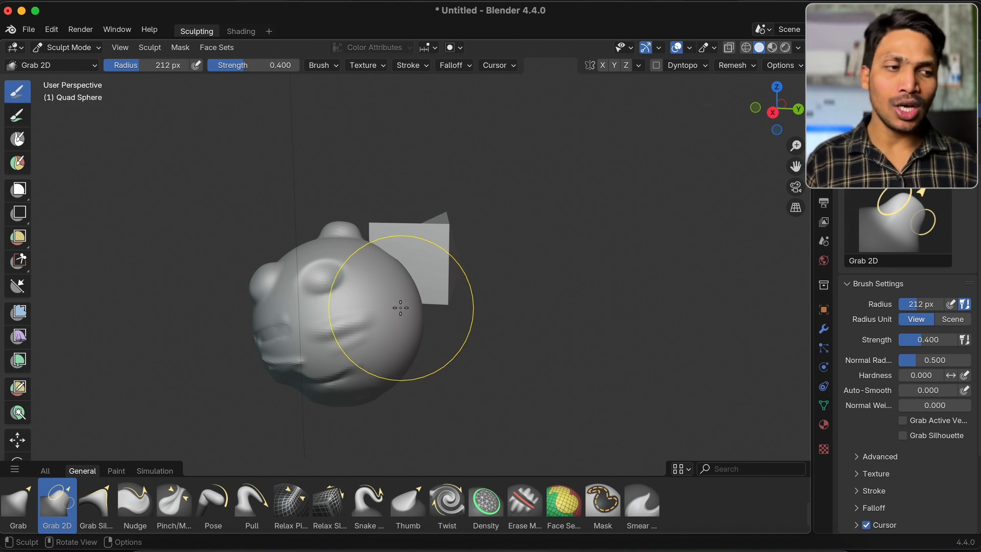
{"action": "left_click_drag", "start_coordinate": [429, 307], "coordinate": [485, 306]}
{"action": "scroll", "coordinate": [485, 306], "scroll_direction": "right", "scroll_amount": 10}
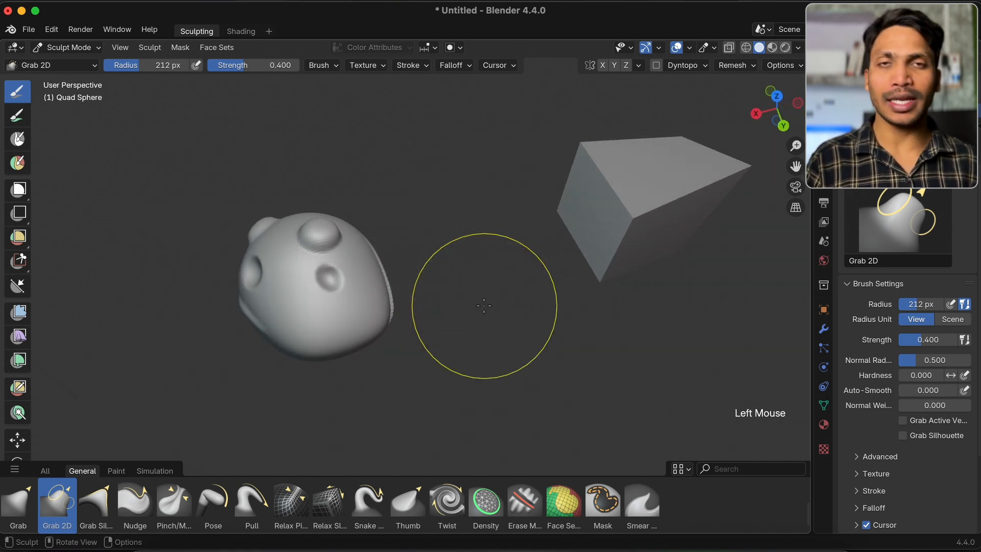
{"action": "key", "text": "super+z"}
Select the Grab Silhouette brush and examine the sphere's side
{"action": "left_click", "coordinate": [96, 503]}
{"action": "scroll", "coordinate": [393, 209], "scroll_direction": "up", "scroll_amount": 5}
{"action": "scroll", "coordinate": [393, 209], "scroll_direction": "up", "scroll_amount": 2, "text": "super"}
{"action": "scroll", "coordinate": [393, 210], "scroll_direction": "down", "scroll_amount": 3, "text": "super"}
{"action": "scroll", "coordinate": [393, 210], "scroll_direction": "left", "scroll_amount": 5, "text": "shift"}
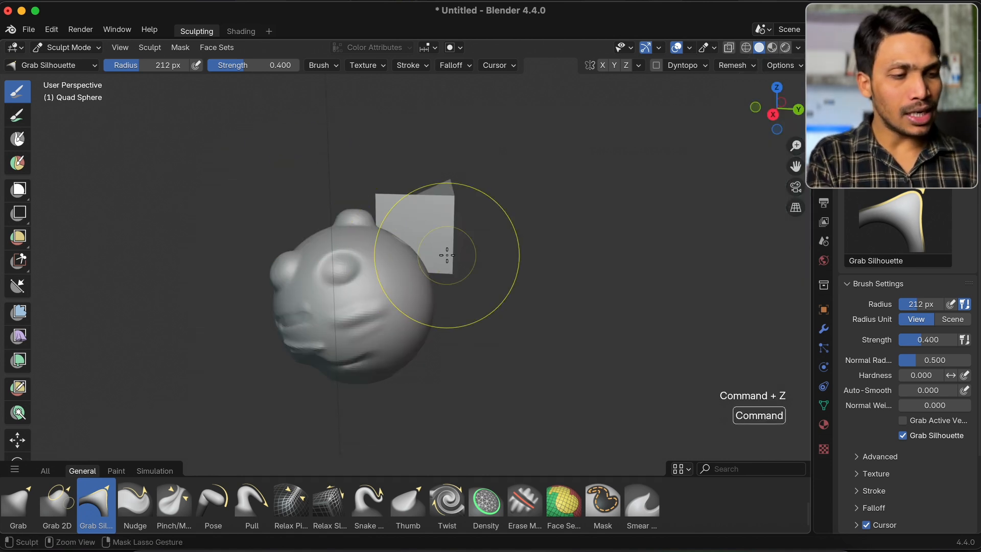
Start a new Sculpting file, discarding the changes to the current one
{"action": "key", "text": "super+n"}
{"action": "left_click", "coordinate": [383, 283]}
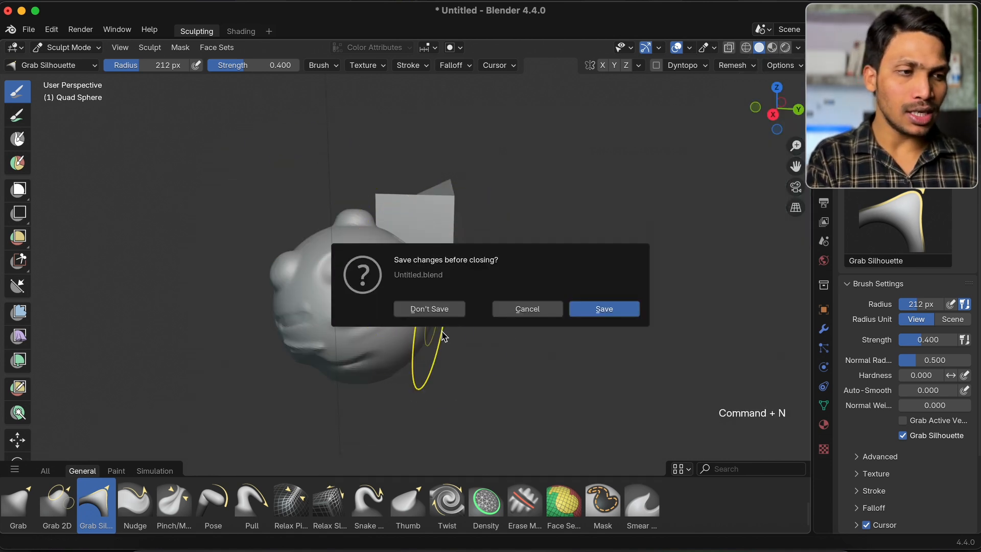
{"action": "left_click", "coordinate": [415, 310]}
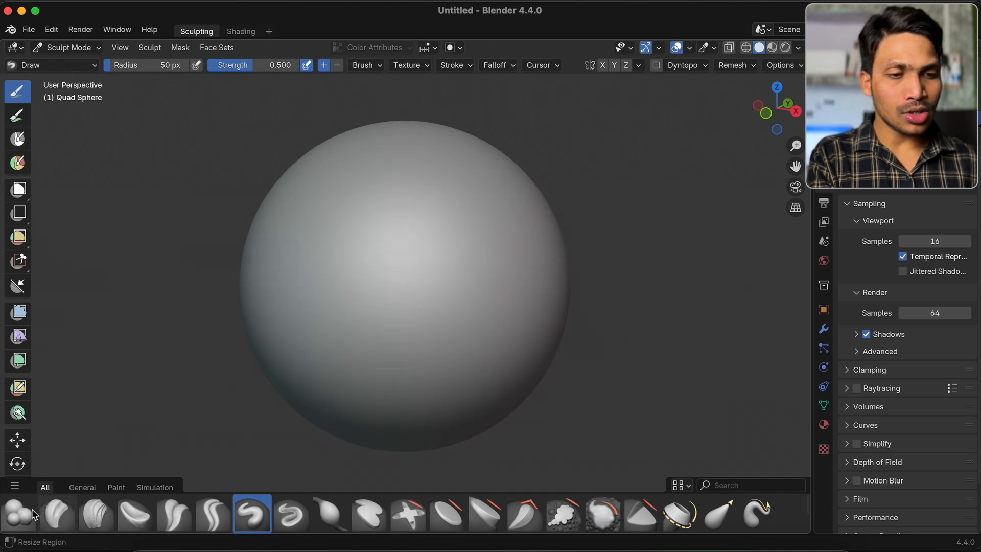
Select the Blob brush from the General brushes, set its radius to 198 px, and show the sphere in front view
{"action": "left_click", "coordinate": [23, 511]}
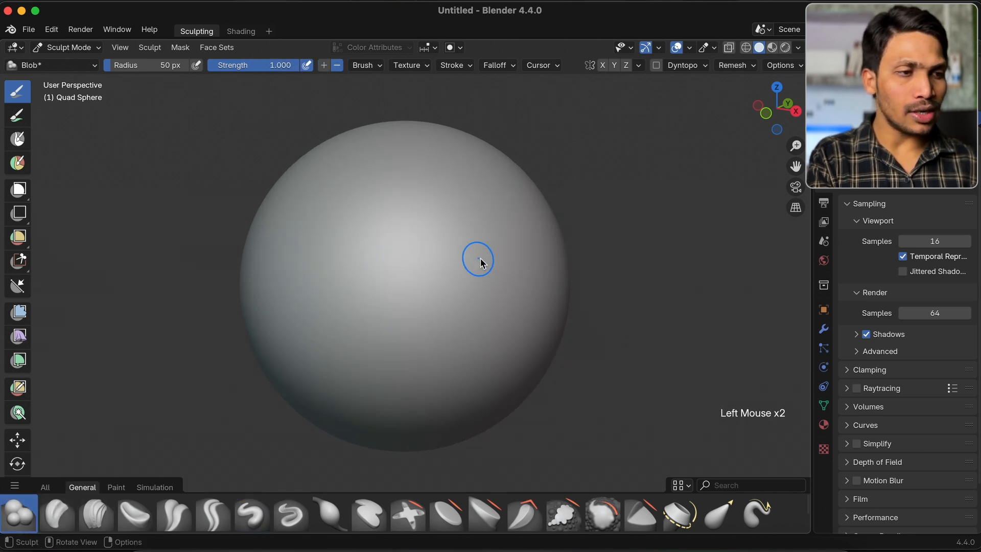
{"action": "key", "text": "f"}
{"action": "left_click", "coordinate": [531, 254]}
{"action": "key", "text": "KP_1"}
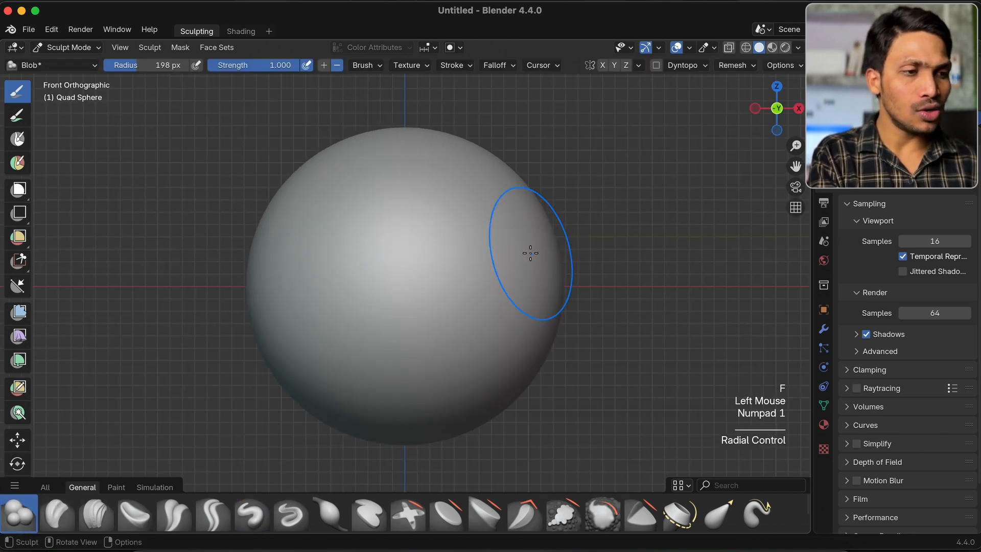
Try inverted Blob strokes on the sphere's upper-right front, undo them, and set the brush's direction to Add
{"action": "key", "text": "super"}
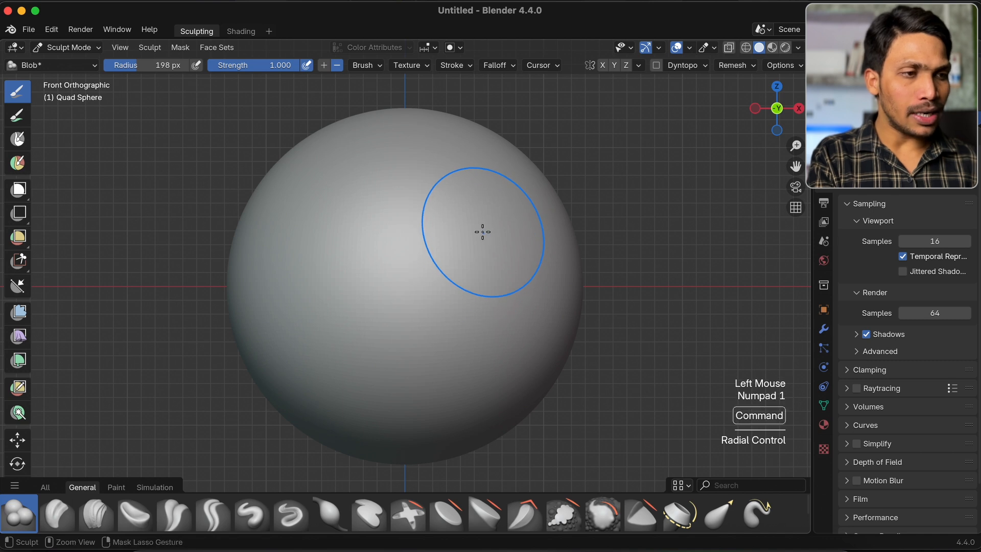
{"action": "left_click", "coordinate": [482, 232], "text": "super"}
{"action": "left_click", "coordinate": [482, 232], "text": "super"}
{"action": "left_click", "coordinate": [483, 232], "text": "super"}
{"action": "left_click", "coordinate": [483, 232], "text": "super"}
{"action": "left_click", "coordinate": [483, 232], "text": "super"}
{"action": "key", "text": "super+z"}
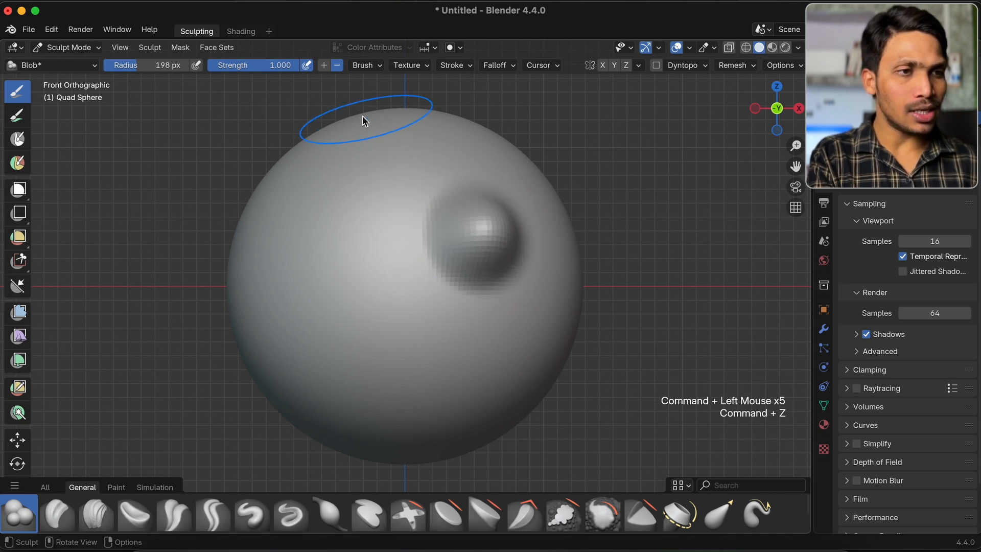
{"action": "left_click", "coordinate": [335, 67]}
{"action": "key", "text": "super+z"}
{"action": "key", "text": "super+z"}
{"action": "key", "text": "super+z"}
{"action": "key", "text": "super+z"}
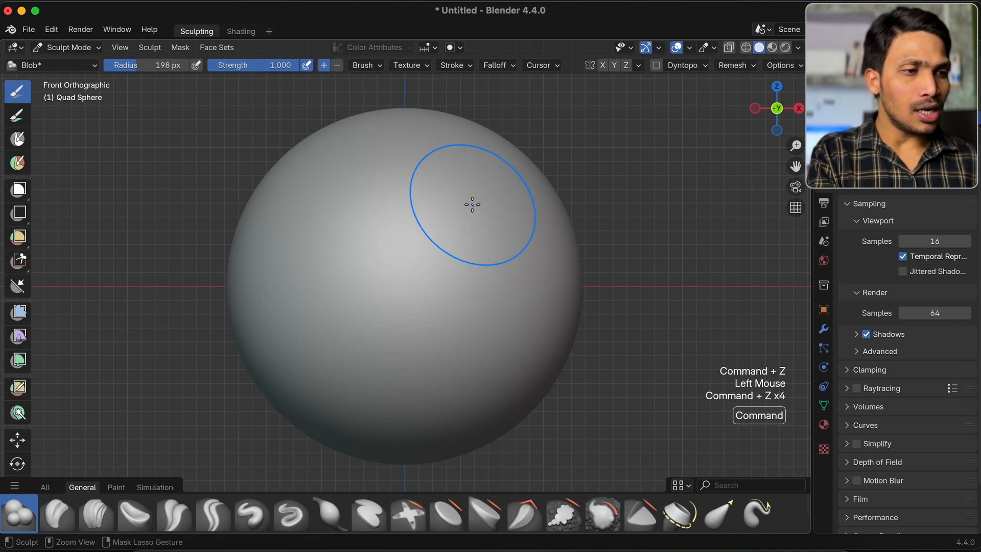
Carve a round hollow into the sphere's upper-right front with inverted Blob strokes and turn on X symmetry
{"action": "left_click", "coordinate": [482, 231], "text": "super"}
{"action": "left_click", "coordinate": [482, 230], "text": "super"}
{"action": "left_click", "coordinate": [482, 230], "text": "super"}
{"action": "left_click", "coordinate": [482, 230], "text": "super"}
{"action": "left_click", "coordinate": [482, 230], "text": "super"}
{"action": "left_click", "coordinate": [482, 230], "text": "super"}
{"action": "left_click", "coordinate": [482, 230], "text": "super"}
{"action": "key", "text": "super+z"}
{"action": "key", "text": "super+z"}
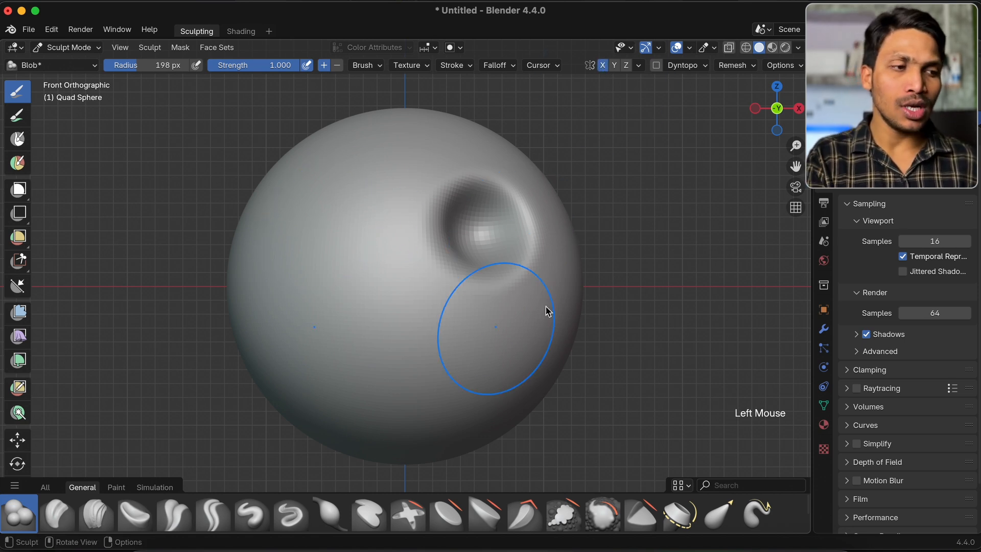
Try raising mirrored Blob bumps on the lower half of the sphere with X symmetry, undoing each stroke
{"action": "left_click", "coordinate": [307, 341]}
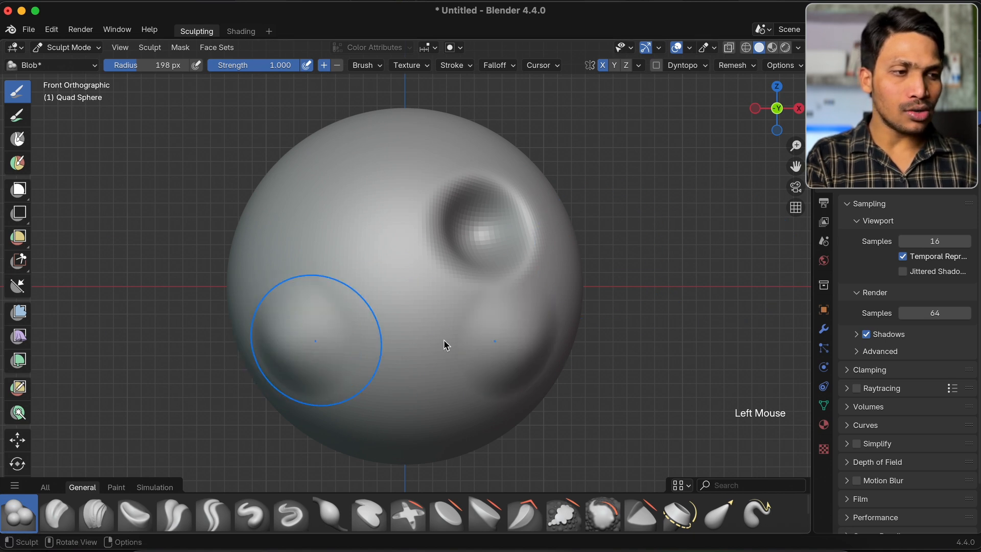
{"action": "key", "text": "super+z"}
{"action": "left_click", "coordinate": [501, 340]}
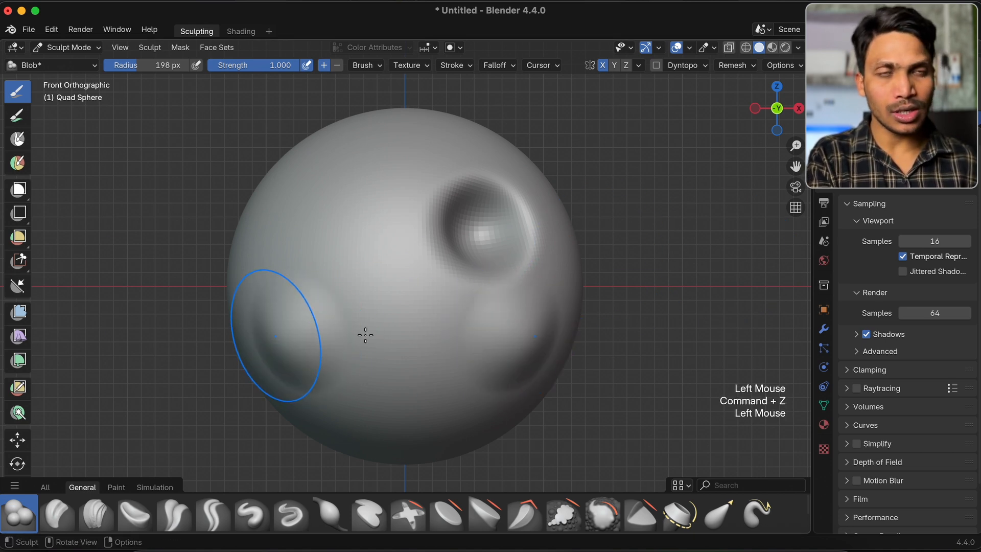
{"action": "key", "text": "super+z"}
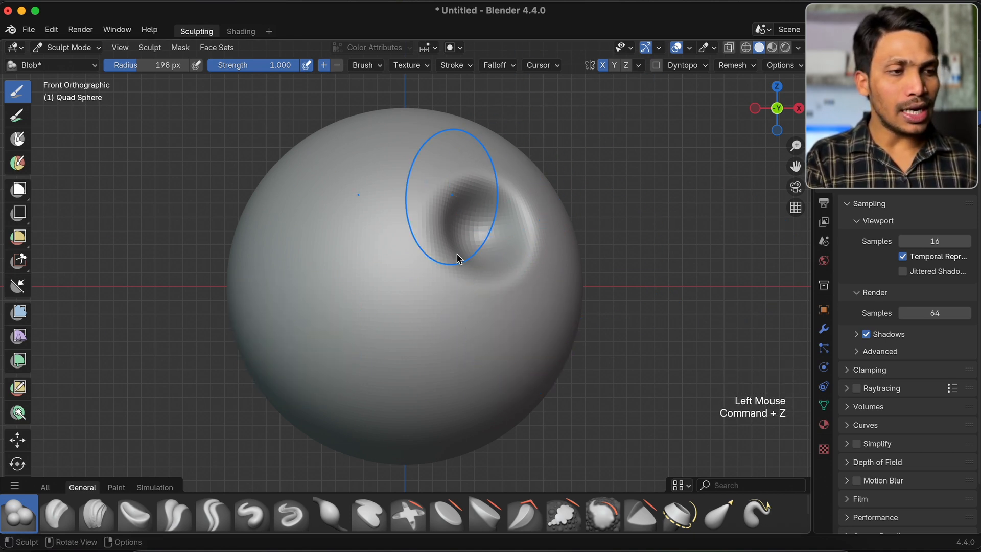
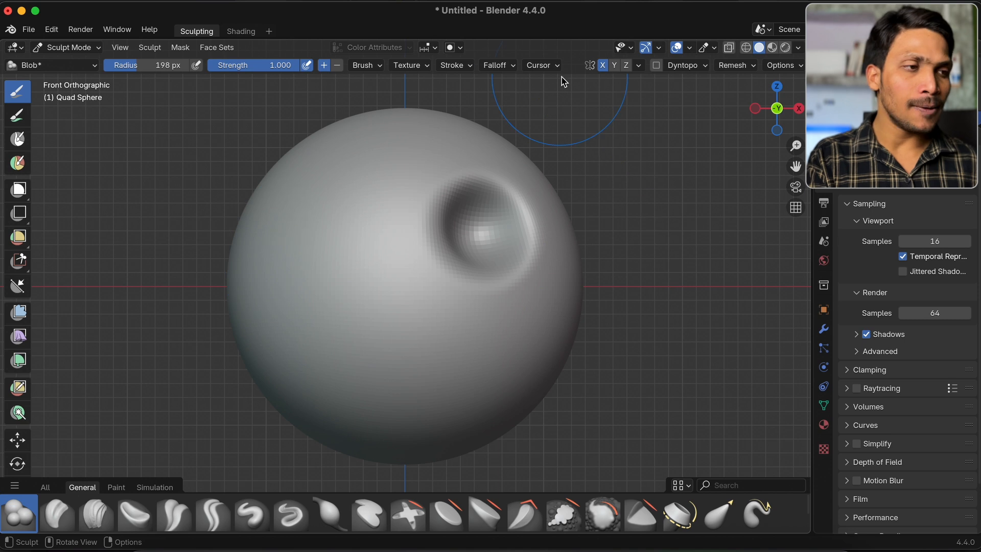
Symmetrize the hollow from +X to -X and deepen both hollows with inverted Blob strokes
{"action": "left_click", "coordinate": [638, 65]}
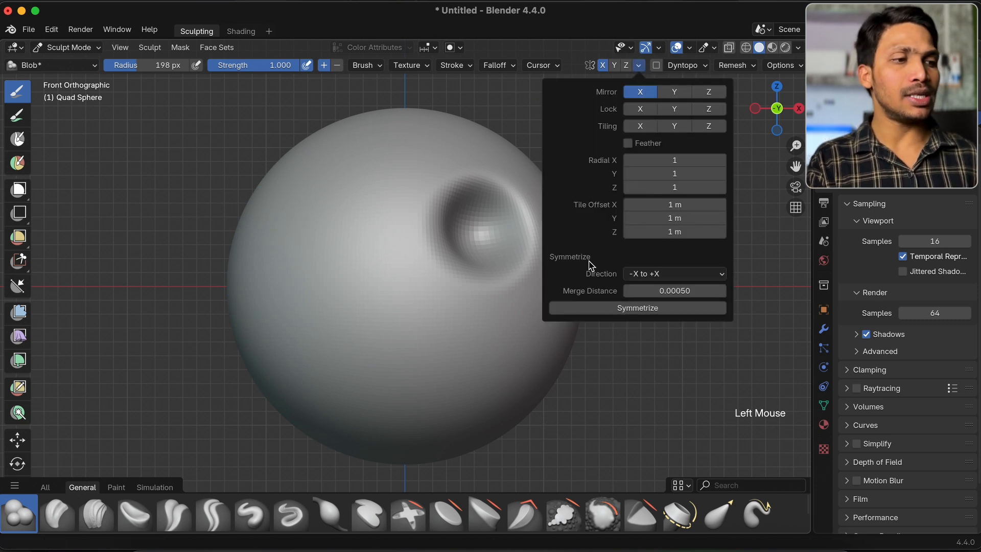
{"action": "left_click", "coordinate": [677, 275]}
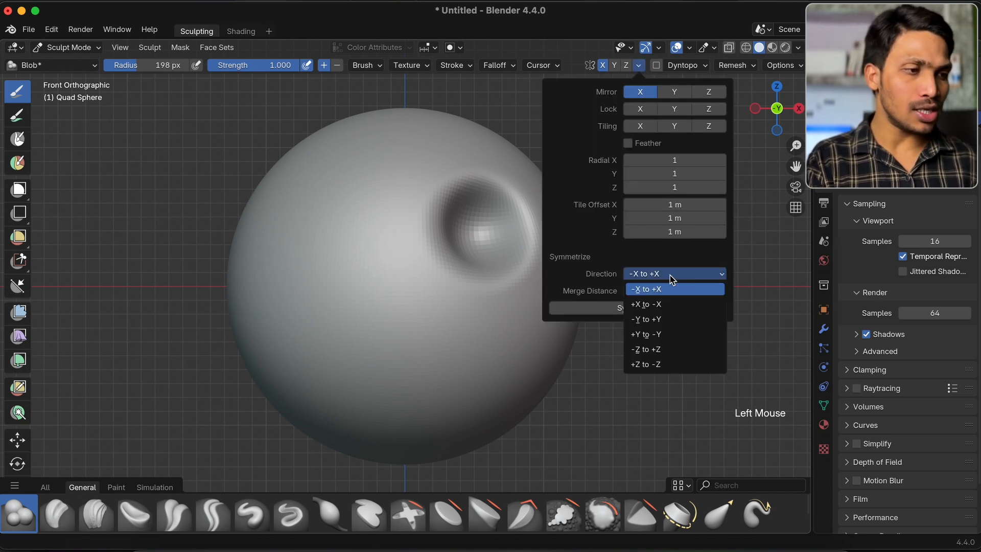
{"action": "left_click", "coordinate": [669, 305]}
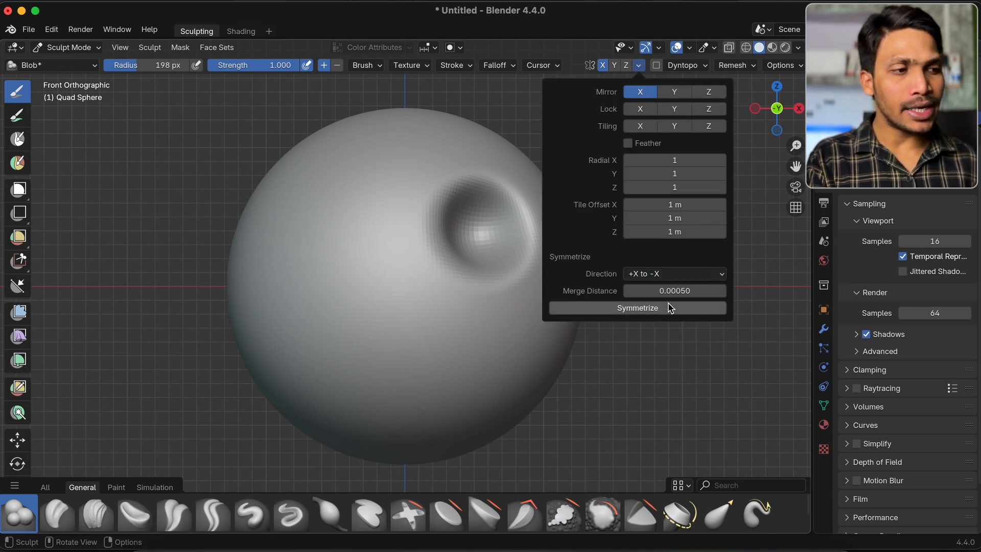
{"action": "left_click", "coordinate": [624, 310]}
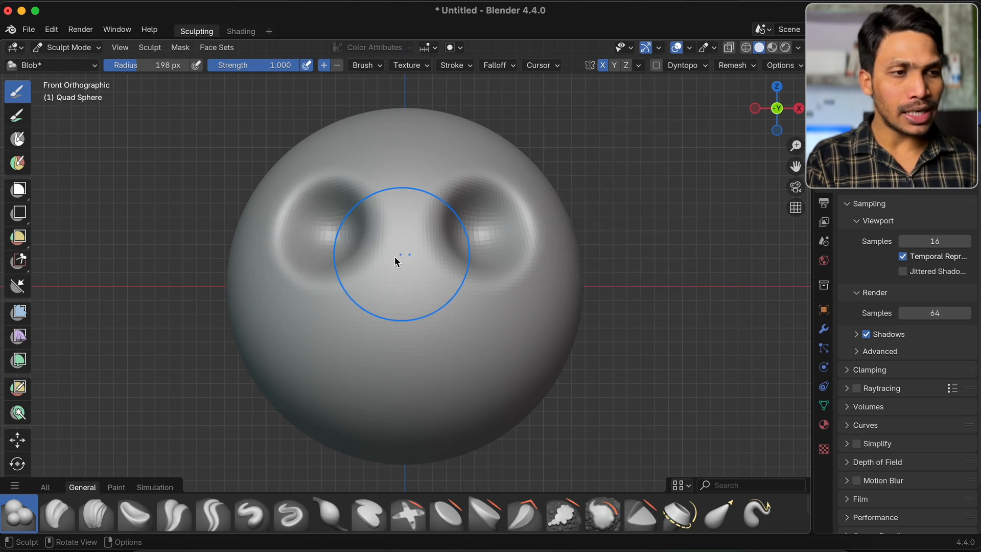
{"action": "left_click", "coordinate": [492, 238], "text": "super"}
{"action": "left_click", "coordinate": [492, 238], "text": "super"}
{"action": "left_click", "coordinate": [492, 238], "text": "super"}
{"action": "left_click", "coordinate": [492, 237], "text": "super"}
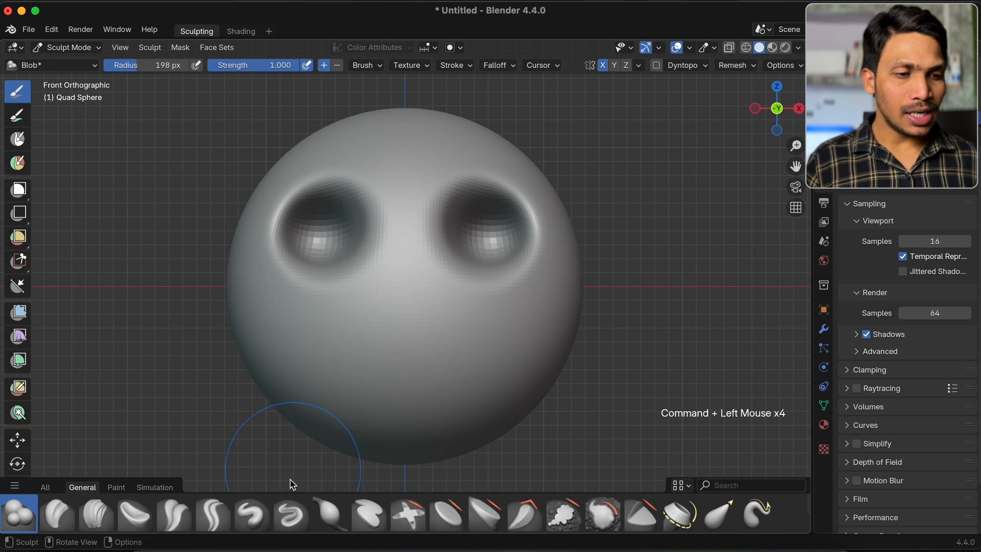
Select the Grab Silhouette brush from the General brushes and display the brush names in the asset shelf
{"action": "scroll", "coordinate": [132, 521], "scroll_direction": "down", "scroll_amount": 3}
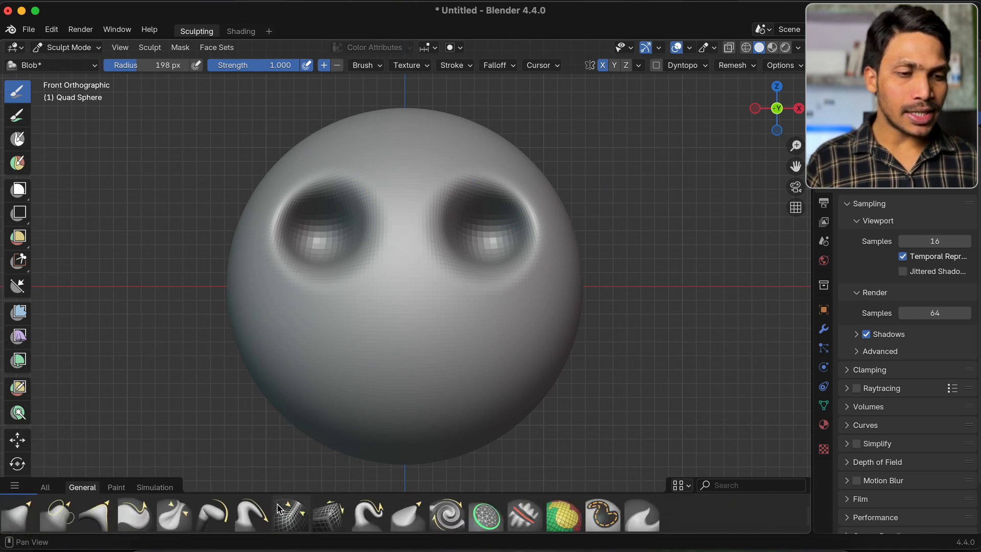
{"action": "left_click", "coordinate": [84, 527]}
{"action": "left_click", "coordinate": [684, 487]}
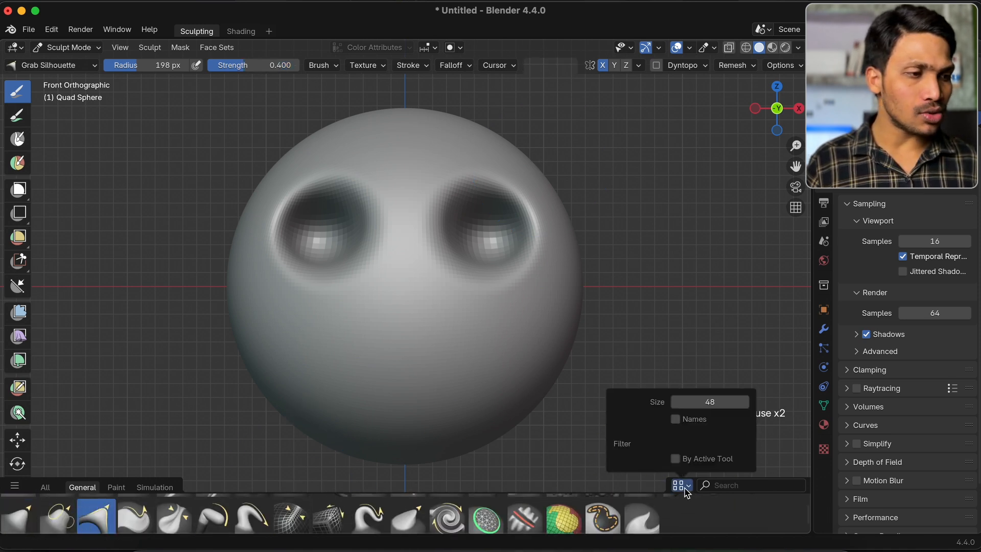
{"action": "left_click", "coordinate": [676, 419]}
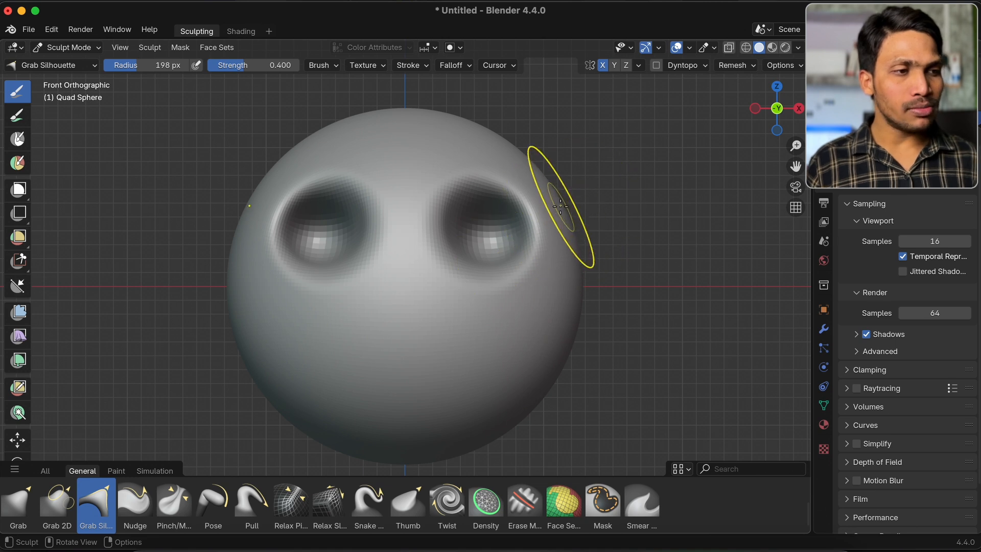
Try pulling the sphere's upper sides outward with Grab Silhouette, set the radius to 244 px, and undo each pull
{"action": "left_click_drag", "start_coordinate": [560, 205], "coordinate": [613, 174]}
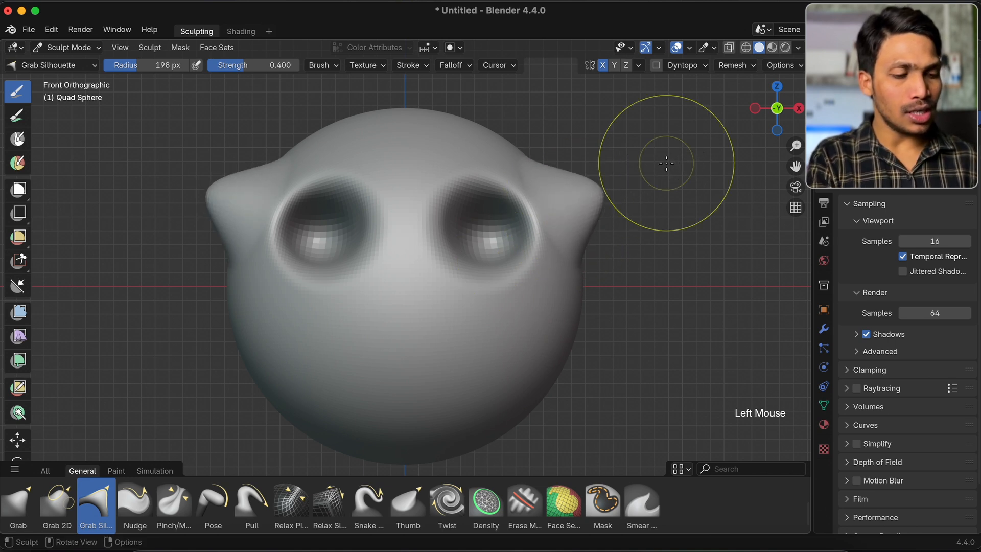
{"action": "key", "text": "super+z"}
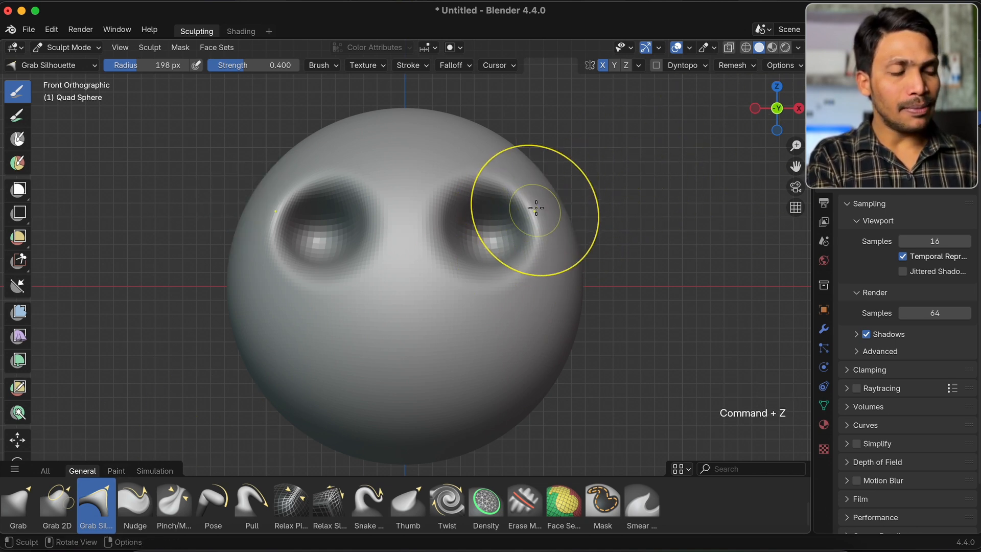
{"action": "key", "text": "f"}
{"action": "left_click", "coordinate": [552, 202]}
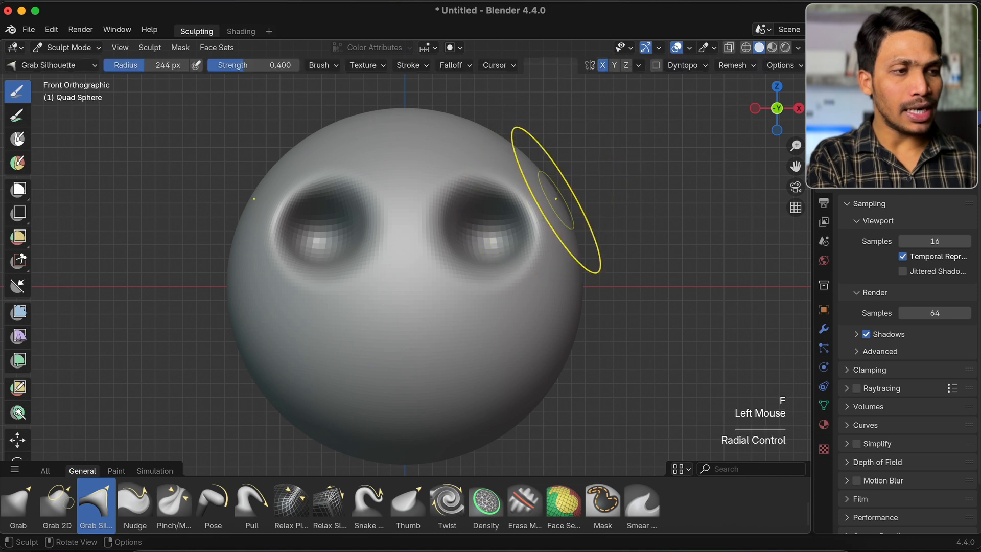
{"action": "left_click_drag", "start_coordinate": [551, 202], "coordinate": [635, 180]}
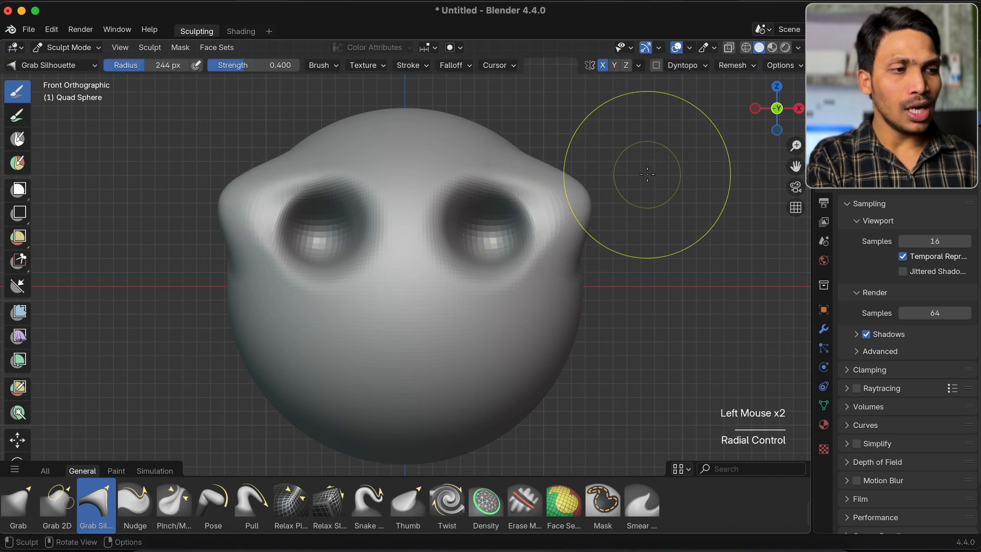
{"action": "key", "text": "super+z"}
Try pulling the sphere's upper side outward with the Grab brush and undo the stroke
{"action": "left_click", "coordinate": [18, 502]}
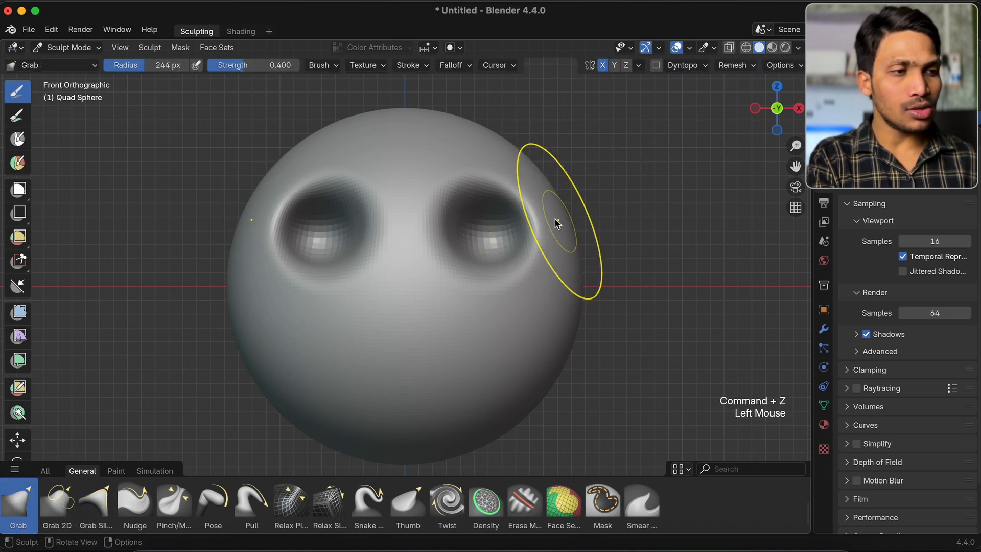
{"action": "left_click_drag", "start_coordinate": [556, 210], "coordinate": [713, 140]}
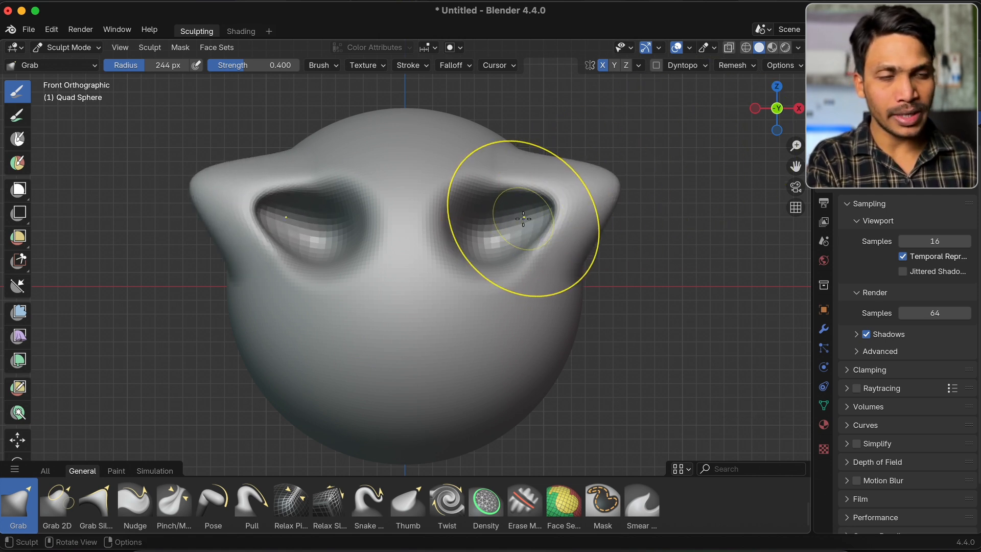
{"action": "key", "text": "super+z"}
Return to the Grab Silhouette brush and try longer outward pulls beside the hollows, undoing each stroke
{"action": "left_click", "coordinate": [95, 503]}
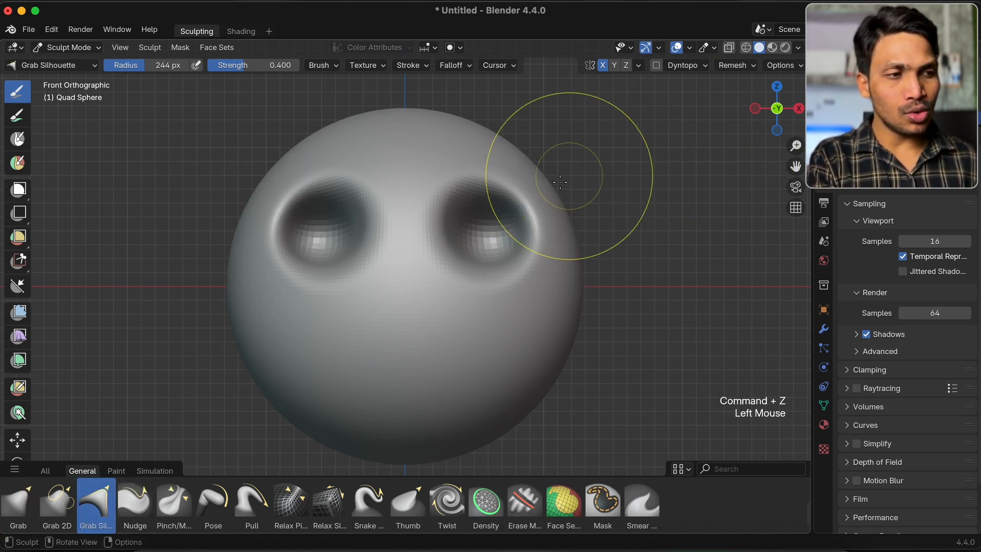
{"action": "left_click_drag", "start_coordinate": [549, 191], "coordinate": [702, 108]}
{"action": "key", "text": "super+z"}
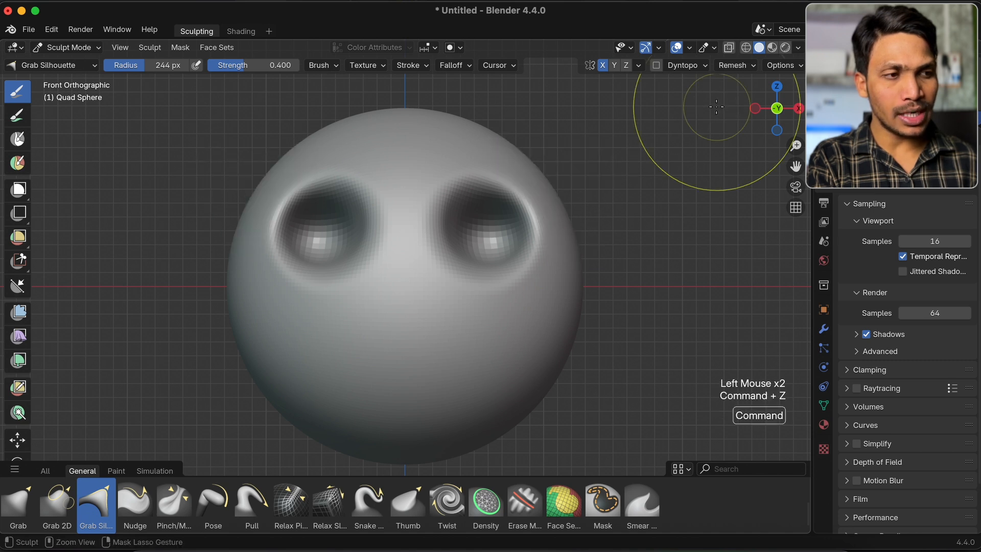
{"action": "left_click", "coordinate": [554, 197]}
{"action": "left_click", "coordinate": [560, 197]}
{"action": "left_click_drag", "start_coordinate": [543, 200], "coordinate": [719, 125]}
{"action": "key", "text": "super+z"}
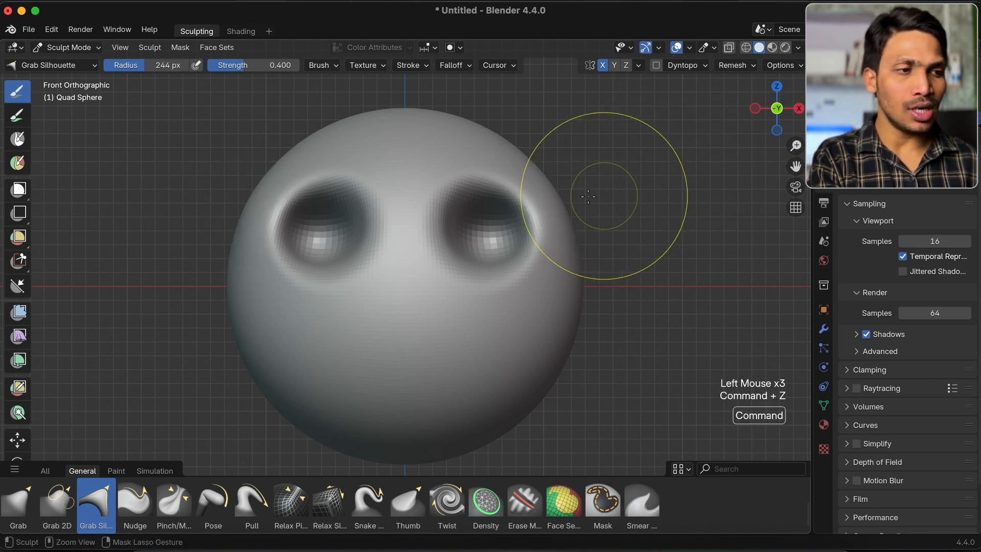
Select the Pinch/Magnify brush and turn on the Wireframe overlay for the sphere in front view
{"action": "key", "text": "KP_1"}
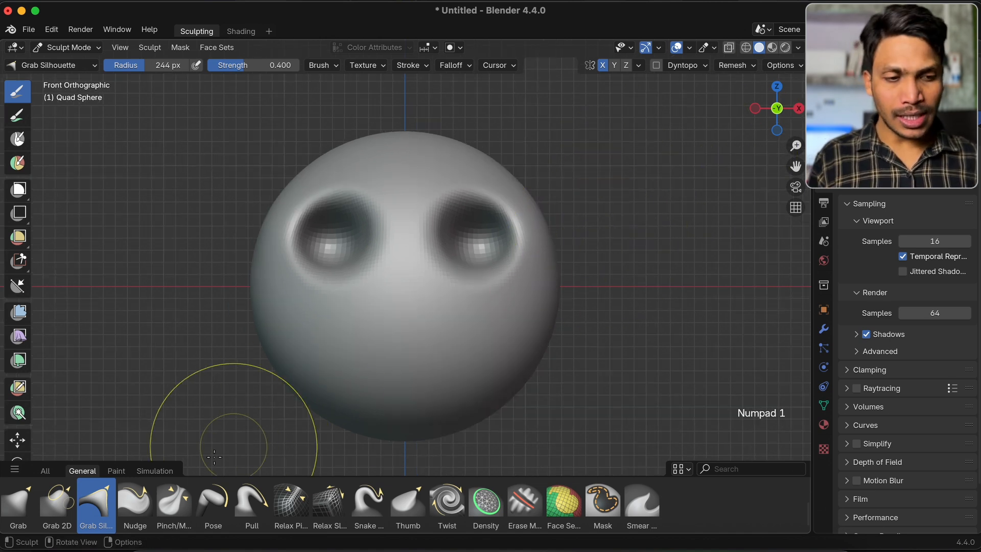
{"action": "left_click", "coordinate": [174, 503]}
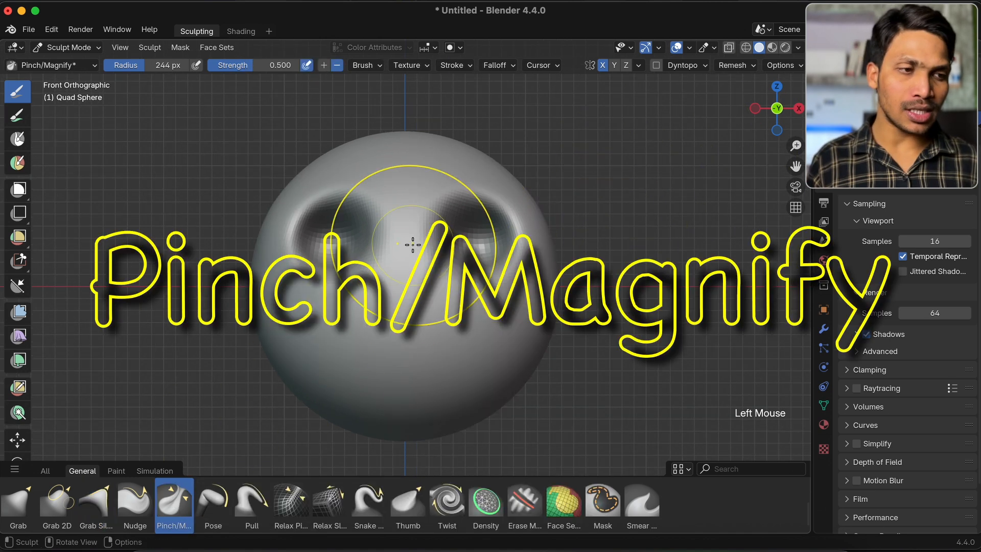
{"action": "left_click", "coordinate": [688, 48]}
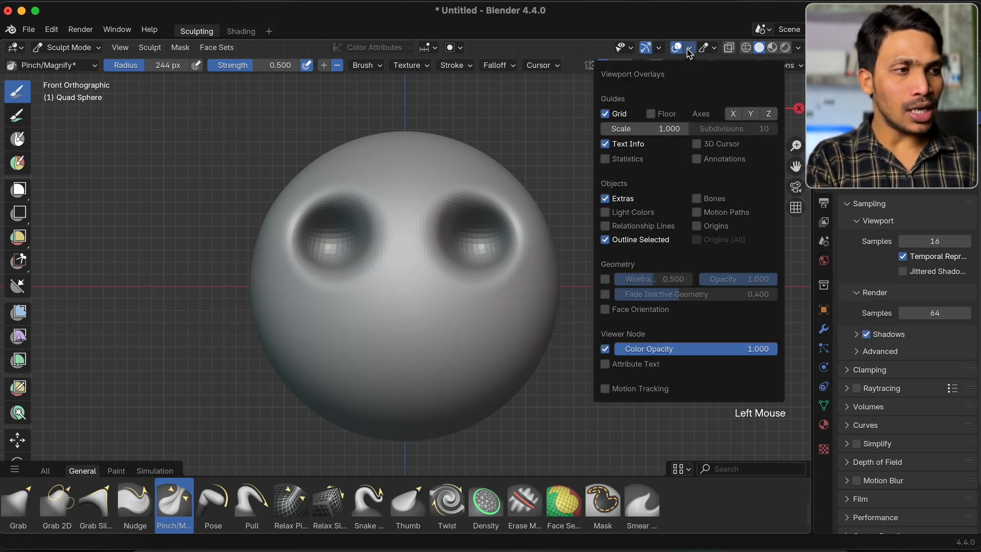
{"action": "left_click", "coordinate": [606, 280]}
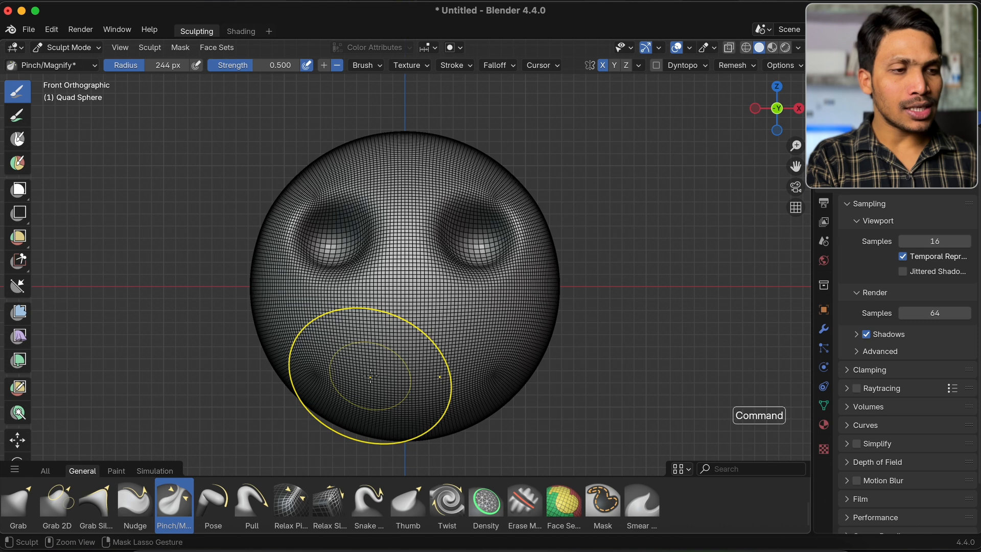
Pinch a horizontal mouth-like crease across the sphere's lower middle, and spread its mesh lines with an inverted Pinch/Magnify stroke
{"action": "scroll", "coordinate": [370, 376], "scroll_direction": "up", "scroll_amount": 2}
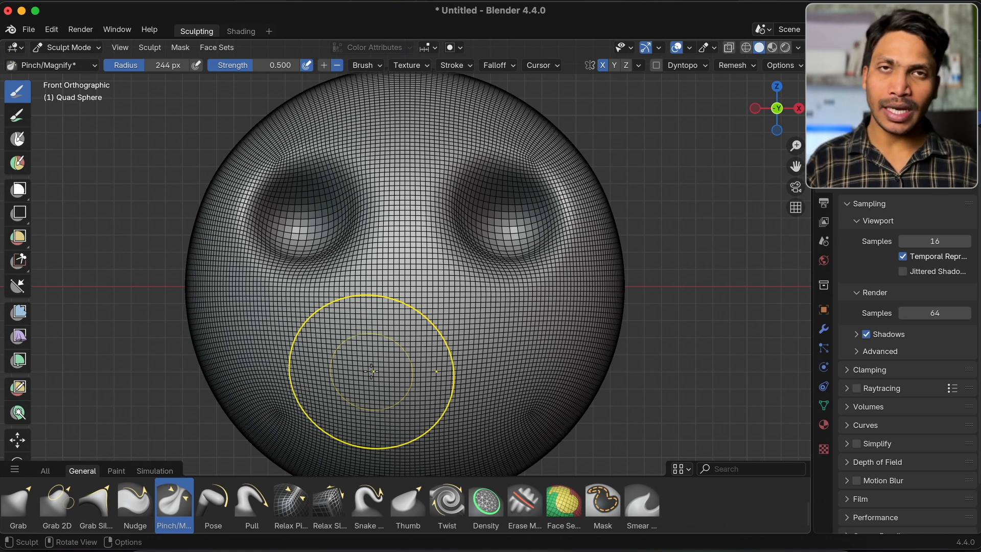
{"action": "mouse_move", "coordinate": [329, 394]}
{"action": "left_mouse_down"}
{"action": "mouse_move", "coordinate": [368, 357]}
{"action": "mouse_move", "coordinate": [511, 358]}
{"action": "mouse_move", "coordinate": [363, 359]}
{"action": "left_mouse_up"}
{"action": "middle_click_drag", "start_coordinate": [364, 359], "coordinate": [402, 318]}
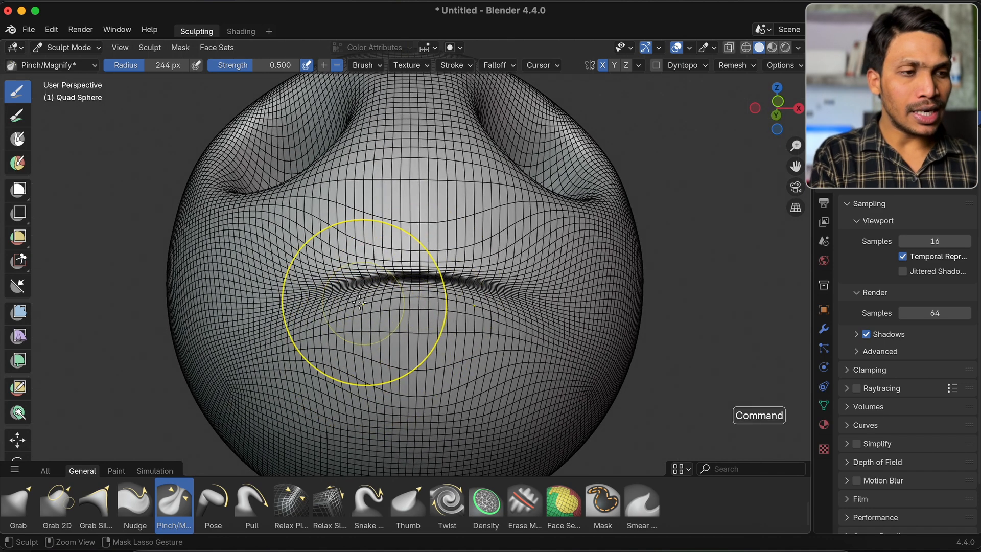
{"action": "mouse_move", "coordinate": [355, 280]}
{"action": "left_mouse_down", "text": "super"}
{"action": "mouse_move", "coordinate": [370, 267]}
{"action": "mouse_move", "coordinate": [400, 287]}
{"action": "mouse_move", "coordinate": [576, 259]}
{"action": "left_mouse_up", "text": "super"}
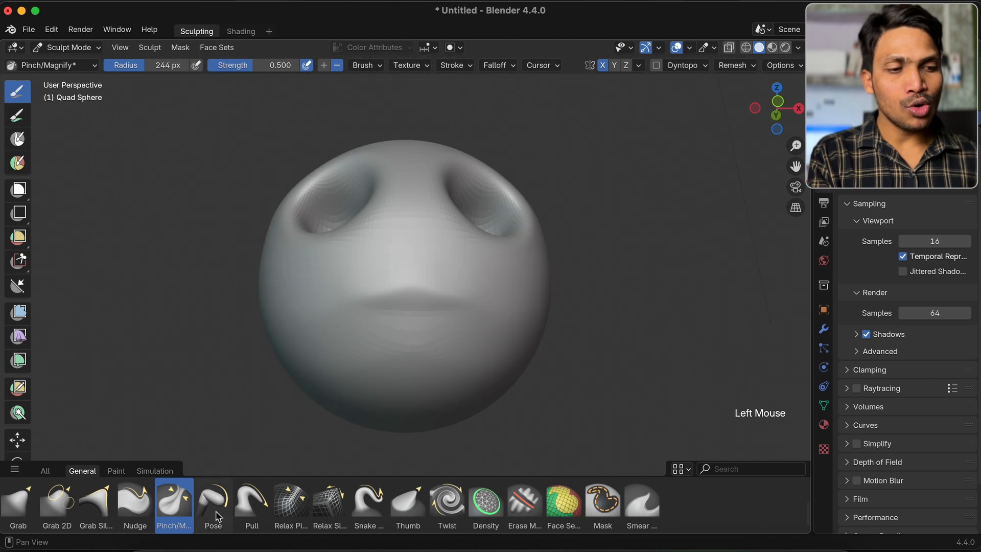
Select the Pose brush, switch sculpting to the small humanoid figure, and try a Pose stroke on its lower leg
{"action": "double_click", "coordinate": [218, 515]}
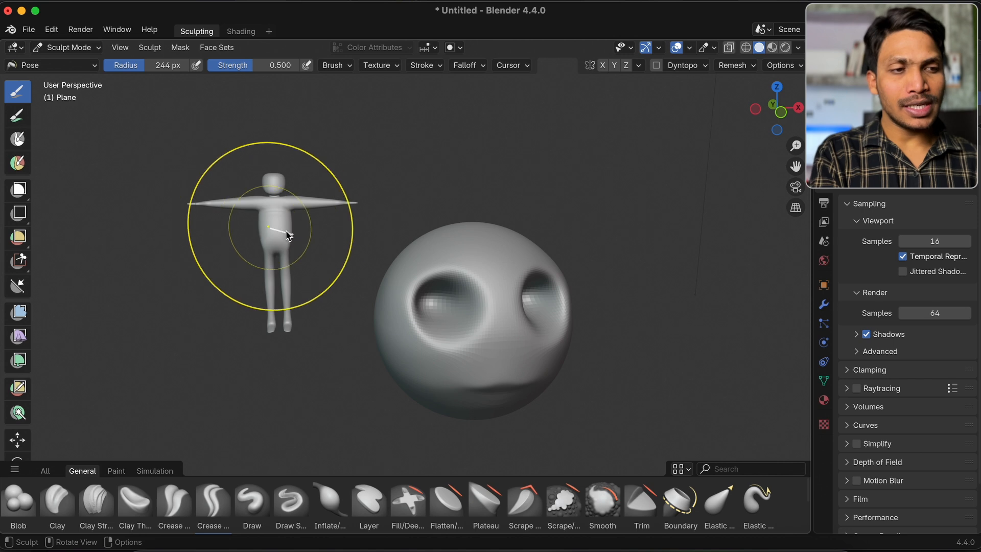
{"action": "middle_click_drag", "start_coordinate": [263, 230], "coordinate": [285, 230]}
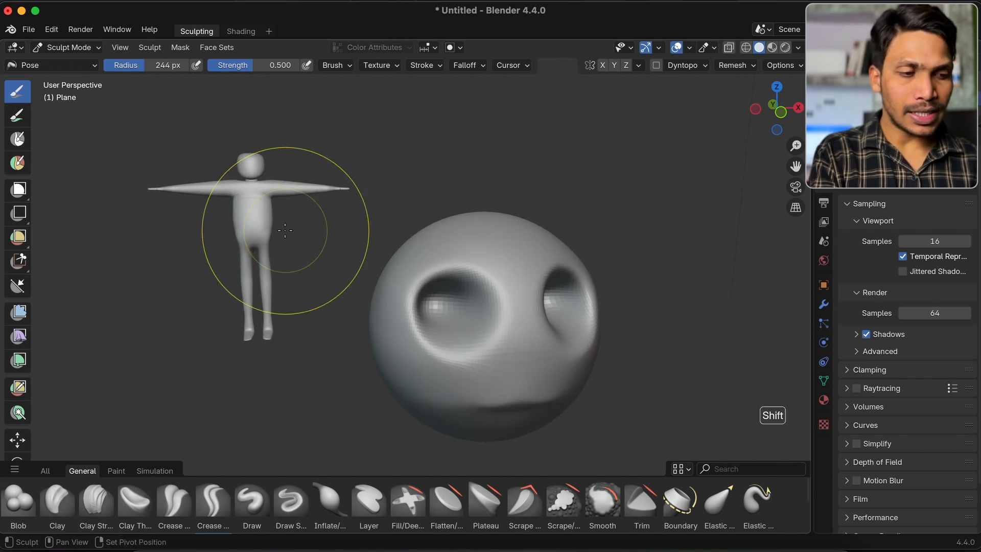
{"action": "scroll", "coordinate": [378, 455], "scroll_direction": "up", "scroll_amount": 3}
{"action": "scroll", "coordinate": [228, 503], "scroll_direction": "down", "scroll_amount": 2}
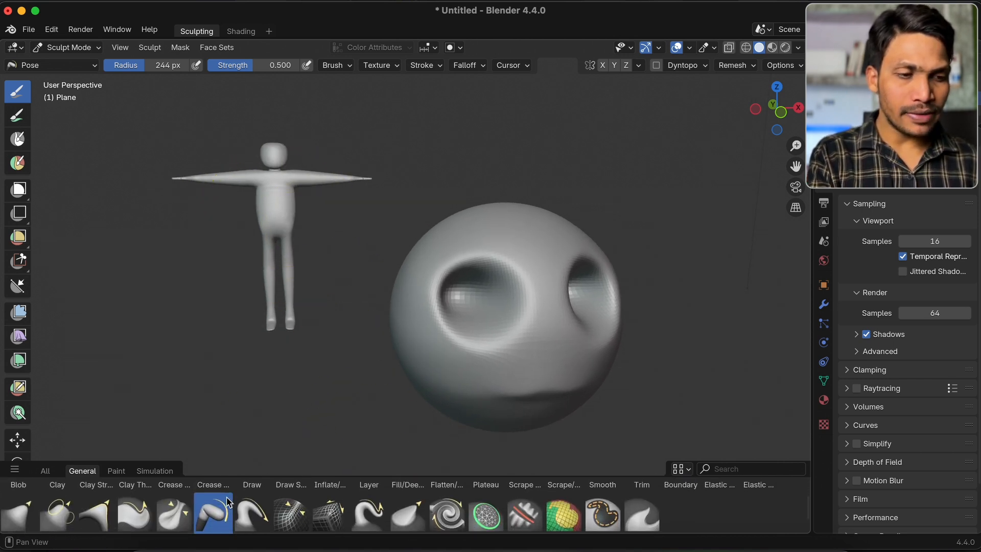
{"action": "middle_click_drag", "start_coordinate": [289, 292], "coordinate": [259, 291]}
{"action": "scroll", "coordinate": [289, 292], "scroll_direction": "up", "scroll_amount": 4, "text": "super"}
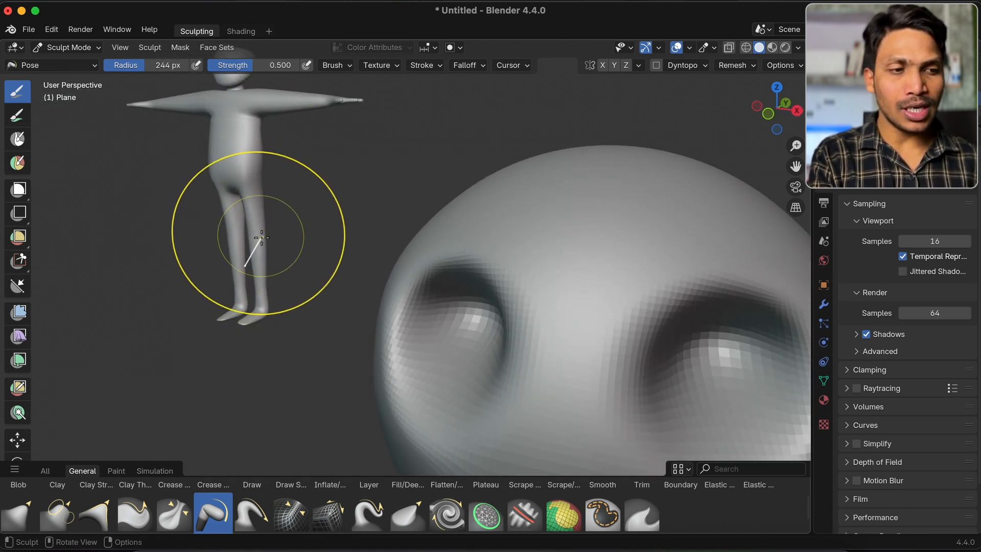
Set the Pose brush radius to 210 px and bend the figure's left lower leg outward at the knee
{"action": "key", "text": "f"}
{"action": "left_click", "coordinate": [253, 220]}
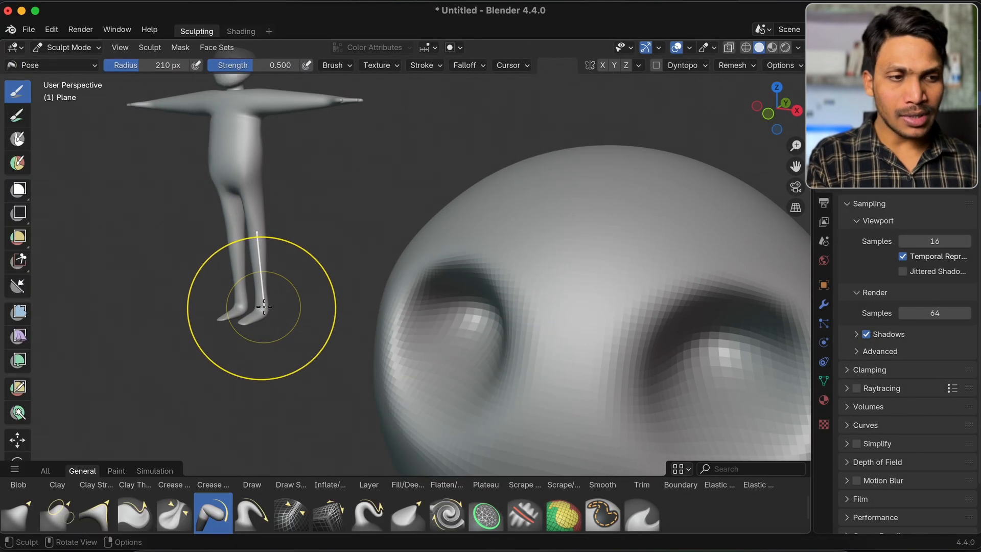
{"action": "mouse_move", "coordinate": [264, 307]}
{"action": "left_mouse_down"}
{"action": "mouse_move", "coordinate": [201, 307]}
{"action": "mouse_move", "coordinate": [303, 306]}
{"action": "mouse_move", "coordinate": [293, 307]}
{"action": "left_mouse_up"}
{"action": "scroll", "coordinate": [293, 307], "scroll_direction": "left", "scroll_amount": 10}
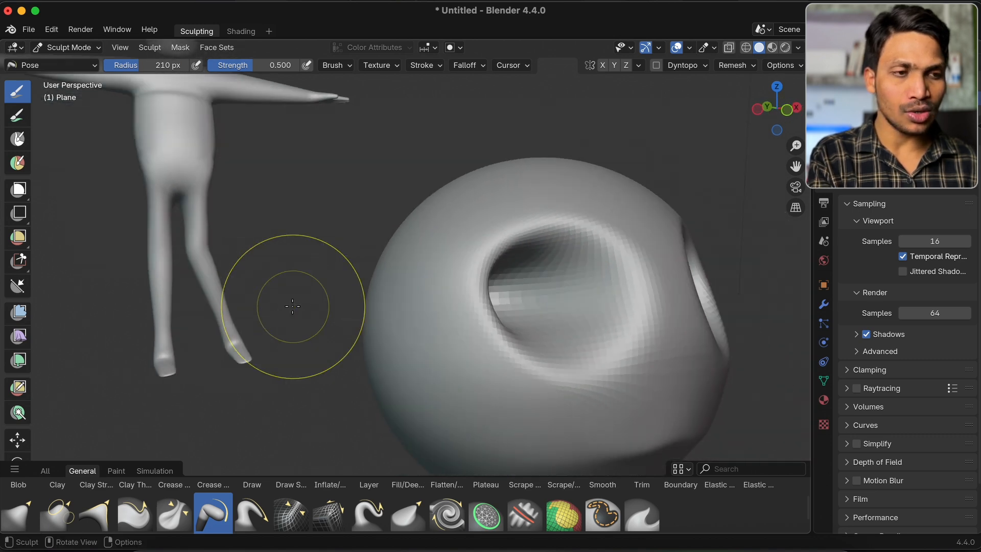
Set the Pose brush radius to 108 px and rotate the figure's right foot at the ankle so its toes point upward
{"action": "scroll", "coordinate": [293, 306], "scroll_direction": "left", "scroll_amount": 5}
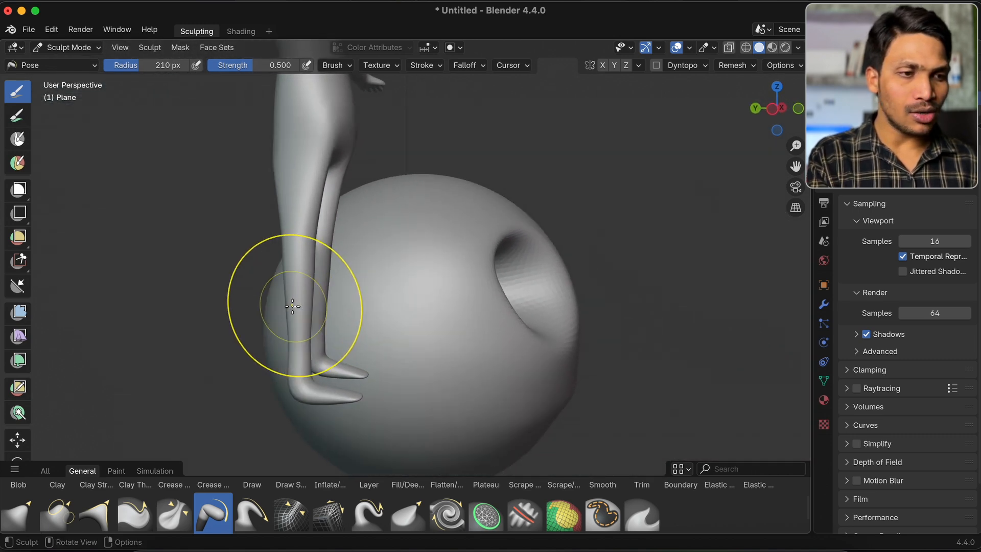
{"action": "key", "text": "f"}
{"action": "left_click", "coordinate": [379, 396]}
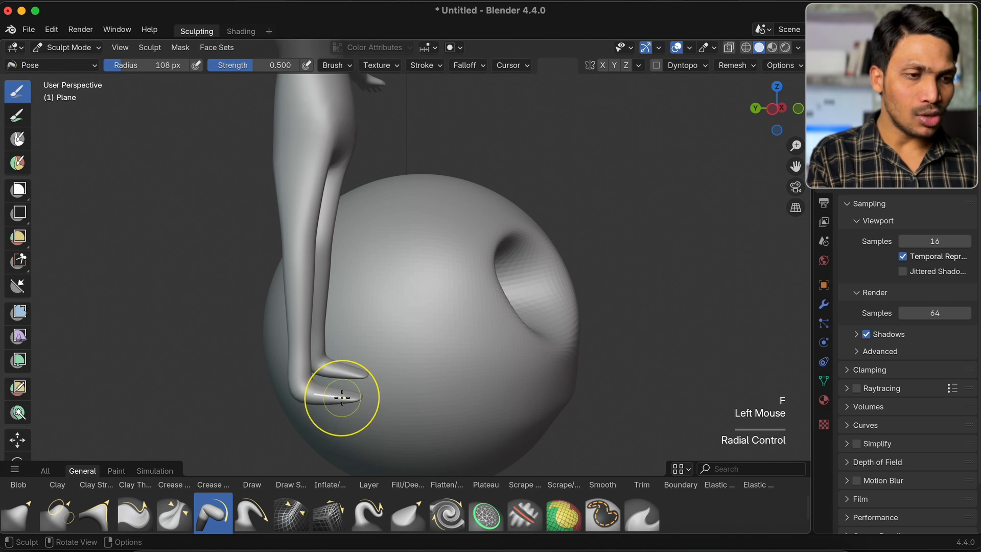
{"action": "mouse_move", "coordinate": [352, 398]}
{"action": "middle_mouse_down"}
{"action": "mouse_move", "coordinate": [341, 426]}
{"action": "mouse_move", "coordinate": [324, 436]}
{"action": "middle_mouse_up"}
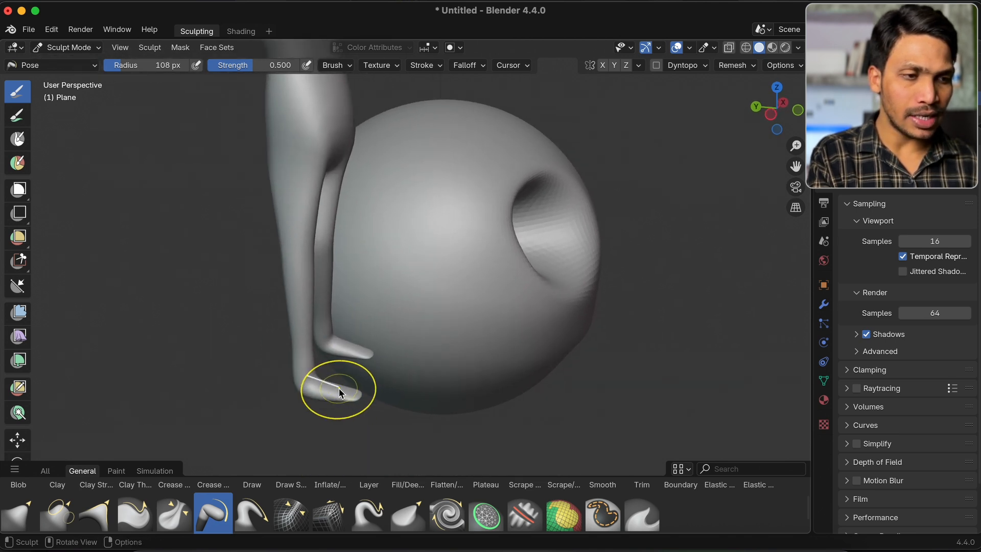
{"action": "mouse_move", "coordinate": [351, 383]}
{"action": "left_mouse_down"}
{"action": "mouse_move", "coordinate": [366, 434]}
{"action": "mouse_move", "coordinate": [347, 364]}
{"action": "left_mouse_up"}
{"action": "scroll", "coordinate": [348, 364], "scroll_direction": "right", "scroll_amount": 5}
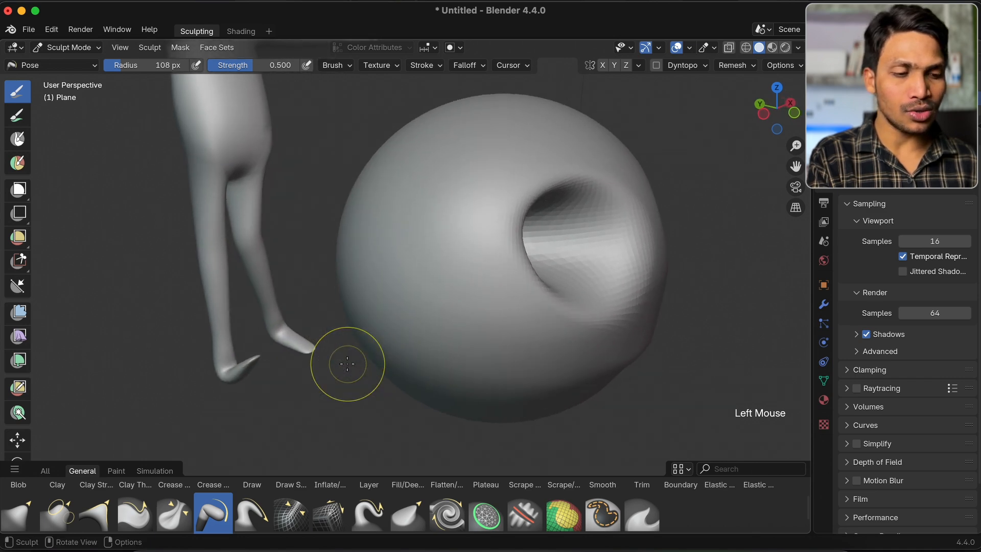
{"action": "key", "text": "KP_1"}
{"action": "scroll", "coordinate": [347, 364], "scroll_direction": "up", "scroll_amount": 6, "text": "shift"}
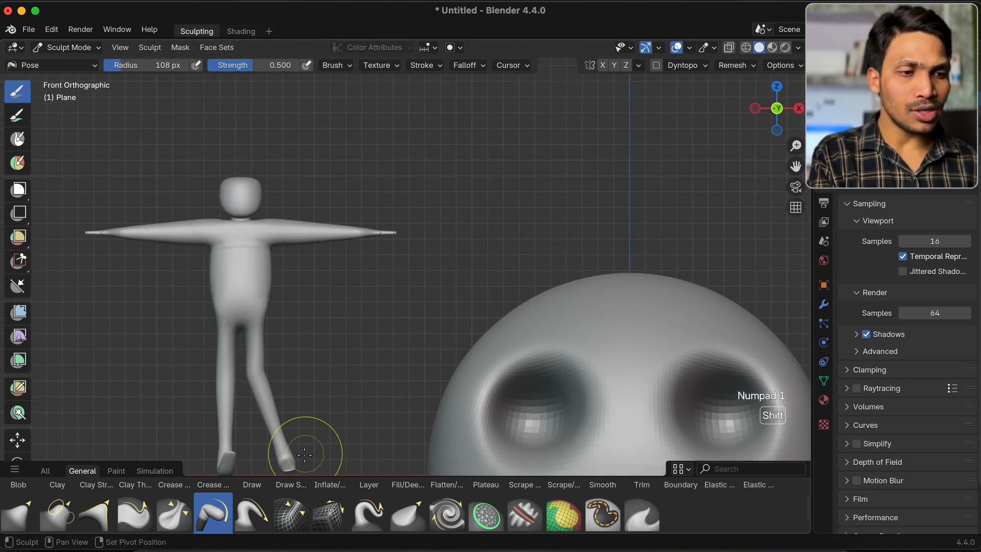
Set the Pose brush radius to 268 px, swing the figure's left lower leg back inward, and tilt its left arm upward
{"action": "scroll", "coordinate": [294, 398], "scroll_direction": "down", "scroll_amount": 2, "text": "shift"}
{"action": "key", "text": "f"}
{"action": "left_click", "coordinate": [343, 378]}
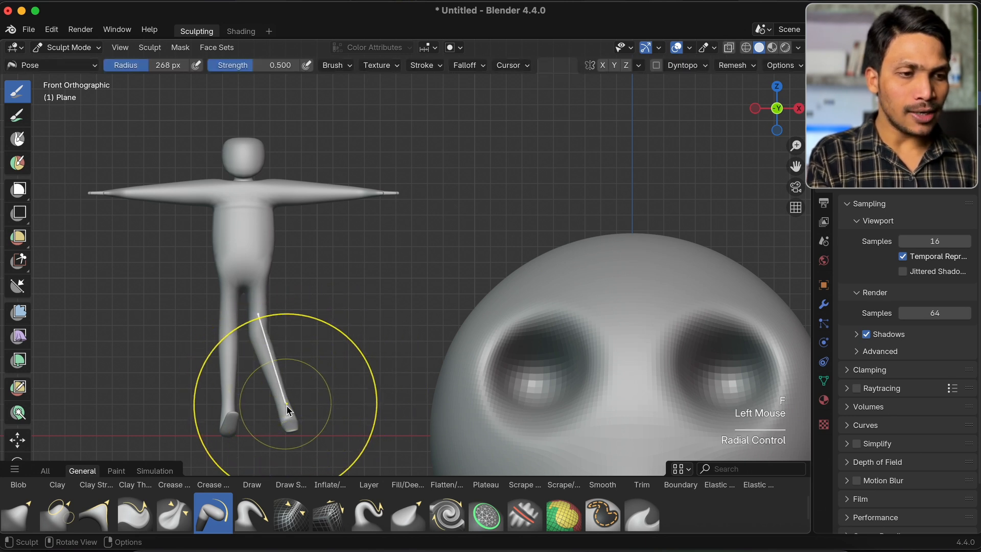
{"action": "left_click_drag", "start_coordinate": [293, 427], "coordinate": [264, 428]}
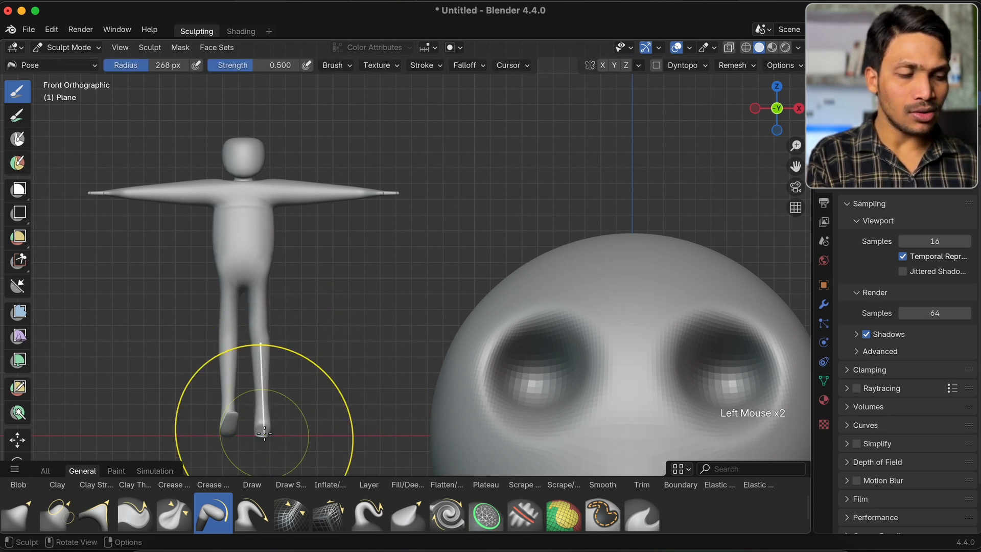
{"action": "mouse_move", "coordinate": [385, 194]}
{"action": "left_mouse_down"}
{"action": "mouse_move", "coordinate": [383, 241]}
{"action": "mouse_move", "coordinate": [393, 172]}
{"action": "left_mouse_up"}
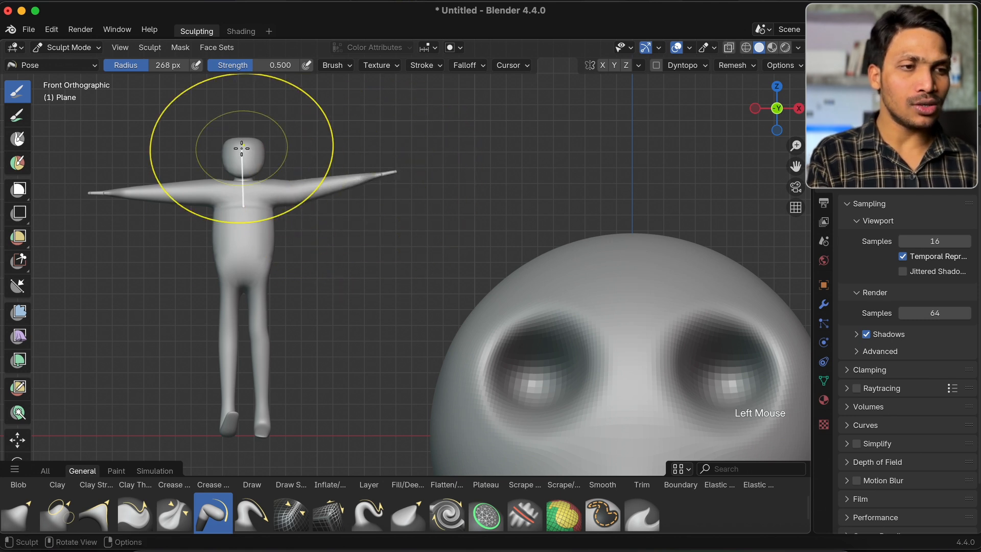
Try Pose strokes on the figure's torso and, with a 108 px radius, on its head, undoing each one
{"action": "left_click_drag", "start_coordinate": [241, 210], "coordinate": [250, 205]}
{"action": "key", "text": "super+z"}
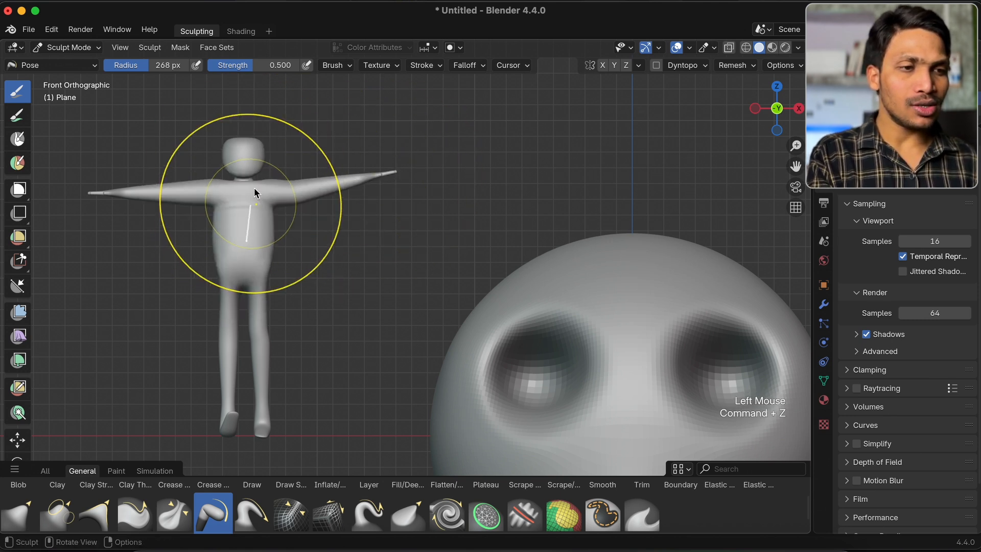
{"action": "key", "text": "f"}
{"action": "left_click", "coordinate": [233, 162]}
{"action": "key", "text": "f"}
{"action": "left_click", "coordinate": [241, 154]}
{"action": "mouse_move", "coordinate": [233, 149]}
{"action": "left_mouse_down"}
{"action": "mouse_move", "coordinate": [244, 151]}
{"action": "mouse_move", "coordinate": [216, 148]}
{"action": "mouse_move", "coordinate": [226, 149]}
{"action": "left_mouse_up"}
{"action": "key", "text": "super+z"}
{"action": "scroll", "coordinate": [226, 149], "scroll_direction": "up", "scroll_amount": 5}
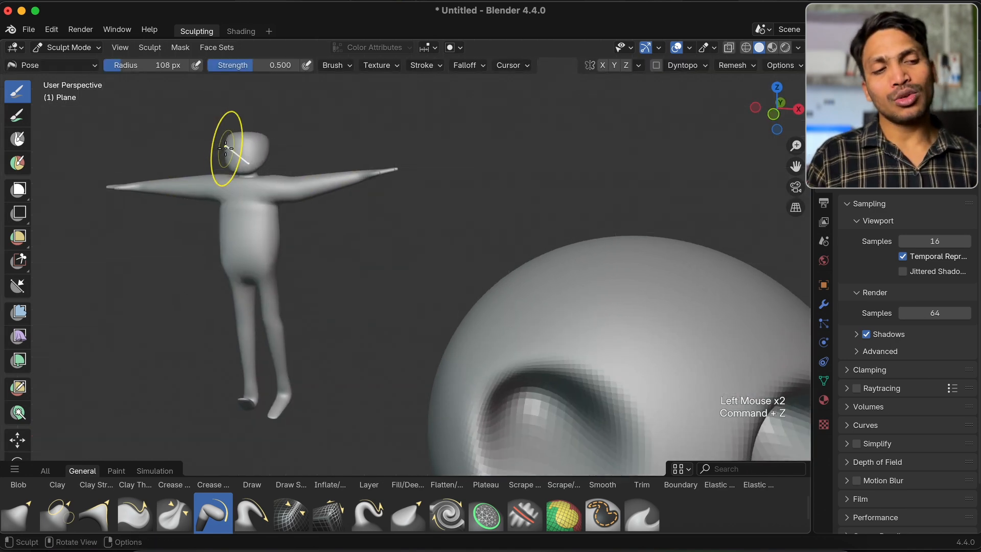
{"action": "scroll", "coordinate": [225, 149], "scroll_direction": "down", "scroll_amount": 1}
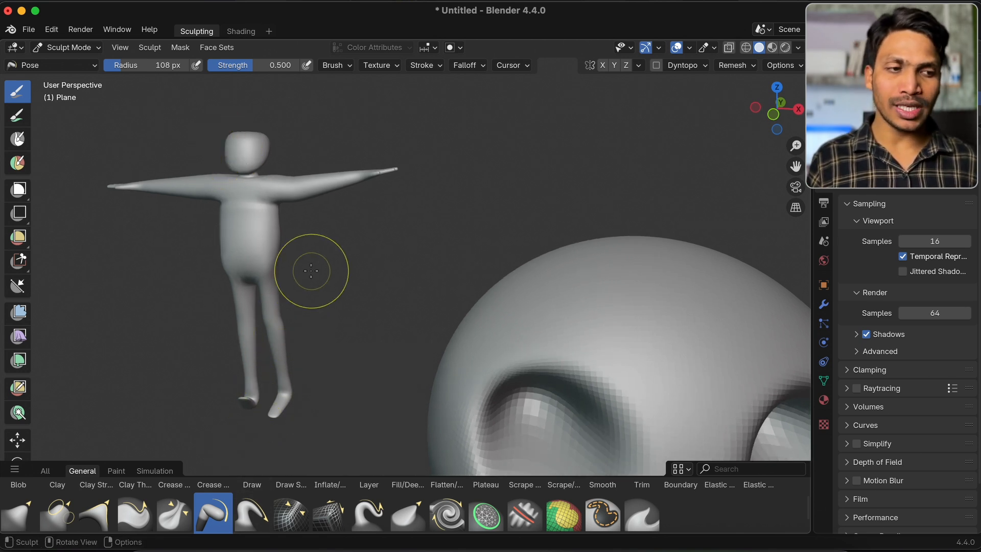
Select the Snake Hook brush and switch sculpting from the humanoid figure to the Quad Sphere
{"action": "scroll", "coordinate": [304, 302], "scroll_direction": "right", "scroll_amount": 3}
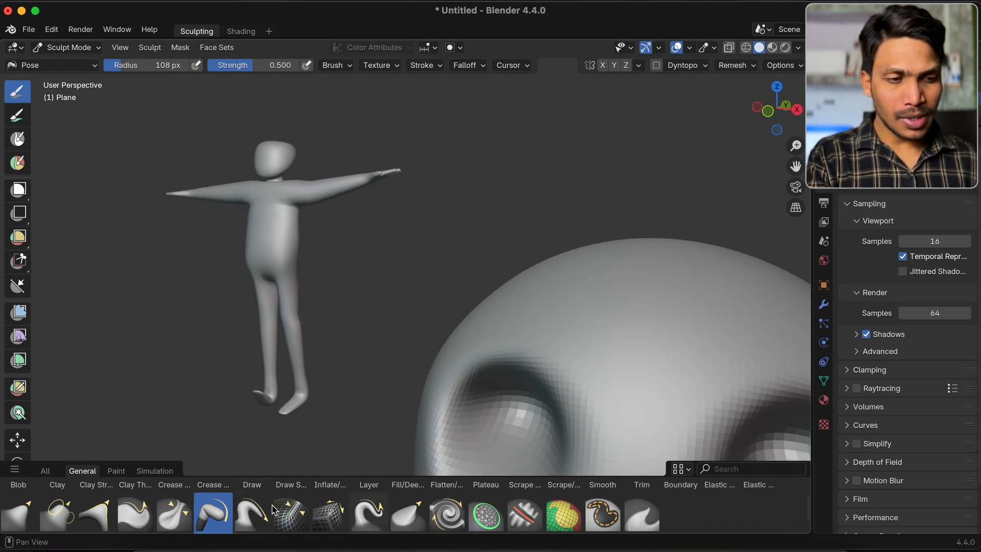
{"action": "scroll", "coordinate": [302, 506], "scroll_direction": "down", "scroll_amount": 3}
{"action": "left_click", "coordinate": [369, 506]}
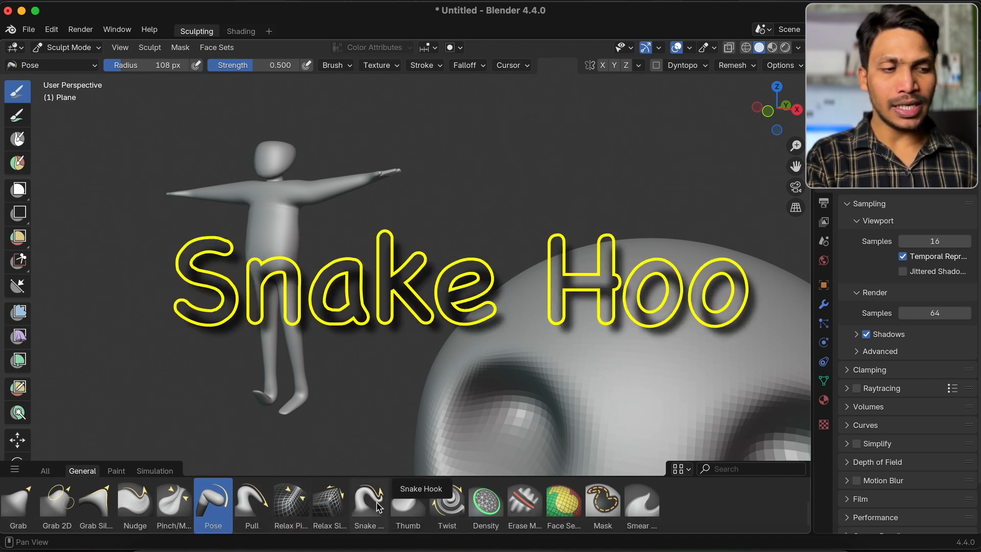
{"action": "scroll", "coordinate": [561, 341], "scroll_direction": "down", "scroll_amount": 5, "text": "shift"}
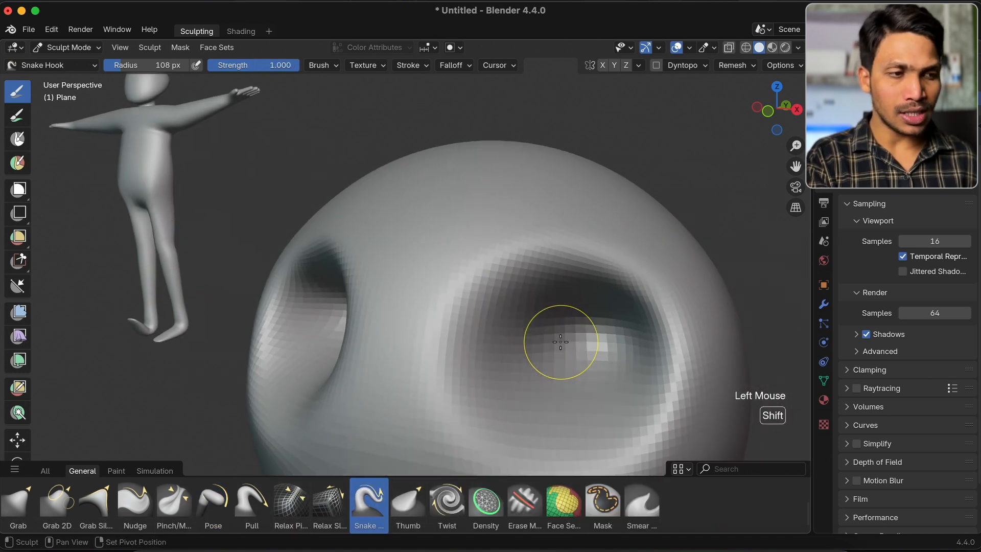
{"action": "scroll", "coordinate": [559, 337], "scroll_direction": "down", "scroll_amount": 2, "text": "super"}
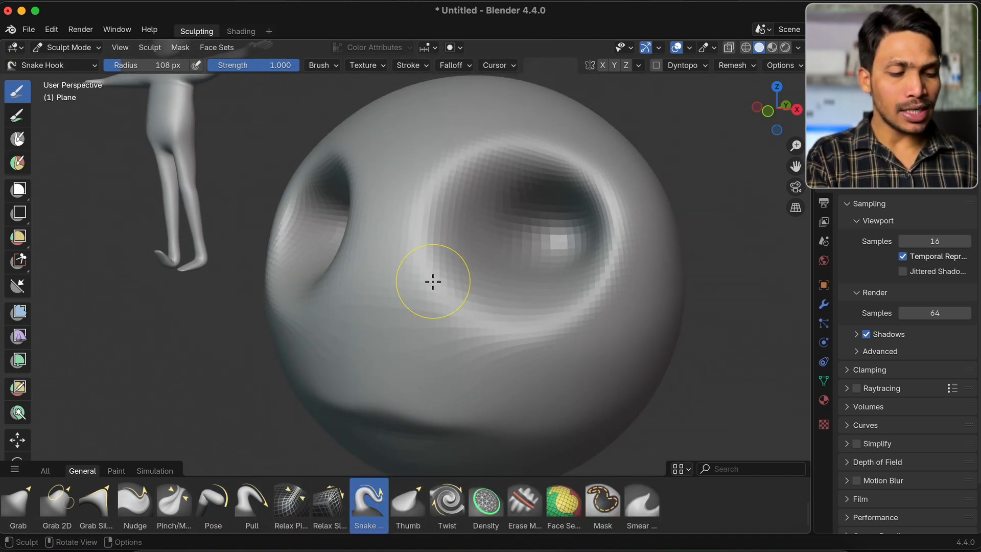
{"action": "key", "text": "alt+q"}
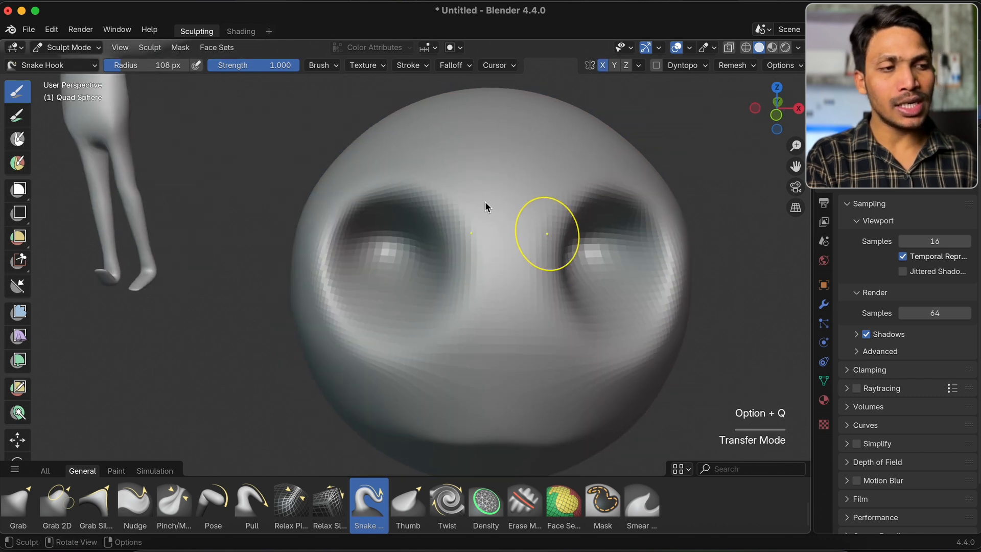
{"action": "scroll", "coordinate": [460, 235], "scroll_direction": "right", "scroll_amount": 3, "text": "shift"}
{"action": "scroll", "coordinate": [460, 234], "scroll_direction": "down", "scroll_amount": 2, "text": "super"}
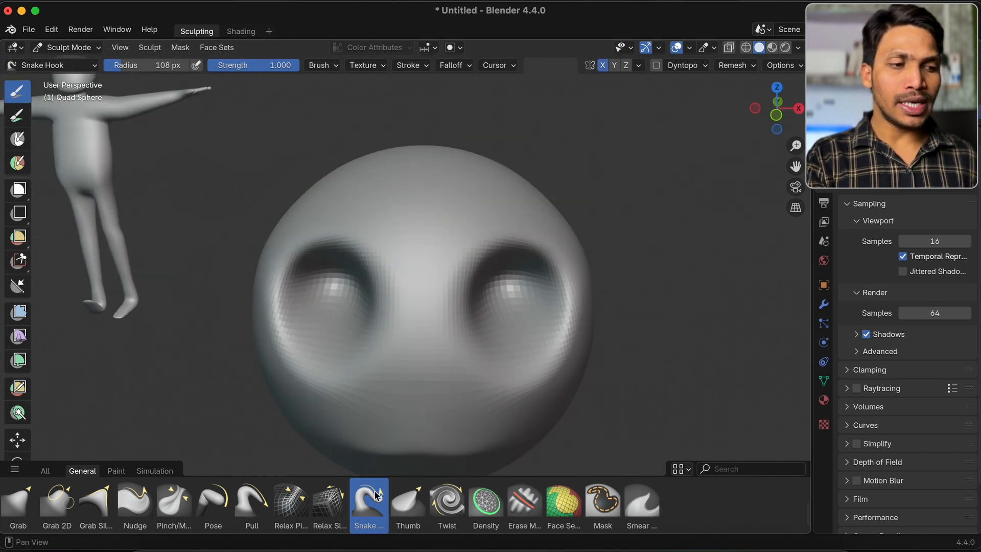
{"action": "scroll", "coordinate": [414, 280], "scroll_direction": "up", "scroll_amount": 2}
Undo a mirrored Snake Hook stroke, turn off X symmetry, and pull six separate hair-like spikes out of the sphere's upper part
{"action": "left_click_drag", "start_coordinate": [417, 224], "coordinate": [482, 166]}
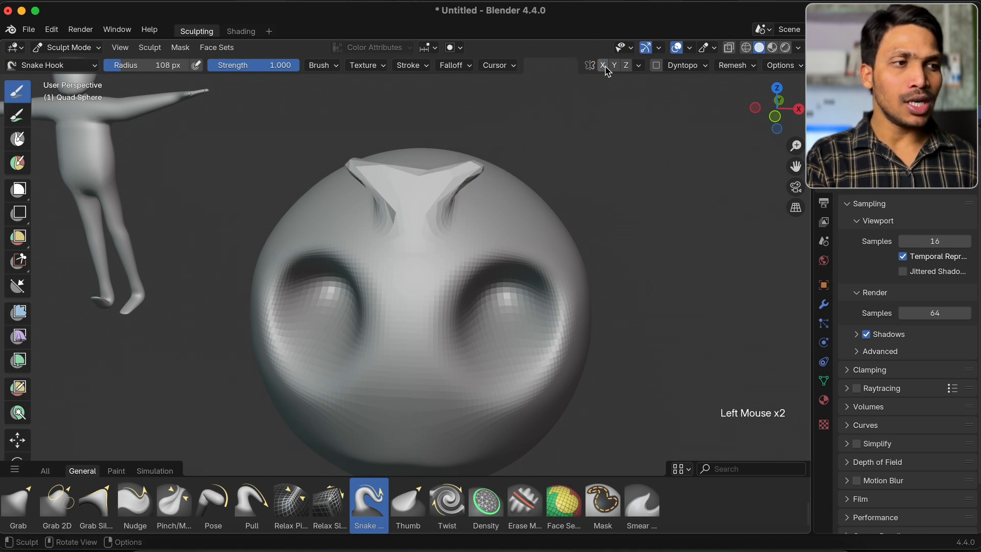
{"action": "key", "text": "super+z"}
{"action": "left_click_drag", "start_coordinate": [443, 202], "coordinate": [505, 162]}
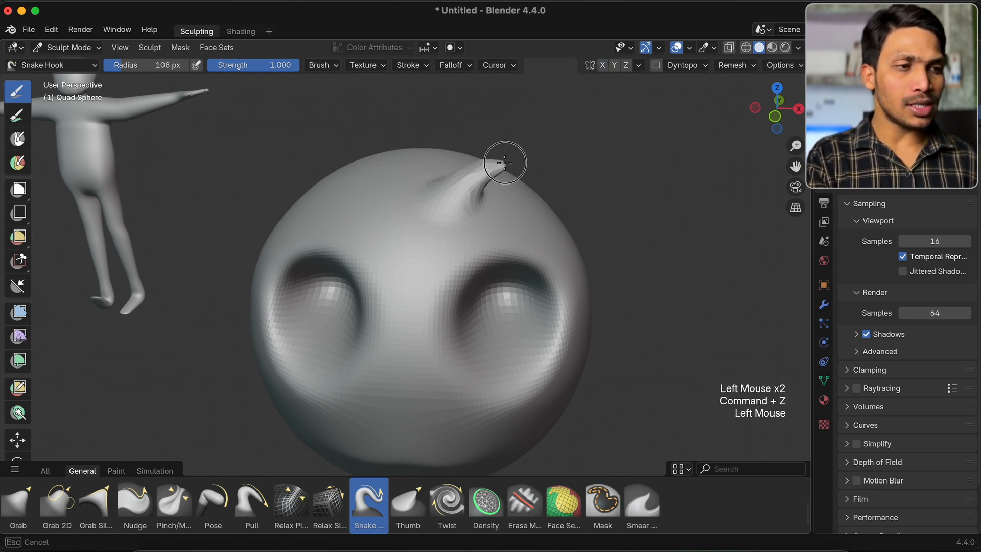
{"action": "left_click_drag", "start_coordinate": [402, 180], "coordinate": [304, 164]}
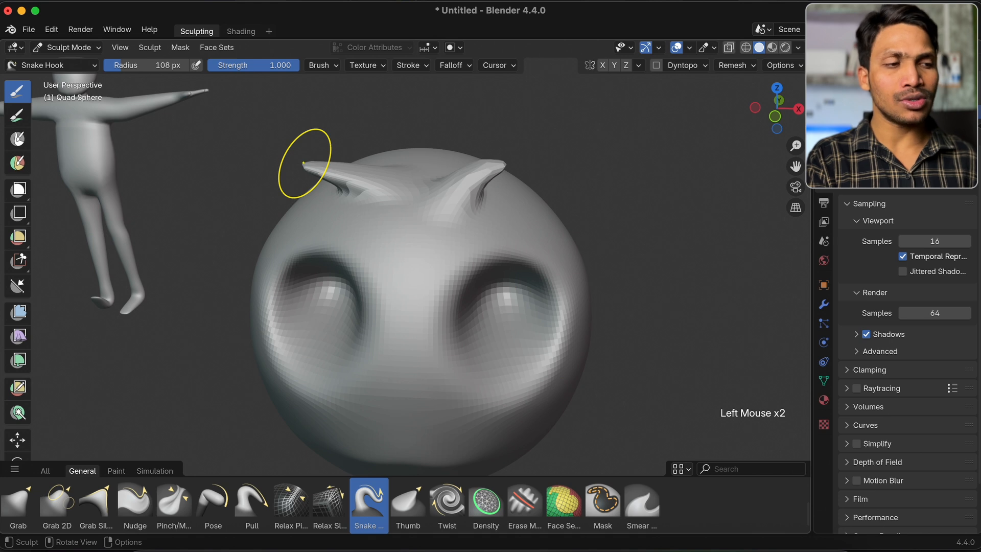
{"action": "left_click_drag", "start_coordinate": [381, 227], "coordinate": [435, 166]}
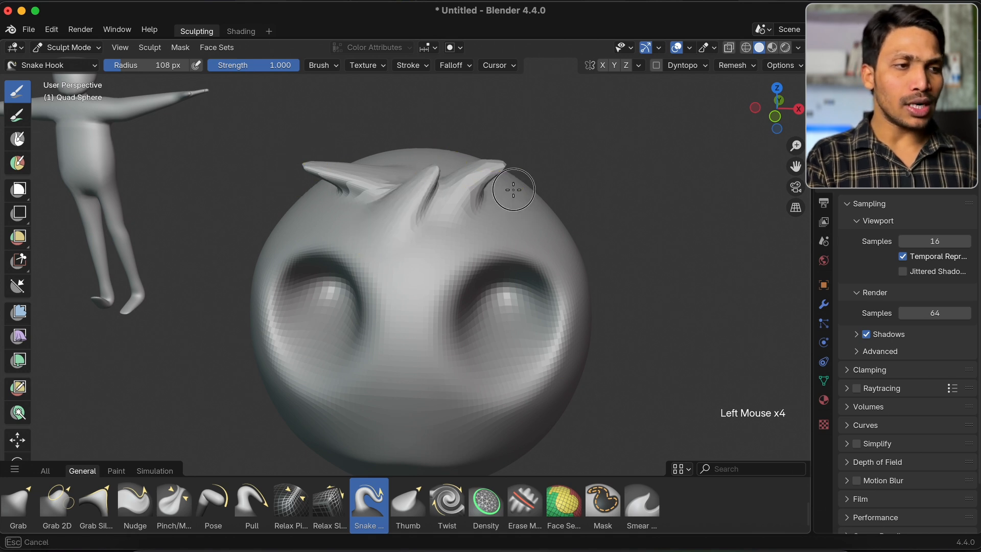
{"action": "left_click_drag", "start_coordinate": [506, 196], "coordinate": [585, 139]}
{"action": "left_click_drag", "start_coordinate": [397, 140], "coordinate": [350, 121]}
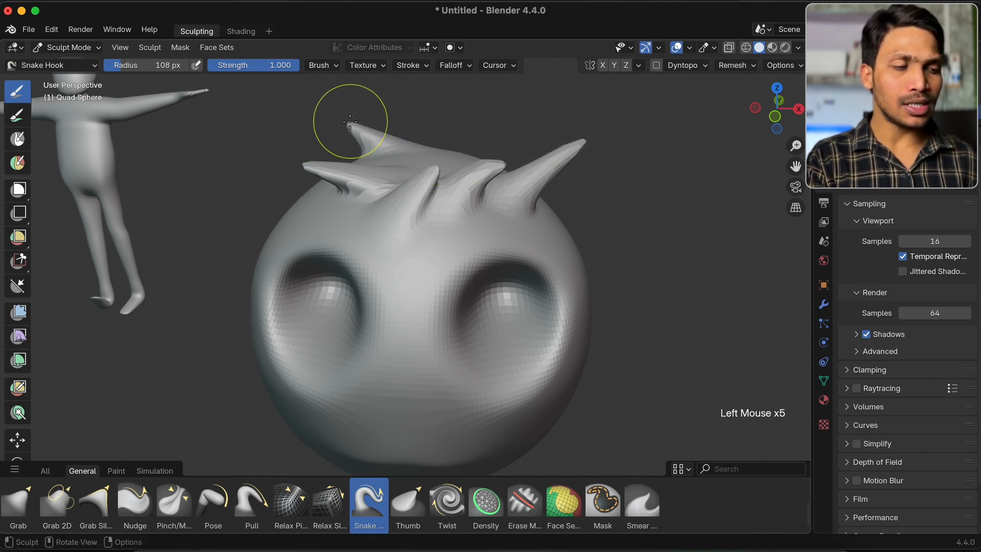
{"action": "left_click_drag", "start_coordinate": [417, 139], "coordinate": [453, 113]}
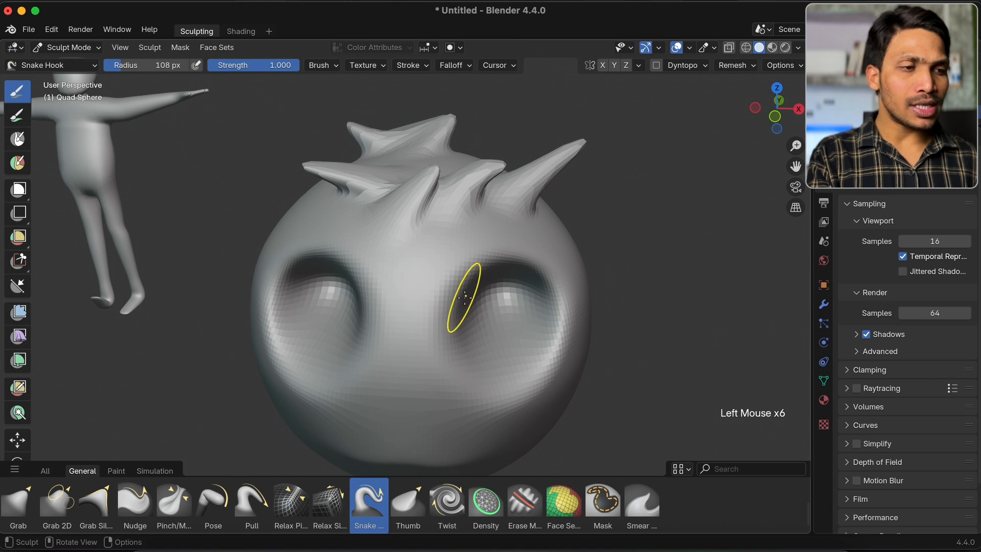
{"action": "mouse_move", "coordinate": [431, 264]}
{"action": "left_mouse_down"}
{"action": "mouse_move", "coordinate": [401, 355]}
{"action": "mouse_move", "coordinate": [532, 317]}
{"action": "mouse_move", "coordinate": [401, 210]}
{"action": "mouse_move", "coordinate": [355, 225]}
{"action": "left_mouse_up"}
{"action": "key", "text": "super+z"}
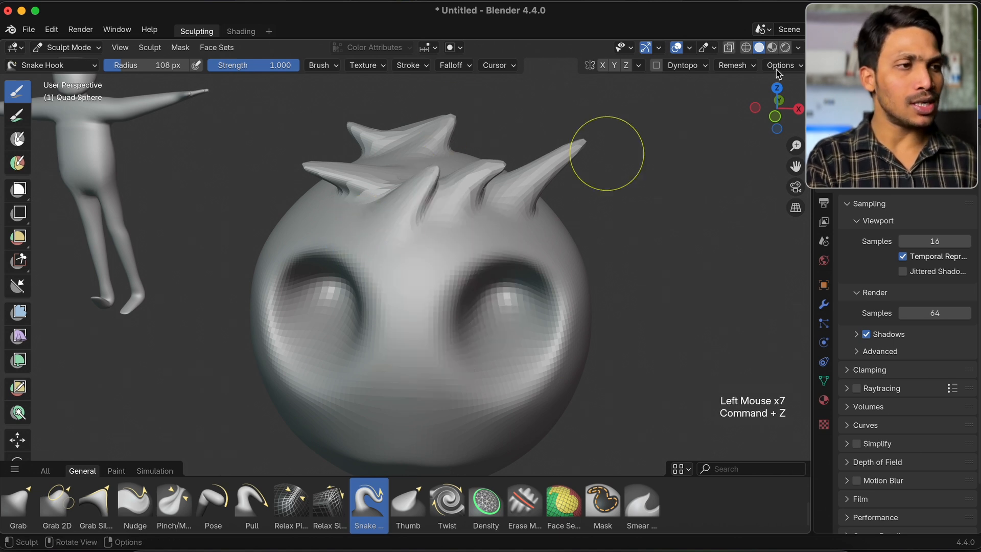
Enable Dyntopo for the Quad Sphere and check its detail size, refine method and detailing settings
{"action": "left_click", "coordinate": [657, 65]}
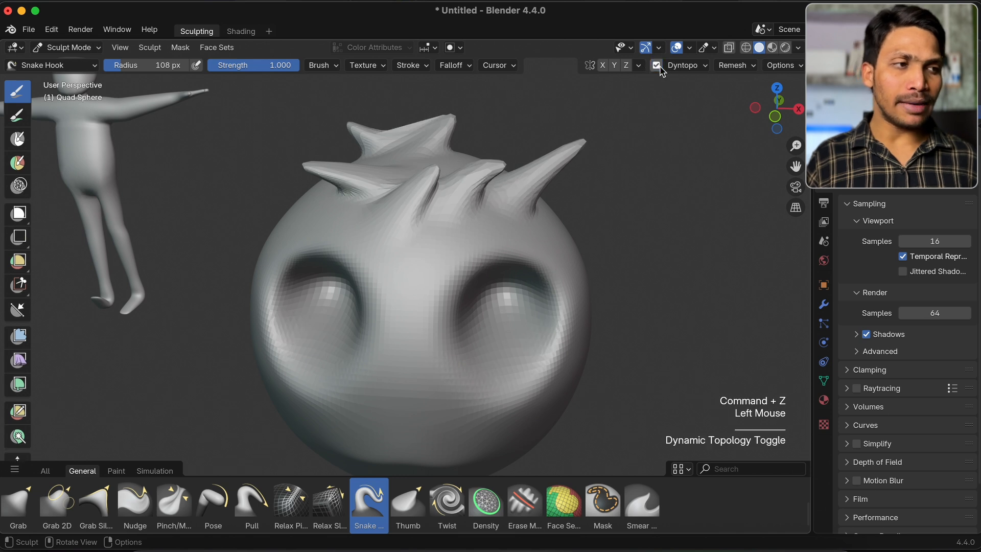
{"action": "left_click", "coordinate": [693, 66]}
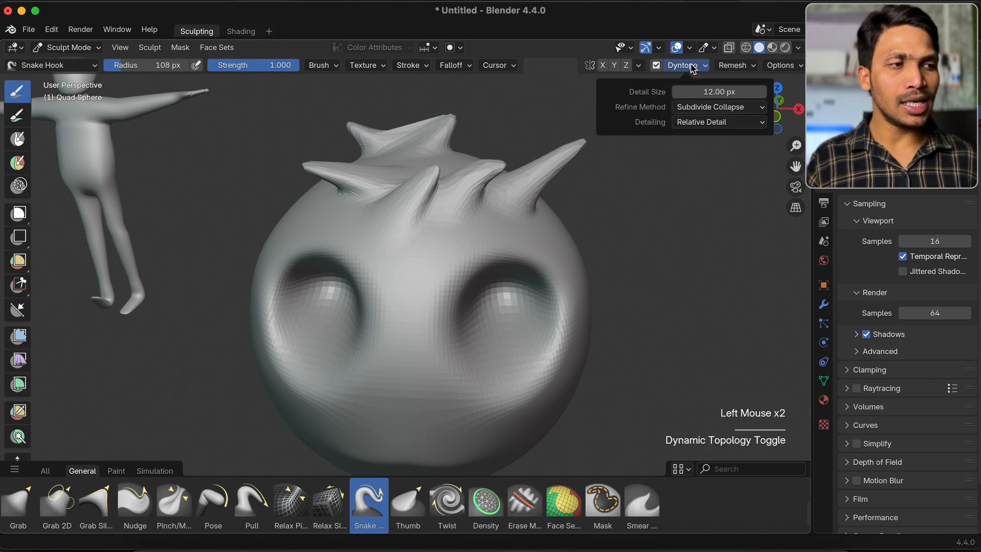
{"action": "left_click", "coordinate": [692, 66]}
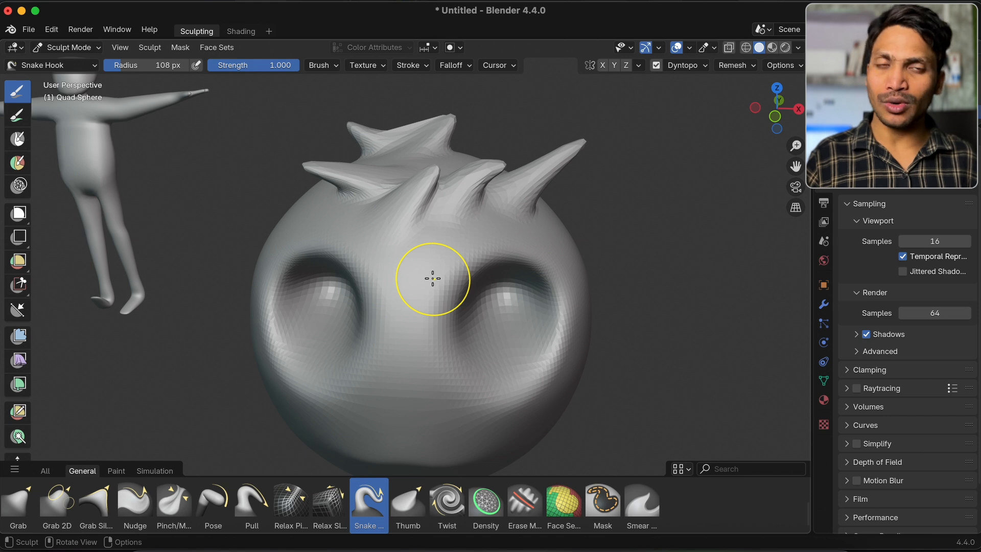
Select the Blob brush, view a smooth side of the sphere, and set the brush radius to 262 px
{"action": "scroll", "coordinate": [125, 501], "scroll_direction": "up", "scroll_amount": 2}
{"action": "left_click", "coordinate": [18, 506]}
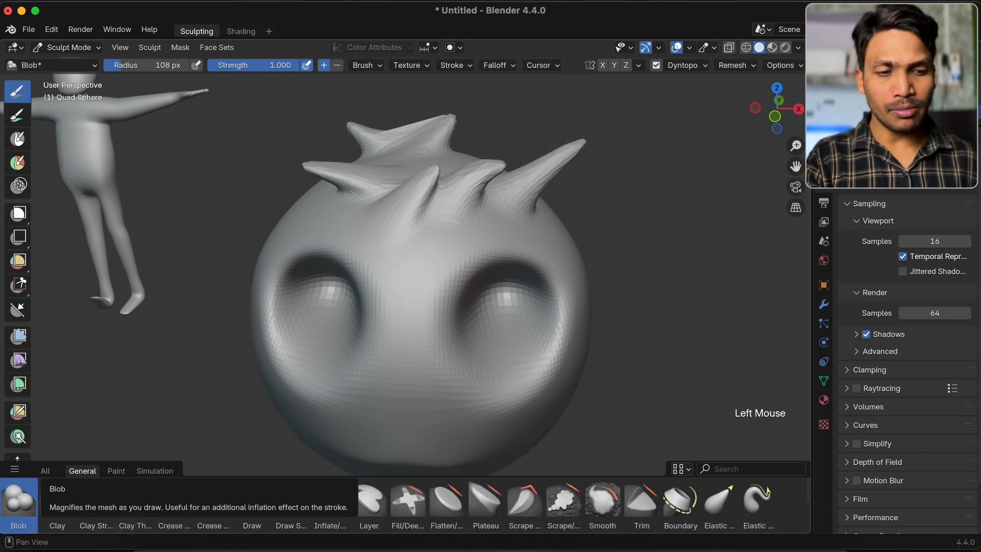
{"action": "scroll", "coordinate": [391, 286], "scroll_direction": "right", "scroll_amount": 10}
{"action": "key", "text": "f"}
{"action": "left_click", "coordinate": [466, 283]}
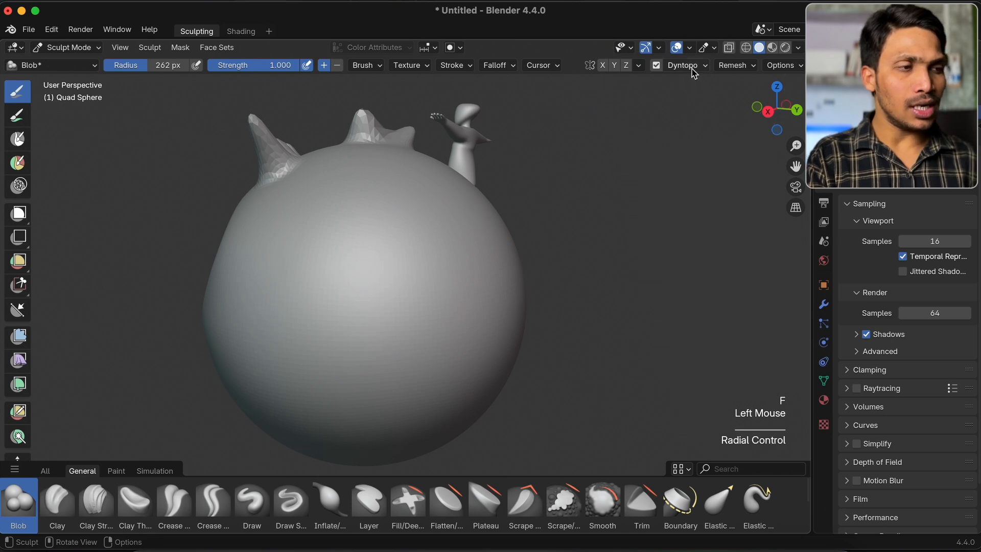
With Dyntopo on, apply repeated Blob dabs at one spot on the sphere's smooth side to grow a long horn
{"action": "left_click", "coordinate": [385, 284]}
{"action": "left_click", "coordinate": [385, 284]}
{"action": "left_click", "coordinate": [385, 284]}
{"action": "left_click", "coordinate": [385, 284]}
{"action": "left_click", "coordinate": [385, 284]}
{"action": "left_click", "coordinate": [385, 283]}
{"action": "left_click", "coordinate": [385, 283]}
{"action": "left_click", "coordinate": [385, 283]}
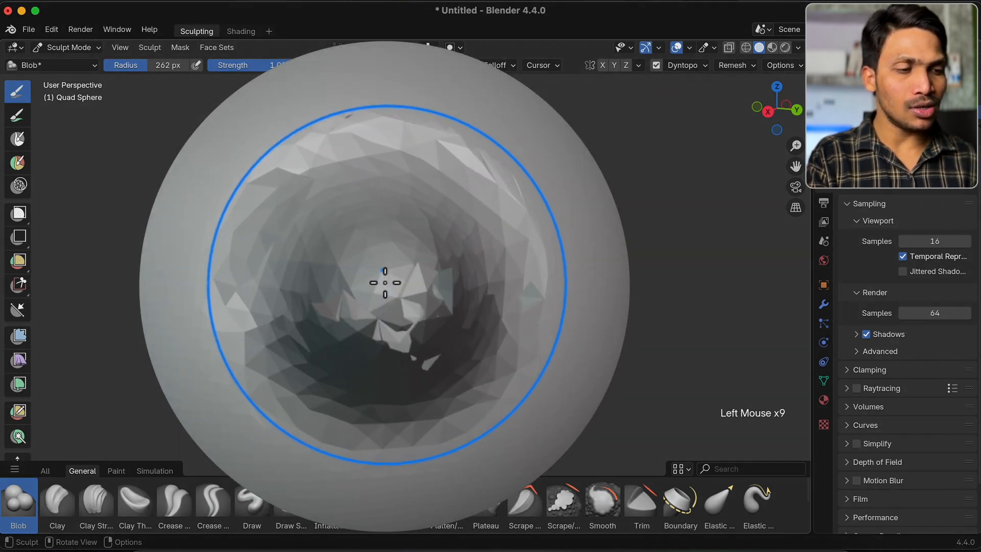
{"action": "triple_click", "coordinate": [385, 283]}
{"action": "triple_click", "coordinate": [385, 282]}
{"action": "triple_click", "coordinate": [385, 283]}
{"action": "triple_click", "coordinate": [385, 282]}
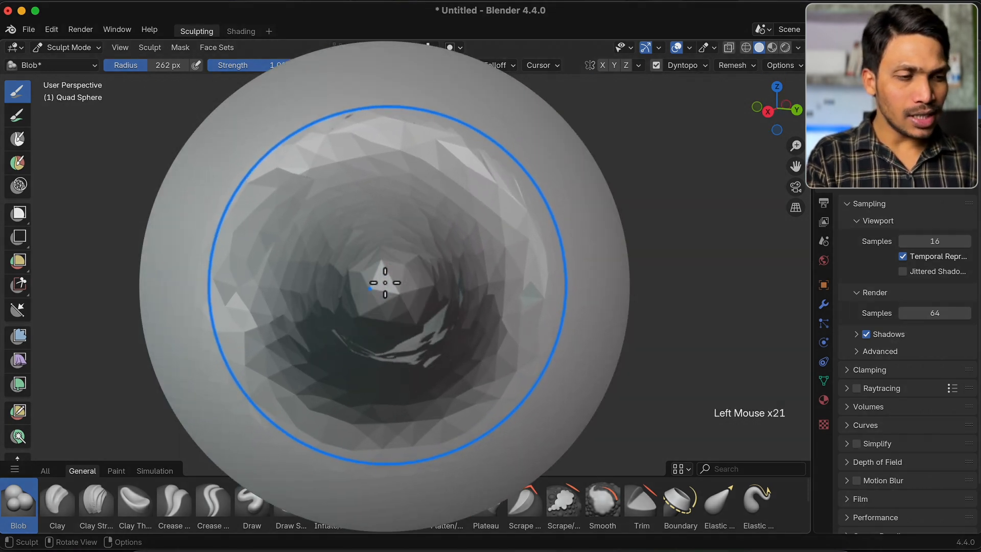
{"action": "triple_click", "coordinate": [385, 282]}
{"action": "triple_click", "coordinate": [385, 283]}
{"action": "triple_click", "coordinate": [385, 283]}
{"action": "triple_click", "coordinate": [385, 282]}
{"action": "left_click", "coordinate": [385, 282]}
{"action": "triple_click", "coordinate": [385, 282]}
{"action": "triple_click", "coordinate": [386, 283]}
{"action": "triple_click", "coordinate": [385, 284]}
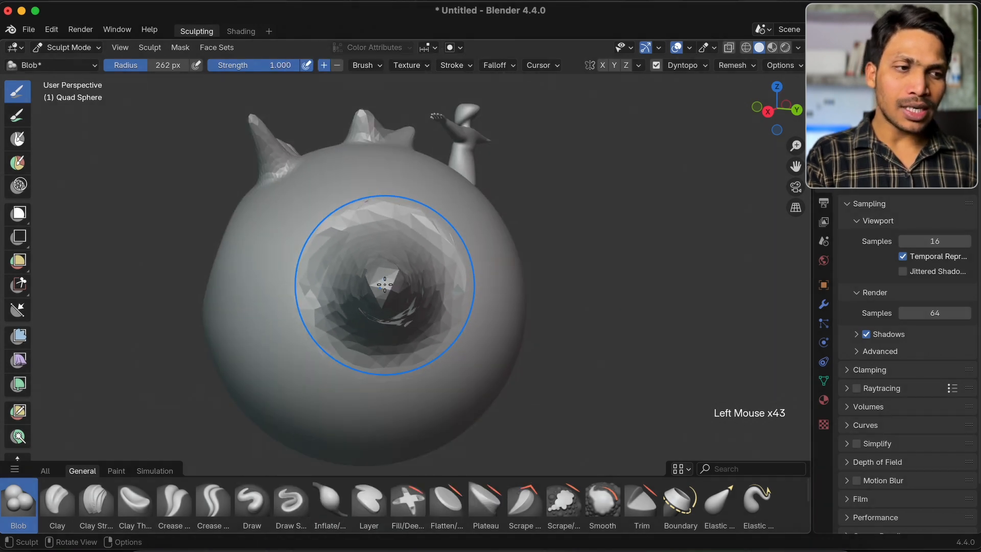
{"action": "triple_click", "coordinate": [385, 284]}
{"action": "double_click", "coordinate": [385, 284]}
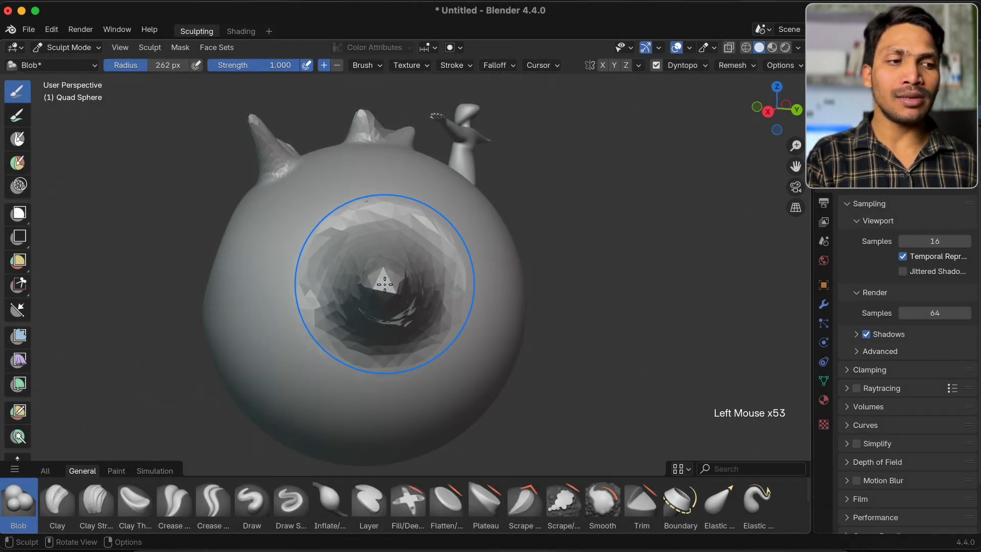
{"action": "double_click", "coordinate": [385, 284]}
{"action": "double_click", "coordinate": [385, 284]}
{"action": "triple_click", "coordinate": [384, 284]}
{"action": "left_click", "coordinate": [384, 284]}
{"action": "scroll", "coordinate": [385, 284], "scroll_direction": "right", "scroll_amount": 5}
{"action": "scroll", "coordinate": [385, 284], "scroll_direction": "down", "scroll_amount": 4, "text": "super"}
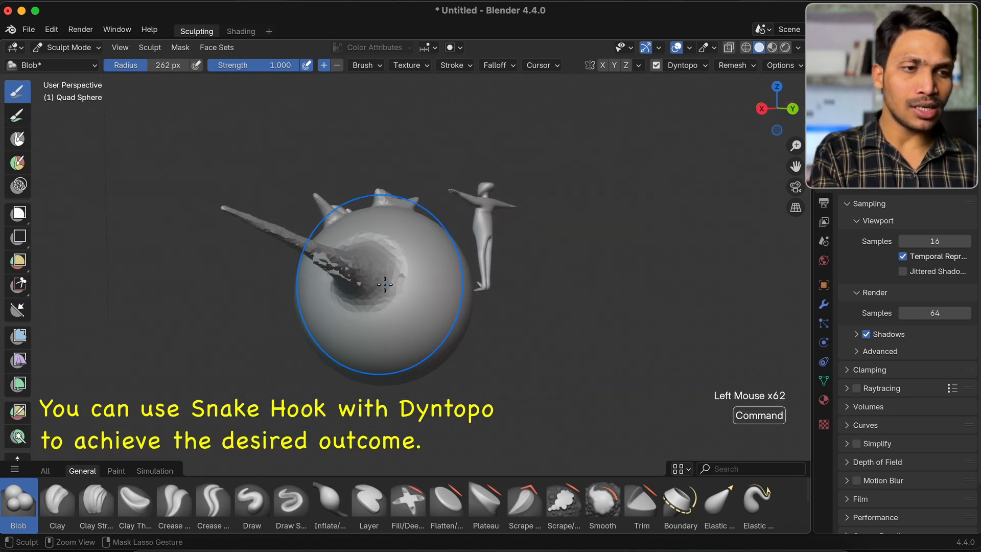
Disable Dyntopo and grow a second horn with repeated Blob dabs at one spot on the back of the sphere
{"action": "left_click", "coordinate": [656, 65]}
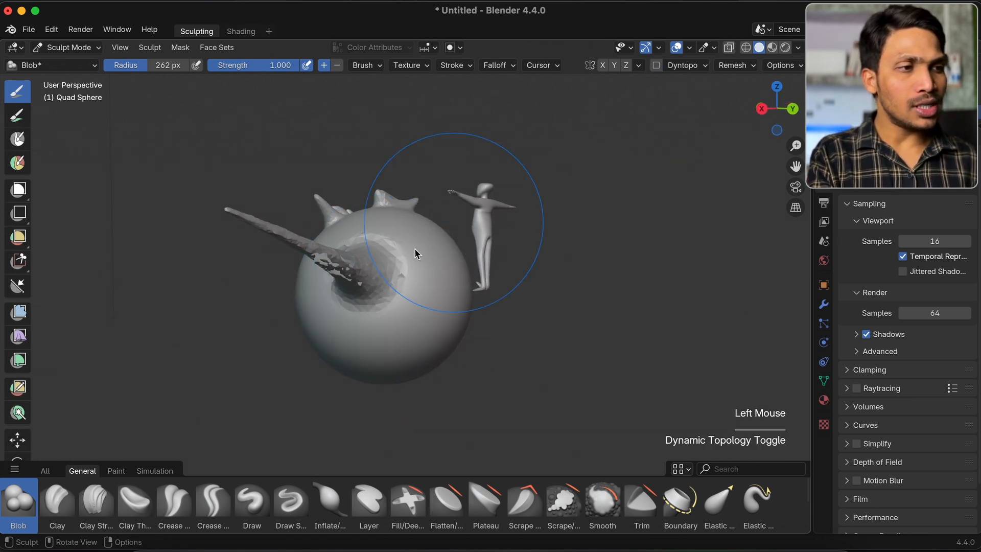
{"action": "scroll", "coordinate": [413, 248], "scroll_direction": "up", "scroll_amount": 4, "text": "super"}
{"action": "scroll", "coordinate": [413, 248], "scroll_direction": "up", "scroll_amount": 3, "text": "super"}
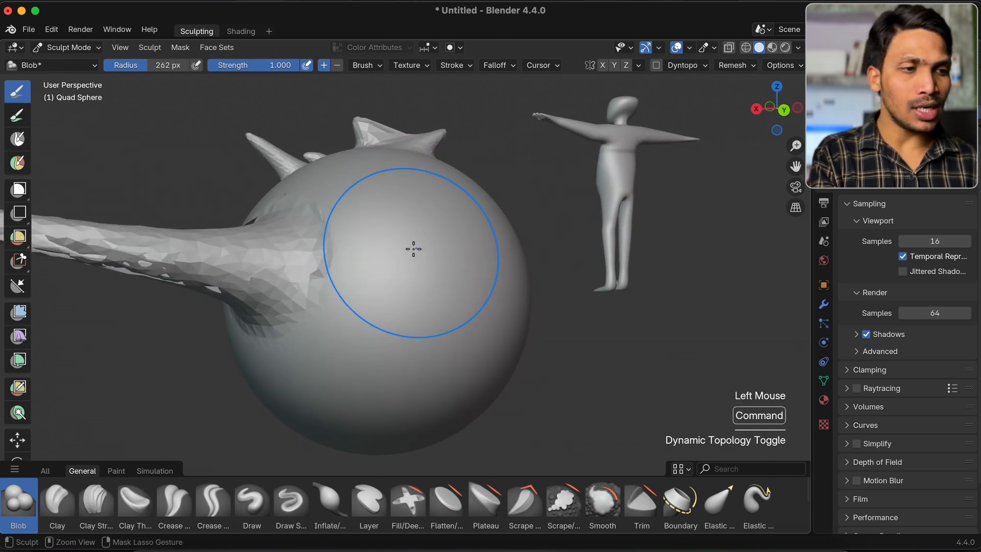
{"action": "left_click_drag", "start_coordinate": [413, 249], "coordinate": [414, 249]}
{"action": "left_click", "coordinate": [413, 250]}
{"action": "left_click", "coordinate": [414, 250]}
{"action": "left_click", "coordinate": [413, 249]}
{"action": "left_click", "coordinate": [414, 249]}
{"action": "left_click", "coordinate": [414, 246]}
{"action": "left_click", "coordinate": [413, 246]}
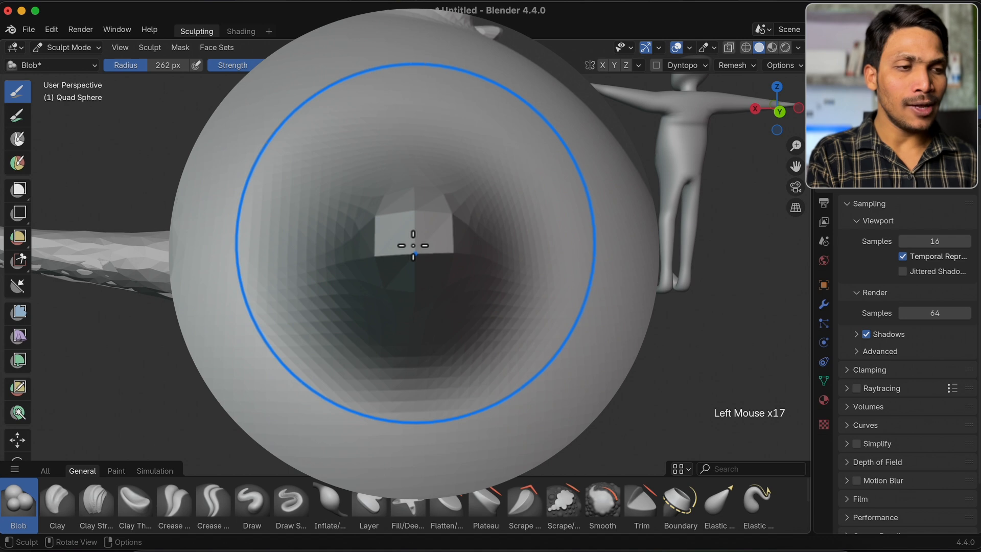
{"action": "left_click", "coordinate": [413, 245]}
{"action": "left_click", "coordinate": [413, 246]}
{"action": "left_click", "coordinate": [414, 246]}
{"action": "left_click", "coordinate": [413, 246]}
{"action": "left_click", "coordinate": [413, 245]}
{"action": "left_click", "coordinate": [413, 246]}
{"action": "left_click", "coordinate": [413, 246]}
{"action": "left_click", "coordinate": [414, 246]}
{"action": "left_click", "coordinate": [413, 245]}
{"action": "left_click", "coordinate": [414, 246]}
{"action": "left_click", "coordinate": [413, 246]}
{"action": "left_click", "coordinate": [414, 246]}
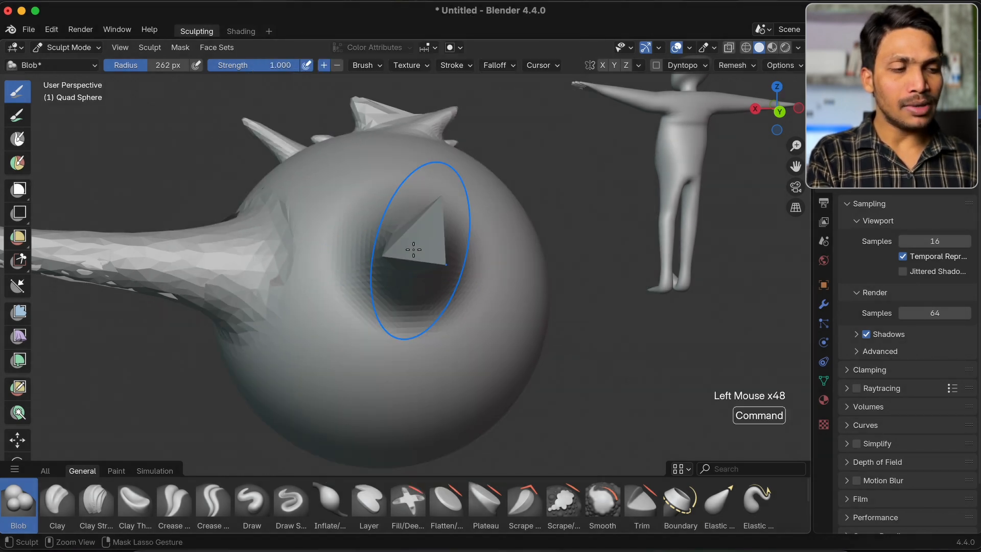
{"action": "scroll", "coordinate": [413, 249], "scroll_direction": "down", "scroll_amount": 2, "text": "super"}
{"action": "scroll", "coordinate": [413, 250], "scroll_direction": "right", "scroll_amount": 5}
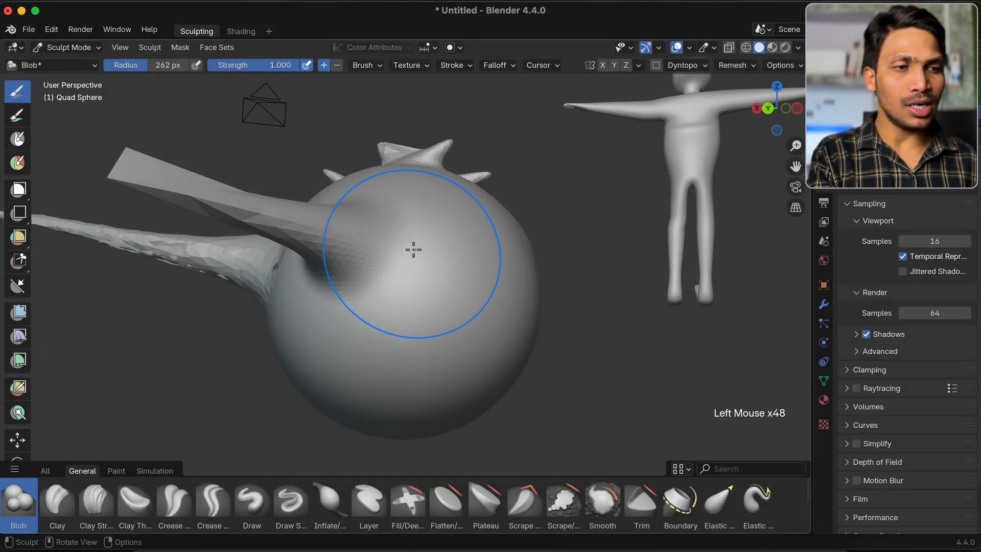
Select the Elastic Grab brush, try stretching a smooth side of the sphere outward, and undo the last stroke
{"action": "scroll", "coordinate": [413, 250], "scroll_direction": "down", "scroll_amount": 3, "text": "super"}
{"action": "scroll", "coordinate": [230, 251], "scroll_direction": "up", "scroll_amount": 5, "text": "super"}
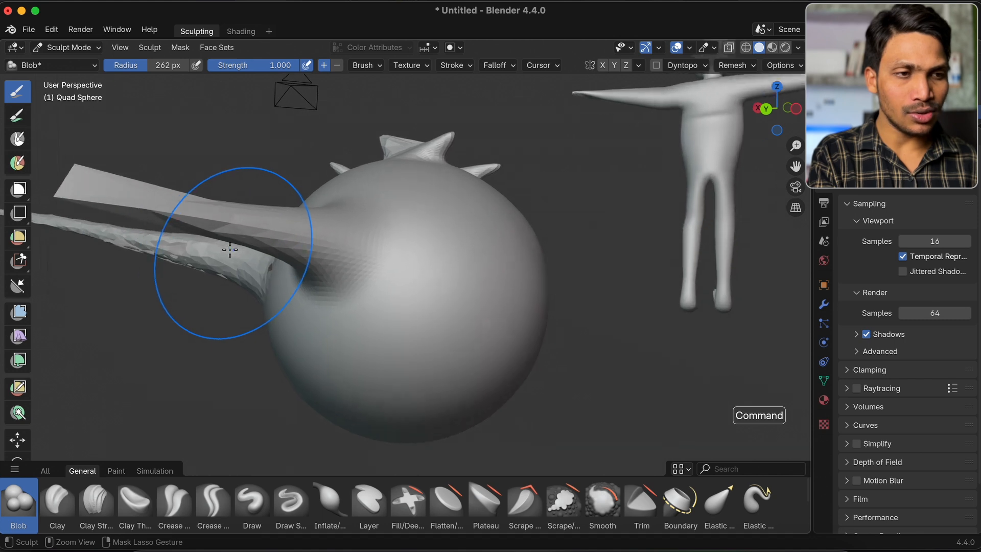
{"action": "left_click", "coordinate": [719, 503]}
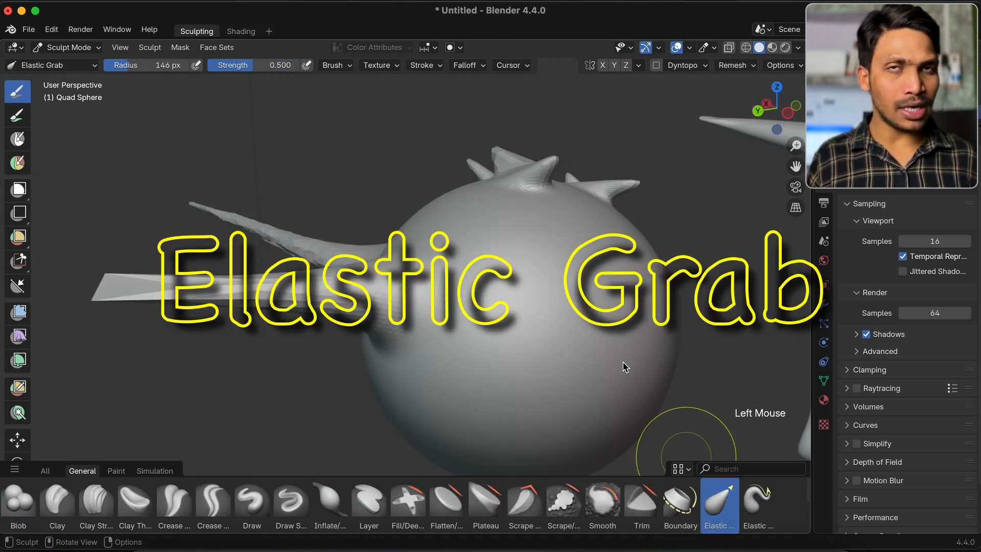
{"action": "scroll", "coordinate": [565, 281], "scroll_direction": "down", "scroll_amount": 3, "text": "super"}
{"action": "scroll", "coordinate": [564, 281], "scroll_direction": "up", "scroll_amount": 4}
{"action": "scroll", "coordinate": [565, 281], "scroll_direction": "up", "scroll_amount": 1}
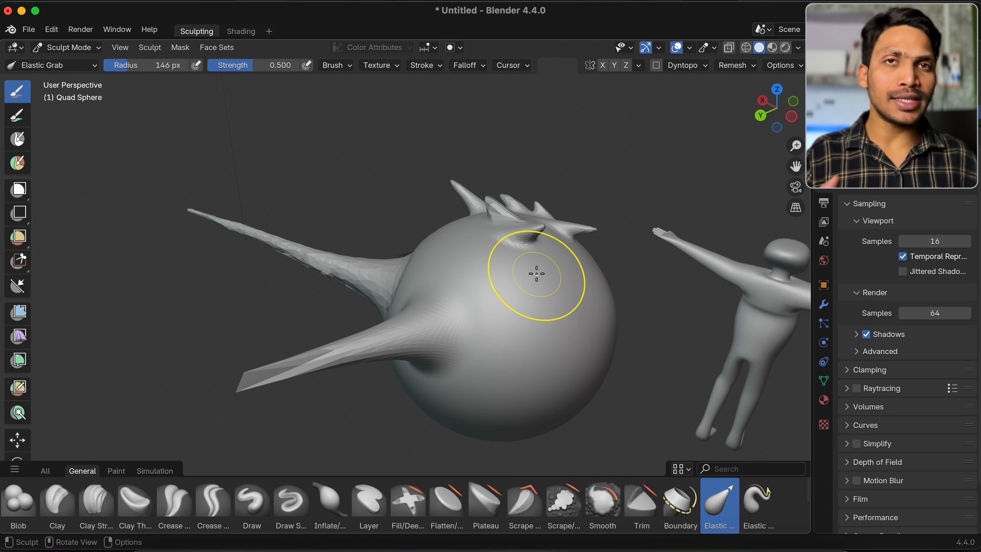
{"action": "scroll", "coordinate": [537, 274], "scroll_direction": "left", "scroll_amount": 6}
{"action": "mouse_move", "coordinate": [573, 251]}
{"action": "left_mouse_down"}
{"action": "mouse_move", "coordinate": [693, 226]}
{"action": "mouse_move", "coordinate": [637, 237]}
{"action": "mouse_move", "coordinate": [654, 234]}
{"action": "left_mouse_up"}
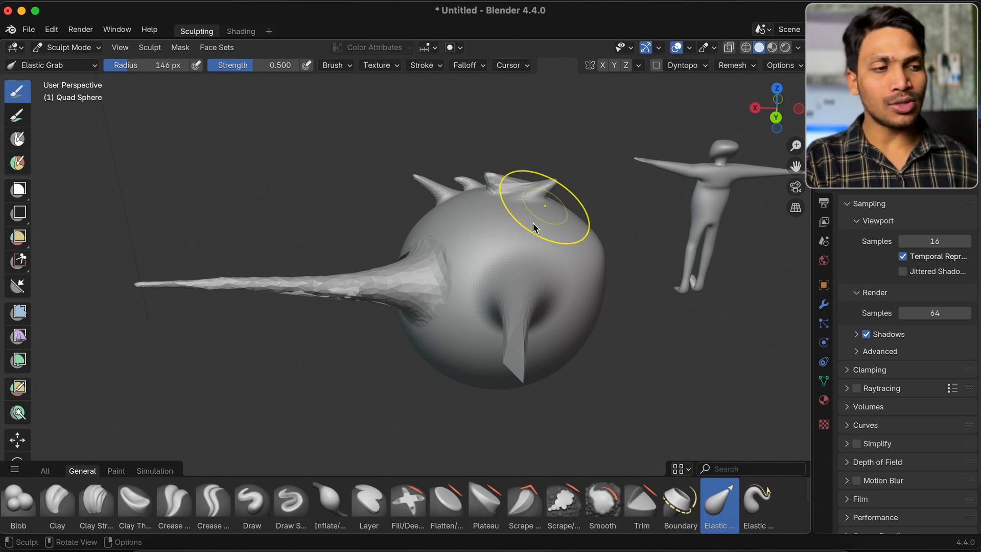
{"action": "left_click_drag", "start_coordinate": [600, 247], "coordinate": [712, 268]}
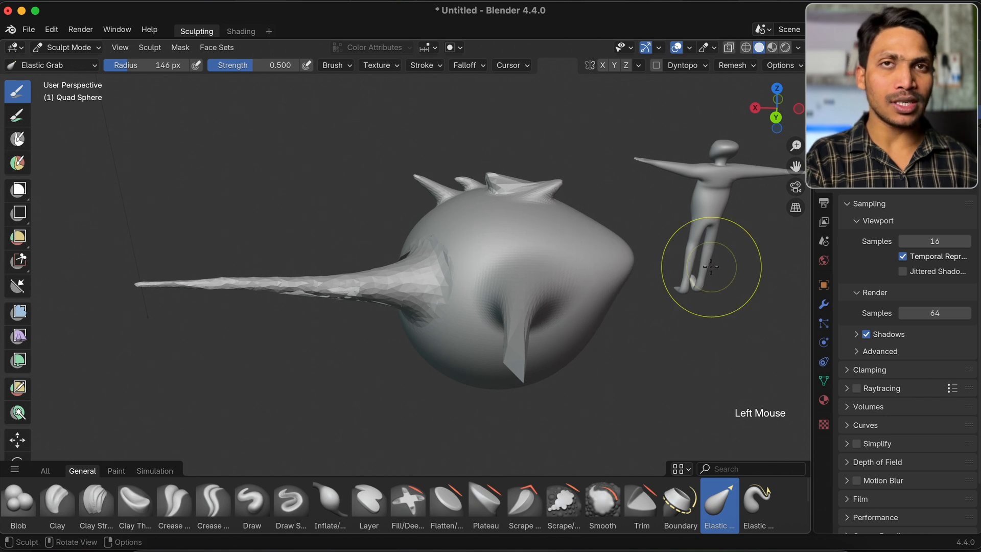
{"action": "key", "text": "super+z"}
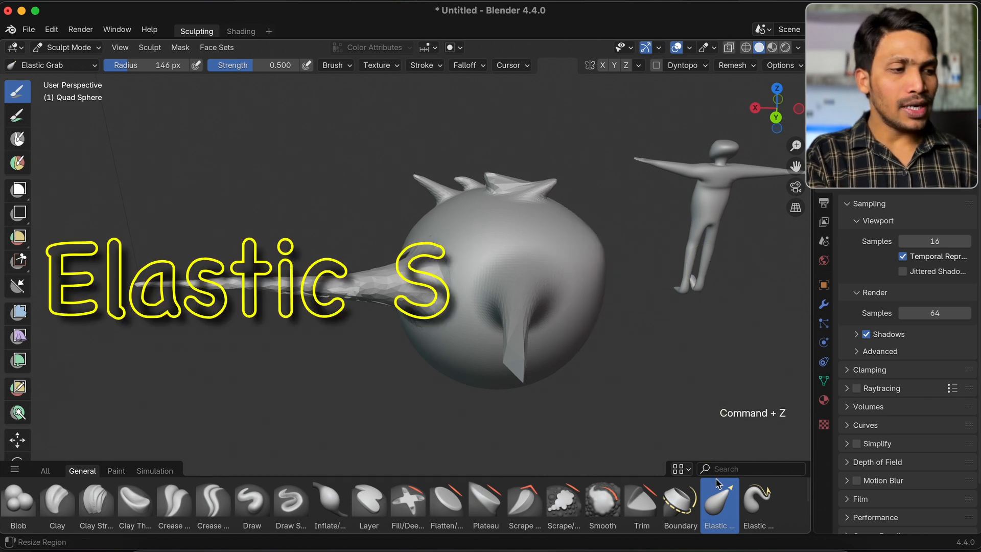
Select the Elastic Snake Hook brush, try swirling the sphere's surface beside the horns, and undo the strokes
{"action": "left_click", "coordinate": [756, 511]}
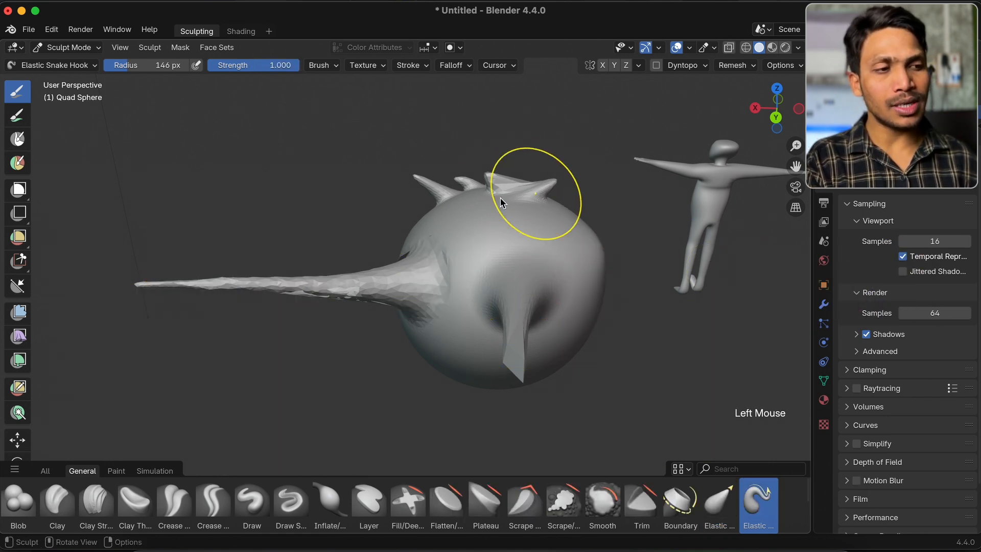
{"action": "mouse_move", "coordinate": [494, 228]}
{"action": "left_mouse_down"}
{"action": "mouse_move", "coordinate": [525, 235]}
{"action": "mouse_move", "coordinate": [401, 226]}
{"action": "mouse_move", "coordinate": [521, 197]}
{"action": "mouse_move", "coordinate": [504, 231]}
{"action": "mouse_move", "coordinate": [512, 243]}
{"action": "left_mouse_up"}
{"action": "key", "text": "super+z"}
{"action": "key", "text": "super+z"}
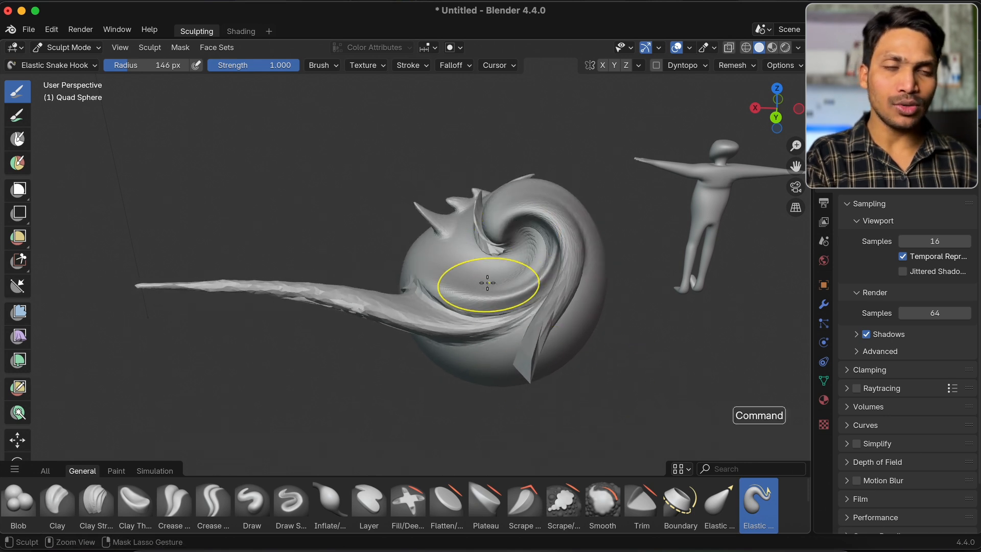
Select the Nudge brush and push the sphere's smooth surface between the two large horns and the small spikes
{"action": "scroll", "coordinate": [134, 501], "scroll_direction": "down", "scroll_amount": 2}
{"action": "left_click", "coordinate": [134, 500]}
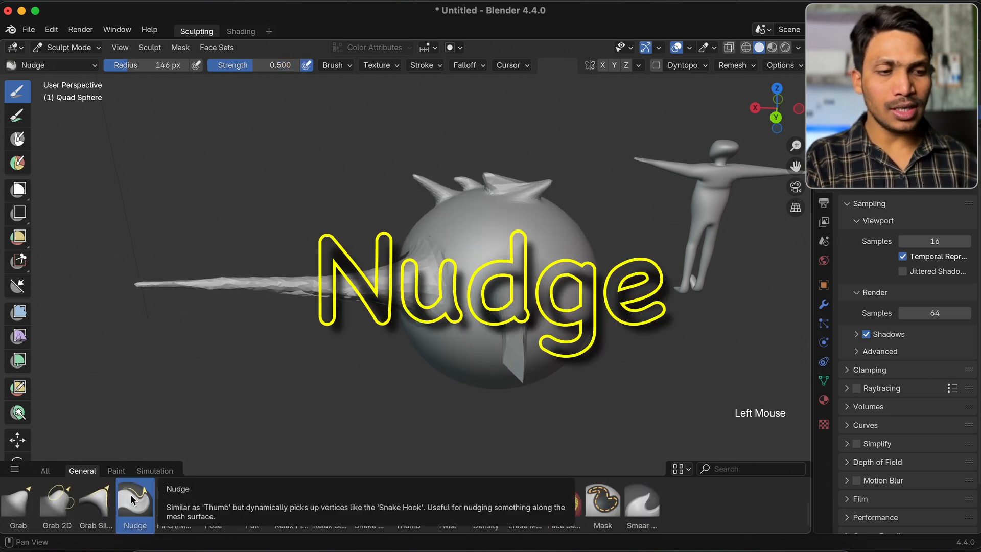
{"action": "scroll", "coordinate": [468, 291], "scroll_direction": "up", "scroll_amount": 4}
{"action": "scroll", "coordinate": [470, 294], "scroll_direction": "right", "scroll_amount": 5}
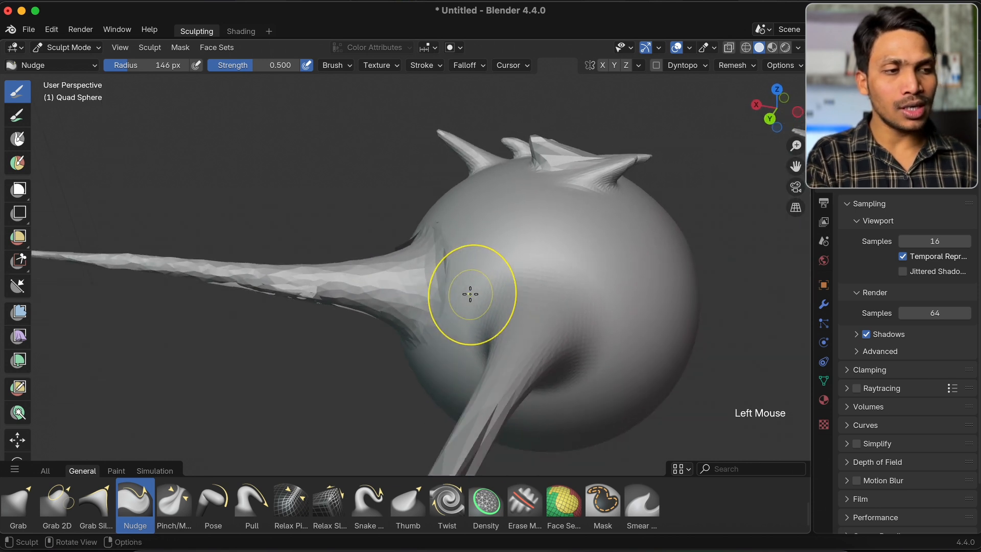
{"action": "scroll", "coordinate": [470, 294], "scroll_direction": "right", "scroll_amount": 3, "text": "shift"}
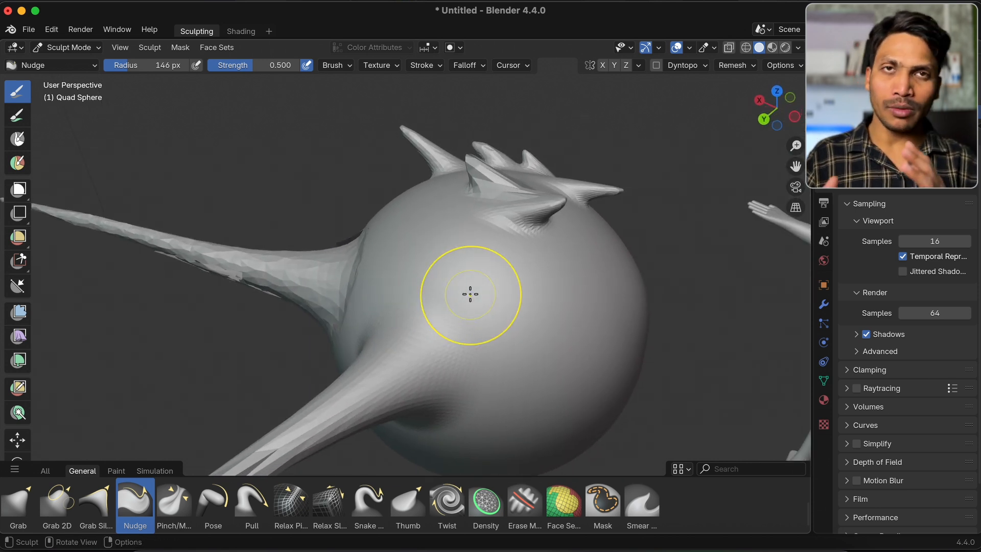
{"action": "left_click_drag", "start_coordinate": [518, 300], "coordinate": [510, 281]}
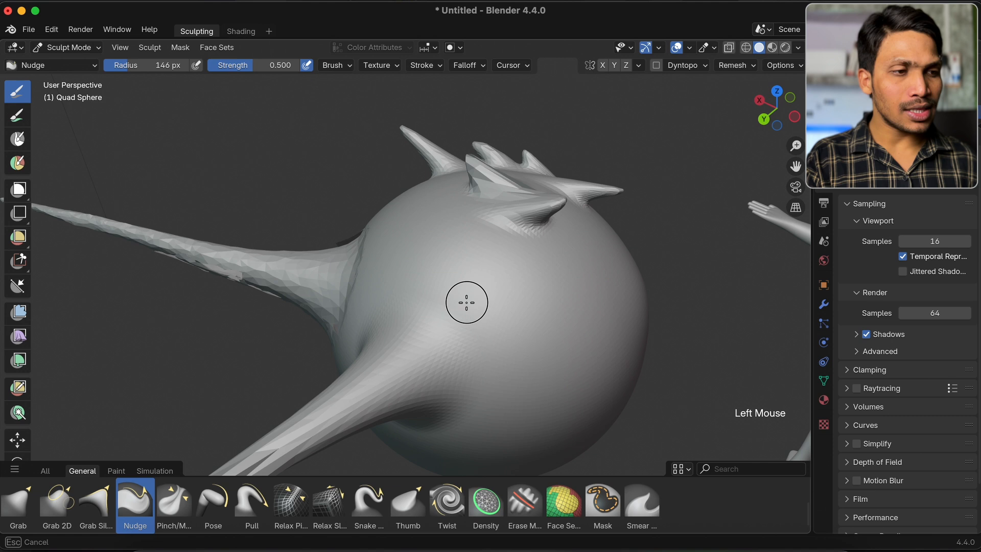
{"action": "scroll", "coordinate": [441, 321], "scroll_direction": "up", "scroll_amount": 3, "text": "super"}
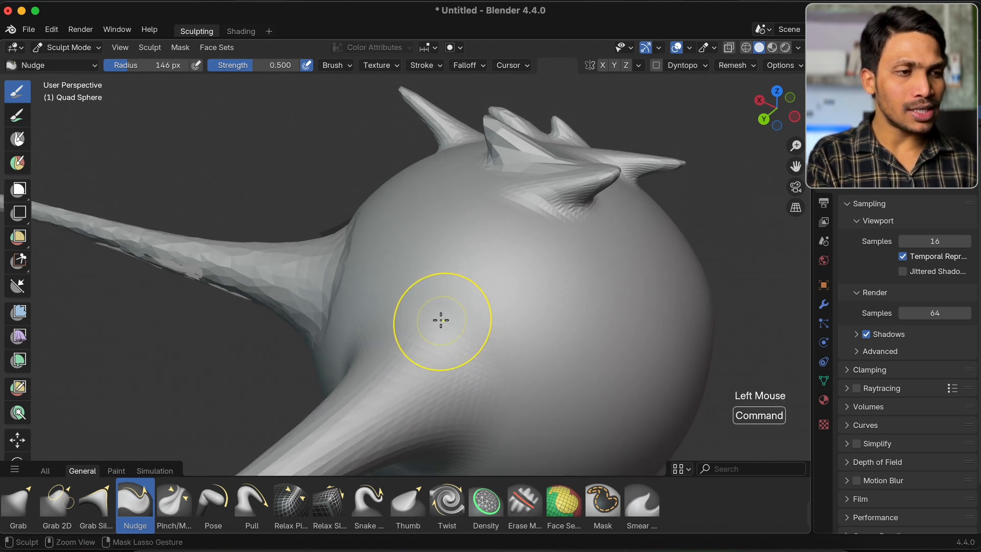
{"action": "left_click_drag", "start_coordinate": [500, 307], "coordinate": [505, 306]}
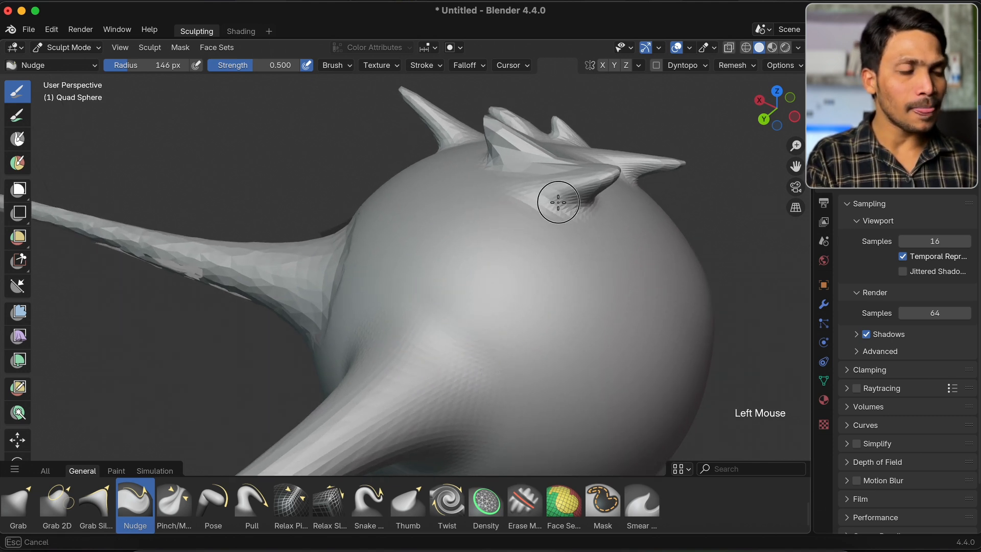
Enable the Wireframe viewport overlay and lower its opacity
{"action": "left_click", "coordinate": [690, 49]}
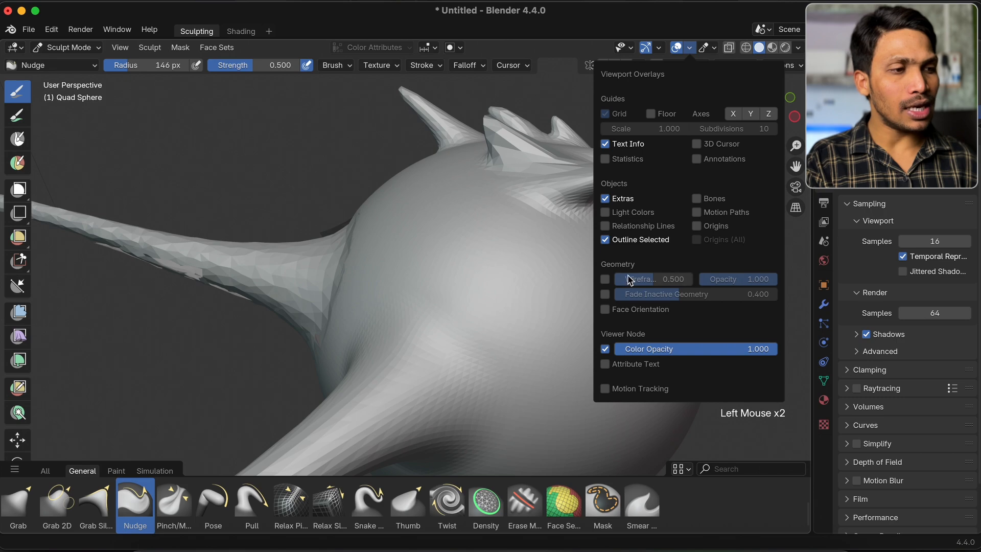
{"action": "left_click", "coordinate": [605, 279]}
{"action": "left_click_drag", "start_coordinate": [764, 285], "coordinate": [728, 285]}
With the wireframe displayed, make more Nudge strokes to slide the mesh along the sphere's smooth surface
{"action": "mouse_move", "coordinate": [534, 302]}
{"action": "left_mouse_down"}
{"action": "mouse_move", "coordinate": [532, 289]}
{"action": "mouse_move", "coordinate": [554, 370]}
{"action": "mouse_move", "coordinate": [582, 303]}
{"action": "mouse_move", "coordinate": [419, 226]}
{"action": "left_mouse_up"}
{"action": "mouse_move", "coordinate": [330, 140]}
{"action": "left_mouse_down"}
{"action": "mouse_move", "coordinate": [430, 445]}
{"action": "mouse_move", "coordinate": [554, 212]}
{"action": "mouse_move", "coordinate": [562, 368]}
{"action": "mouse_move", "coordinate": [469, 309]}
{"action": "mouse_move", "coordinate": [638, 212]}
{"action": "mouse_move", "coordinate": [344, 267]}
{"action": "mouse_move", "coordinate": [601, 386]}
{"action": "mouse_move", "coordinate": [459, 334]}
{"action": "mouse_move", "coordinate": [493, 280]}
{"action": "mouse_move", "coordinate": [406, 292]}
{"action": "left_mouse_up"}
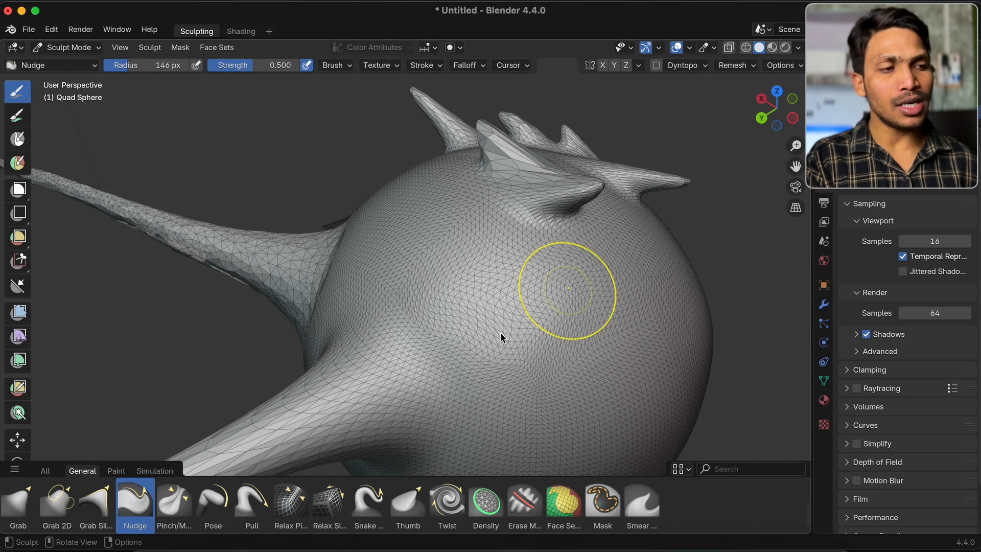
{"action": "mouse_move", "coordinate": [495, 301]}
{"action": "left_mouse_down"}
{"action": "mouse_move", "coordinate": [537, 351]}
{"action": "mouse_move", "coordinate": [606, 287]}
{"action": "left_mouse_up"}
Select the Pull brush, try long strokes across the side of the sphere, and undo them
{"action": "left_click", "coordinate": [252, 503]}
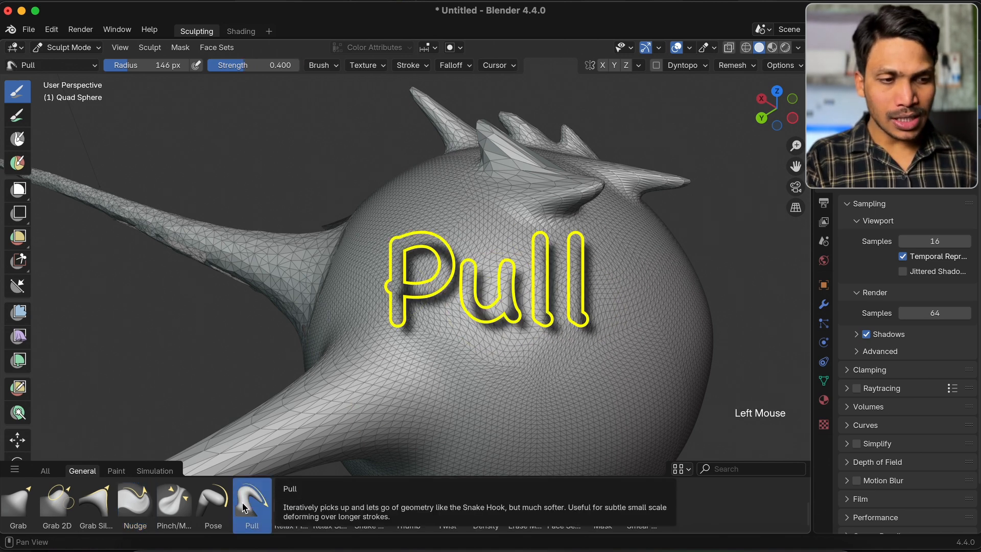
{"action": "scroll", "coordinate": [491, 296], "scroll_direction": "down", "scroll_amount": 2, "text": "super"}
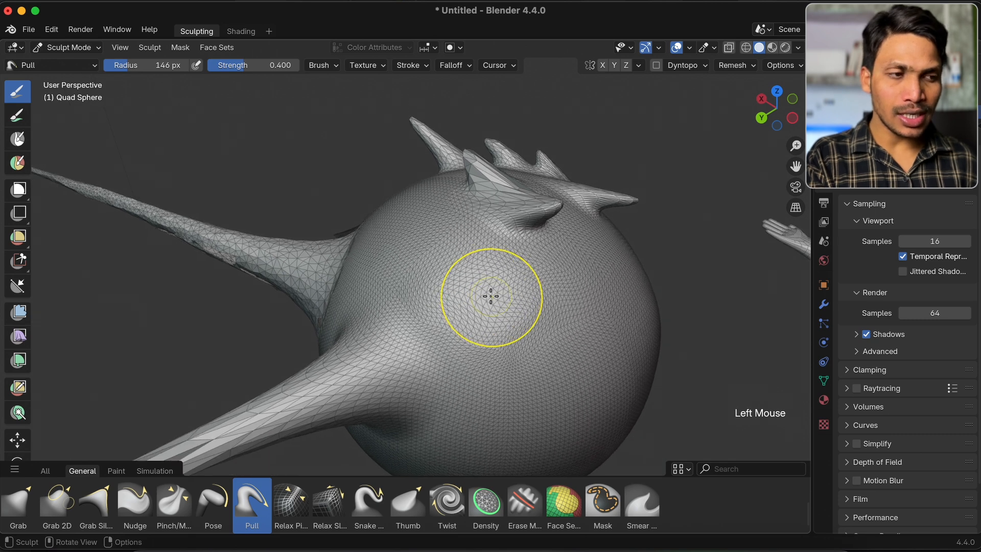
{"action": "scroll", "coordinate": [491, 296], "scroll_direction": "down", "scroll_amount": 2}
{"action": "mouse_move", "coordinate": [424, 306]}
{"action": "left_mouse_down"}
{"action": "mouse_move", "coordinate": [595, 265]}
{"action": "mouse_move", "coordinate": [480, 376]}
{"action": "mouse_move", "coordinate": [588, 289]}
{"action": "mouse_move", "coordinate": [487, 238]}
{"action": "mouse_move", "coordinate": [451, 204]}
{"action": "mouse_move", "coordinate": [541, 322]}
{"action": "mouse_move", "coordinate": [438, 381]}
{"action": "mouse_move", "coordinate": [422, 255]}
{"action": "mouse_move", "coordinate": [455, 230]}
{"action": "mouse_move", "coordinate": [625, 334]}
{"action": "mouse_move", "coordinate": [608, 372]}
{"action": "left_mouse_up"}
{"action": "scroll", "coordinate": [510, 355], "scroll_direction": "right", "scroll_amount": 5}
{"action": "mouse_move", "coordinate": [363, 351]}
{"action": "left_mouse_down"}
{"action": "mouse_move", "coordinate": [486, 254]}
{"action": "mouse_move", "coordinate": [252, 400]}
{"action": "mouse_move", "coordinate": [511, 254]}
{"action": "mouse_move", "coordinate": [492, 204]}
{"action": "mouse_move", "coordinate": [406, 358]}
{"action": "mouse_move", "coordinate": [351, 252]}
{"action": "mouse_move", "coordinate": [307, 304]}
{"action": "mouse_move", "coordinate": [301, 352]}
{"action": "left_mouse_up"}
{"action": "key", "text": "super+z"}
{"action": "key", "text": "super+z"}
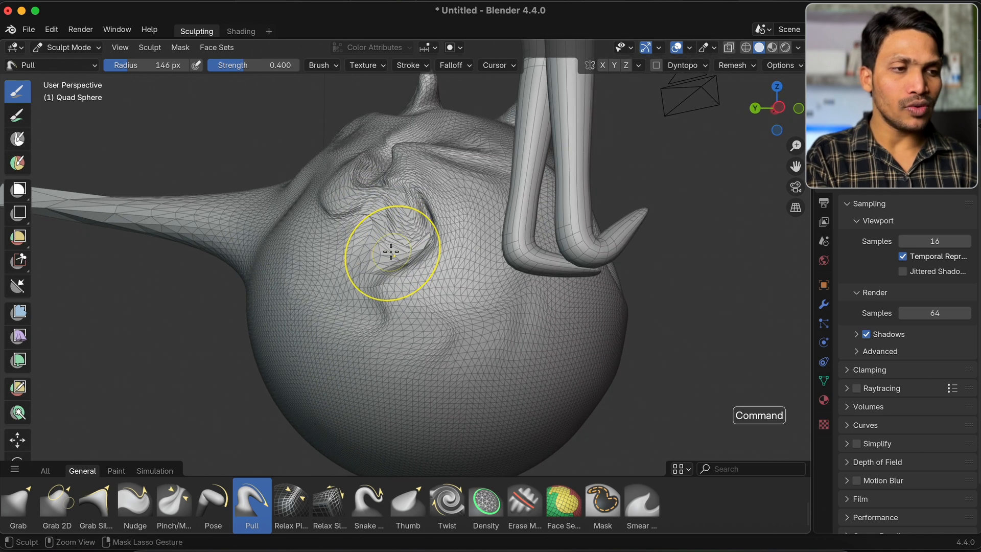
Try back-and-forth Pull strokes around one spot on the sphere's smooth side, and undo the swirl
{"action": "scroll", "coordinate": [391, 251], "scroll_direction": "left", "scroll_amount": 2}
{"action": "left_click_drag", "start_coordinate": [393, 300], "coordinate": [442, 249]}
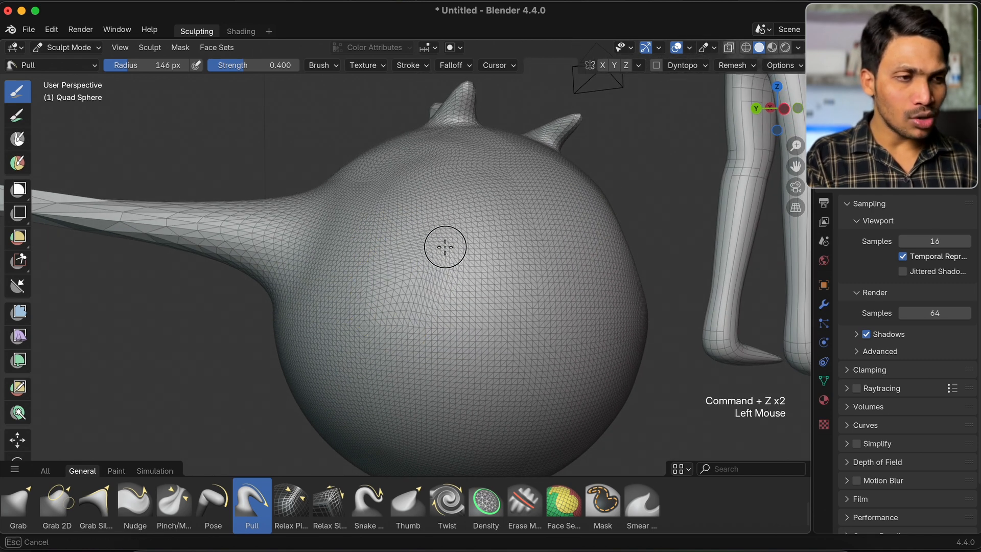
{"action": "left_click_drag", "start_coordinate": [502, 219], "coordinate": [444, 270]}
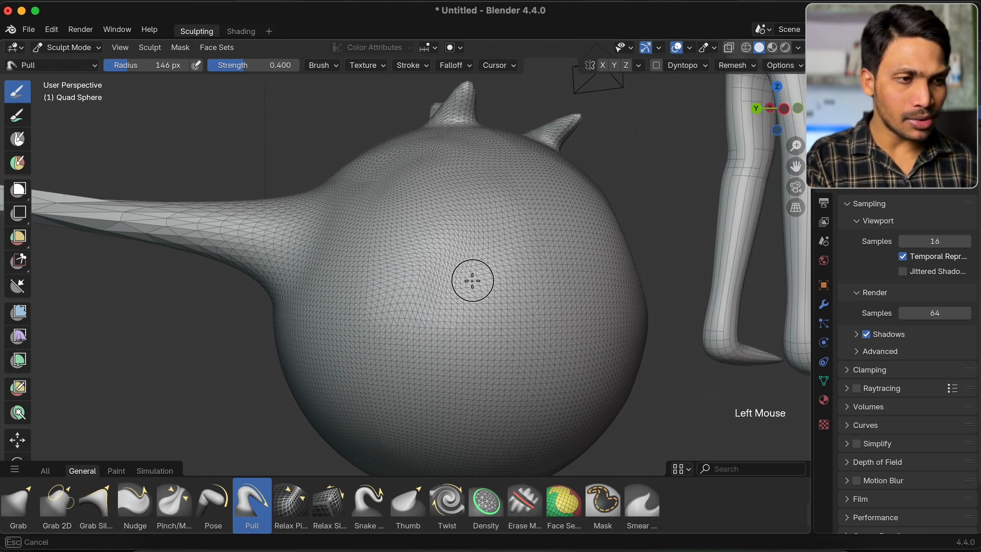
{"action": "left_click_drag", "start_coordinate": [521, 247], "coordinate": [412, 322]}
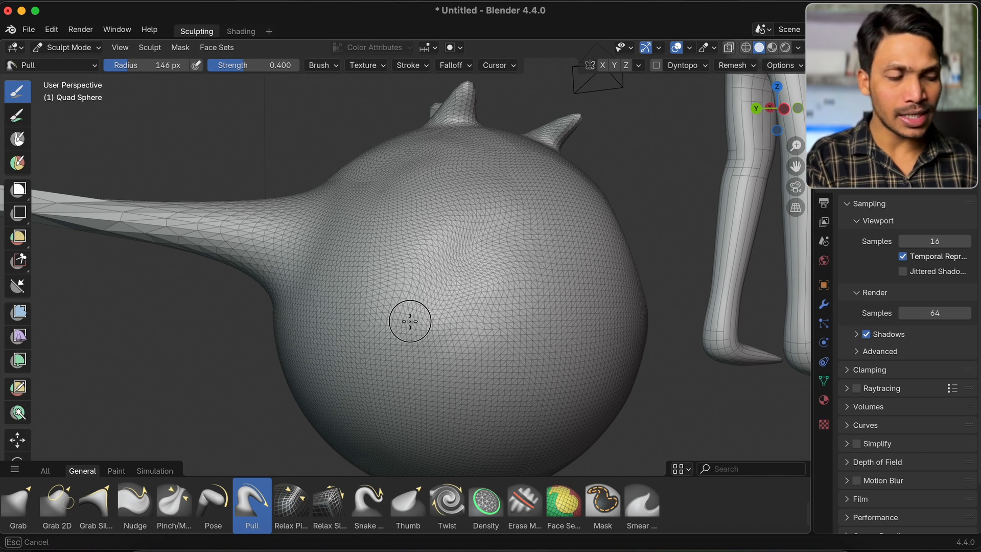
{"action": "mouse_move", "coordinate": [469, 228]}
{"action": "left_mouse_down"}
{"action": "mouse_move", "coordinate": [403, 285]}
{"action": "mouse_move", "coordinate": [427, 280]}
{"action": "left_mouse_up"}
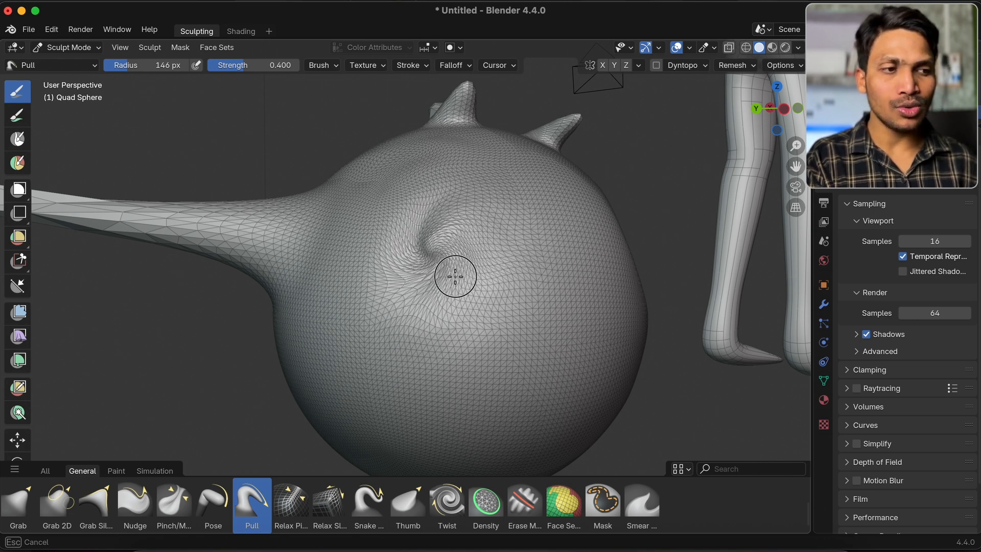
{"action": "key", "text": "super+z"}
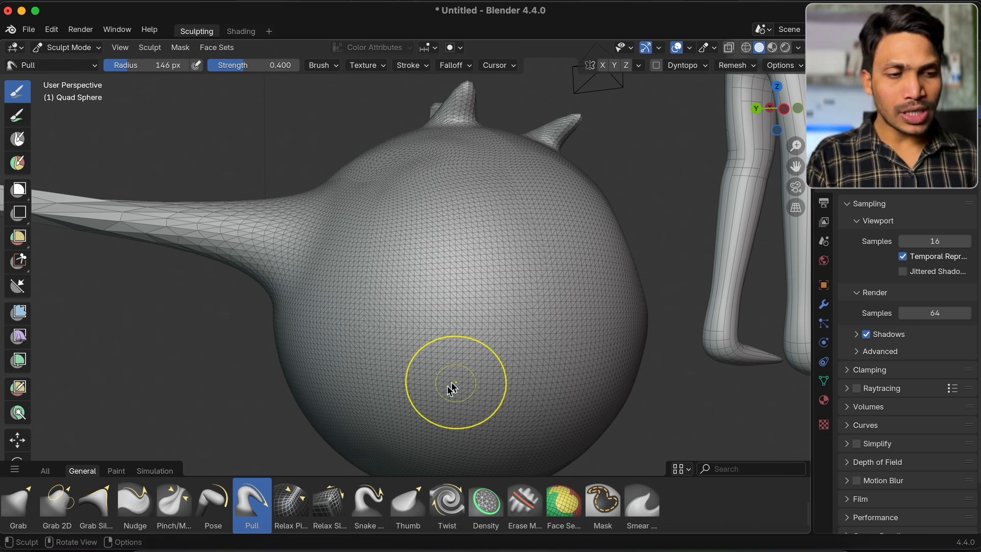
Select the Relax Pinch brush and stroke across the sphere's side to gather the wireframe edges into lines
{"action": "left_click", "coordinate": [289, 507]}
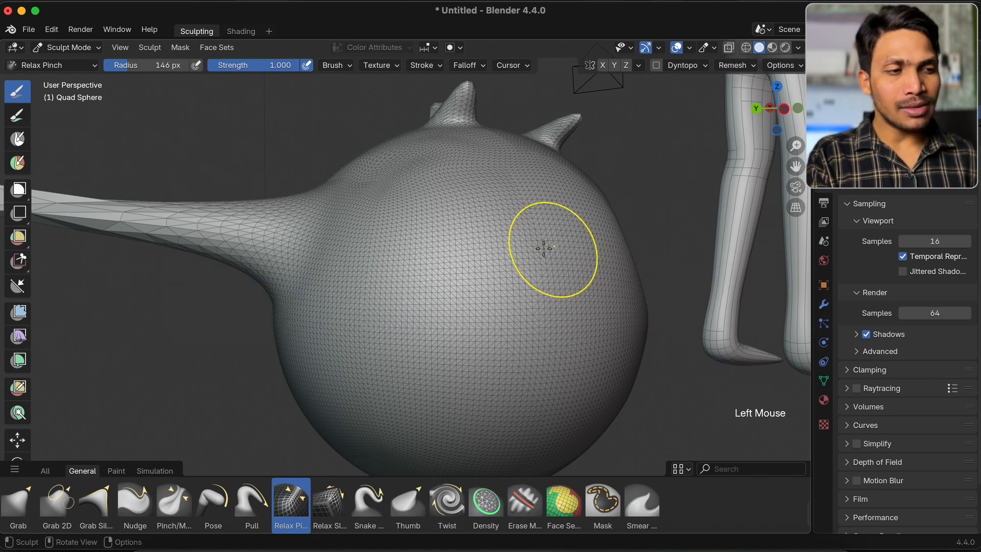
{"action": "mouse_move", "coordinate": [401, 294]}
{"action": "left_mouse_down"}
{"action": "mouse_move", "coordinate": [587, 203]}
{"action": "mouse_move", "coordinate": [407, 283]}
{"action": "left_mouse_up"}
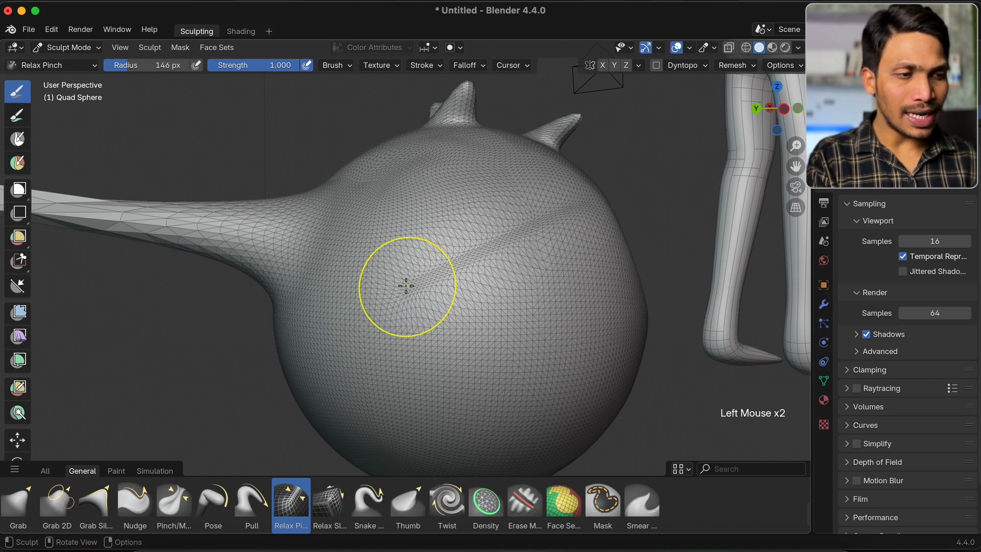
{"action": "mouse_move", "coordinate": [384, 342]}
{"action": "left_mouse_down"}
{"action": "mouse_move", "coordinate": [425, 356]}
{"action": "mouse_move", "coordinate": [559, 345]}
{"action": "left_mouse_up"}
{"action": "scroll", "coordinate": [425, 357], "scroll_direction": "up", "scroll_amount": 3, "text": "super"}
{"action": "scroll", "coordinate": [424, 356], "scroll_direction": "up", "scroll_amount": 3, "text": "super"}
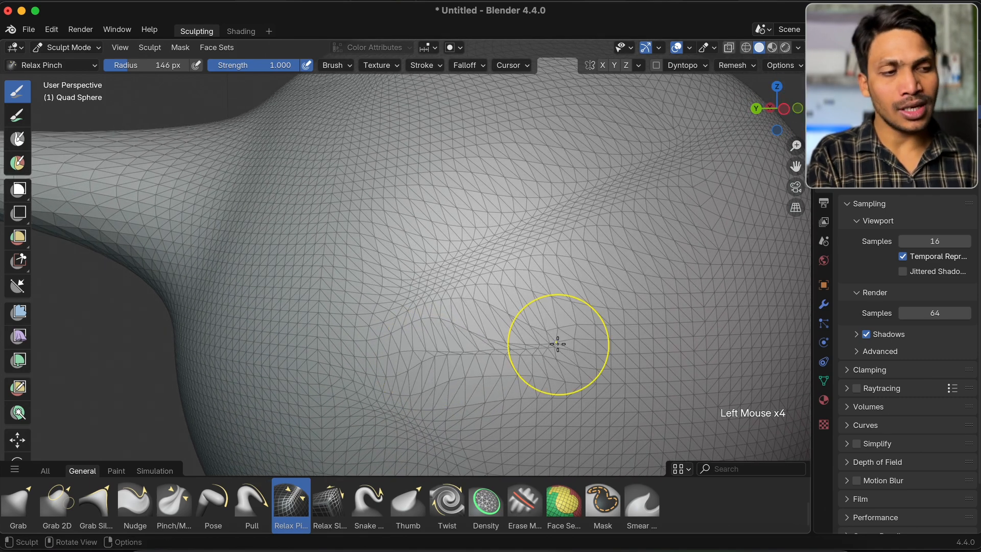
{"action": "scroll", "coordinate": [558, 344], "scroll_direction": "down", "scroll_amount": 3, "text": "super"}
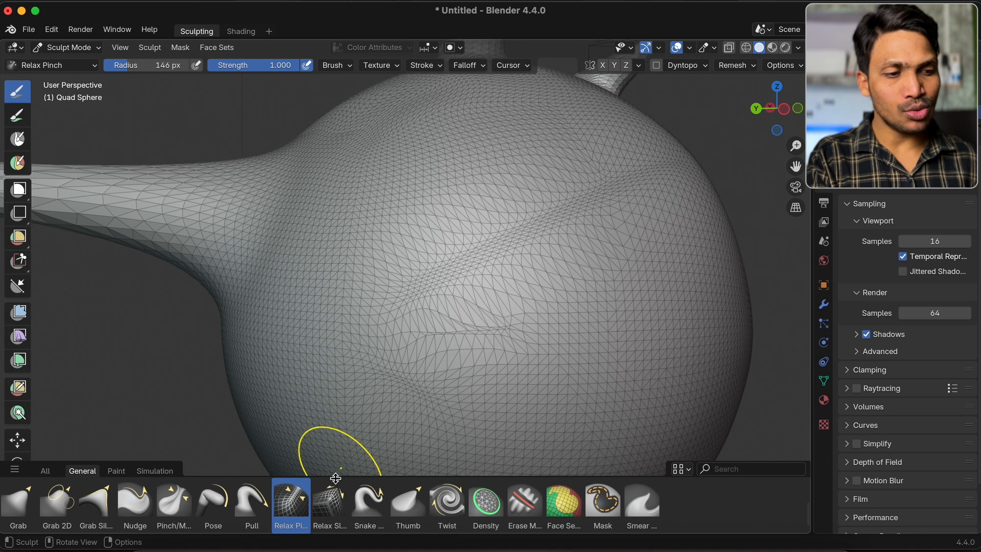
Select the Relax Slide brush and slide the mesh topology around the pinched area of the sphere
{"action": "left_click", "coordinate": [329, 503]}
{"action": "mouse_move", "coordinate": [516, 338]}
{"action": "left_mouse_down"}
{"action": "mouse_move", "coordinate": [563, 289]}
{"action": "mouse_move", "coordinate": [666, 271]}
{"action": "mouse_move", "coordinate": [578, 333]}
{"action": "mouse_move", "coordinate": [600, 360]}
{"action": "left_mouse_up"}
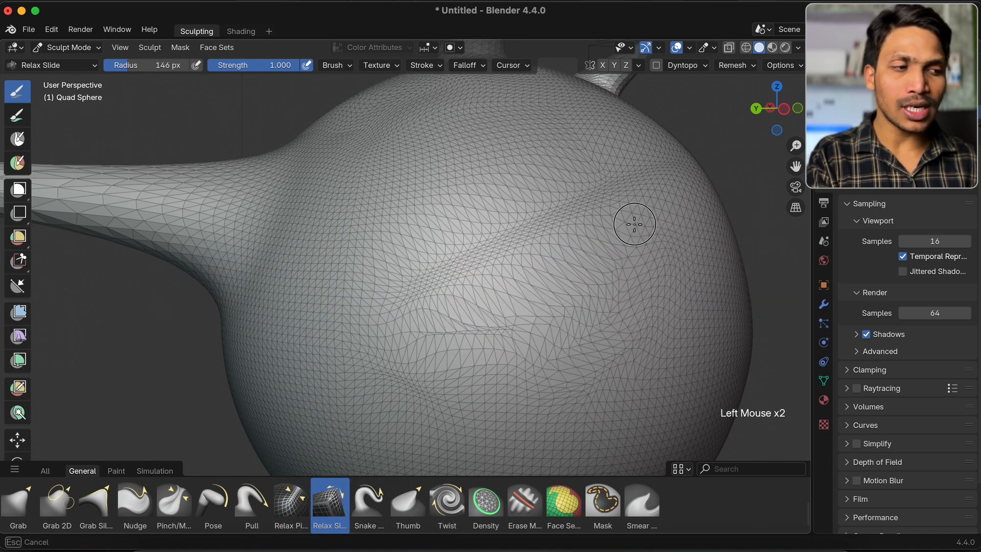
{"action": "mouse_move", "coordinate": [403, 160]}
{"action": "left_mouse_down"}
{"action": "mouse_move", "coordinate": [407, 250]}
{"action": "mouse_move", "coordinate": [526, 280]}
{"action": "left_mouse_up"}
{"action": "left_click_drag", "start_coordinate": [526, 280], "coordinate": [603, 277]}
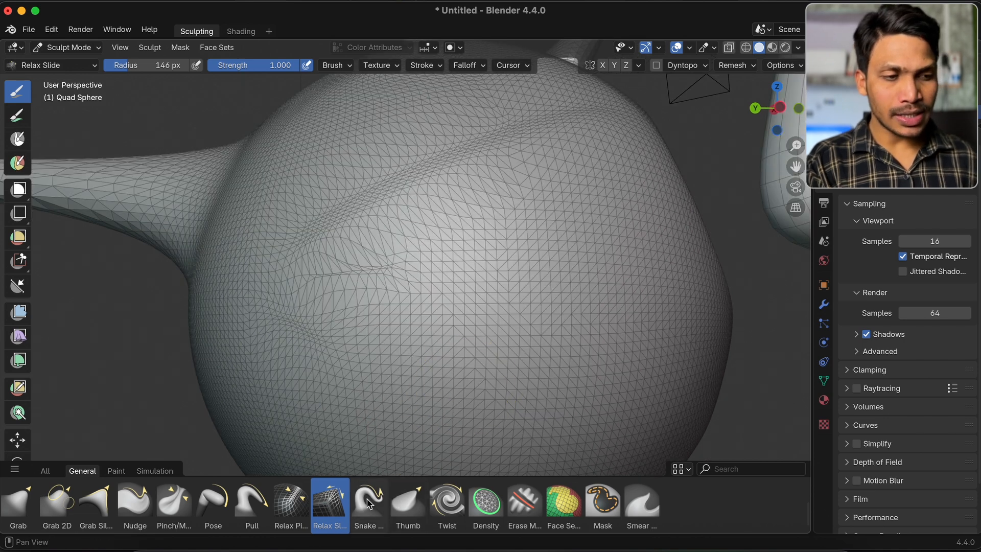
Select the Thumb brush and smear the sphere's surface near the pinched area with short strokes
{"action": "left_click", "coordinate": [405, 510]}
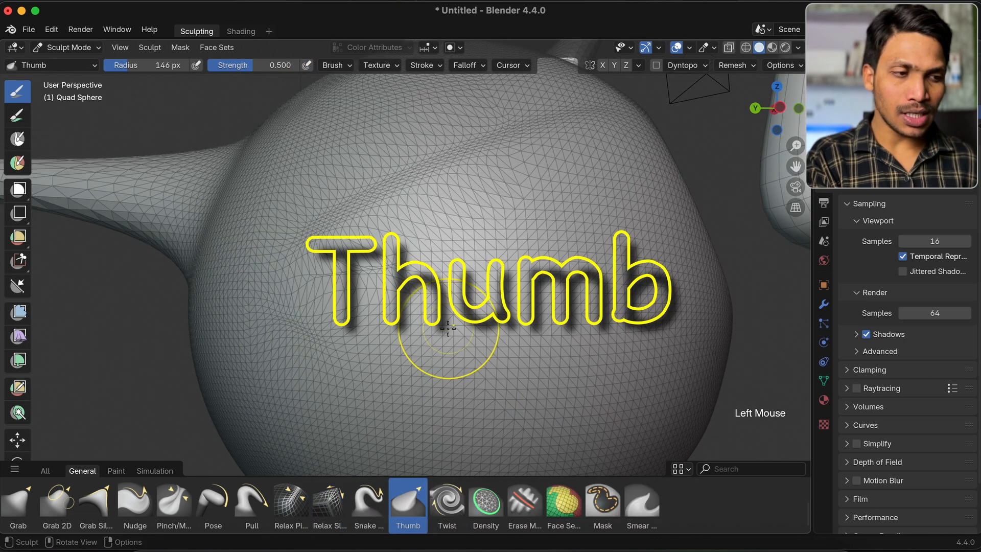
{"action": "scroll", "coordinate": [447, 329], "scroll_direction": "down", "scroll_amount": 2, "text": "super"}
{"action": "mouse_move", "coordinate": [365, 337]}
{"action": "left_mouse_down"}
{"action": "mouse_move", "coordinate": [406, 339]}
{"action": "mouse_move", "coordinate": [359, 398]}
{"action": "mouse_move", "coordinate": [440, 354]}
{"action": "mouse_move", "coordinate": [514, 226]}
{"action": "mouse_move", "coordinate": [383, 358]}
{"action": "left_mouse_up"}
{"action": "mouse_move", "coordinate": [492, 274]}
{"action": "left_mouse_down"}
{"action": "mouse_move", "coordinate": [427, 360]}
{"action": "mouse_move", "coordinate": [491, 240]}
{"action": "left_mouse_up"}
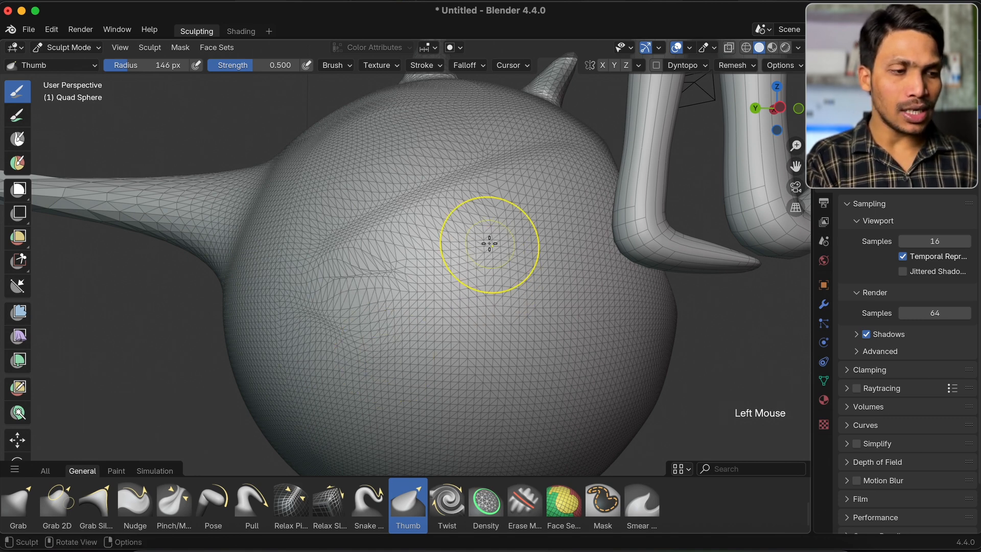
Select the Twist brush, try twisting the sphere's surface at the current radius, and undo it
{"action": "double_click", "coordinate": [447, 501]}
{"action": "mouse_move", "coordinate": [432, 282]}
{"action": "left_mouse_down"}
{"action": "mouse_move", "coordinate": [473, 213]}
{"action": "mouse_move", "coordinate": [462, 333]}
{"action": "mouse_move", "coordinate": [441, 216]}
{"action": "mouse_move", "coordinate": [454, 281]}
{"action": "mouse_move", "coordinate": [458, 256]}
{"action": "mouse_move", "coordinate": [572, 218]}
{"action": "mouse_move", "coordinate": [310, 301]}
{"action": "mouse_move", "coordinate": [477, 328]}
{"action": "mouse_move", "coordinate": [458, 335]}
{"action": "left_mouse_up"}
{"action": "key", "text": "super+z"}
{"action": "key", "text": "super+z"}
Set the Twist brush radius to 500 px and twist a large area of the sphere's side
{"action": "key", "text": "f"}
{"action": "left_click", "coordinate": [625, 235]}
{"action": "mouse_move", "coordinate": [459, 190]}
{"action": "left_mouse_down"}
{"action": "mouse_move", "coordinate": [396, 164]}
{"action": "mouse_move", "coordinate": [355, 232]}
{"action": "mouse_move", "coordinate": [605, 265]}
{"action": "left_mouse_up"}
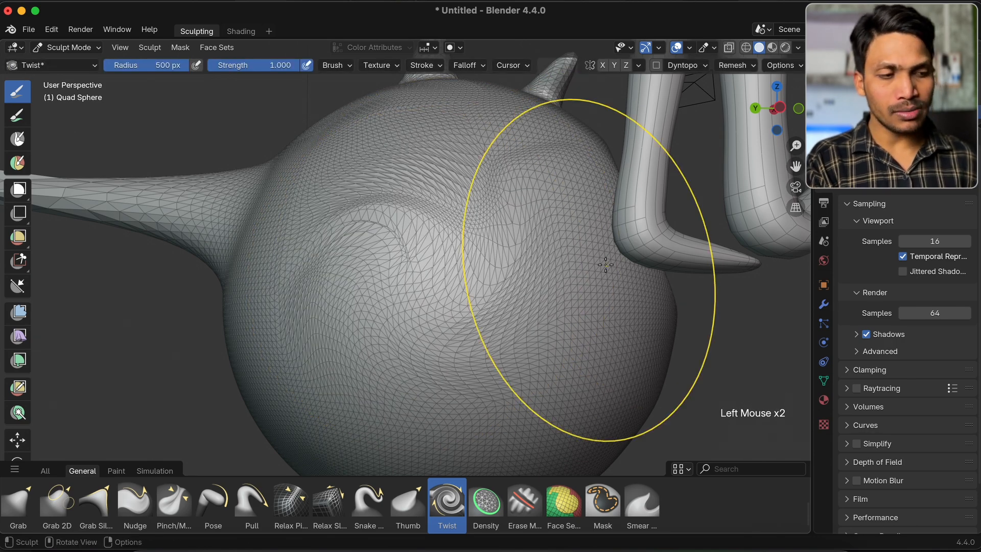
{"action": "scroll", "coordinate": [394, 506], "scroll_direction": "up", "scroll_amount": 2}
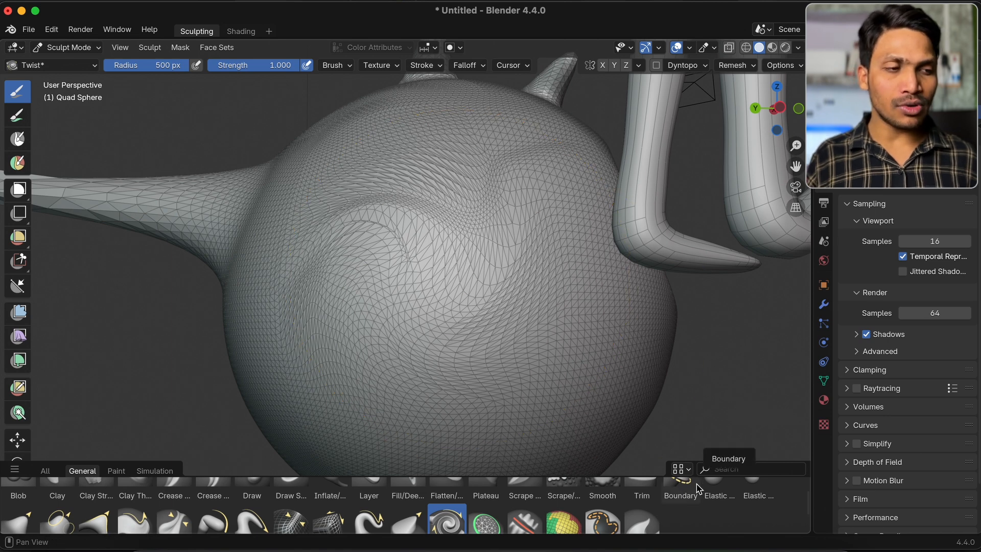
{"action": "scroll", "coordinate": [452, 260], "scroll_direction": "down", "scroll_amount": 3, "text": "super"}
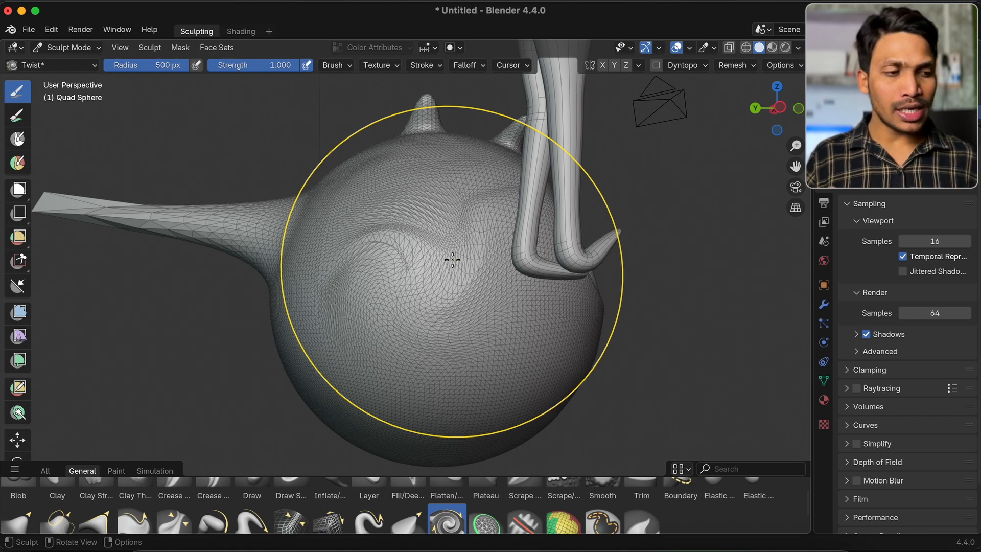
Select the Density brush, set its radius to 208 px, and brush over the stretched mesh in the sphere's twisted area
{"action": "scroll", "coordinate": [483, 499], "scroll_direction": "down", "scroll_amount": 1}
{"action": "left_click", "coordinate": [485, 506]}
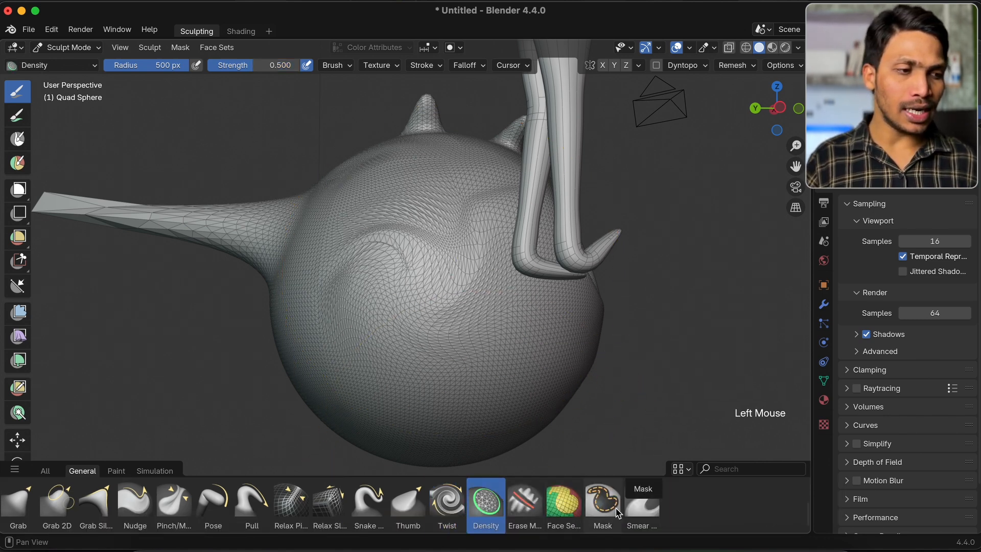
{"action": "mouse_move", "coordinate": [514, 363]}
{"action": "left_mouse_down"}
{"action": "mouse_move", "coordinate": [441, 280]}
{"action": "mouse_move", "coordinate": [449, 291]}
{"action": "mouse_move", "coordinate": [416, 269]}
{"action": "mouse_move", "coordinate": [421, 295]}
{"action": "left_mouse_up"}
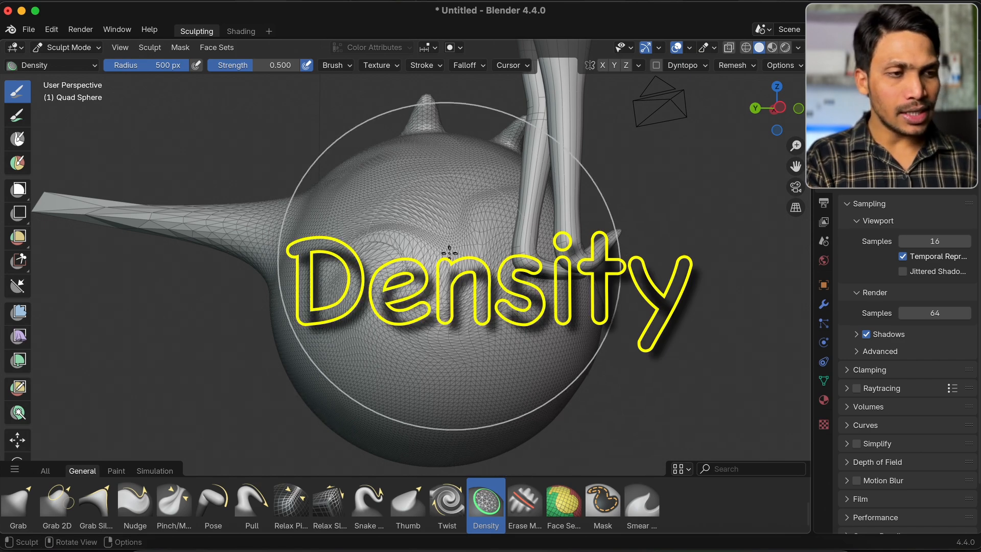
{"action": "middle_click_drag", "start_coordinate": [421, 259], "coordinate": [450, 253]}
{"action": "scroll", "coordinate": [450, 253], "scroll_direction": "up", "scroll_amount": 5}
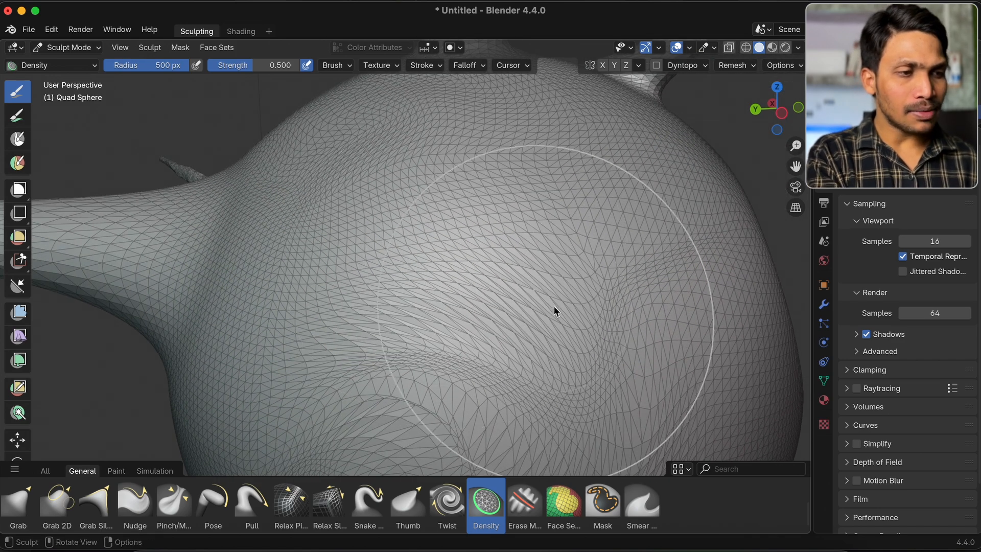
{"action": "key", "text": "f"}
{"action": "double_click", "coordinate": [440, 314]}
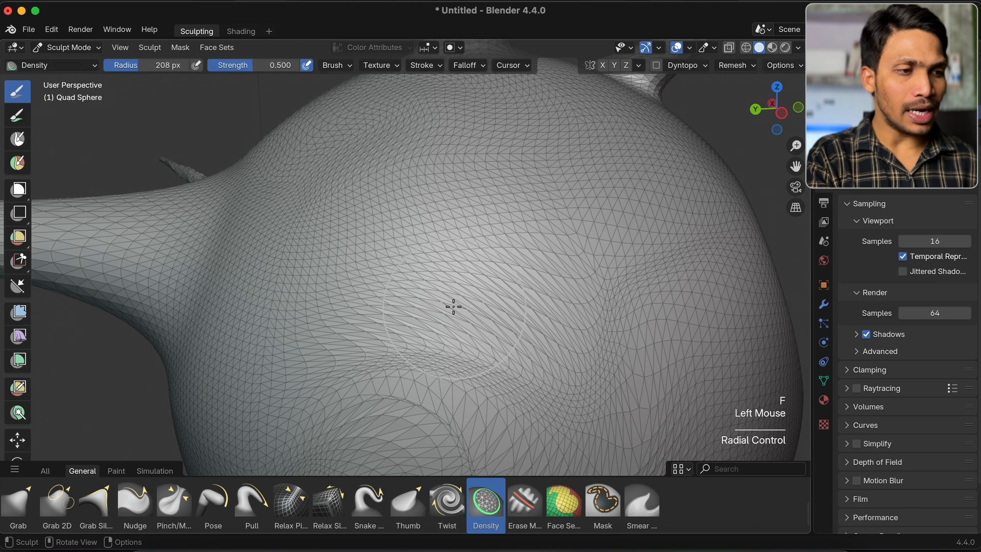
{"action": "mouse_move", "coordinate": [391, 332]}
{"action": "left_mouse_down"}
{"action": "mouse_move", "coordinate": [497, 310]}
{"action": "mouse_move", "coordinate": [392, 237]}
{"action": "mouse_move", "coordinate": [456, 252]}
{"action": "mouse_move", "coordinate": [423, 278]}
{"action": "mouse_move", "coordinate": [508, 261]}
{"action": "mouse_move", "coordinate": [375, 396]}
{"action": "left_mouse_up"}
{"action": "scroll", "coordinate": [449, 206], "scroll_direction": "down", "scroll_amount": 4}
{"action": "scroll", "coordinate": [368, 397], "scroll_direction": "up", "scroll_amount": 5}
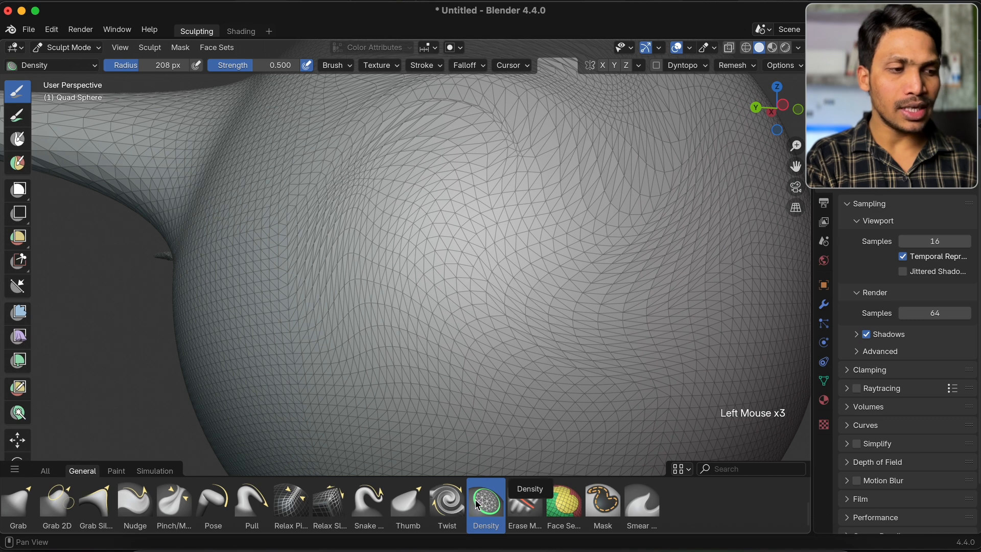
Select the Erase Multires Displacement brush, and start a new General file without saving the current sculpt
{"action": "left_click", "coordinate": [525, 504]}
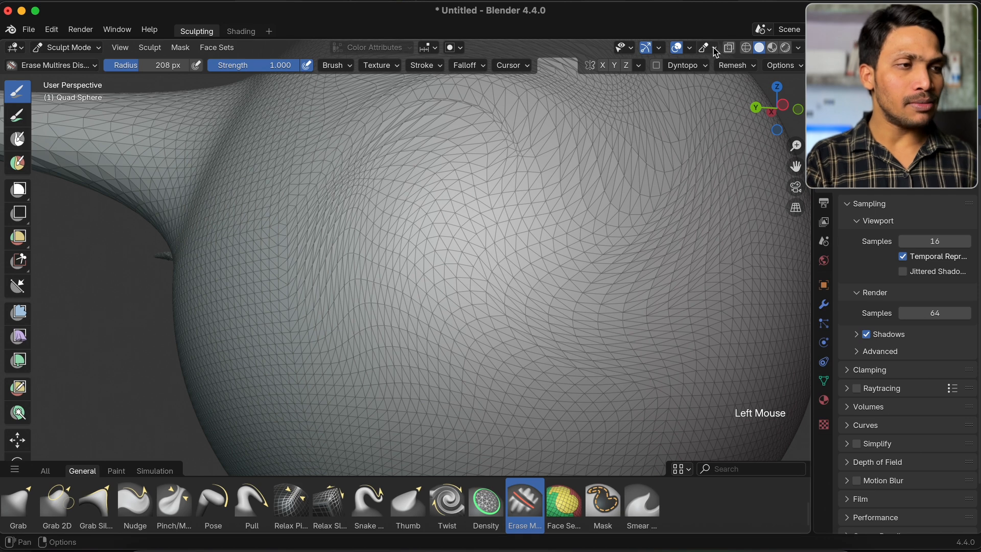
{"action": "scroll", "coordinate": [578, 208], "scroll_direction": "down", "scroll_amount": 8}
{"action": "key", "text": "super+n"}
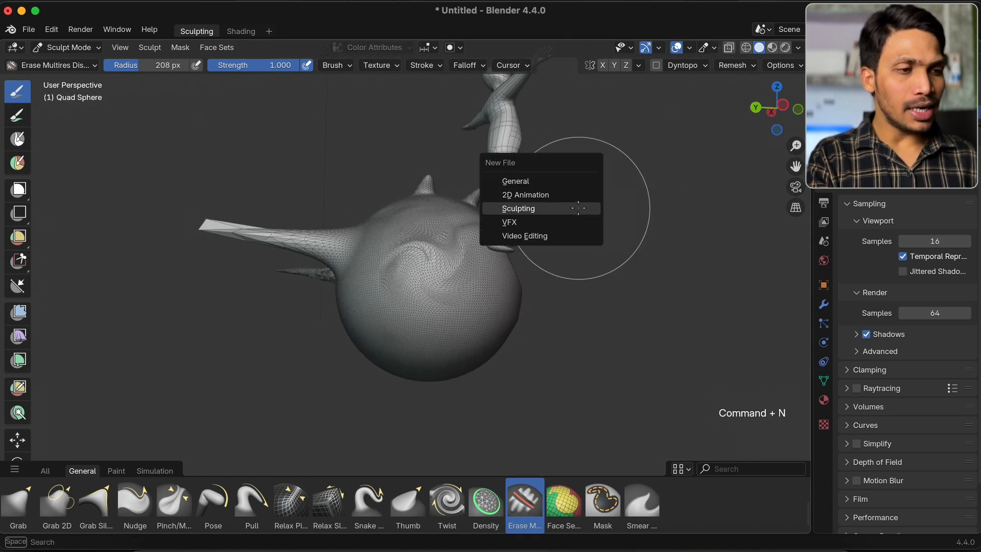
{"action": "left_click", "coordinate": [563, 181]}
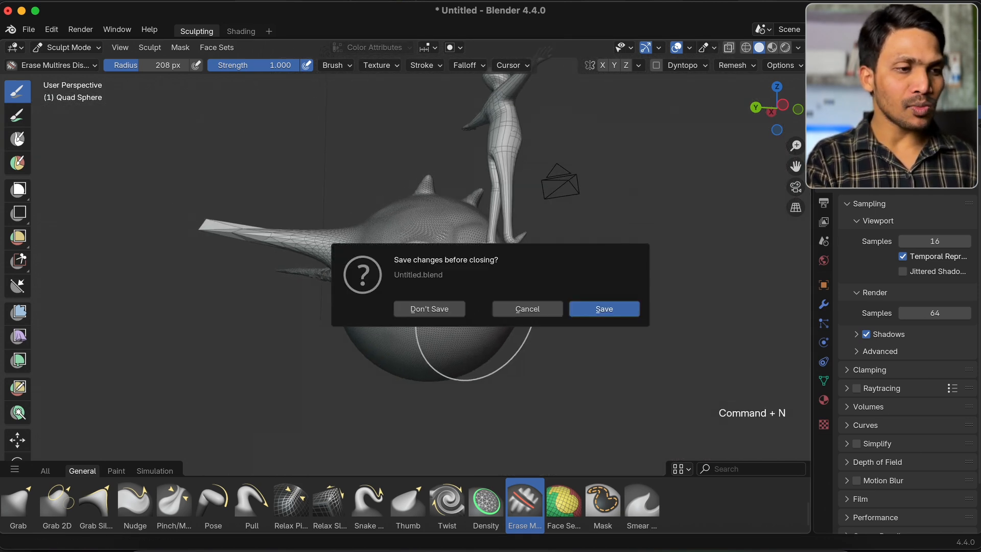
{"action": "left_click", "coordinate": [458, 311]}
Scale the default cube by 5 and apply its scale
{"action": "key", "text": "s"}
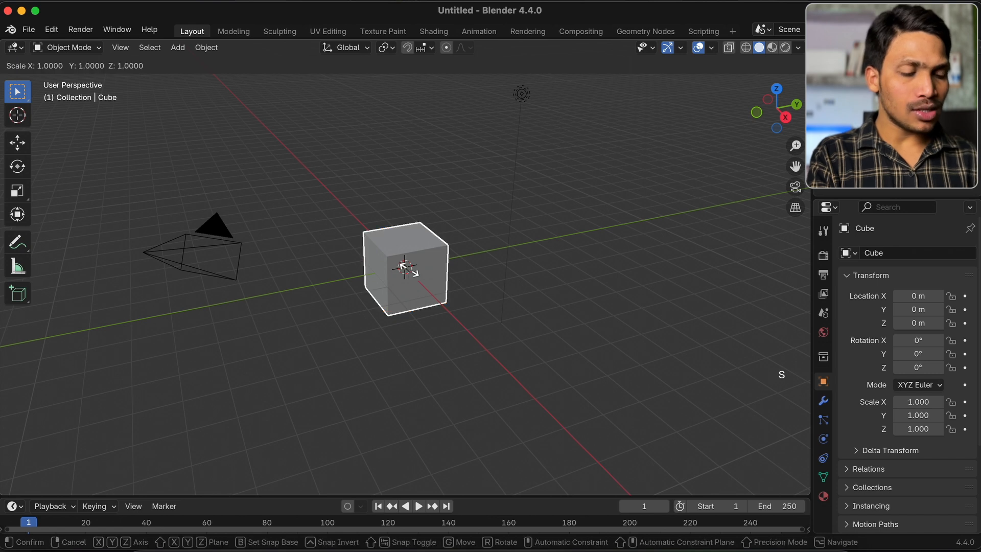
{"action": "key", "text": "KP_5"}
{"action": "key", "text": "Return"}
{"action": "key", "text": "super+a"}
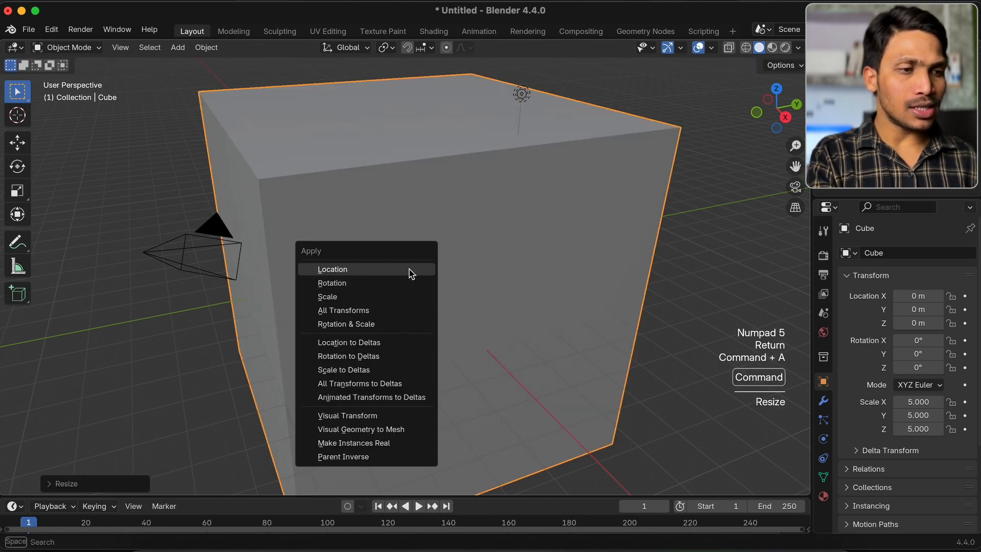
{"action": "left_click", "coordinate": [361, 299]}
{"action": "scroll", "coordinate": [356, 303], "scroll_direction": "down", "scroll_amount": 3}
{"action": "middle_click_drag", "start_coordinate": [357, 303], "coordinate": [274, 169]}
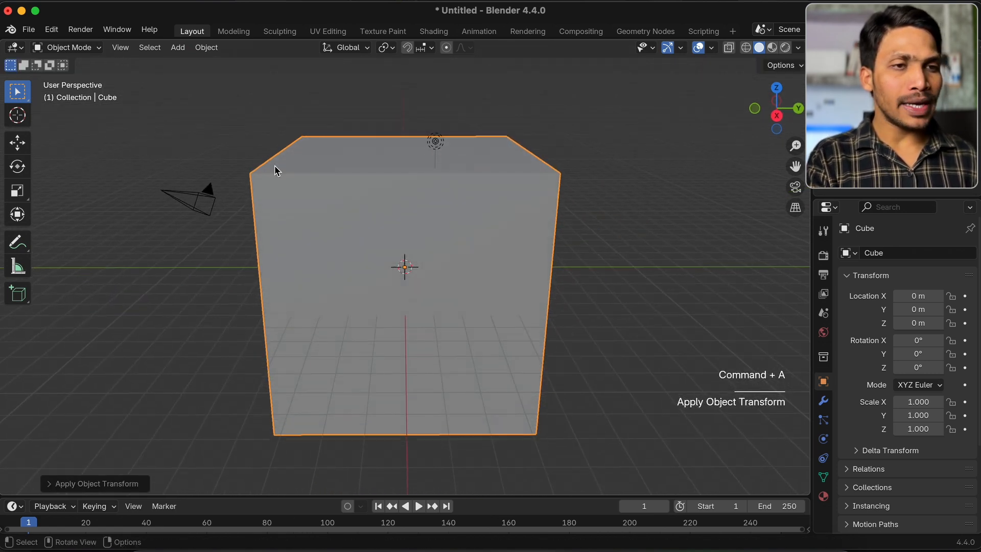
Switch the cube to Sculpt Mode and voxel remesh it with a voxel size of about 0.515 m
{"action": "left_click", "coordinate": [86, 50]}
{"action": "left_click", "coordinate": [77, 92]}
{"action": "scroll", "coordinate": [350, 241], "scroll_direction": "down", "scroll_amount": 2}
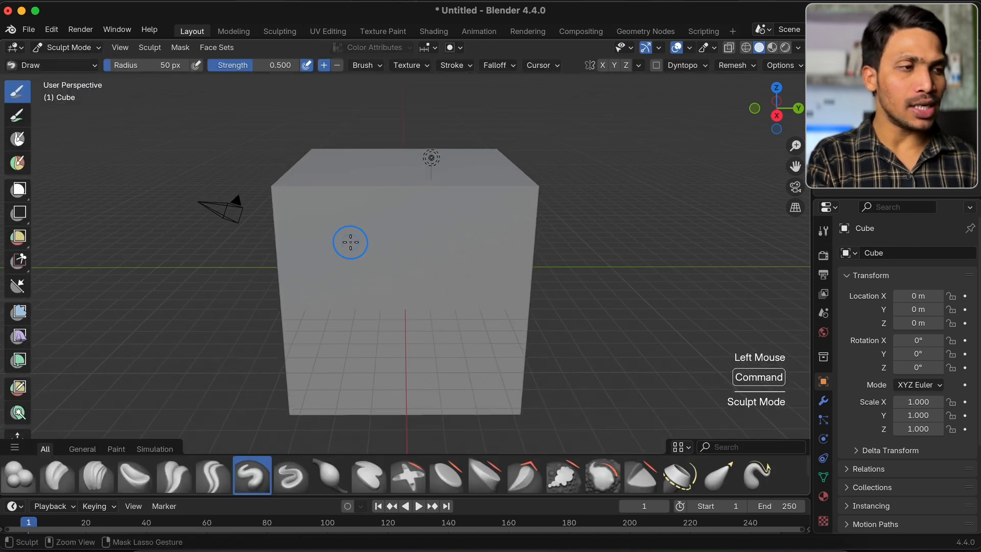
{"action": "key", "text": "f"}
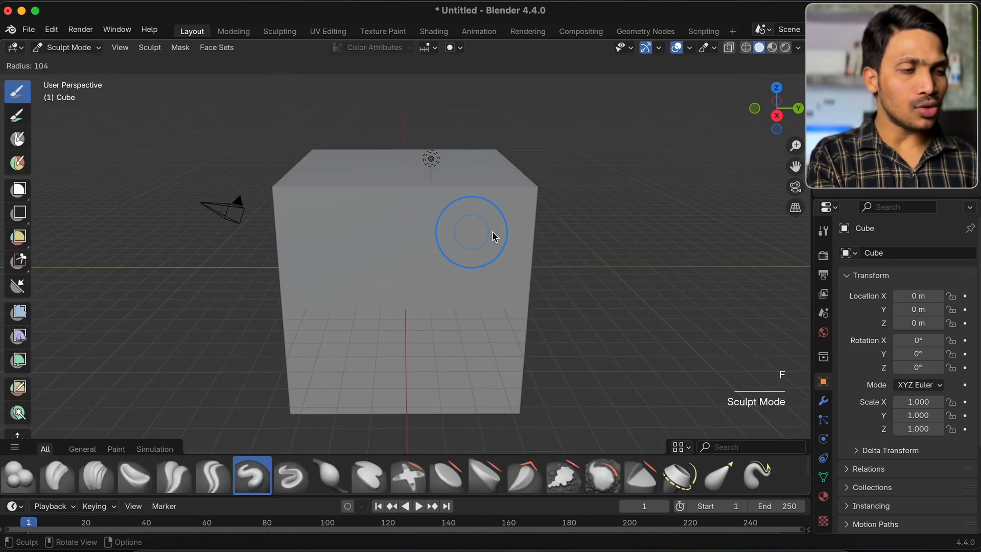
{"action": "key", "text": "Escape"}
{"action": "key", "text": "r"}
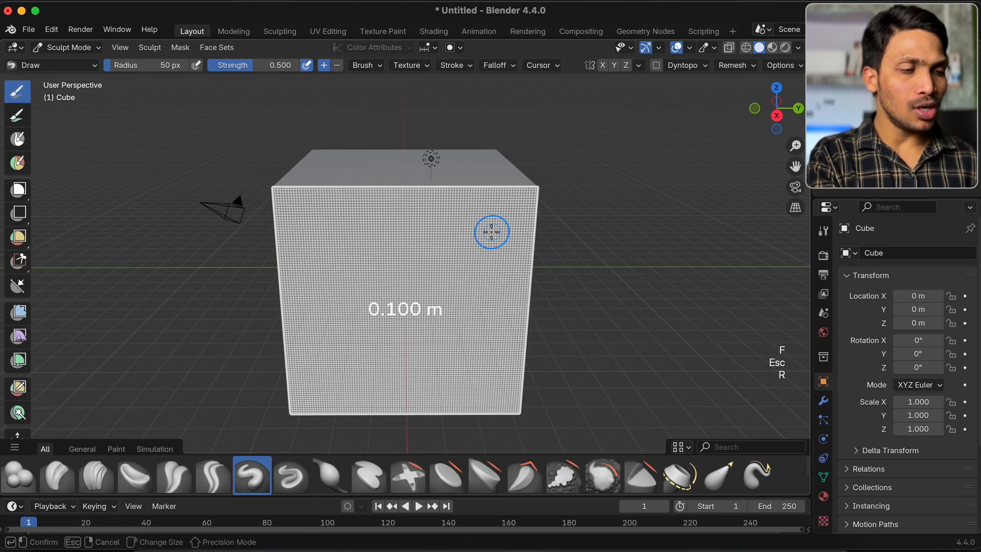
{"action": "left_click", "coordinate": [437, 247]}
{"action": "key", "text": "super+r"}
Enable the wireframe overlay and set its opacity to 0.3
{"action": "left_click", "coordinate": [690, 49]}
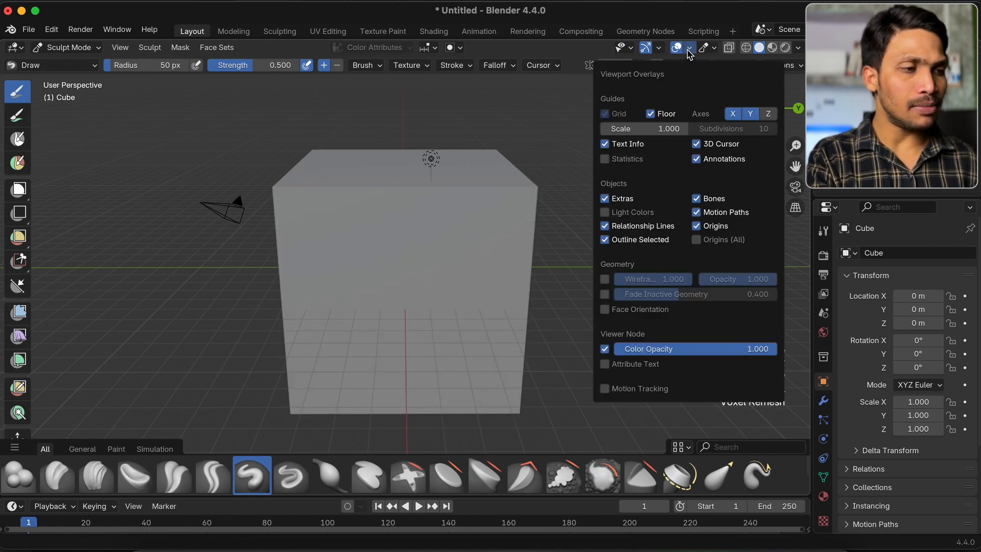
{"action": "left_click", "coordinate": [605, 280]}
{"action": "left_click", "coordinate": [738, 280]}
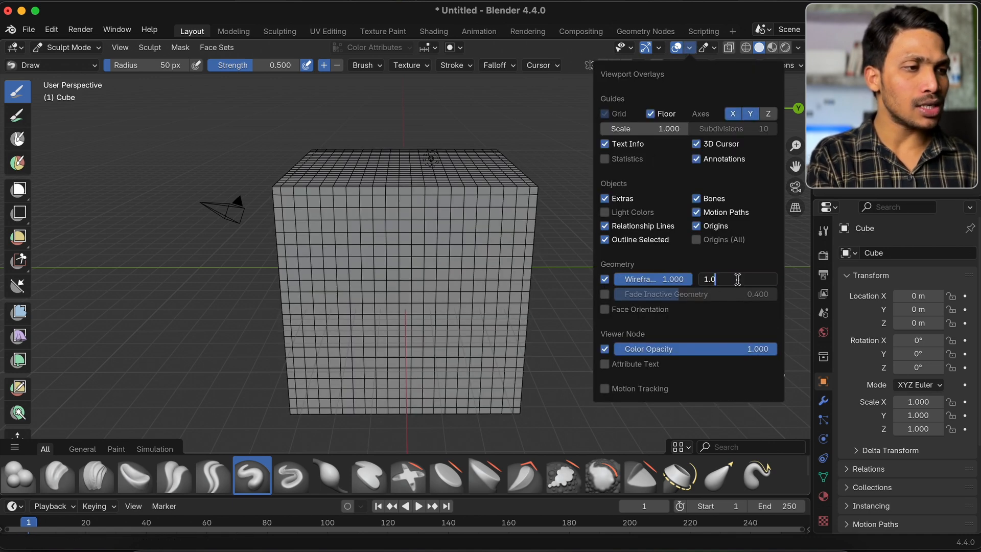
{"action": "type", "text": ".3"}
{"action": "key", "text": "Return"}
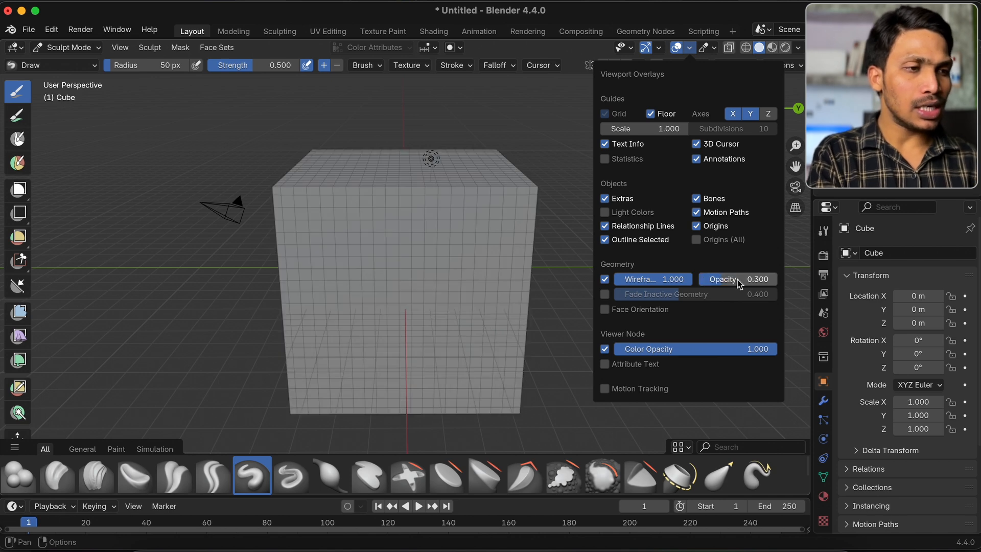
{"action": "scroll", "coordinate": [401, 267], "scroll_direction": "up", "scroll_amount": 3, "text": "super"}
{"action": "scroll", "coordinate": [401, 267], "scroll_direction": "down", "scroll_amount": 2, "text": "super"}
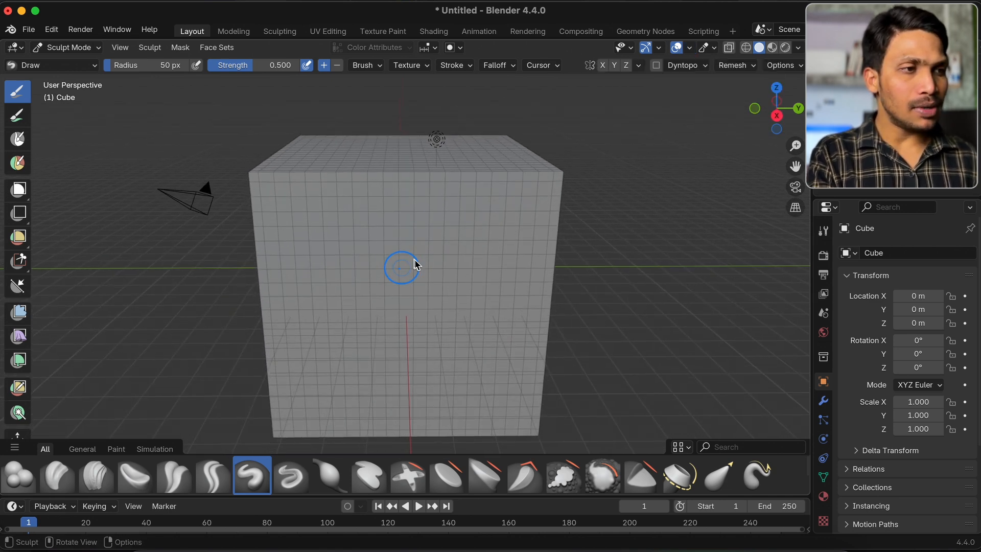
Hide the floor grid and the X and Y axis lines in the viewport
{"action": "left_click", "coordinate": [689, 48]}
{"action": "left_click", "coordinate": [651, 113]}
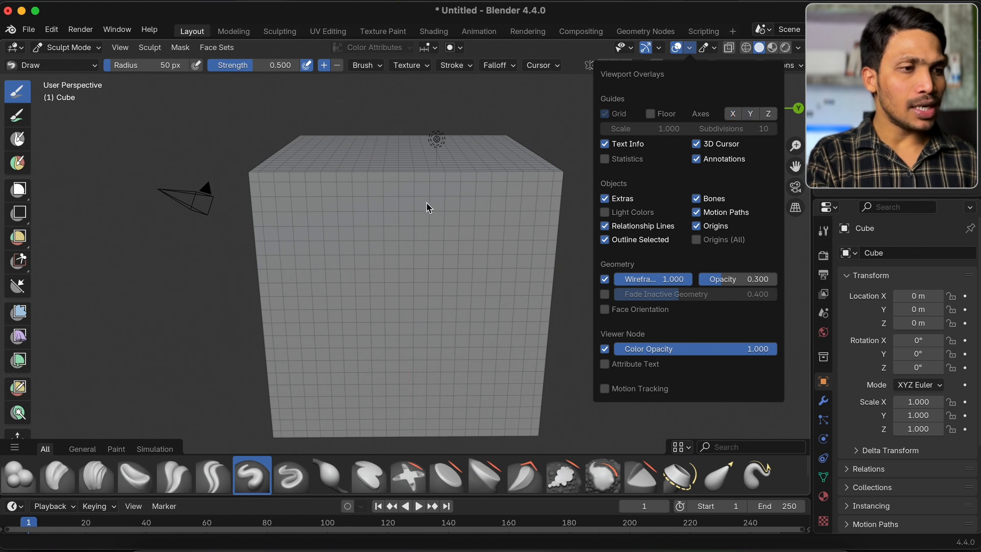
{"action": "scroll", "coordinate": [406, 206], "scroll_direction": "down", "scroll_amount": 3, "text": "shift"}
{"action": "scroll", "coordinate": [406, 206], "scroll_direction": "down", "scroll_amount": 3}
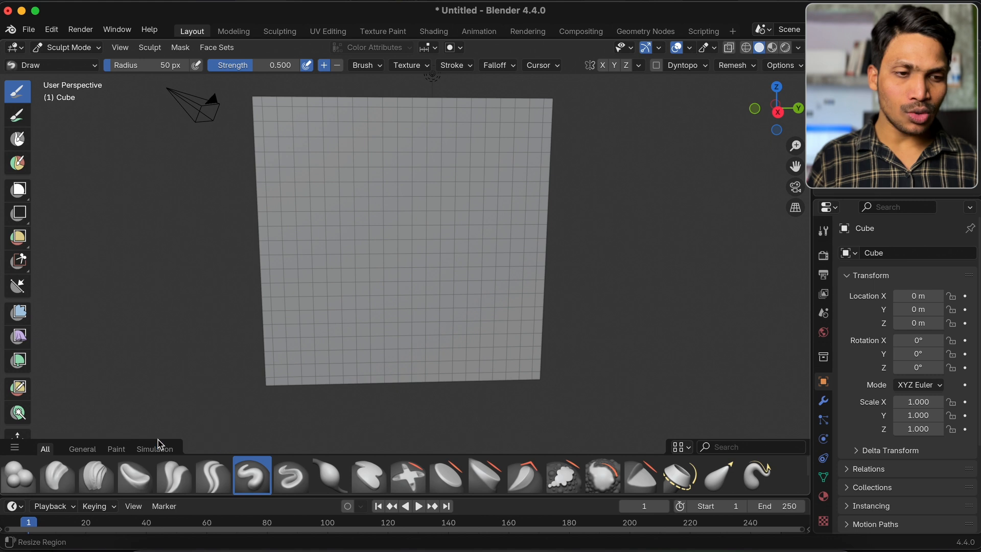
Select the Clay Strips brush, set its radius to 120 px, and sculpt a rising diagonal ridge across the cube's front face
{"action": "left_click", "coordinate": [96, 475]}
{"action": "key", "text": "f"}
{"action": "left_click", "coordinate": [392, 198]}
{"action": "left_click_drag", "start_coordinate": [274, 288], "coordinate": [561, 179]}
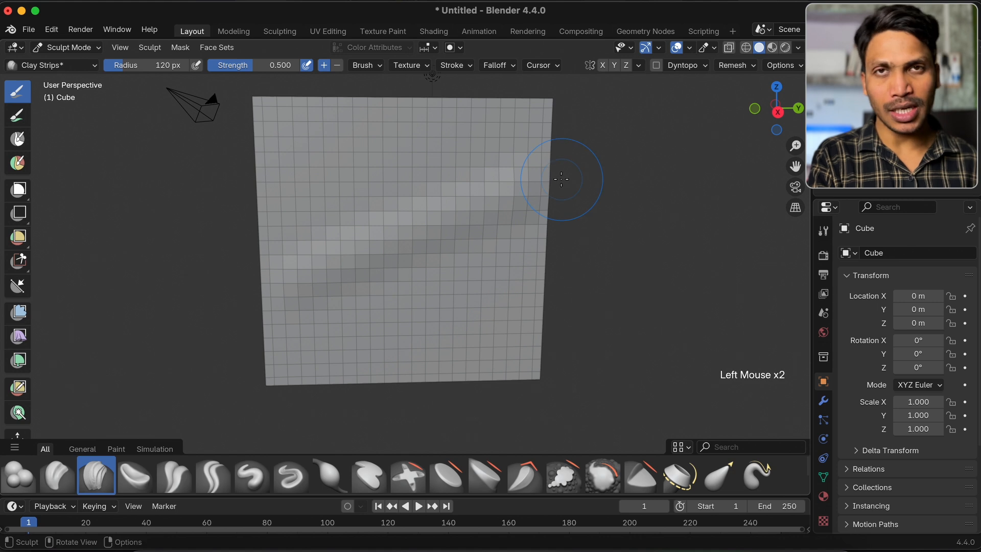
Add a Multiresolution modifier to the cube and subdivide it twice
{"action": "left_click", "coordinate": [823, 400]}
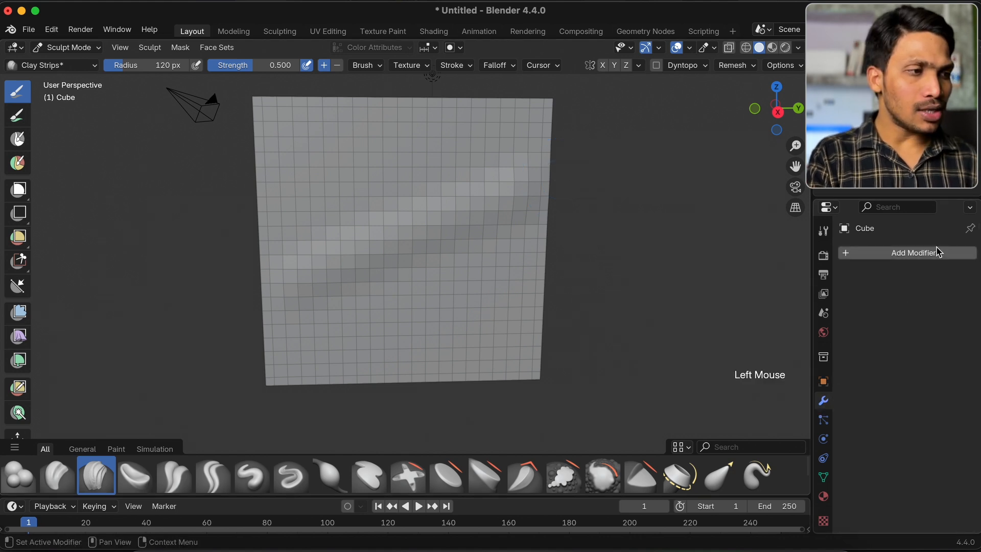
{"action": "left_click", "coordinate": [919, 253]}
{"action": "left_click", "coordinate": [919, 253]}
{"action": "type", "text": "mu"}
{"action": "left_click", "coordinate": [731, 278]}
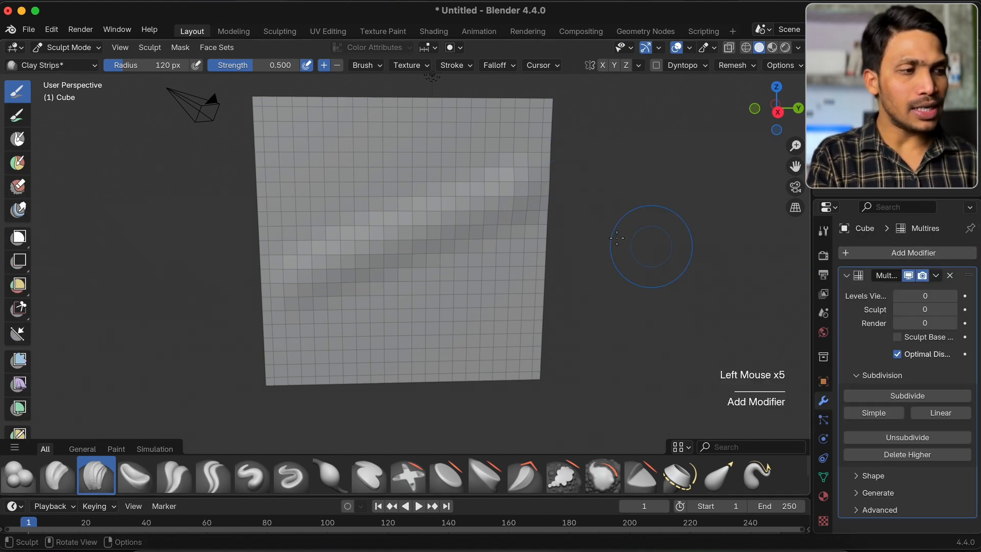
{"action": "left_click", "coordinate": [897, 396]}
{"action": "left_click", "coordinate": [897, 397]}
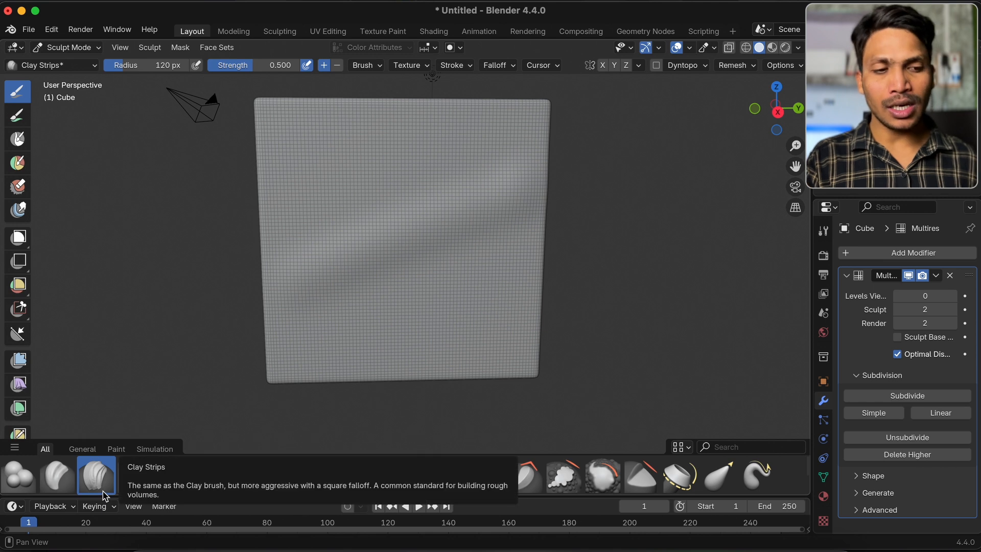
Undo a trial Clay Strips stroke, set the strength to 1.000, and sculpt a descending diagonal ridge across the front face
{"action": "left_click_drag", "start_coordinate": [344, 146], "coordinate": [456, 357]}
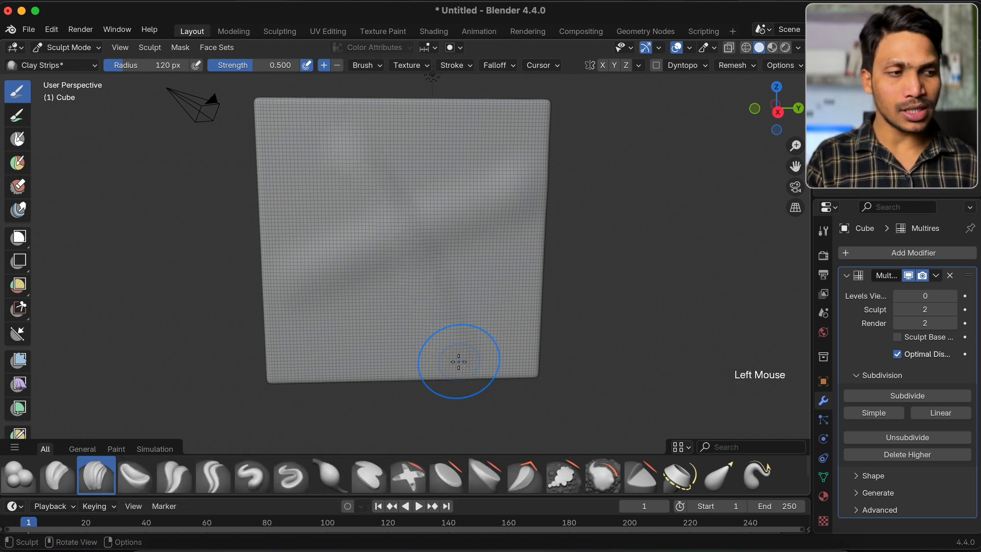
{"action": "key", "text": "super+z"}
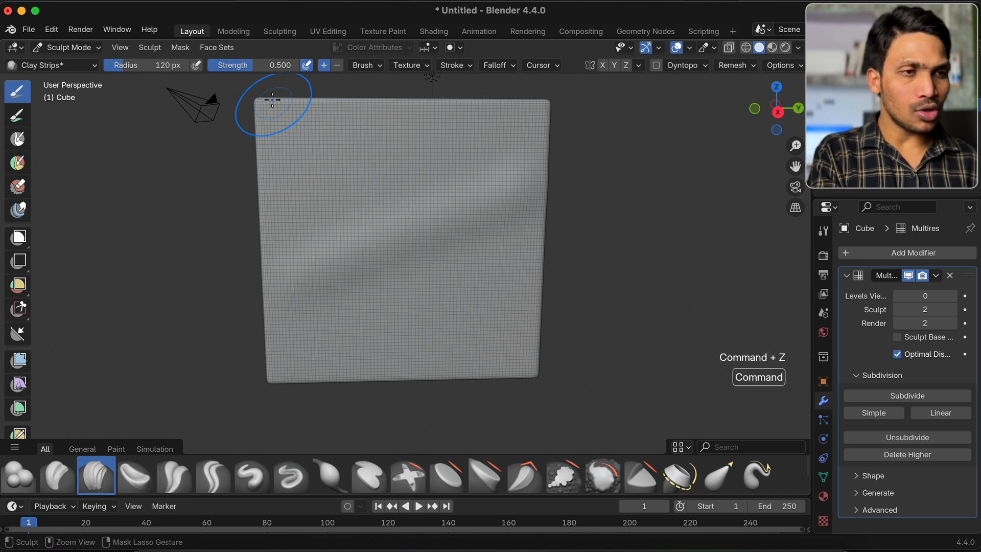
{"action": "left_click", "coordinate": [237, 75]}
{"action": "left_click", "coordinate": [237, 66]}
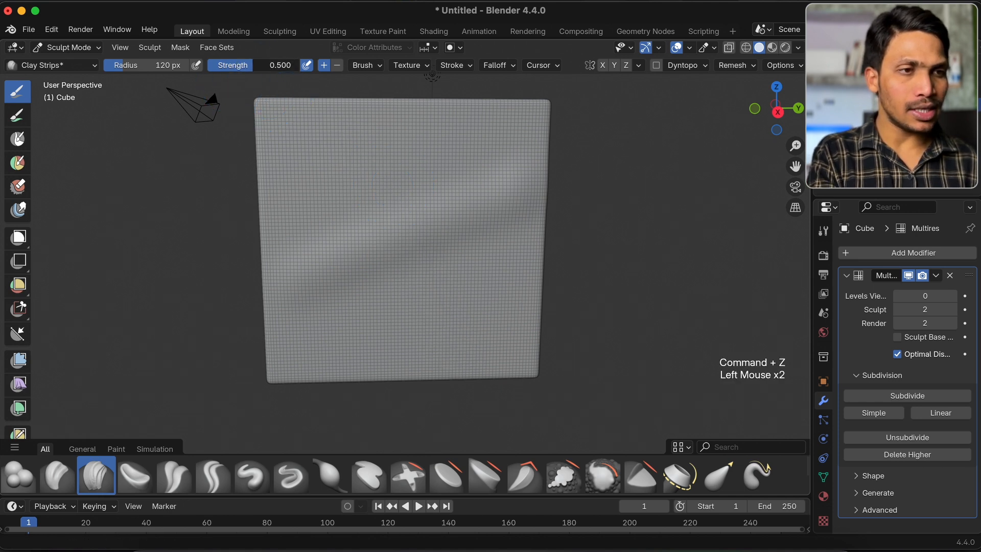
{"action": "left_click_drag", "start_coordinate": [335, 144], "coordinate": [497, 351]}
Show the brush names in the asset shelf and select the Erase Multires Displacement brush
{"action": "left_click", "coordinate": [679, 447]}
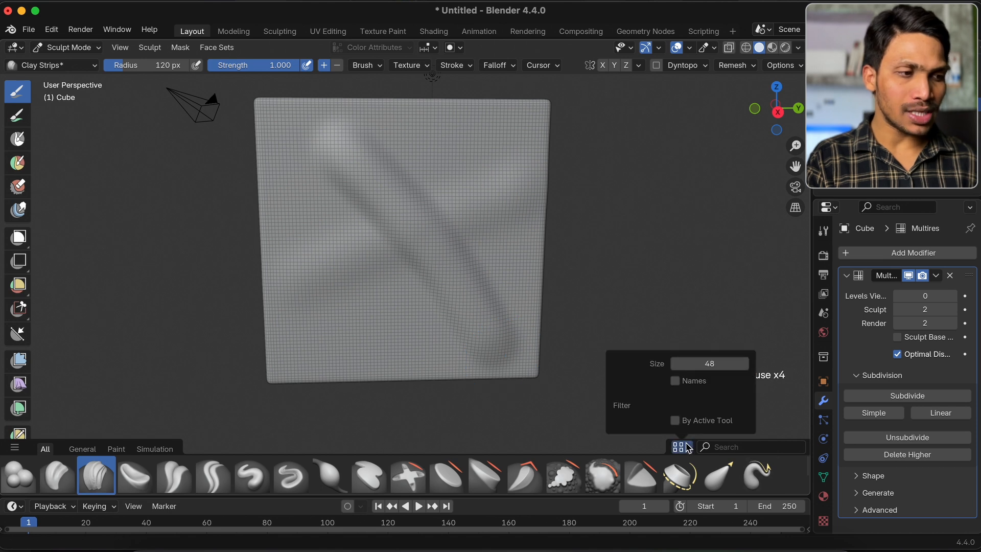
{"action": "left_click", "coordinate": [685, 384]}
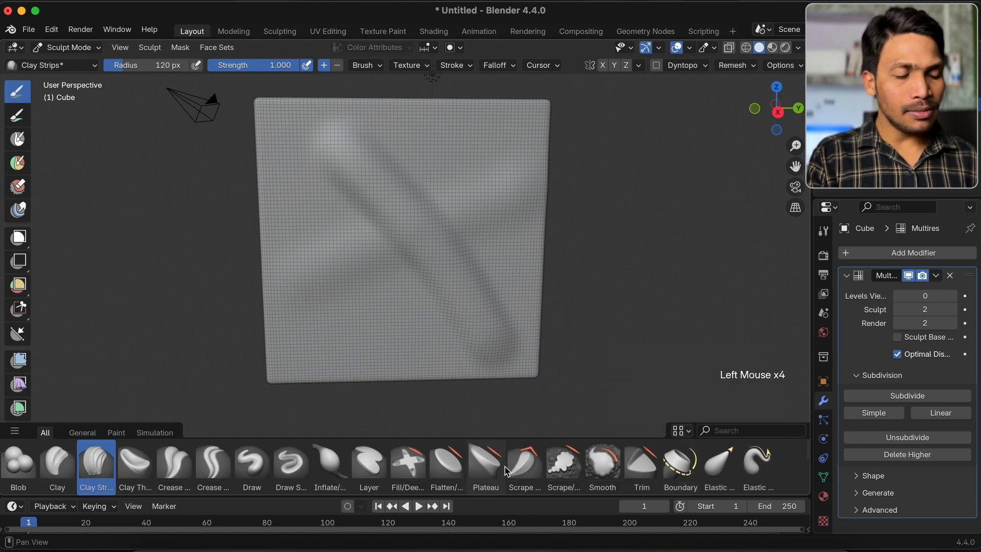
{"action": "scroll", "coordinate": [507, 470], "scroll_direction": "down", "scroll_amount": 2}
{"action": "scroll", "coordinate": [578, 475], "scroll_direction": "down", "scroll_amount": 1}
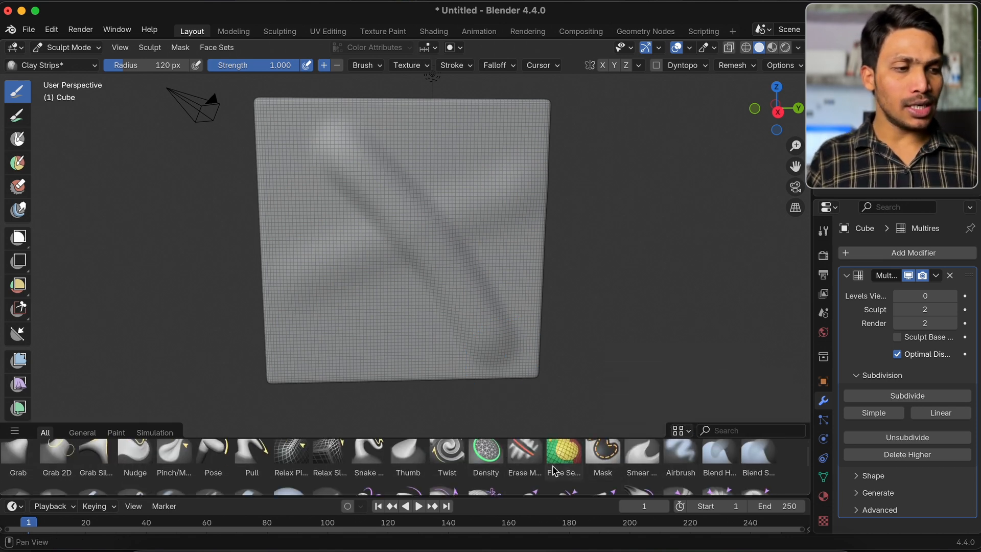
{"action": "left_click", "coordinate": [535, 467]}
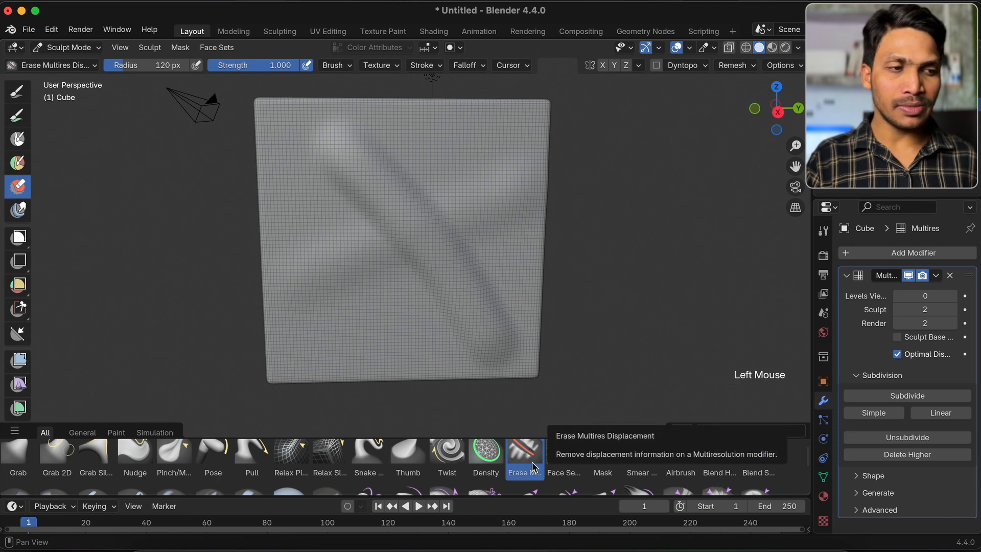
Erase parts of the descending ridge with the Erase Multires Displacement brush, and turn off the Multires modifier's viewport display
{"action": "left_click_drag", "start_coordinate": [289, 225], "coordinate": [351, 322]}
{"action": "left_click_drag", "start_coordinate": [316, 268], "coordinate": [314, 267]}
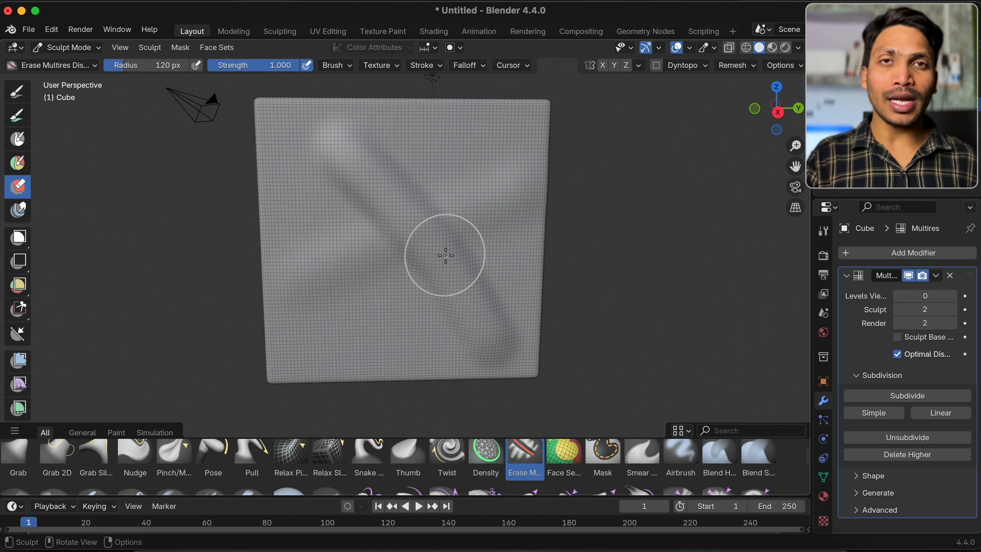
{"action": "mouse_move", "coordinate": [346, 175]}
{"action": "left_mouse_down"}
{"action": "mouse_move", "coordinate": [419, 145]}
{"action": "mouse_move", "coordinate": [450, 196]}
{"action": "mouse_move", "coordinate": [379, 256]}
{"action": "mouse_move", "coordinate": [411, 223]}
{"action": "left_mouse_up"}
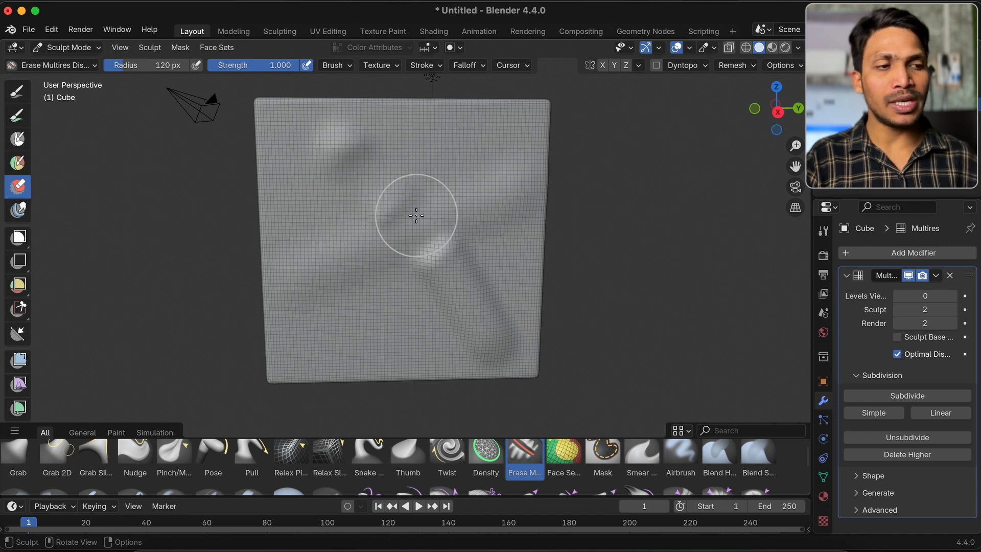
{"action": "mouse_move", "coordinate": [396, 280]}
{"action": "left_mouse_down"}
{"action": "mouse_move", "coordinate": [495, 316]}
{"action": "mouse_move", "coordinate": [496, 337]}
{"action": "left_mouse_up"}
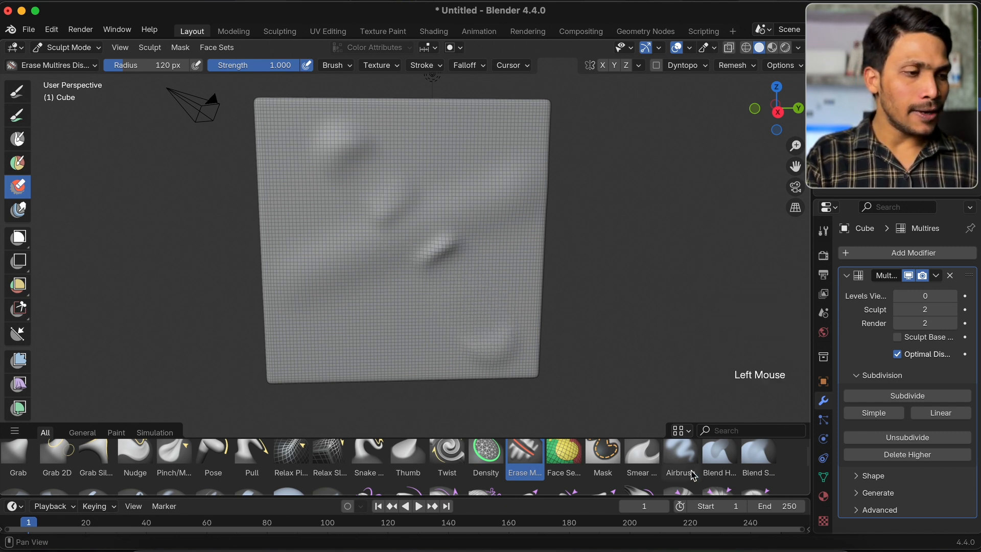
{"action": "left_click", "coordinate": [913, 280]}
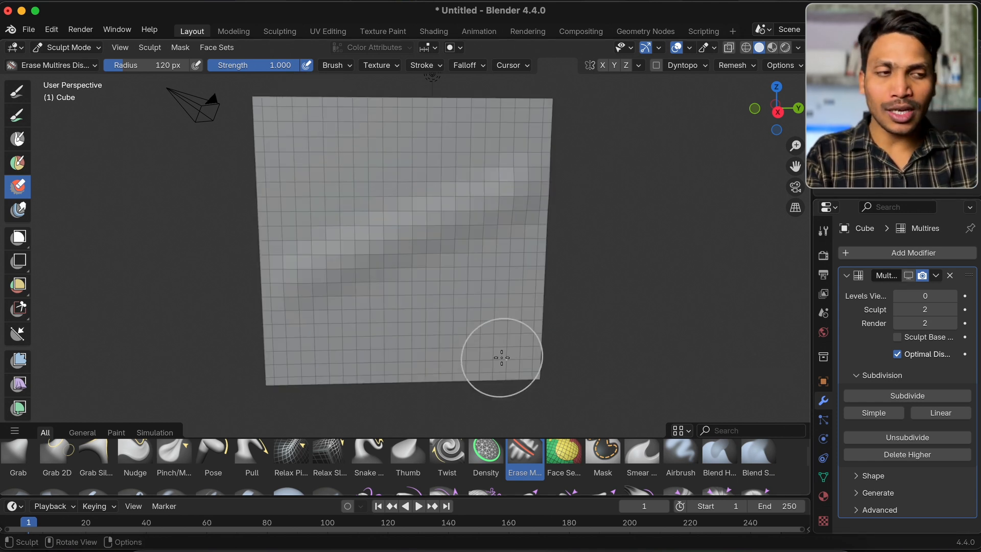
Turn the Multires modifier's viewport display back on and undo the last erase stroke
{"action": "left_click", "coordinate": [916, 276]}
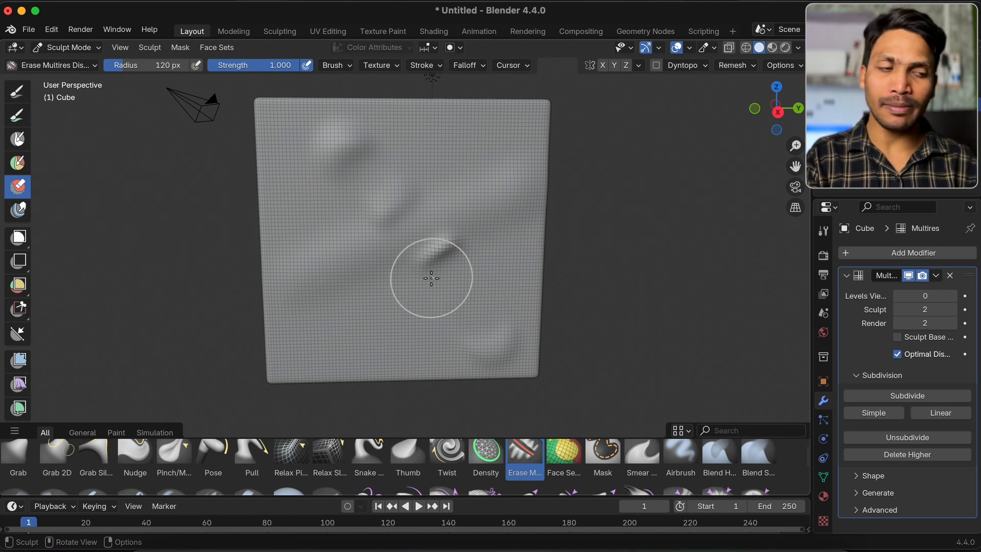
{"action": "scroll", "coordinate": [682, 482], "scroll_direction": "down", "scroll_amount": 1}
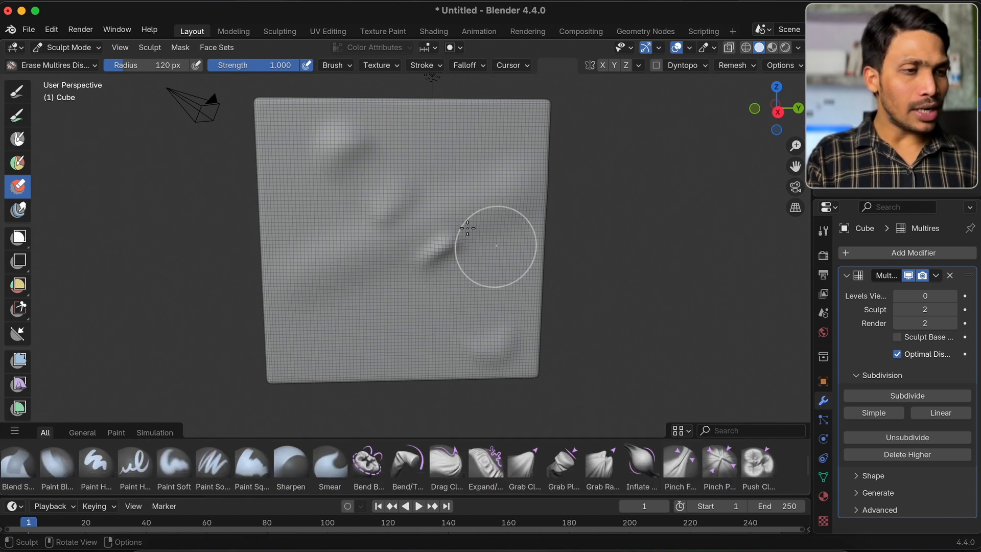
{"action": "key", "text": "super+z"}
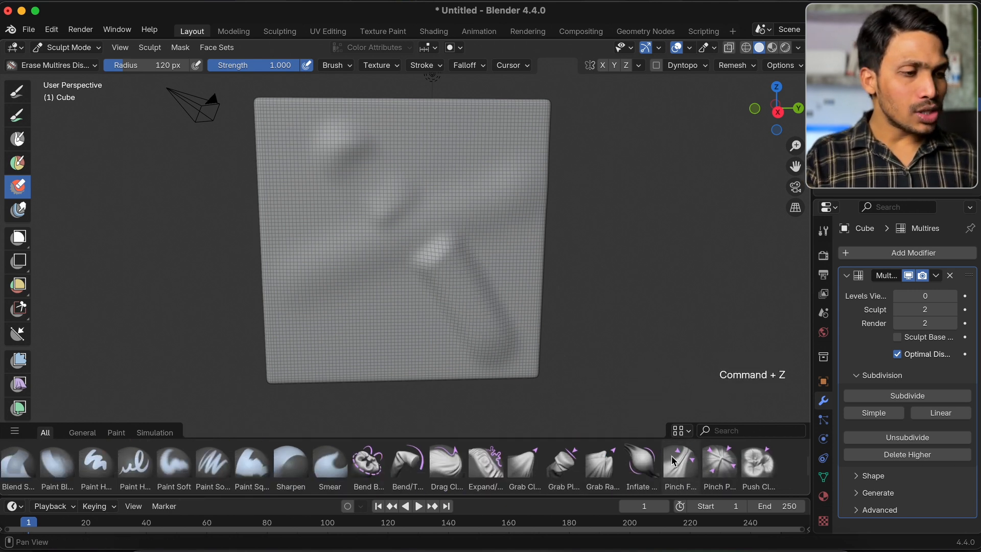
Choose the Smear Multires Displacement brush from the General brushes and smear the sculpted relief on the cube's front face
{"action": "scroll", "coordinate": [676, 460], "scroll_direction": "up", "scroll_amount": 1}
{"action": "left_click", "coordinate": [82, 434]}
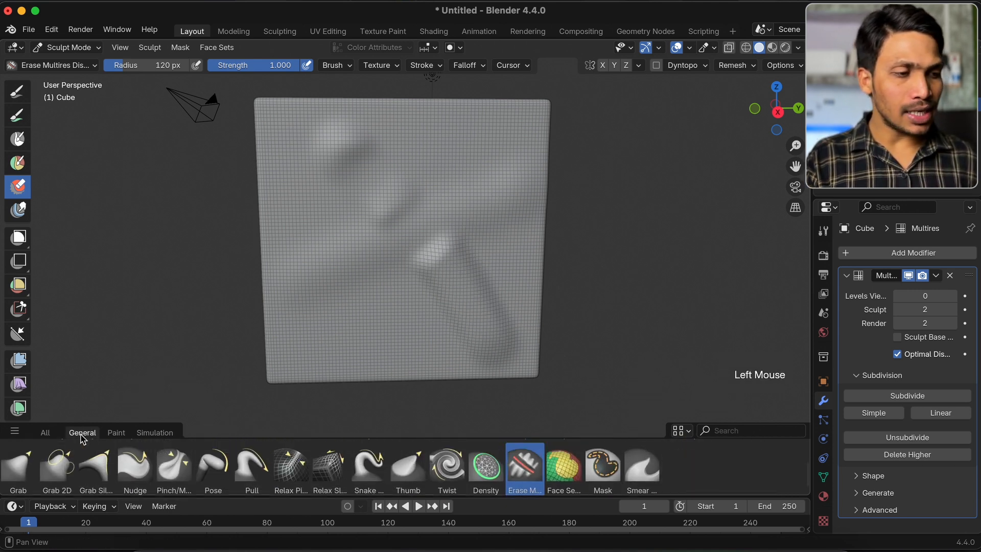
{"action": "left_click", "coordinate": [641, 463]}
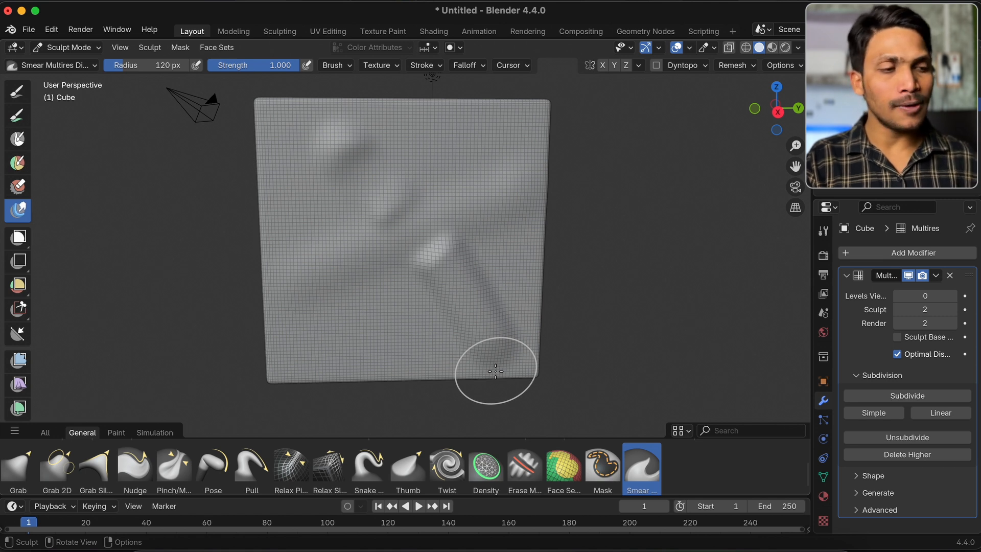
{"action": "mouse_move", "coordinate": [453, 268]}
{"action": "left_mouse_down"}
{"action": "mouse_move", "coordinate": [482, 248]}
{"action": "mouse_move", "coordinate": [400, 278]}
{"action": "mouse_move", "coordinate": [490, 228]}
{"action": "mouse_move", "coordinate": [462, 263]}
{"action": "left_mouse_up"}
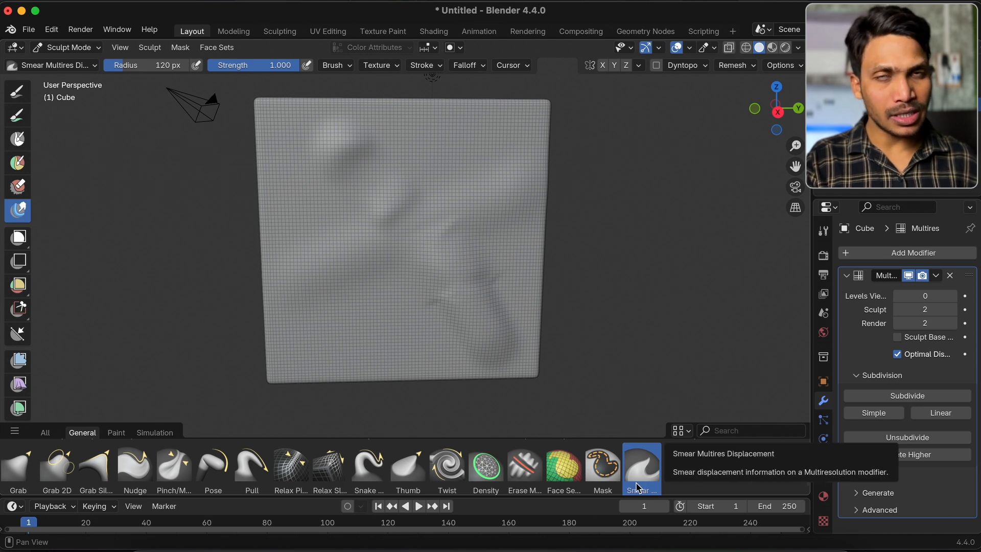
{"action": "left_click_drag", "start_coordinate": [331, 276], "coordinate": [339, 329]}
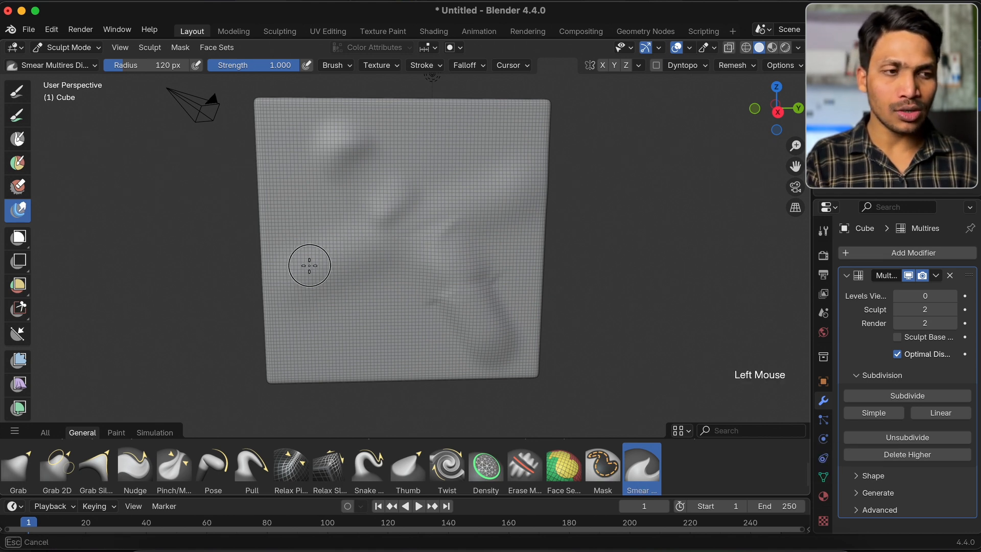
{"action": "left_click_drag", "start_coordinate": [311, 268], "coordinate": [310, 268]}
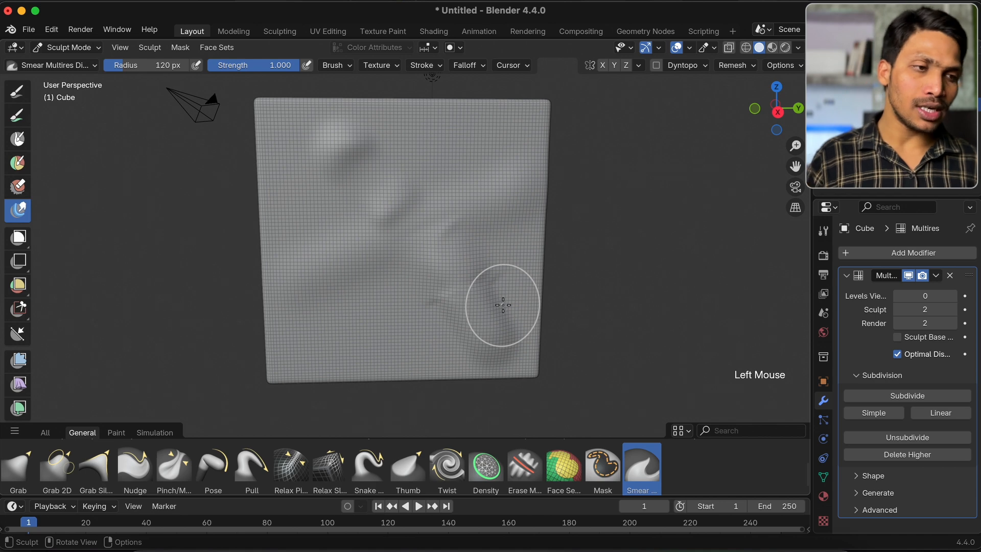
Start a new file from the Sculpting template without saving the current one
{"action": "key", "text": "super+n"}
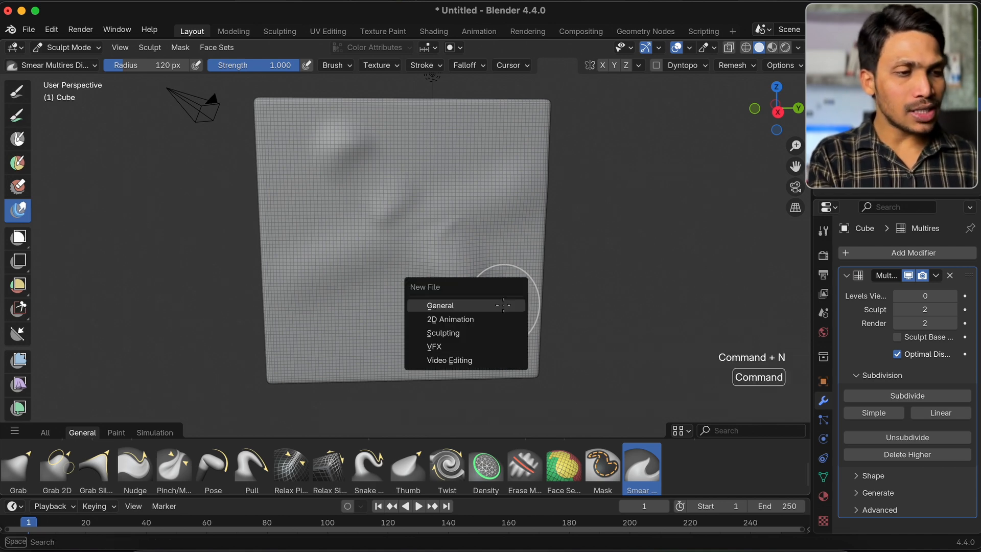
{"action": "left_click", "coordinate": [472, 334]}
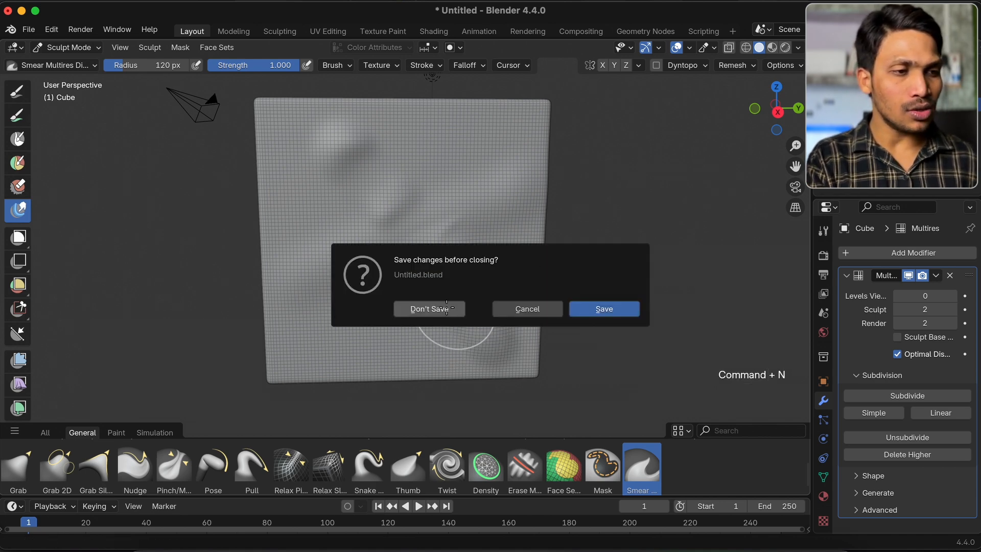
{"action": "left_click", "coordinate": [436, 310]}
Show the brush names in the asset shelf and limit it to the General brushes
{"action": "left_click", "coordinate": [688, 487]}
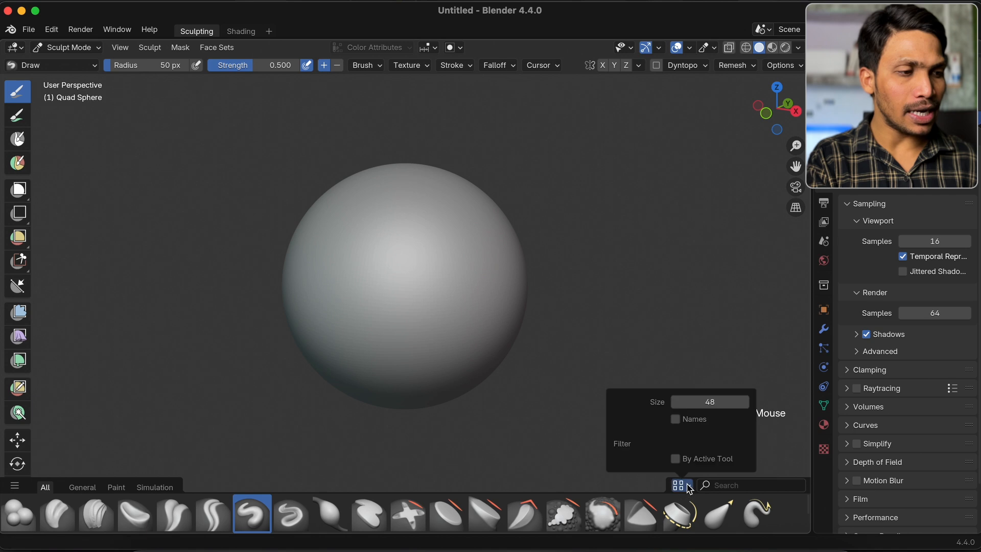
{"action": "left_click", "coordinate": [694, 419]}
{"action": "left_click", "coordinate": [83, 471]}
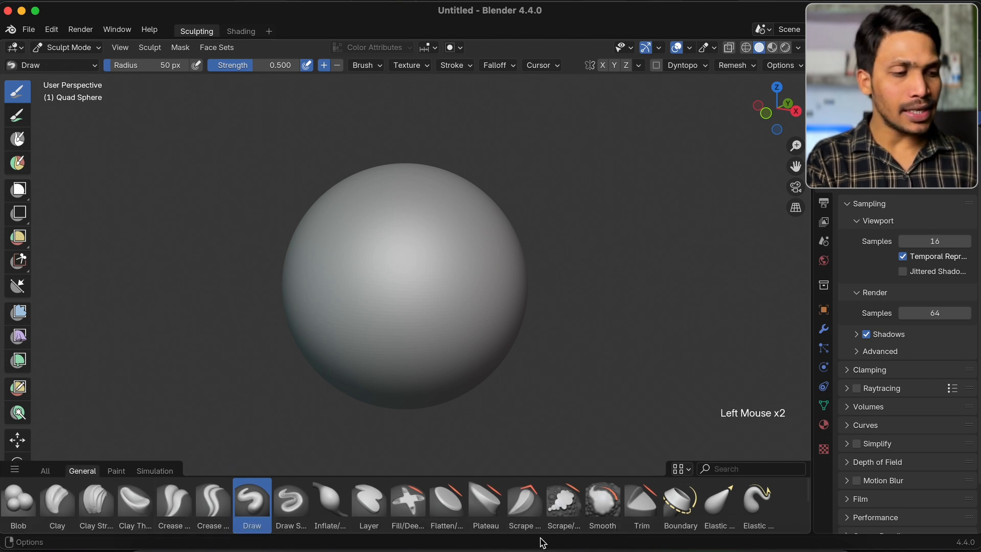
Choose the Face Set Paint brush and paint a short diagonal face set across the sphere's upper front
{"action": "scroll", "coordinate": [554, 521], "scroll_direction": "down", "scroll_amount": 2}
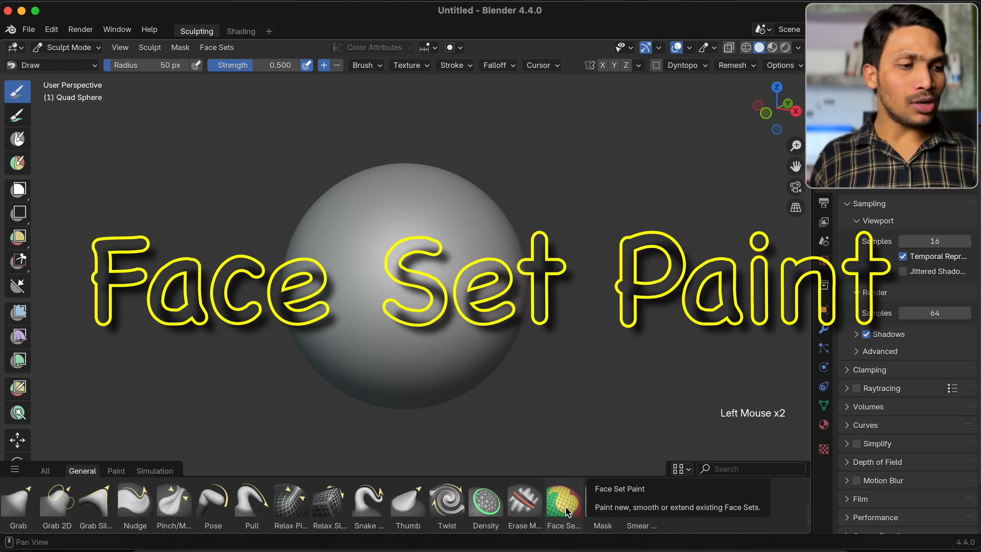
{"action": "left_click", "coordinate": [564, 503]}
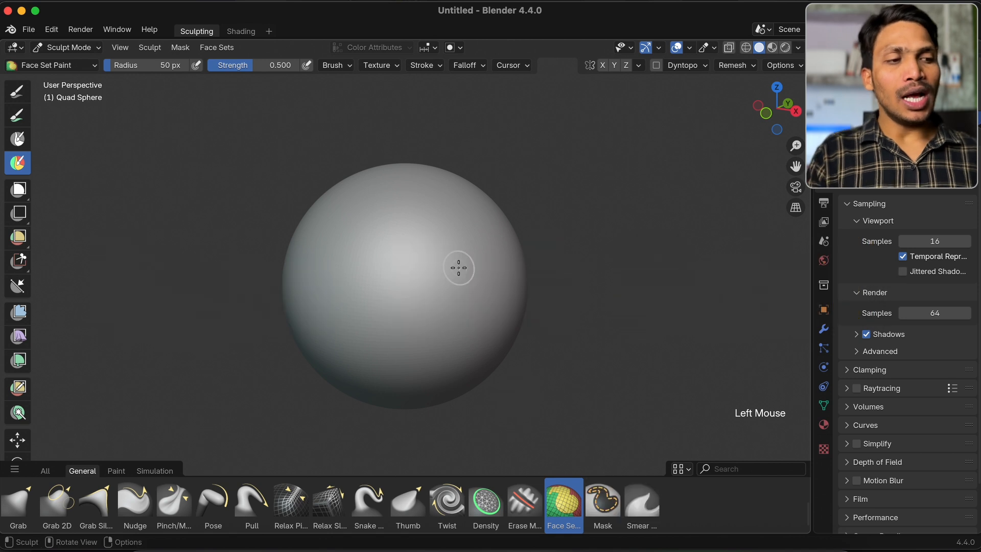
{"action": "scroll", "coordinate": [457, 268], "scroll_direction": "up", "scroll_amount": 3}
{"action": "mouse_move", "coordinate": [366, 247]}
{"action": "left_mouse_down"}
{"action": "mouse_move", "coordinate": [377, 228]}
{"action": "mouse_move", "coordinate": [390, 245]}
{"action": "mouse_move", "coordinate": [483, 198]}
{"action": "left_mouse_up"}
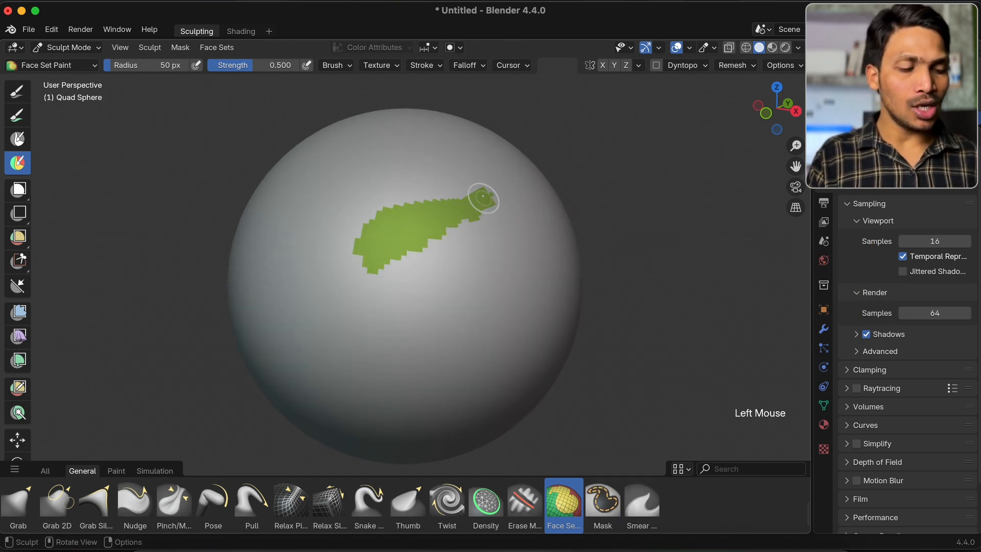
Enlarge the brush radius to 230 px, paint two more face sets at the sphere's front and top, and extend the front one sideways
{"action": "scroll", "coordinate": [483, 198], "scroll_direction": "down", "scroll_amount": 2}
{"action": "key", "text": "f"}
{"action": "left_click", "coordinate": [518, 255]}
{"action": "left_click_drag", "start_coordinate": [371, 305], "coordinate": [494, 311]}
{"action": "left_click_drag", "start_coordinate": [401, 127], "coordinate": [384, 184]}
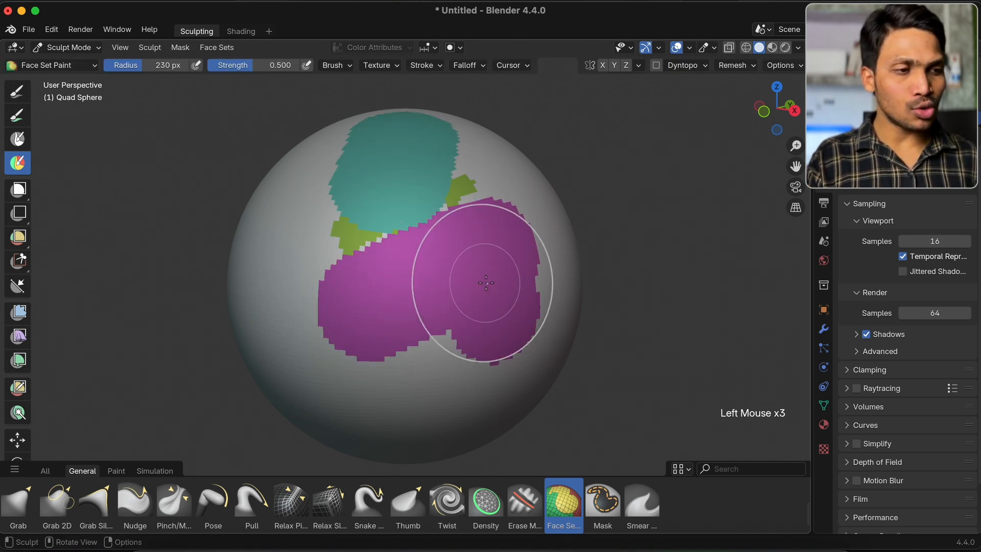
{"action": "middle_click_drag", "start_coordinate": [486, 283], "coordinate": [464, 280]}
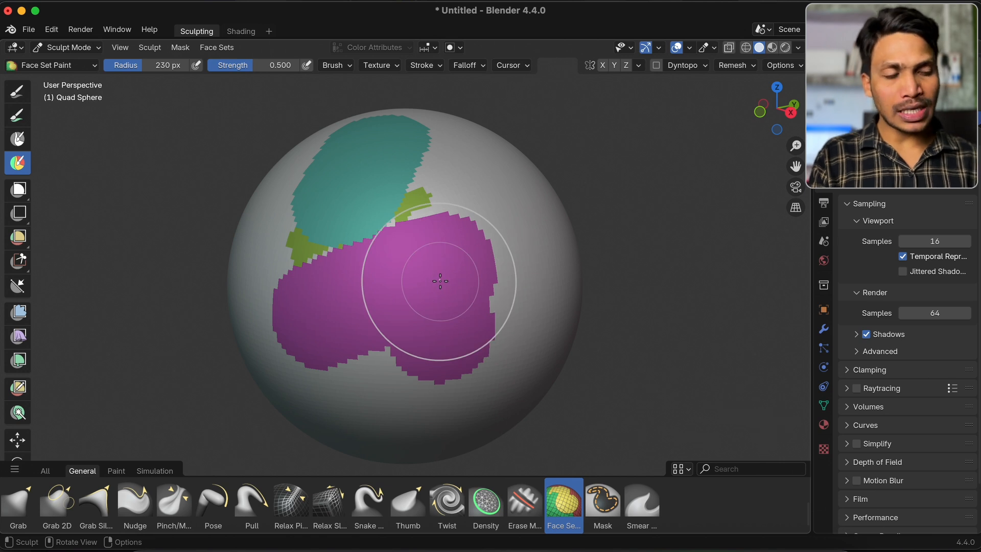
{"action": "mouse_move", "coordinate": [440, 281]}
{"action": "left_mouse_down", "text": "super"}
{"action": "mouse_move", "coordinate": [532, 226]}
{"action": "mouse_move", "coordinate": [492, 305]}
{"action": "left_mouse_up", "text": "super"}
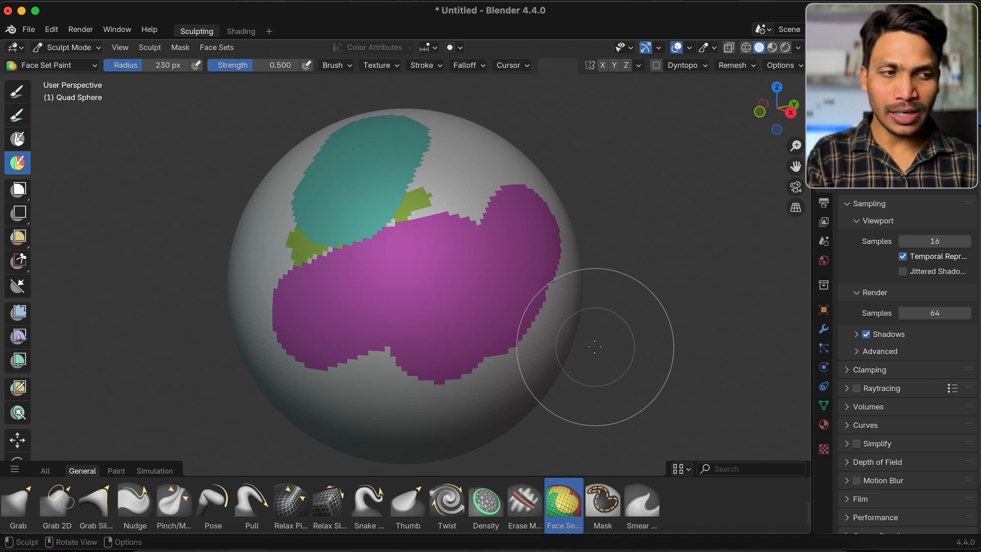
Extract the magenta face set as a separate object and try moving it away from the sphere
{"action": "scroll", "coordinate": [455, 282], "scroll_direction": "down", "scroll_amount": 1, "text": "super"}
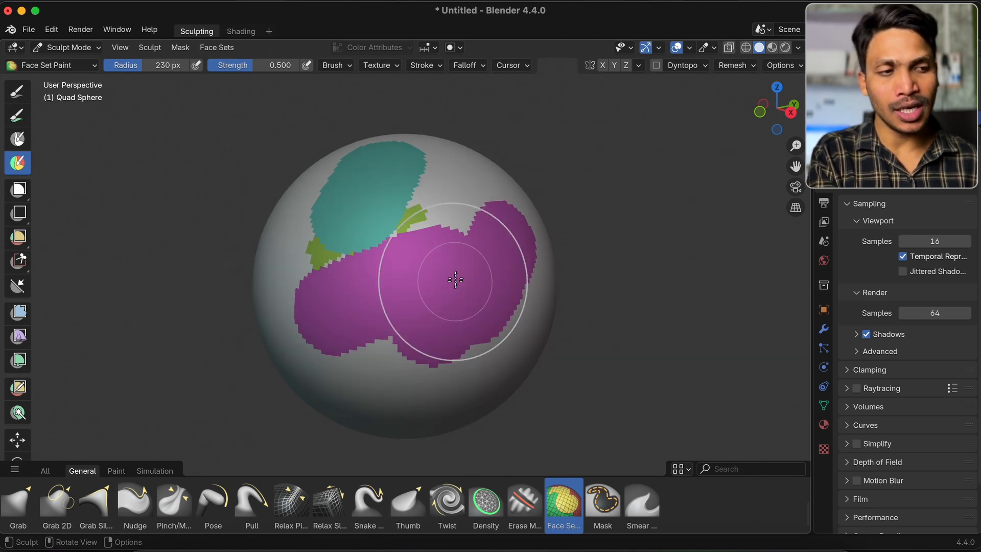
{"action": "left_click", "coordinate": [223, 49]}
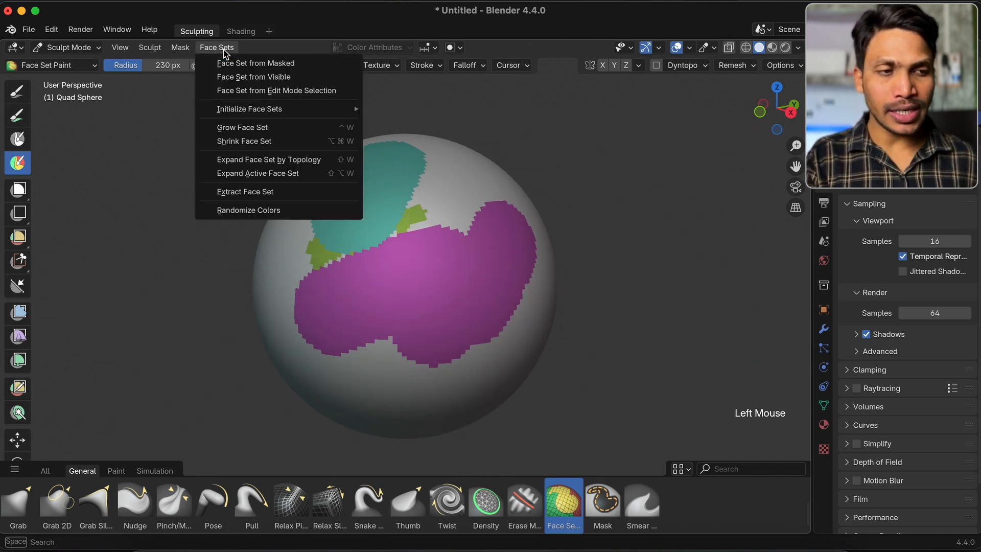
{"action": "left_click", "coordinate": [261, 192]}
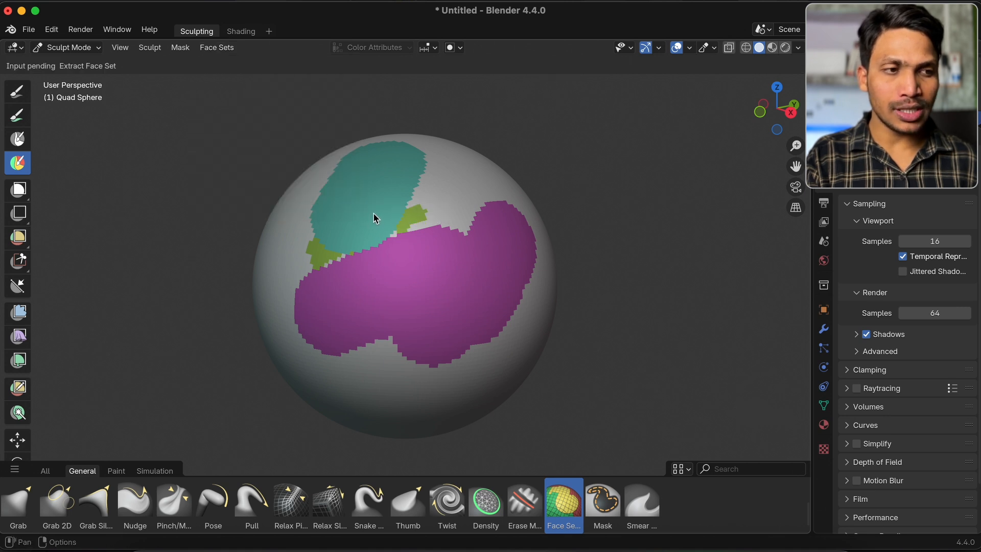
{"action": "left_click", "coordinate": [465, 306]}
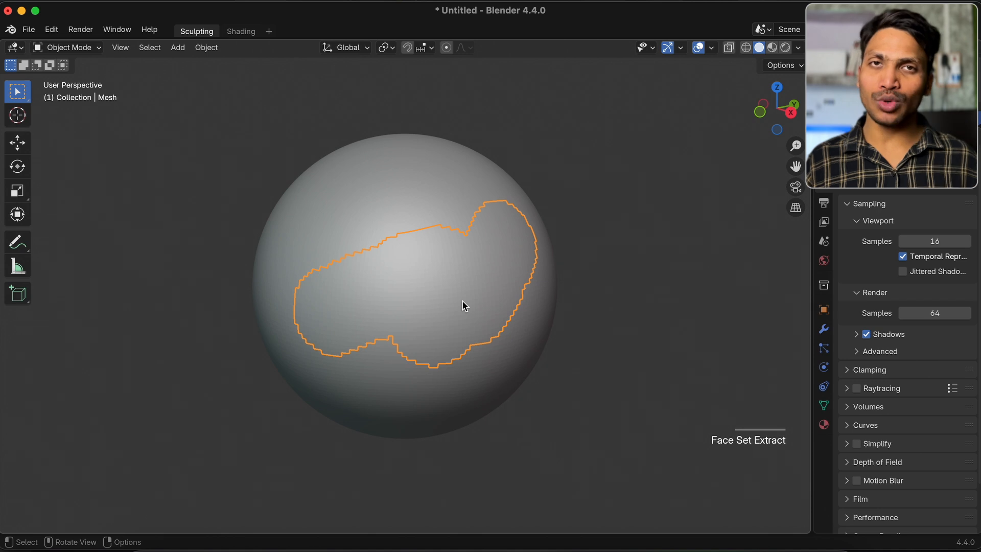
{"action": "key", "text": "g"}
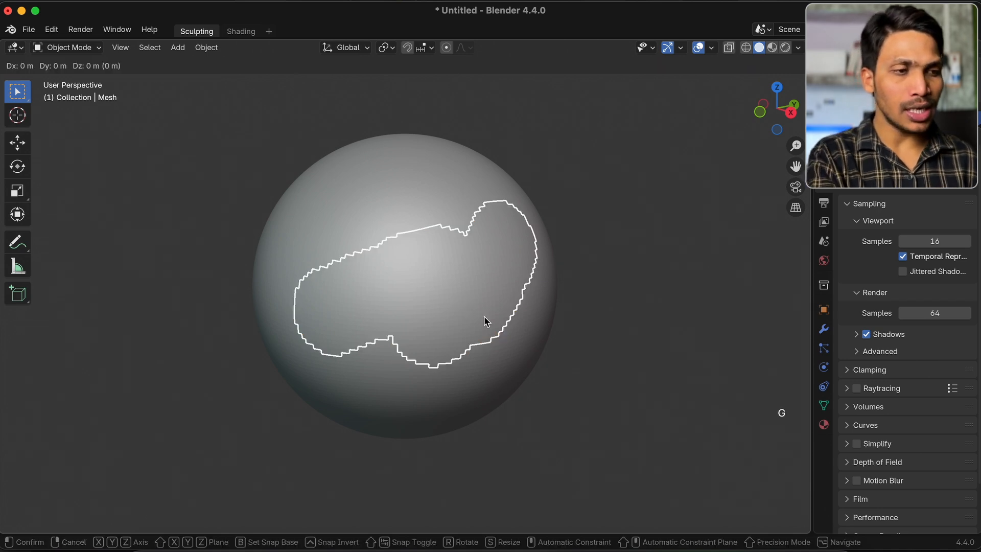
{"action": "left_click", "coordinate": [712, 291]}
Undo the move, the face set extraction and the painted face sets
{"action": "key", "text": "super+z"}
{"action": "key", "text": "super+z"}
{"action": "key", "text": "super+z"}
{"action": "key", "text": "super+z"}
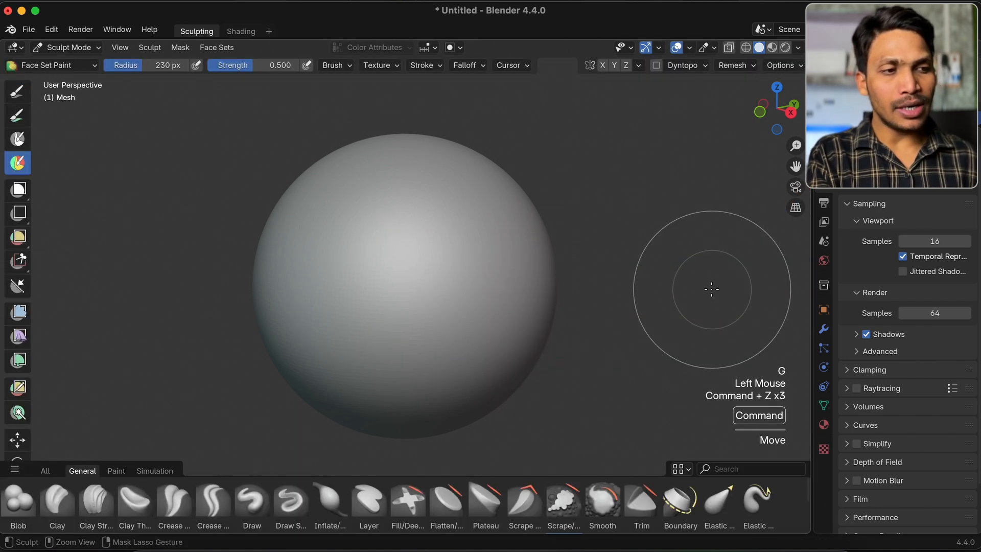
Paint a green face set on the sphere's front and a larger magenta face set overlapping its lower edge
{"action": "left_click", "coordinate": [415, 250]}
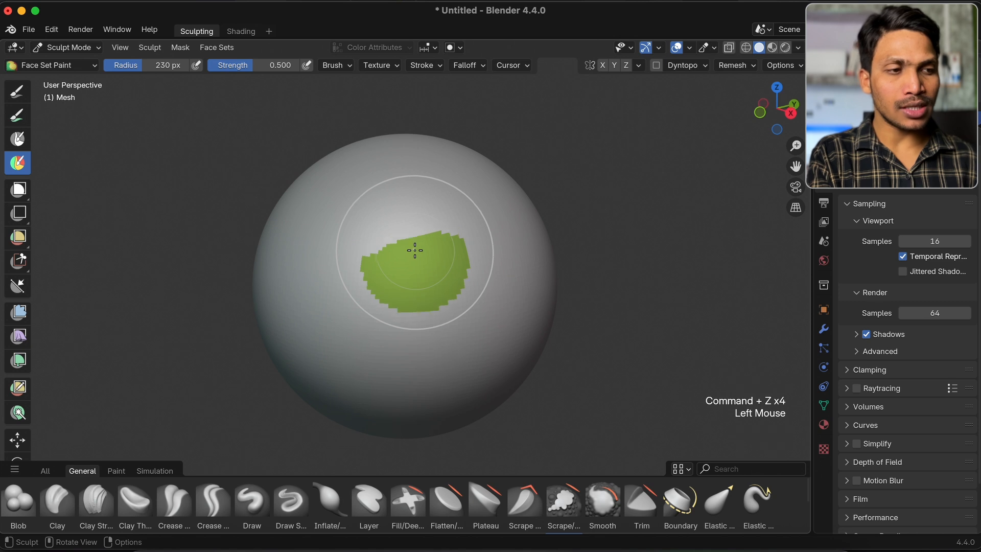
{"action": "scroll", "coordinate": [571, 511], "scroll_direction": "down", "scroll_amount": 2}
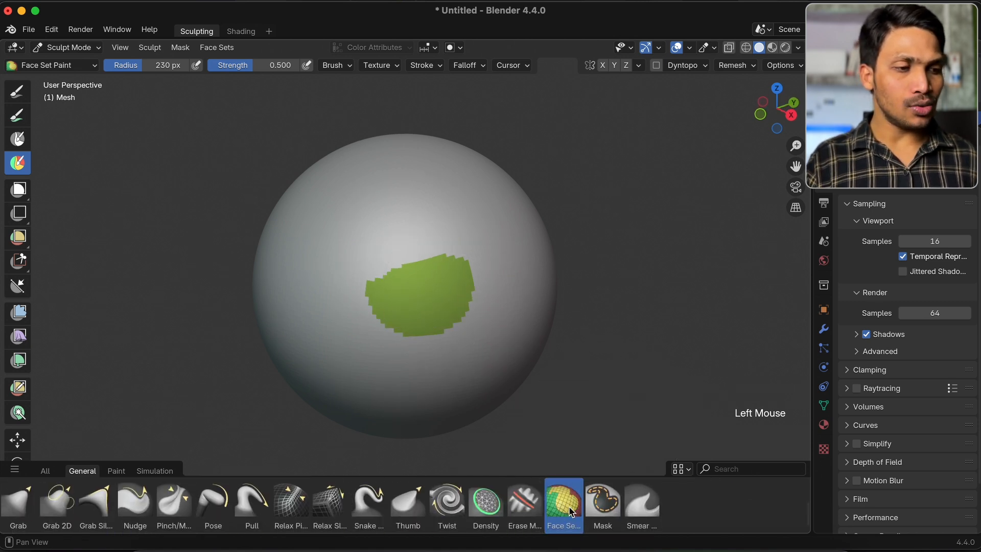
{"action": "scroll", "coordinate": [446, 273], "scroll_direction": "up", "scroll_amount": 2}
{"action": "left_click_drag", "start_coordinate": [448, 203], "coordinate": [472, 185]}
{"action": "mouse_move", "coordinate": [378, 245]}
{"action": "left_mouse_down"}
{"action": "mouse_move", "coordinate": [420, 247]}
{"action": "mouse_move", "coordinate": [396, 323]}
{"action": "left_mouse_up"}
{"action": "left_click", "coordinate": [392, 247]}
{"action": "scroll", "coordinate": [392, 248], "scroll_direction": "down", "scroll_amount": 5}
{"action": "left_click", "coordinate": [369, 253]}
{"action": "left_click_drag", "start_coordinate": [463, 243], "coordinate": [461, 246]}
{"action": "scroll", "coordinate": [455, 253], "scroll_direction": "up", "scroll_amount": 5}
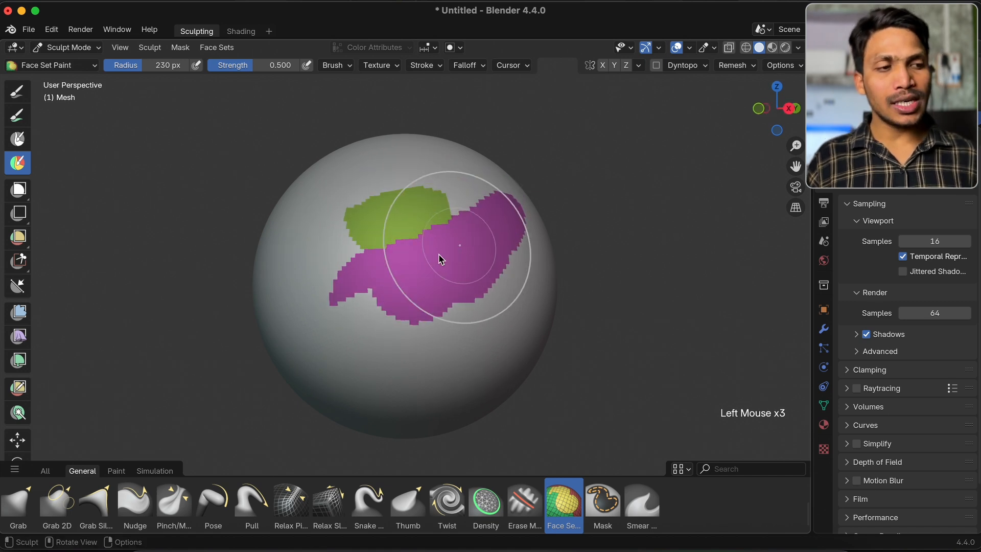
Apply Grow Face Set to the green face set
{"action": "left_click", "coordinate": [230, 48]}
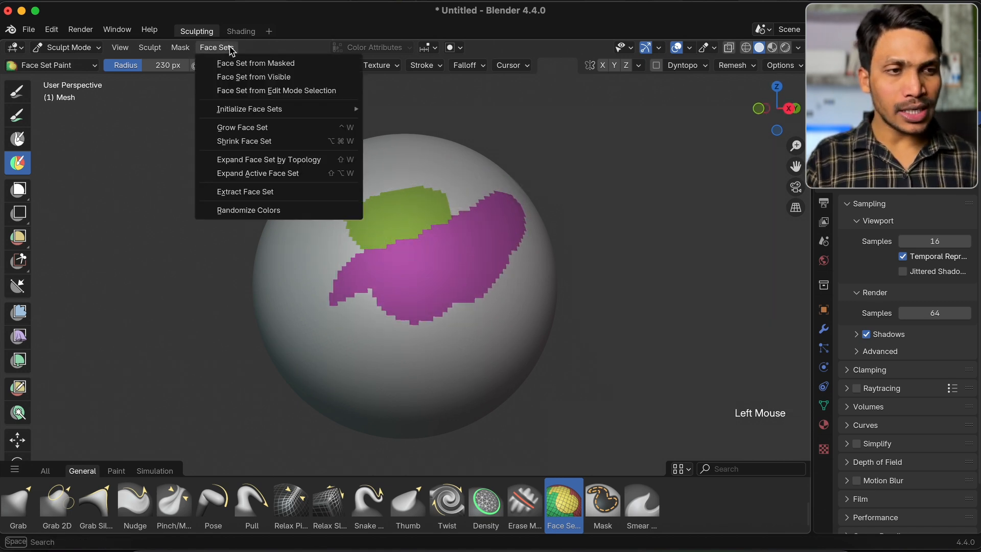
{"action": "left_click", "coordinate": [258, 128]}
{"action": "left_click", "coordinate": [407, 220]}
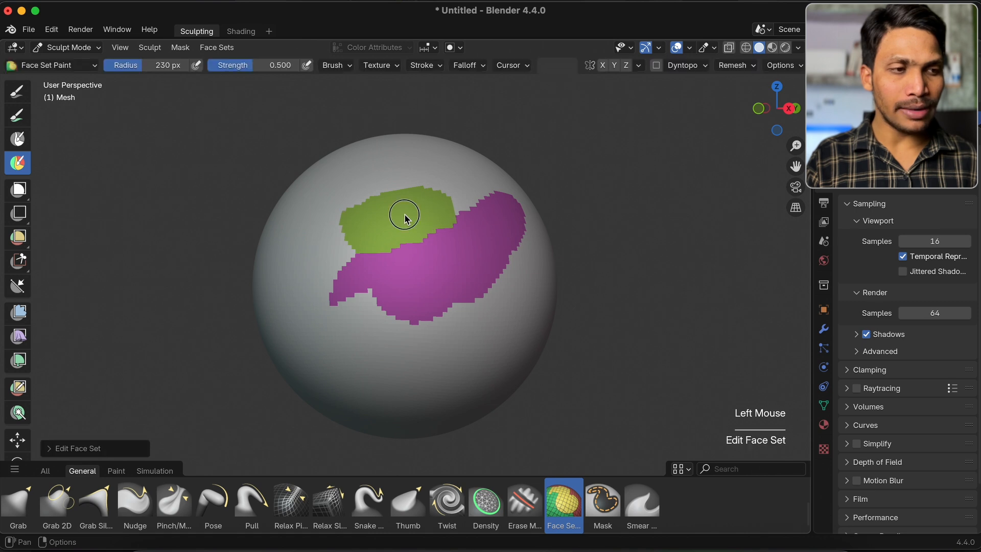
Apply Shrink Face Set to the magenta face set
{"action": "left_click", "coordinate": [228, 50]}
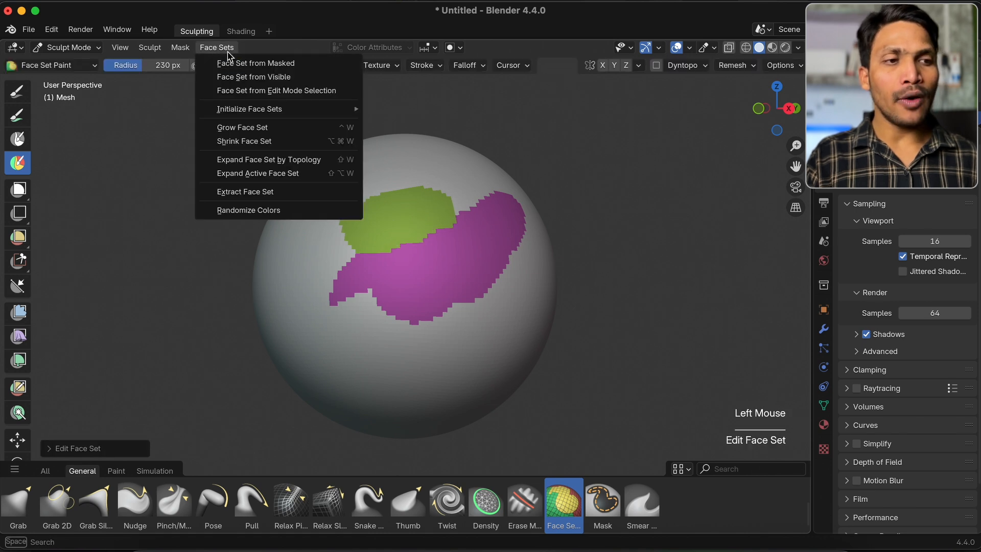
{"action": "left_click", "coordinate": [258, 142]}
{"action": "left_click", "coordinate": [403, 262]}
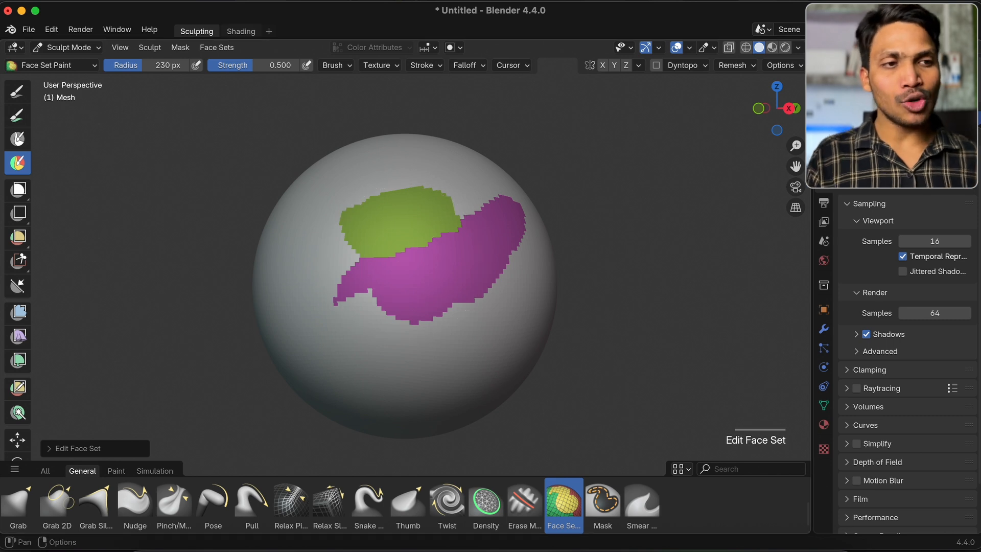
Create a mask from the face sets boundary, starting at the magenta face set
{"action": "left_click", "coordinate": [181, 47]}
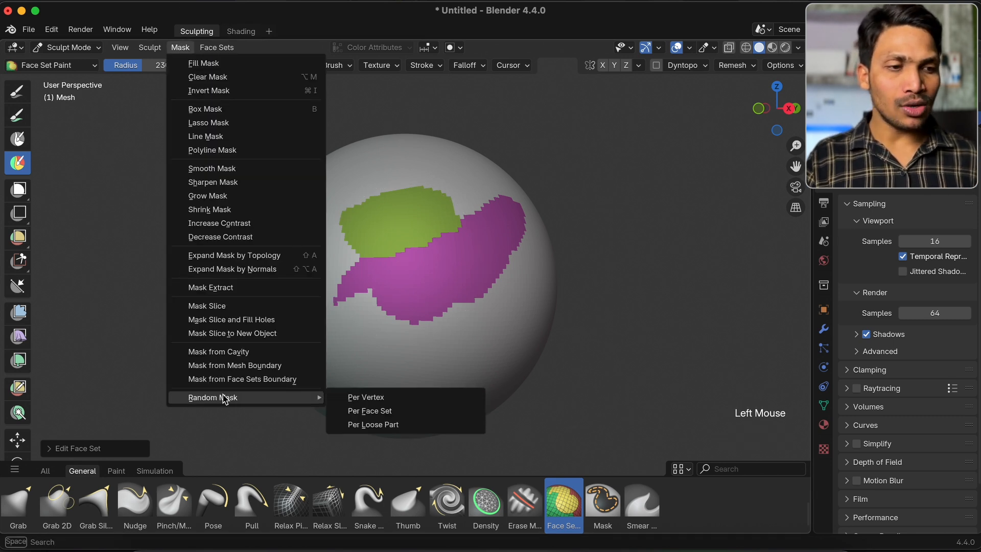
{"action": "left_click", "coordinate": [292, 379]}
{"action": "middle_click_drag", "start_coordinate": [466, 285], "coordinate": [462, 282]}
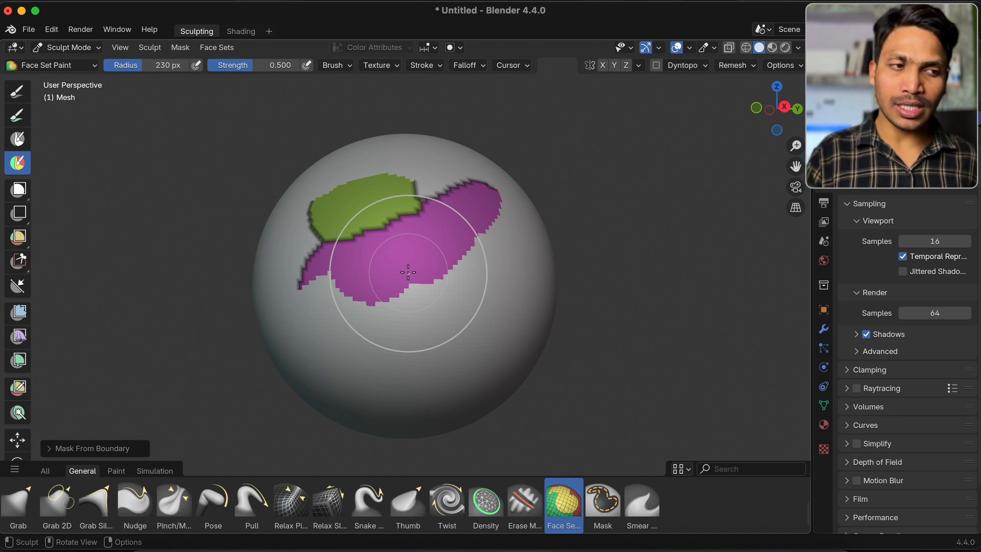
Choose the Draw brush and set its strength to 1.000
{"action": "scroll", "coordinate": [294, 526], "scroll_direction": "up", "scroll_amount": 3}
{"action": "left_click", "coordinate": [264, 506]}
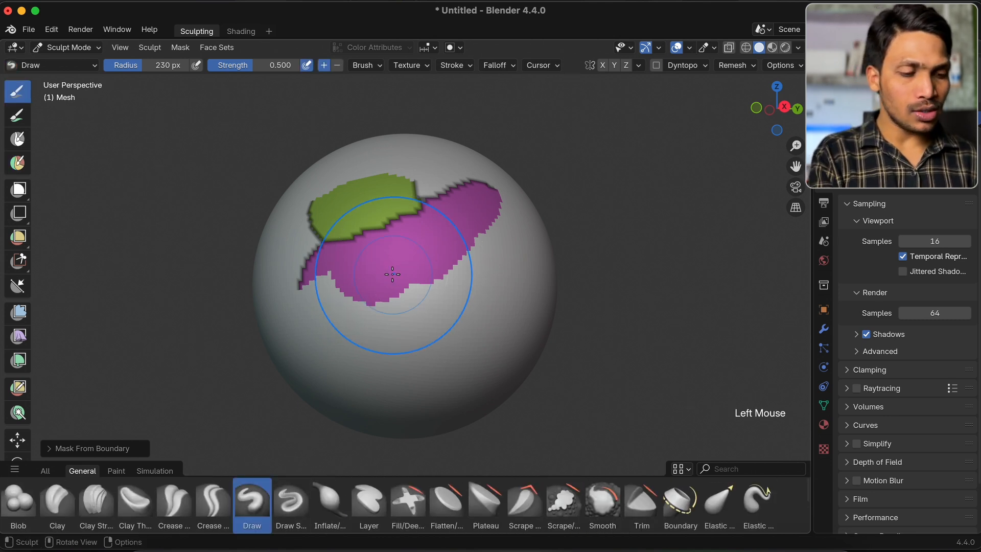
{"action": "scroll", "coordinate": [393, 274], "scroll_direction": "up", "scroll_amount": 5}
{"action": "left_click_drag", "start_coordinate": [264, 66], "coordinate": [265, 67]}
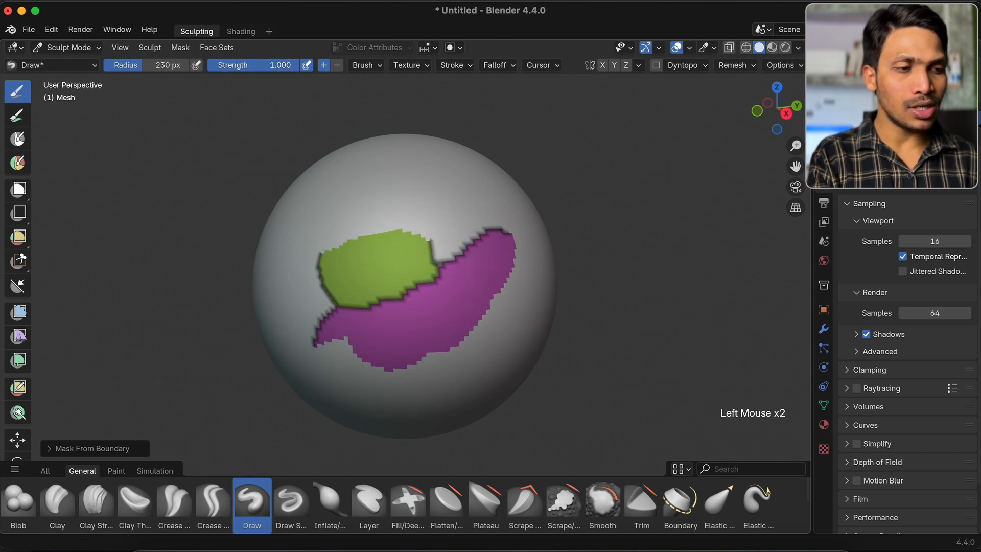
Sculpt over the masked boundary of the green and magenta face sets with the Draw brush and inspect the edges
{"action": "mouse_move", "coordinate": [330, 220]}
{"action": "left_mouse_down"}
{"action": "mouse_move", "coordinate": [333, 230]}
{"action": "mouse_move", "coordinate": [526, 215]}
{"action": "mouse_move", "coordinate": [418, 169]}
{"action": "left_mouse_up"}
{"action": "left_click_drag", "start_coordinate": [479, 199], "coordinate": [476, 204]}
{"action": "scroll", "coordinate": [476, 204], "scroll_direction": "right", "scroll_amount": 2}
{"action": "scroll", "coordinate": [420, 216], "scroll_direction": "up", "scroll_amount": 10, "text": "super"}
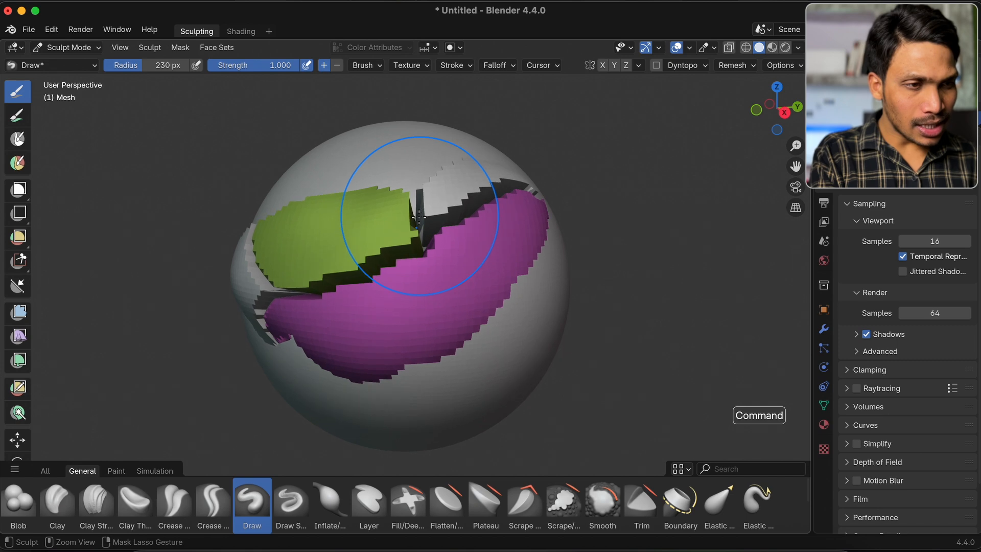
{"action": "scroll", "coordinate": [419, 216], "scroll_direction": "up", "scroll_amount": 4}
{"action": "scroll", "coordinate": [419, 217], "scroll_direction": "down", "scroll_amount": 4}
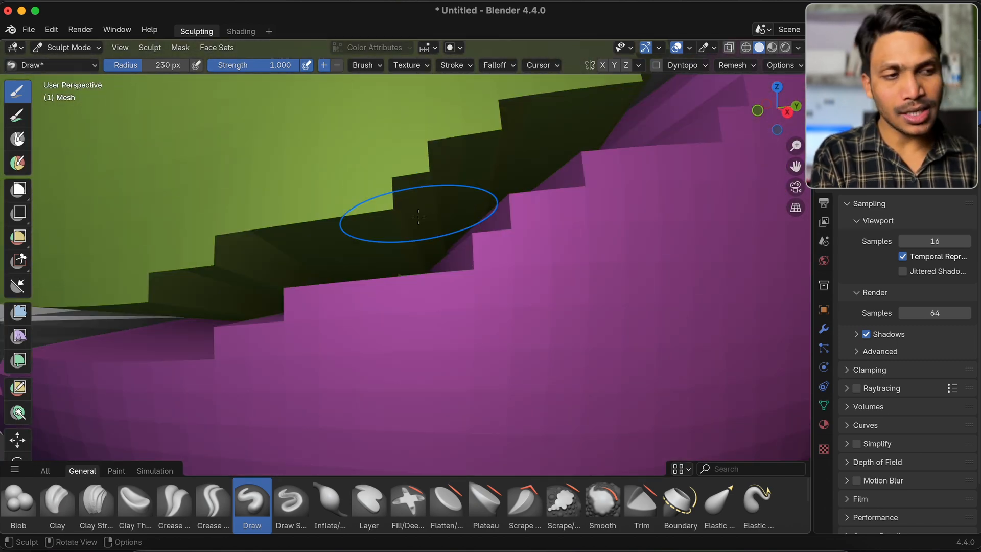
{"action": "scroll", "coordinate": [418, 217], "scroll_direction": "up", "scroll_amount": 4}
{"action": "scroll", "coordinate": [417, 216], "scroll_direction": "down", "scroll_amount": 10, "text": "super"}
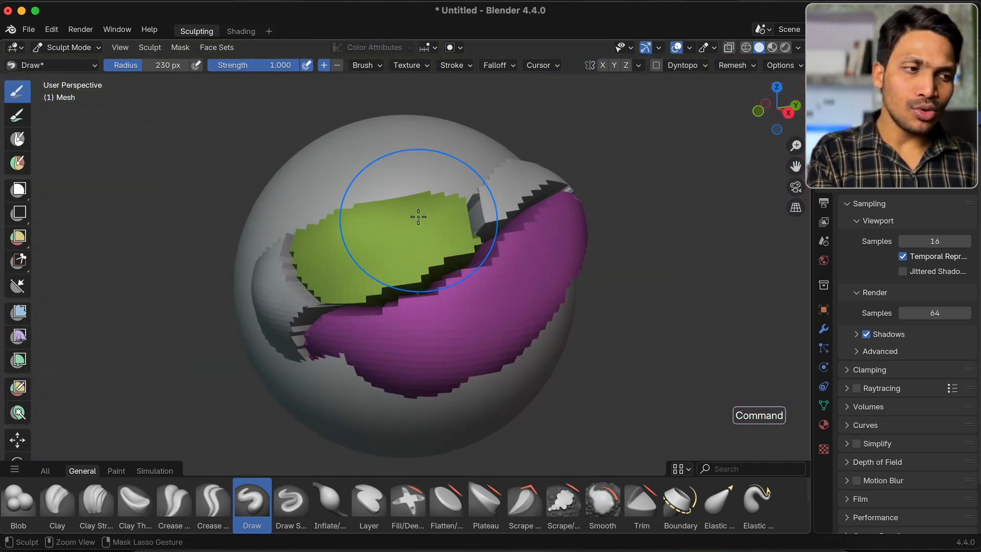
{"action": "scroll", "coordinate": [418, 217], "scroll_direction": "right", "scroll_amount": 3}
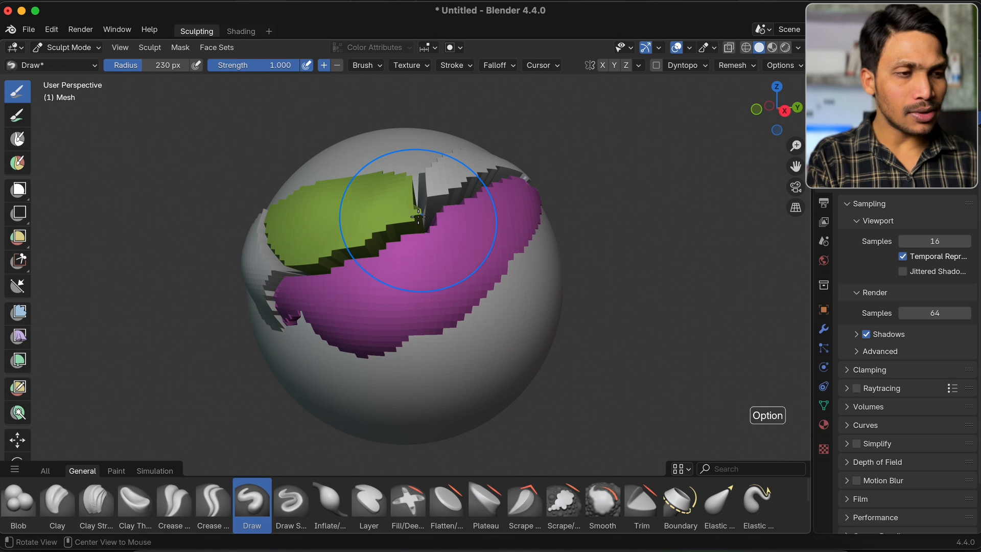
Clear the mask and create a face set from the visible geometry of the sculpted sphere
{"action": "key", "text": "alt+m"}
{"action": "left_click", "coordinate": [216, 47]}
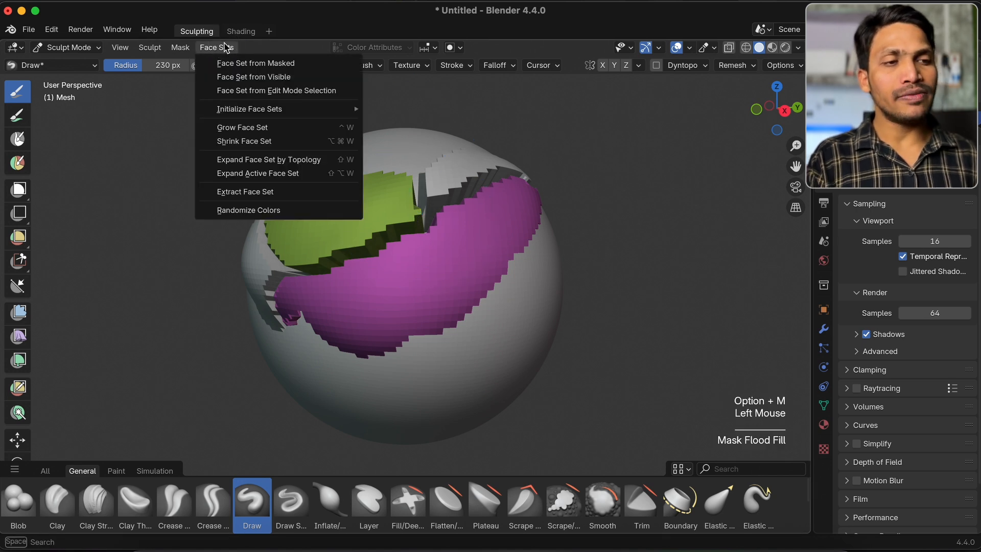
{"action": "left_click", "coordinate": [270, 77]}
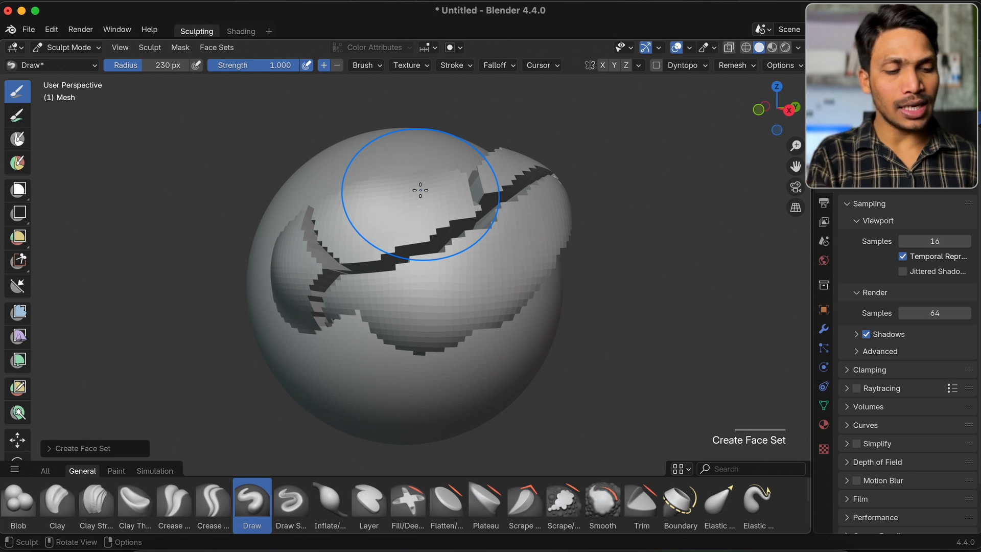
Undo back to the smooth, unmasked sphere with both face sets and create a face set from the visible geometry
{"action": "key", "text": "super+z"}
{"action": "key", "text": "super+z"}
{"action": "key", "text": "super+z"}
{"action": "key", "text": "super+z"}
{"action": "key", "text": "super+z"}
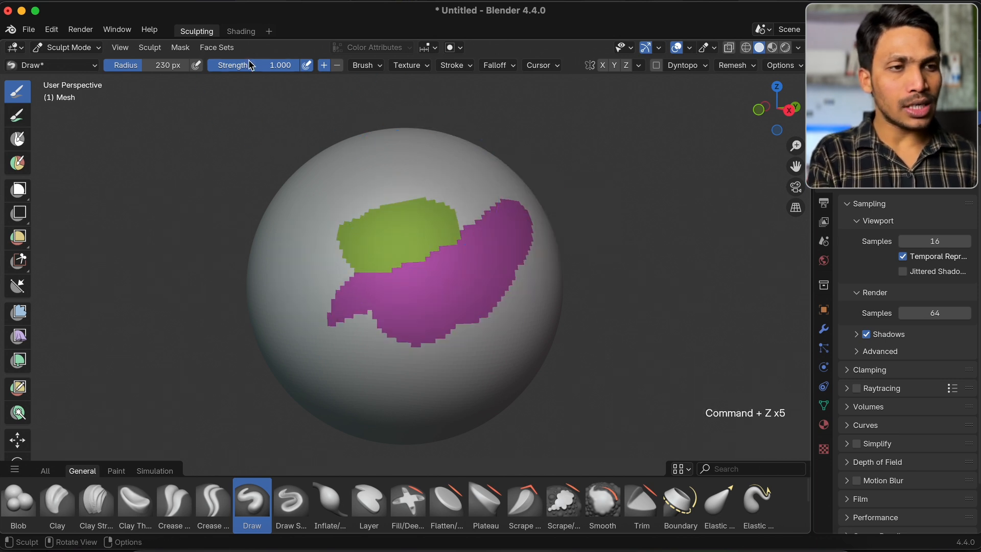
{"action": "left_click", "coordinate": [216, 47]}
{"action": "left_click", "coordinate": [251, 75]}
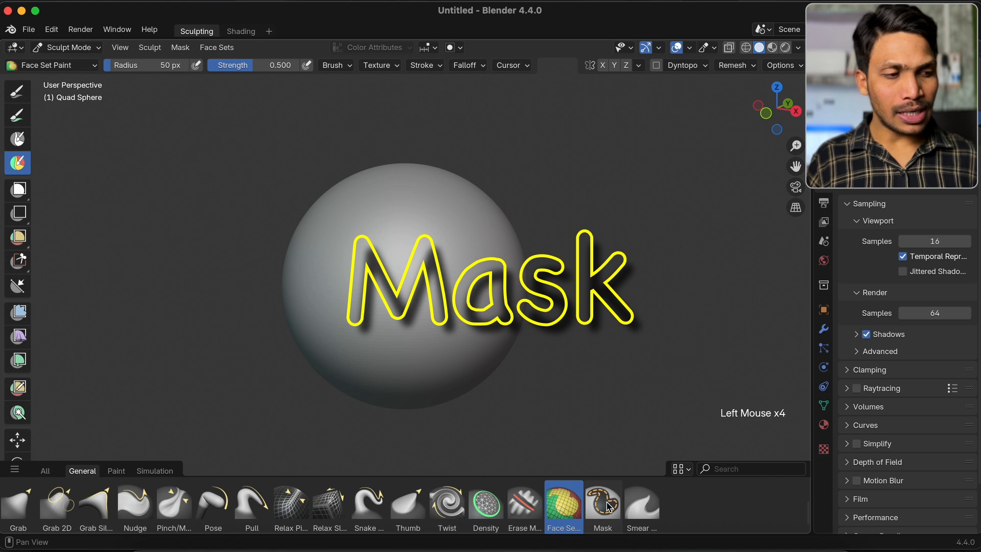
Choose the Mask brush, set its radius to 114 px and paint a mask patch on the front of the quad sphere
{"action": "left_click", "coordinate": [603, 503]}
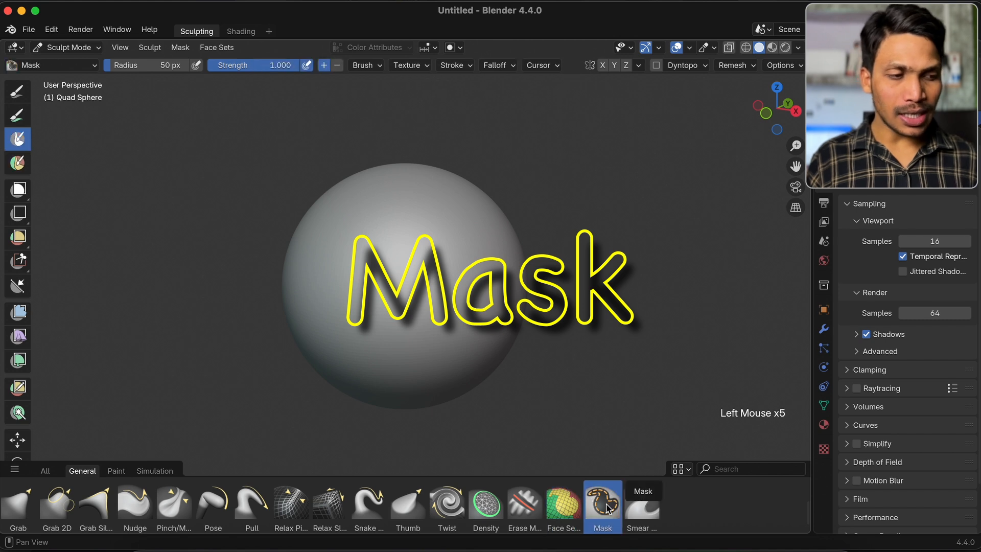
{"action": "key", "text": "f"}
{"action": "left_click", "coordinate": [448, 278]}
{"action": "mouse_move", "coordinate": [410, 256]}
{"action": "left_mouse_down"}
{"action": "mouse_move", "coordinate": [383, 279]}
{"action": "mouse_move", "coordinate": [421, 314]}
{"action": "mouse_move", "coordinate": [433, 256]}
{"action": "left_mouse_up"}
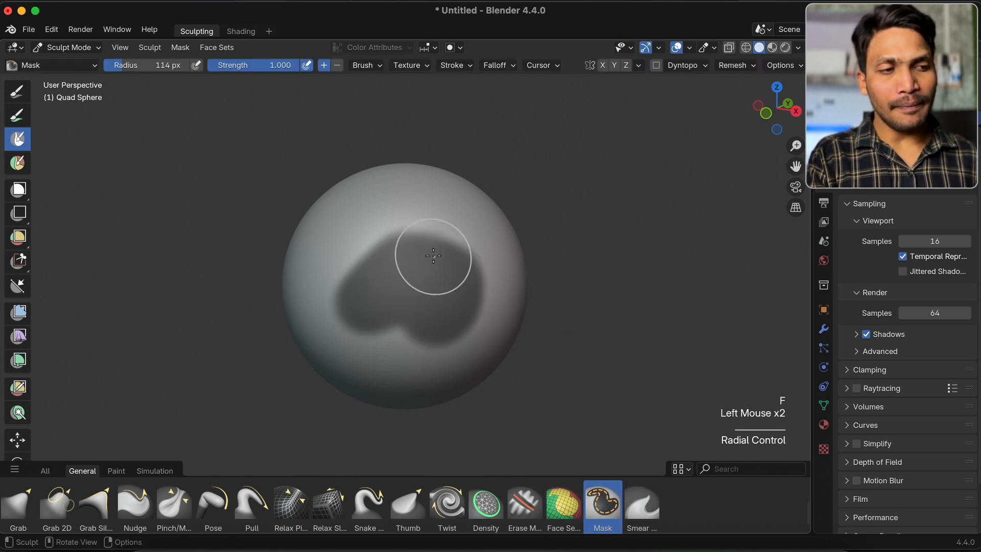
Invert the painted mask on the quad sphere
{"action": "scroll", "coordinate": [417, 249], "scroll_direction": "left", "scroll_amount": 5}
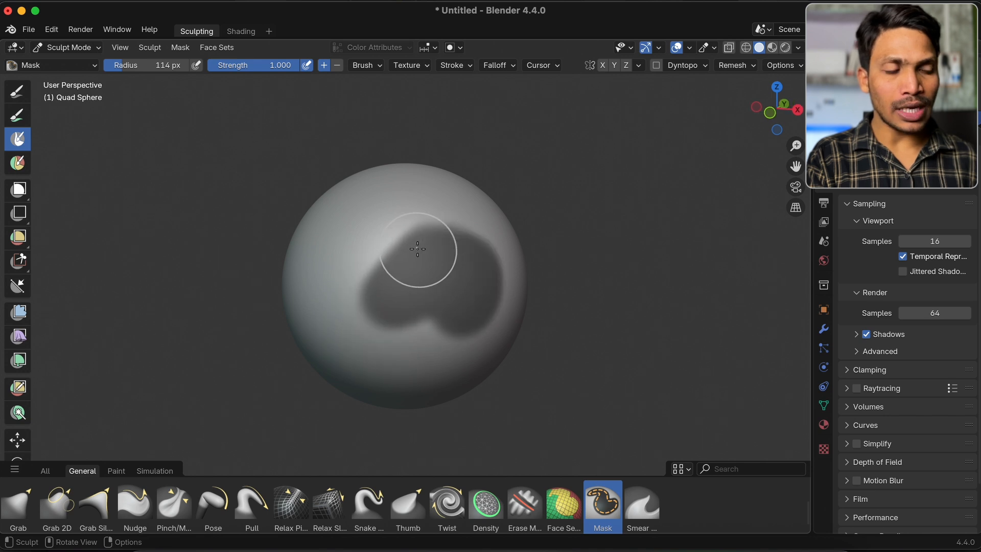
{"action": "scroll", "coordinate": [418, 248], "scroll_direction": "right", "scroll_amount": 10}
{"action": "scroll", "coordinate": [418, 249], "scroll_direction": "right", "scroll_amount": 3}
{"action": "key", "text": "super+i"}
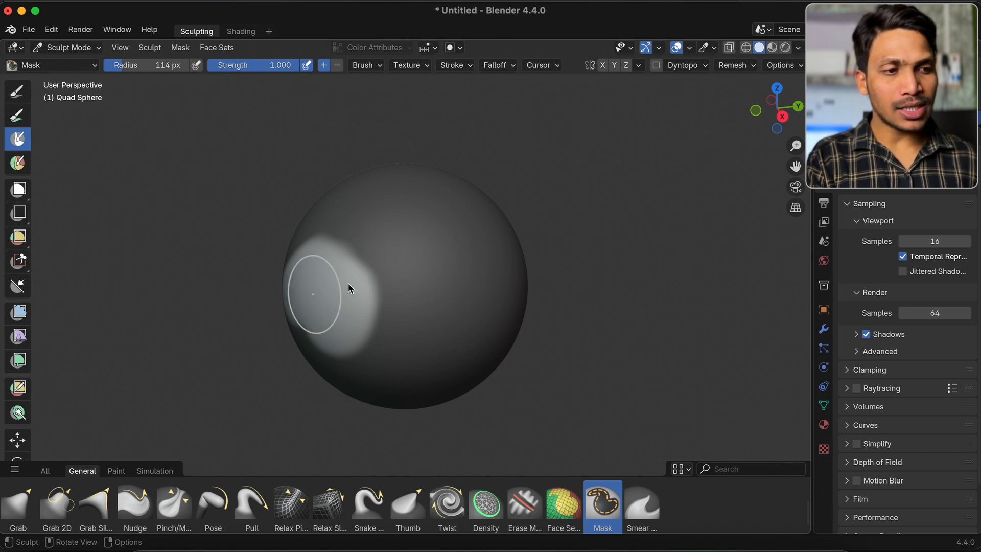
Try pulling the unmasked patch out of the sphere with the Move tool and undo the move
{"action": "scroll", "coordinate": [16, 383], "scroll_direction": "down", "scroll_amount": 2}
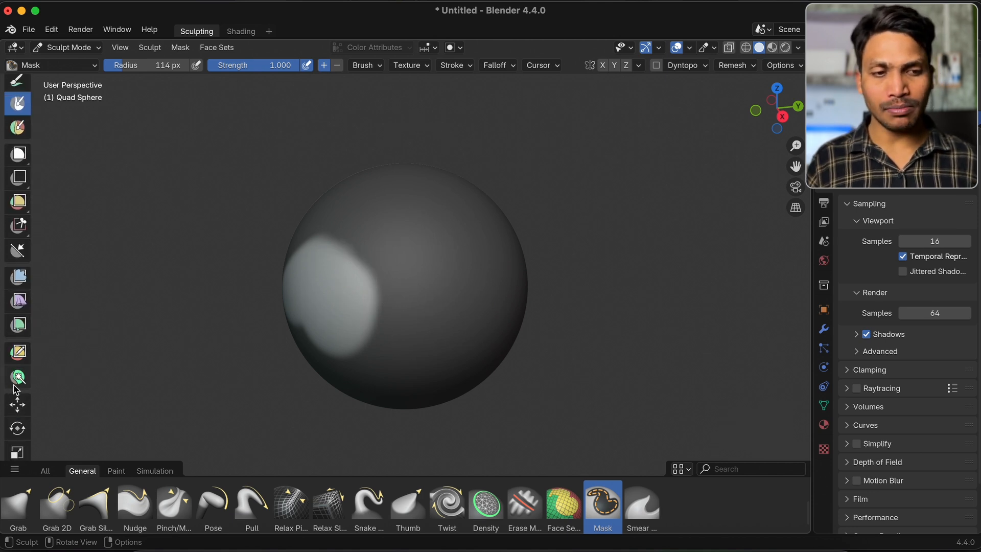
{"action": "left_click", "coordinate": [17, 404]}
{"action": "scroll", "coordinate": [402, 270], "scroll_direction": "right", "scroll_amount": 2}
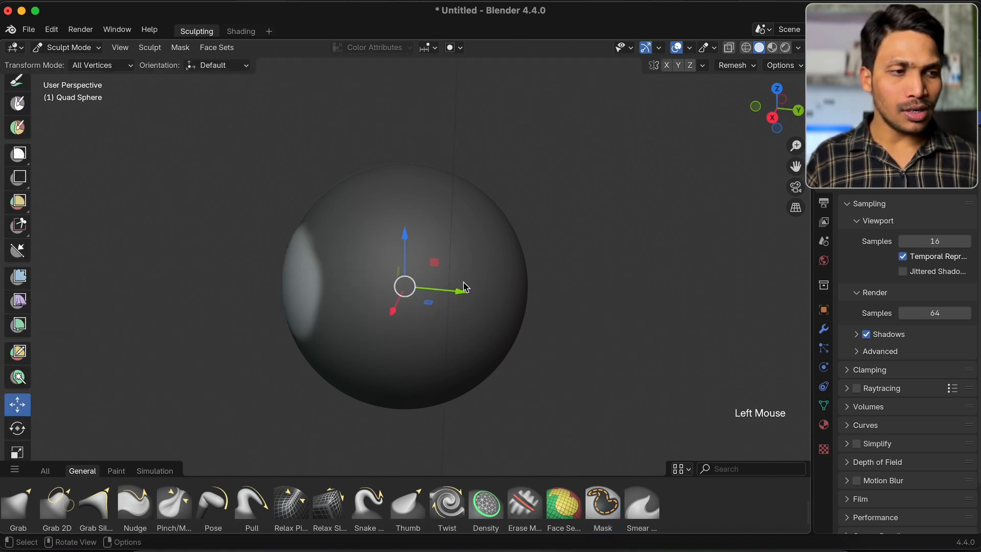
{"action": "left_click_drag", "start_coordinate": [463, 287], "coordinate": [419, 303]}
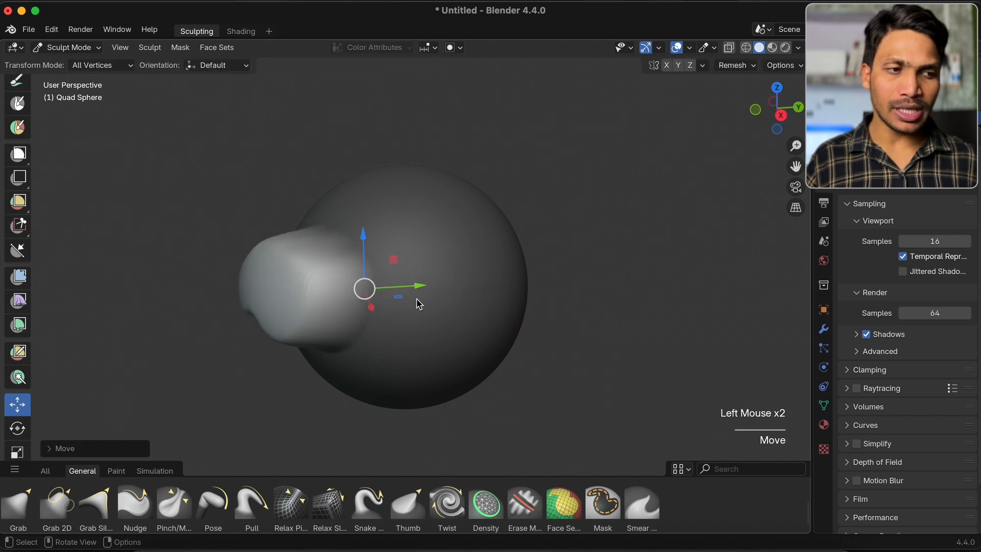
{"action": "key", "text": "super+z"}
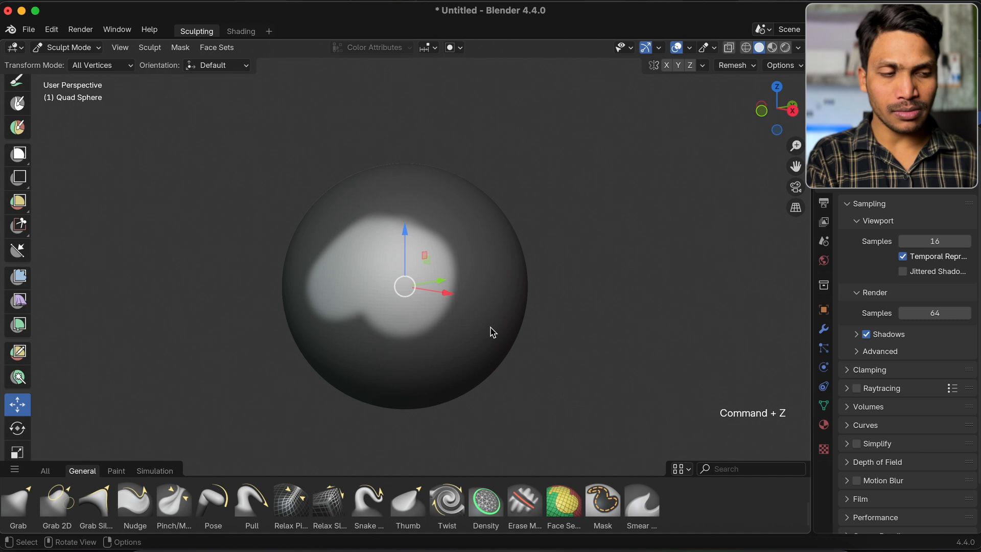
Clear the painted mask and create a new mask patch on the sphere with the Lasso Mask tool
{"action": "scroll", "coordinate": [489, 332], "scroll_direction": "right", "scroll_amount": 2}
{"action": "scroll", "coordinate": [492, 332], "scroll_direction": "right", "scroll_amount": 2}
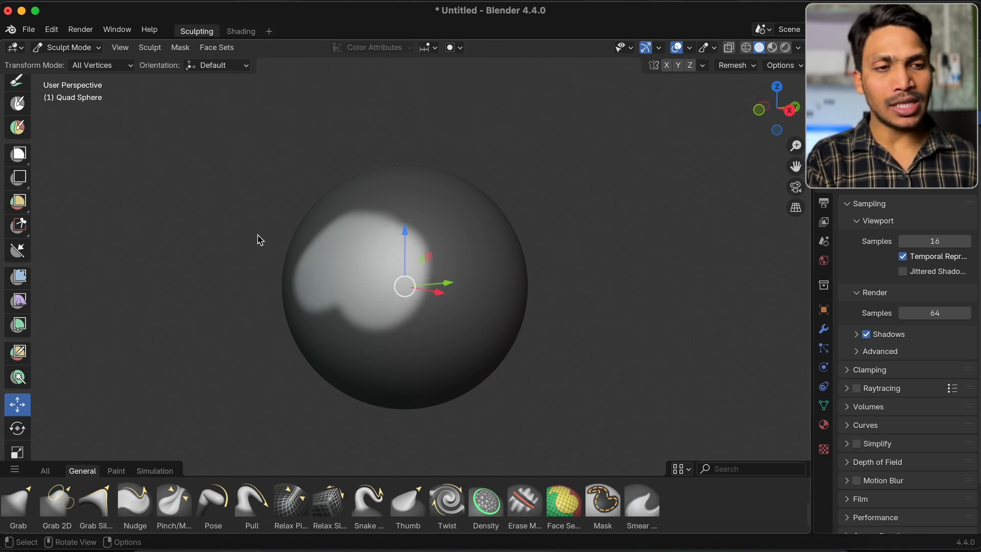
{"action": "left_click", "coordinate": [18, 96]}
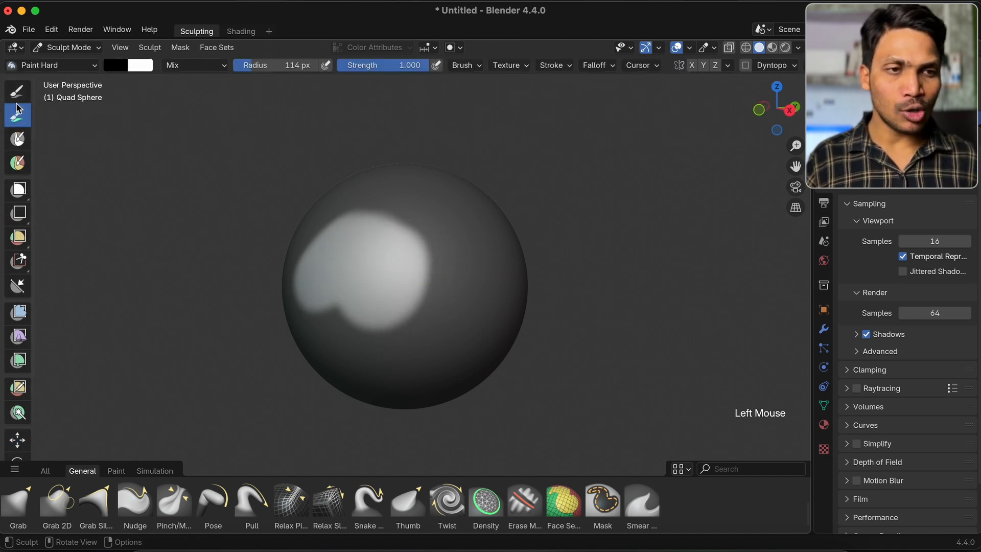
{"action": "left_click", "coordinate": [18, 96]}
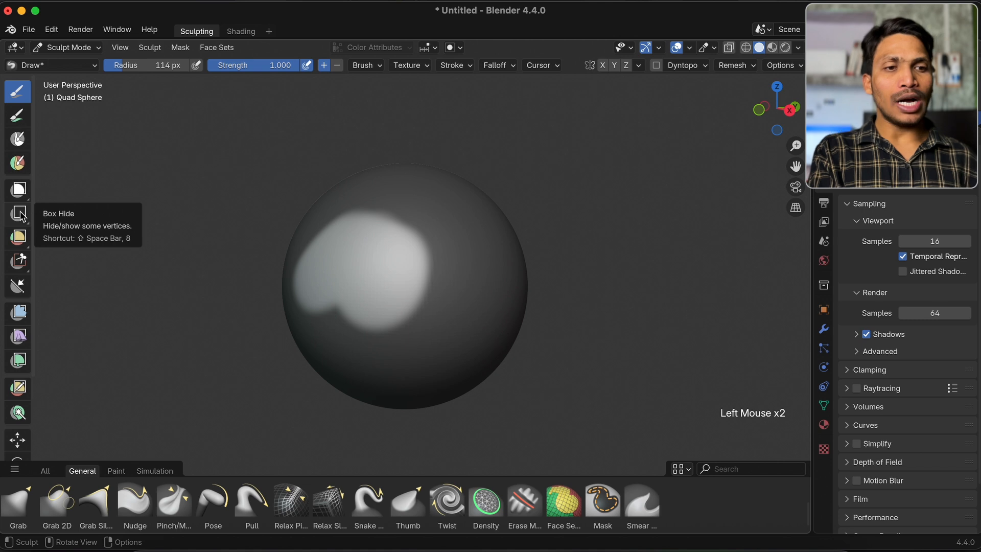
{"action": "left_click_drag", "start_coordinate": [19, 189], "coordinate": [85, 228]}
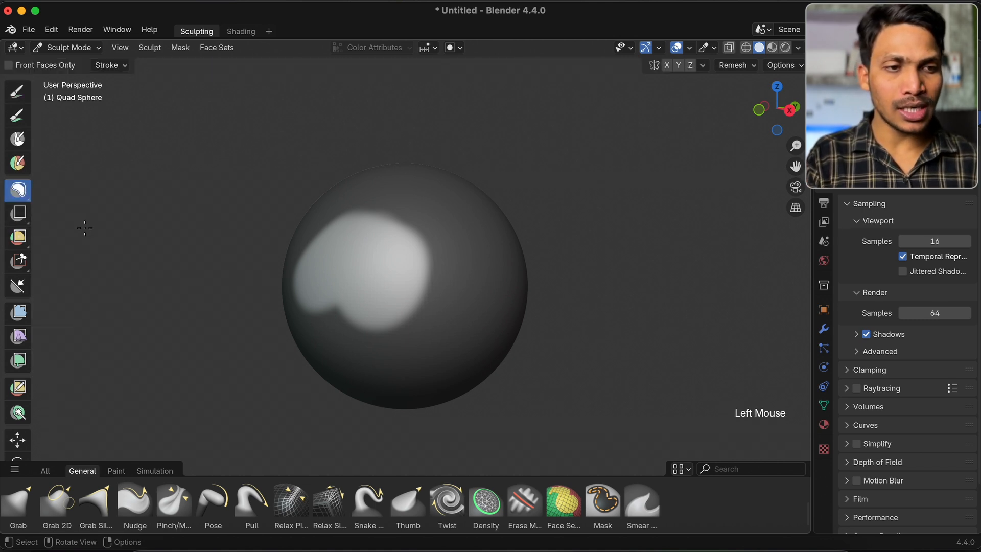
{"action": "scroll", "coordinate": [386, 278], "scroll_direction": "right", "scroll_amount": 2}
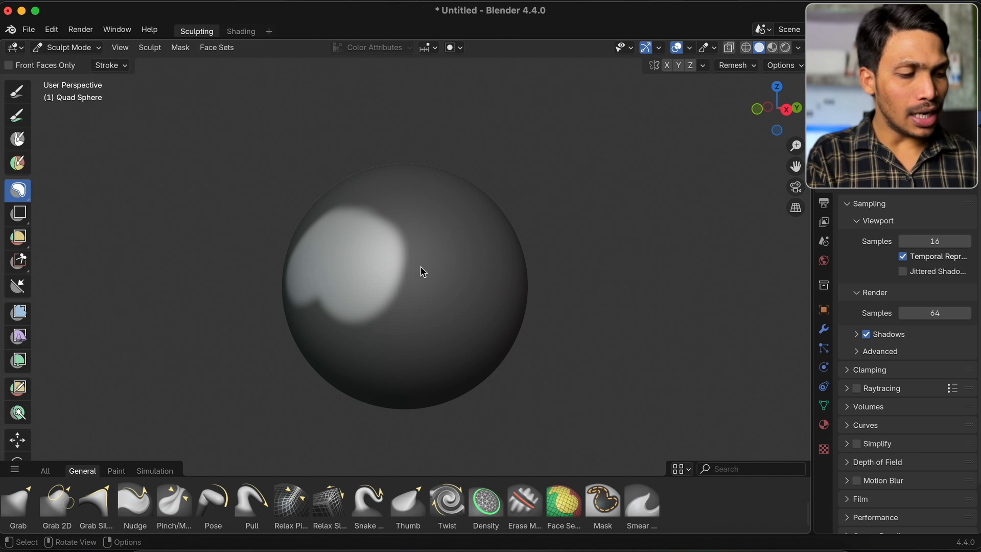
{"action": "key", "text": "alt+m"}
{"action": "mouse_move", "coordinate": [372, 296]}
{"action": "left_mouse_down"}
{"action": "mouse_move", "coordinate": [390, 230]}
{"action": "mouse_move", "coordinate": [460, 283]}
{"action": "mouse_move", "coordinate": [390, 345]}
{"action": "mouse_move", "coordinate": [366, 303]}
{"action": "mouse_move", "coordinate": [372, 297]}
{"action": "left_mouse_up"}
{"action": "scroll", "coordinate": [372, 295], "scroll_direction": "right", "scroll_amount": 5}
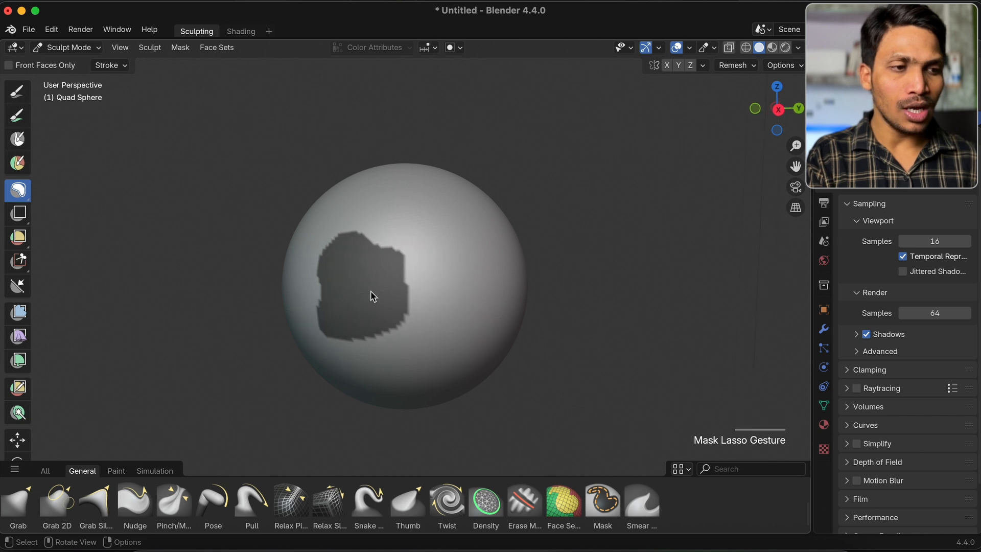
Invert the lasso mask and try transforming the unmasked patch, starting with the Move tool
{"action": "key", "text": "super+i"}
{"action": "scroll", "coordinate": [373, 296], "scroll_direction": "right", "scroll_amount": 3}
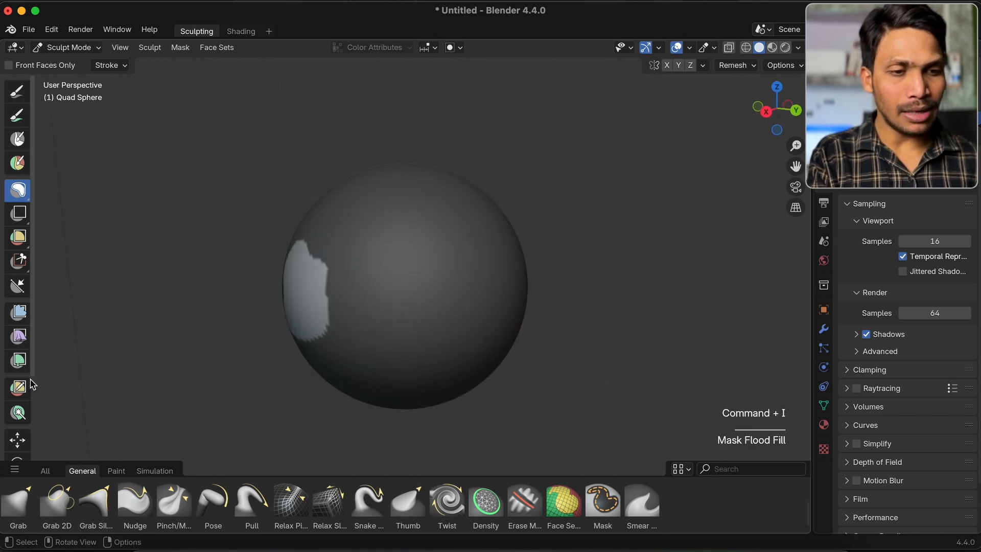
{"action": "scroll", "coordinate": [15, 409], "scroll_direction": "down", "scroll_amount": 2}
{"action": "left_click", "coordinate": [13, 417]}
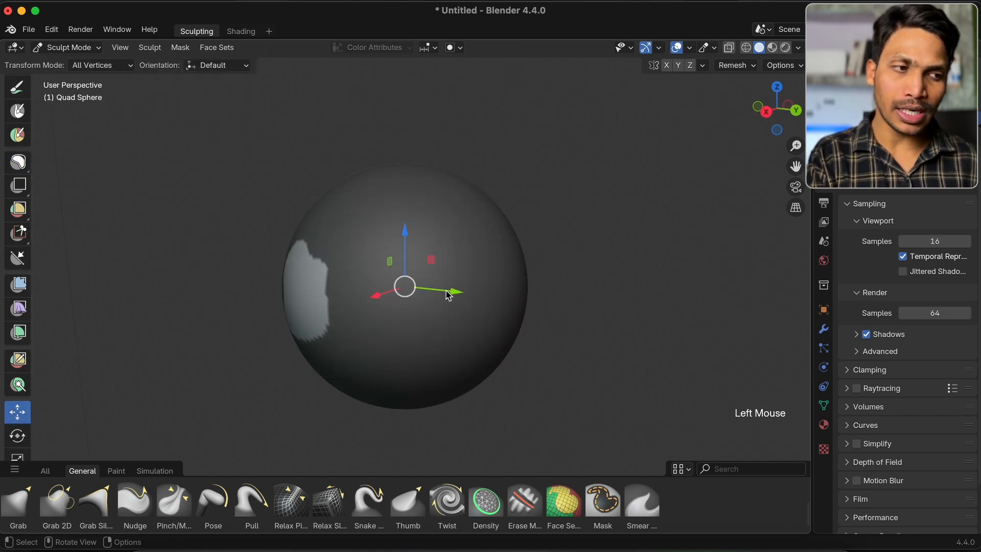
{"action": "left_click_drag", "start_coordinate": [376, 299], "coordinate": [344, 308]}
{"action": "left_click_drag", "start_coordinate": [344, 309], "coordinate": [344, 309]}
Undo the transforms of the unmasked patch and invert the mask back
{"action": "key", "text": "super+z"}
{"action": "key", "text": "super+z"}
{"action": "left_click", "coordinate": [17, 91]}
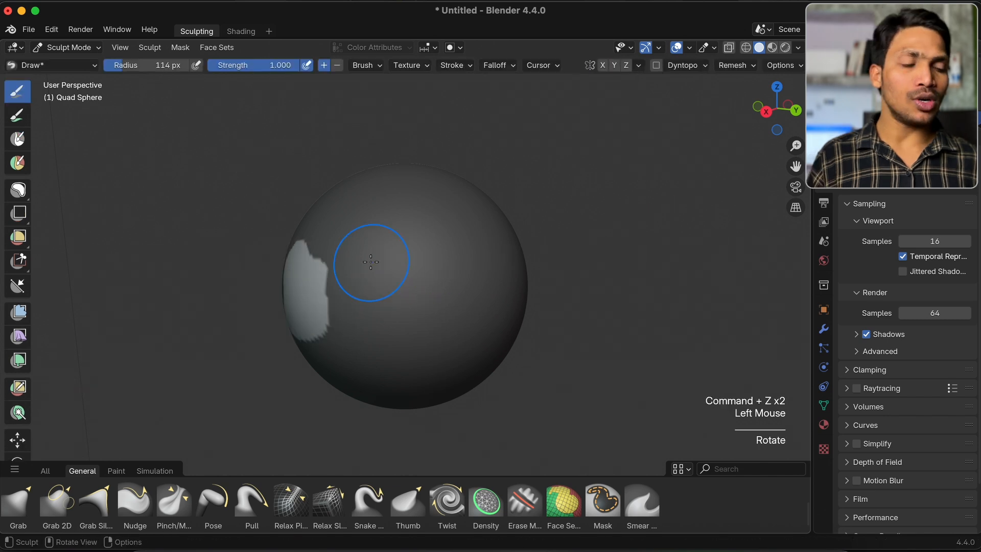
{"action": "scroll", "coordinate": [370, 261], "scroll_direction": "left", "scroll_amount": 5}
{"action": "scroll", "coordinate": [409, 274], "scroll_direction": "left", "scroll_amount": 3}
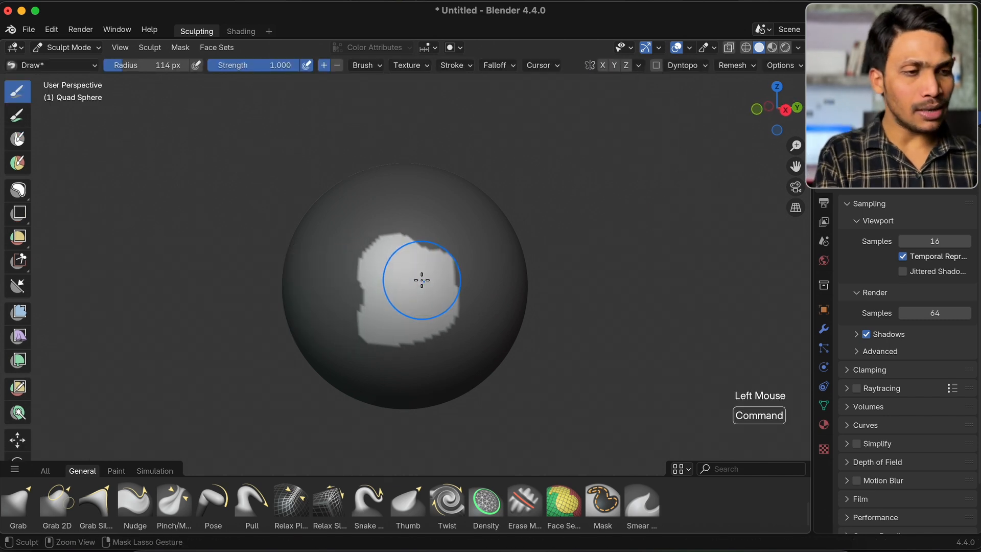
{"action": "key", "text": "super+i"}
Sculpt strokes around the masked patch with the Draw brush at radius 114 px, and undo them
{"action": "scroll", "coordinate": [422, 279], "scroll_direction": "down", "scroll_amount": 2}
{"action": "scroll", "coordinate": [248, 498], "scroll_direction": "up", "scroll_amount": 3}
{"action": "left_click", "coordinate": [247, 495]}
{"action": "mouse_move", "coordinate": [325, 292]}
{"action": "left_mouse_down"}
{"action": "mouse_move", "coordinate": [510, 186]}
{"action": "mouse_move", "coordinate": [532, 285]}
{"action": "mouse_move", "coordinate": [332, 241]}
{"action": "mouse_move", "coordinate": [357, 230]}
{"action": "left_mouse_up"}
{"action": "scroll", "coordinate": [356, 240], "scroll_direction": "right", "scroll_amount": 5}
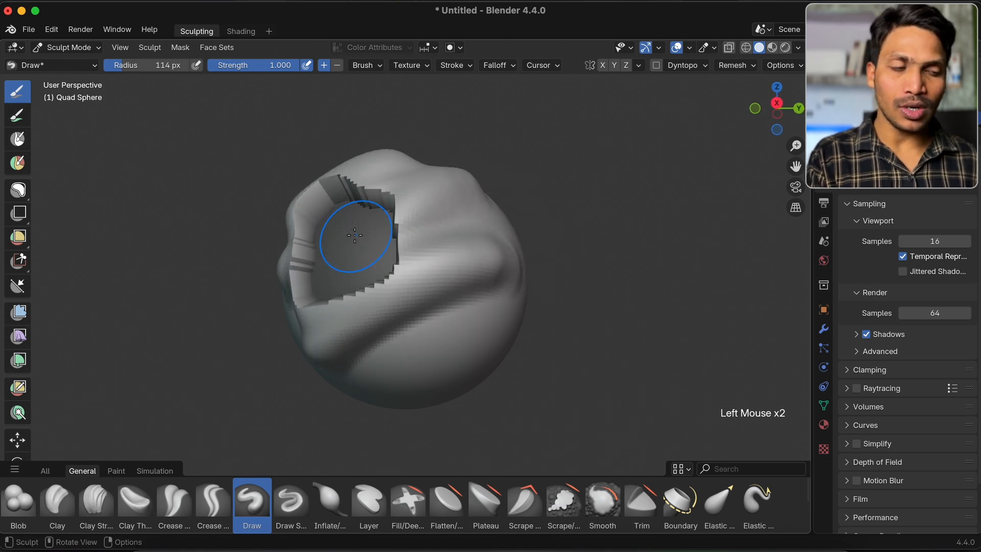
{"action": "key", "text": "super+z"}
{"action": "scroll", "coordinate": [480, 288], "scroll_direction": "left", "scroll_amount": 3}
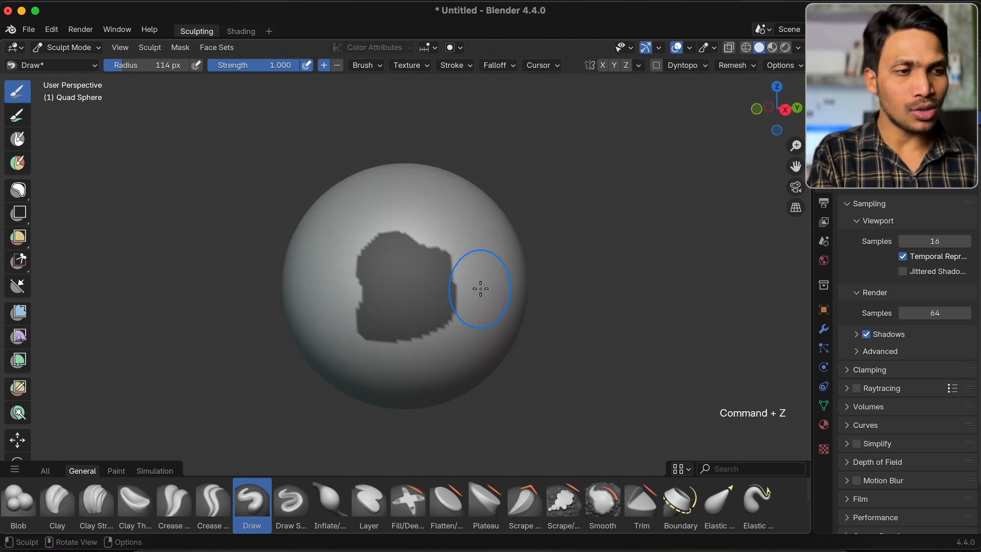
Try to smooth the jagged upper edge of the mask while the Draw brush is active
{"action": "scroll", "coordinate": [481, 289], "scroll_direction": "up", "scroll_amount": 4, "text": "super"}
{"action": "scroll", "coordinate": [481, 289], "scroll_direction": "up", "scroll_amount": 2, "text": "super"}
{"action": "scroll", "coordinate": [488, 205], "scroll_direction": "up", "scroll_amount": 2, "text": "super"}
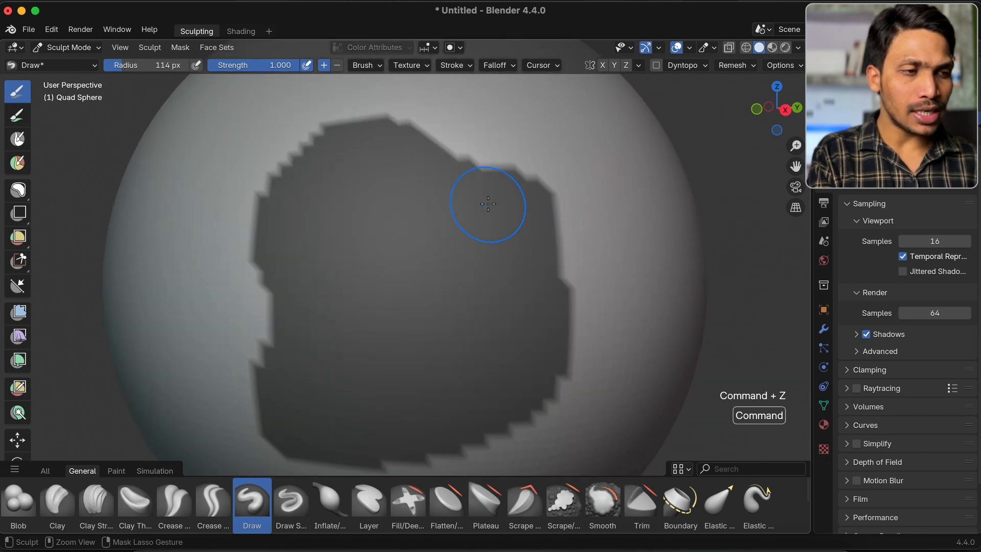
{"action": "scroll", "coordinate": [488, 204], "scroll_direction": "down", "scroll_amount": 4, "text": "super"}
{"action": "left_click_drag", "start_coordinate": [400, 192], "coordinate": [387, 177], "text": "shift"}
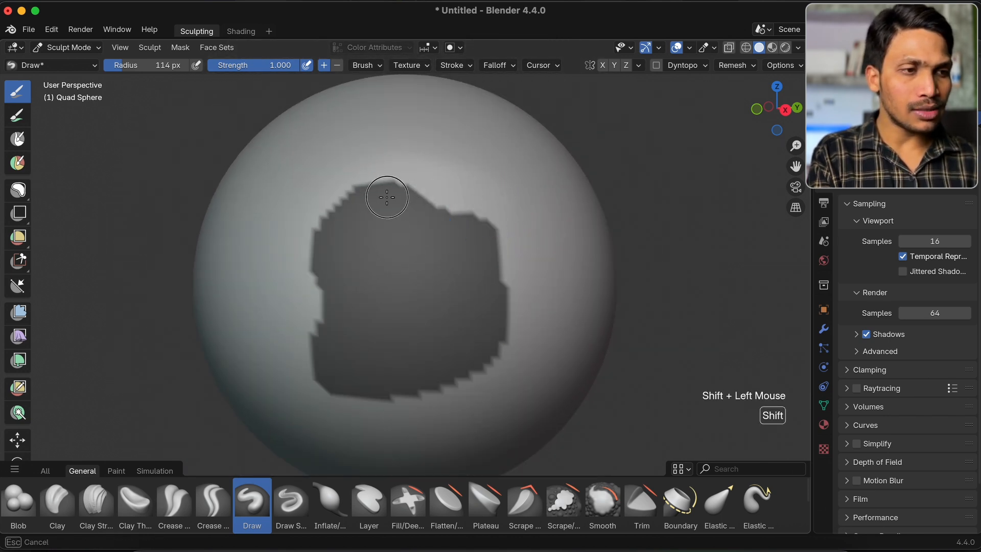
{"action": "left_click_drag", "start_coordinate": [482, 218], "coordinate": [478, 213], "text": "shift"}
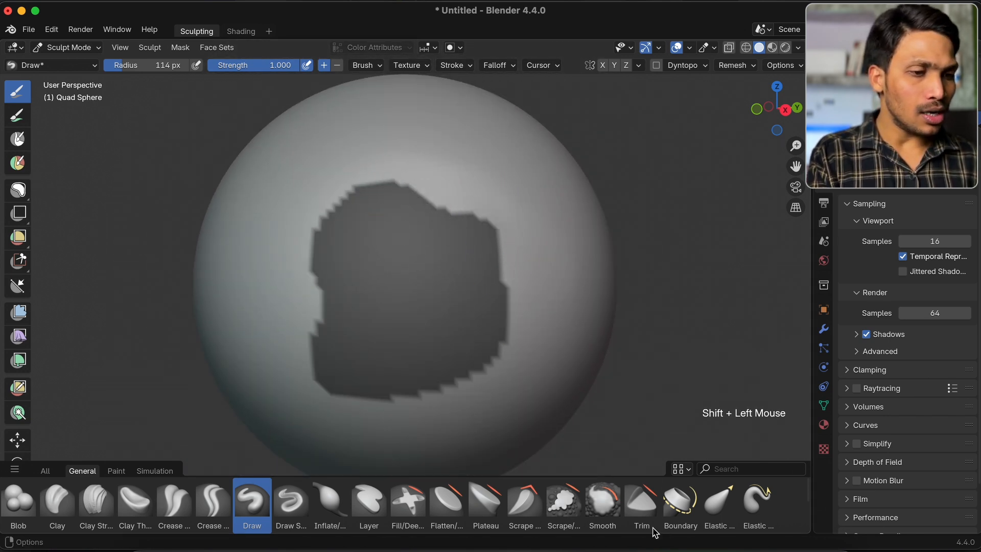
Choose the Mask brush and smooth the jagged edges all around the mask patch
{"action": "scroll", "coordinate": [639, 501], "scroll_direction": "down", "scroll_amount": 3}
{"action": "left_click", "coordinate": [603, 511]}
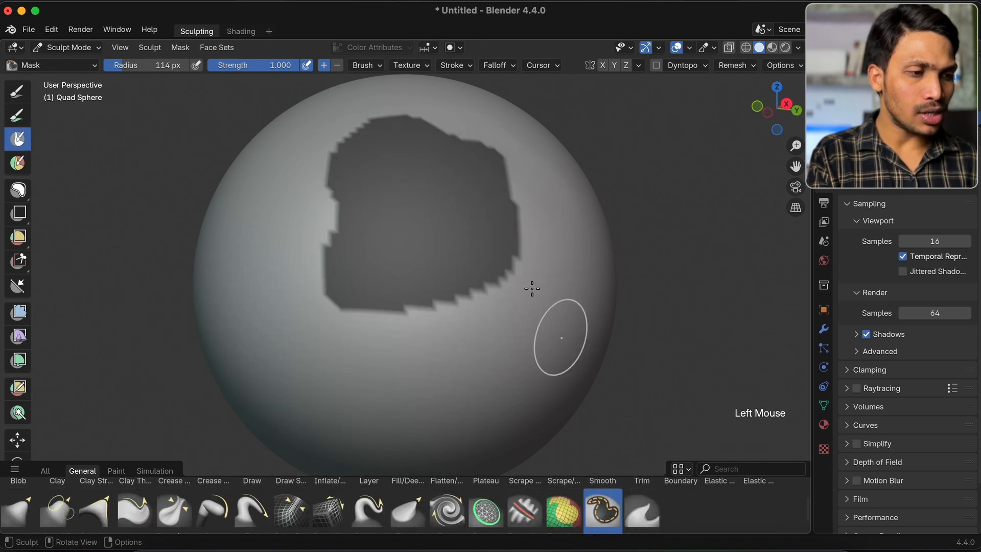
{"action": "scroll", "coordinate": [591, 431], "scroll_direction": "up", "scroll_amount": 3}
{"action": "mouse_move", "coordinate": [403, 235]}
{"action": "left_mouse_down", "text": "shift"}
{"action": "mouse_move", "coordinate": [503, 281]}
{"action": "mouse_move", "coordinate": [504, 361]}
{"action": "mouse_move", "coordinate": [440, 423]}
{"action": "mouse_move", "coordinate": [346, 433]}
{"action": "left_mouse_up", "text": "shift"}
{"action": "mouse_move", "coordinate": [289, 390]}
{"action": "left_mouse_down", "text": "shift"}
{"action": "mouse_move", "coordinate": [287, 329]}
{"action": "mouse_move", "coordinate": [315, 284]}
{"action": "mouse_move", "coordinate": [319, 254]}
{"action": "mouse_move", "coordinate": [368, 219]}
{"action": "left_mouse_up", "text": "shift"}
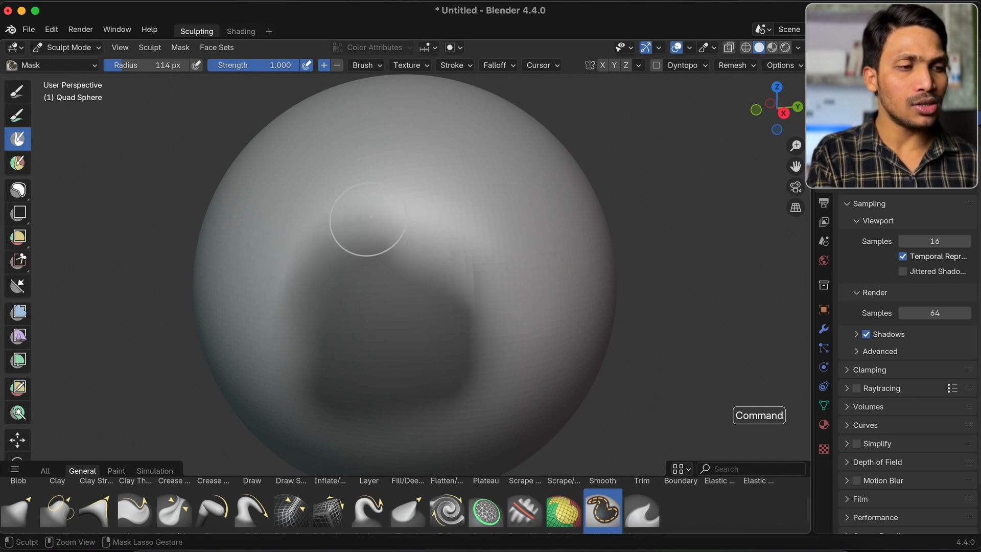
Choose the Draw brush and sculpt a raised ridge around the soft-edged mask patch
{"action": "scroll", "coordinate": [355, 271], "scroll_direction": "down", "scroll_amount": 2}
{"action": "scroll", "coordinate": [250, 498], "scroll_direction": "up", "scroll_amount": 2}
{"action": "left_click", "coordinate": [251, 498]}
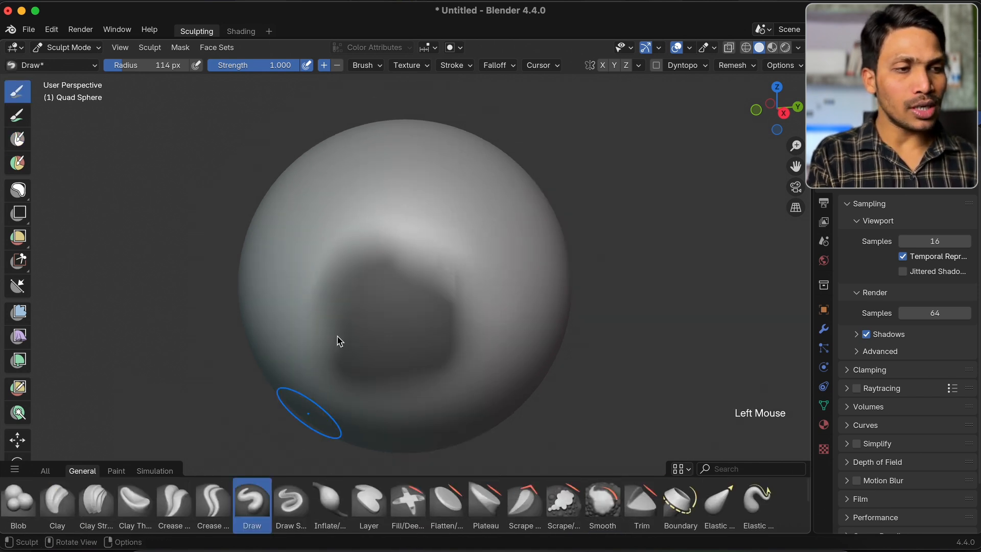
{"action": "mouse_move", "coordinate": [250, 320]}
{"action": "left_mouse_down"}
{"action": "mouse_move", "coordinate": [477, 217]}
{"action": "mouse_move", "coordinate": [242, 375]}
{"action": "mouse_move", "coordinate": [449, 328]}
{"action": "mouse_move", "coordinate": [506, 286]}
{"action": "mouse_move", "coordinate": [511, 266]}
{"action": "left_mouse_up"}
{"action": "scroll", "coordinate": [347, 328], "scroll_direction": "down", "scroll_amount": 3}
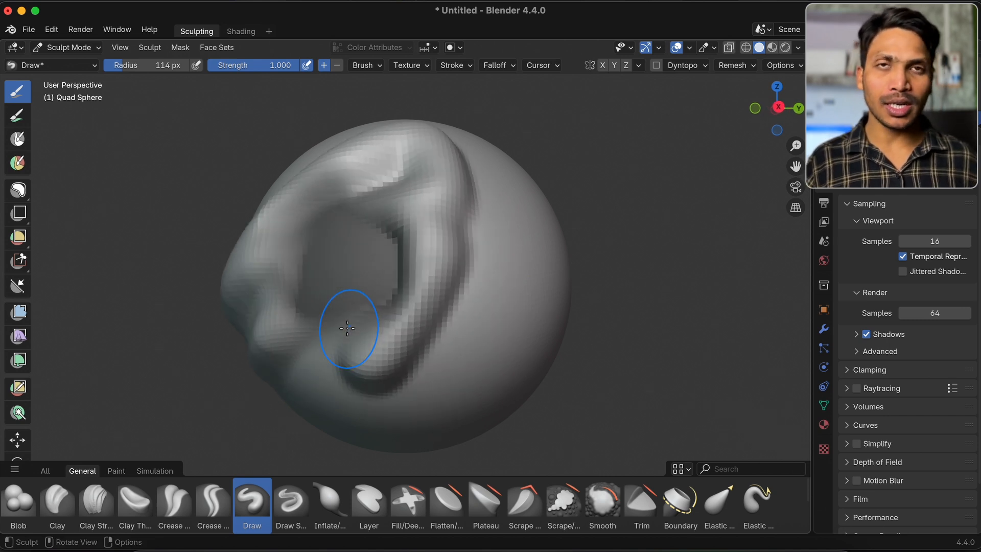
Undo the raised ridge around the mask, try an inverted Draw stroke over the patch's upper edge, and undo it
{"action": "key", "text": "super+z"}
{"action": "scroll", "coordinate": [464, 281], "scroll_direction": "left", "scroll_amount": 3}
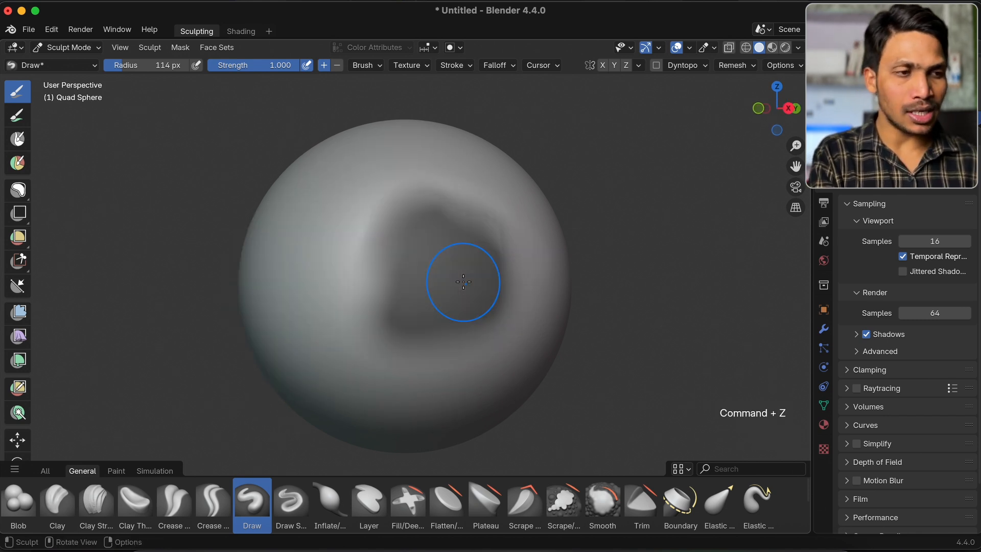
{"action": "scroll", "coordinate": [424, 251], "scroll_direction": "right", "scroll_amount": 3}
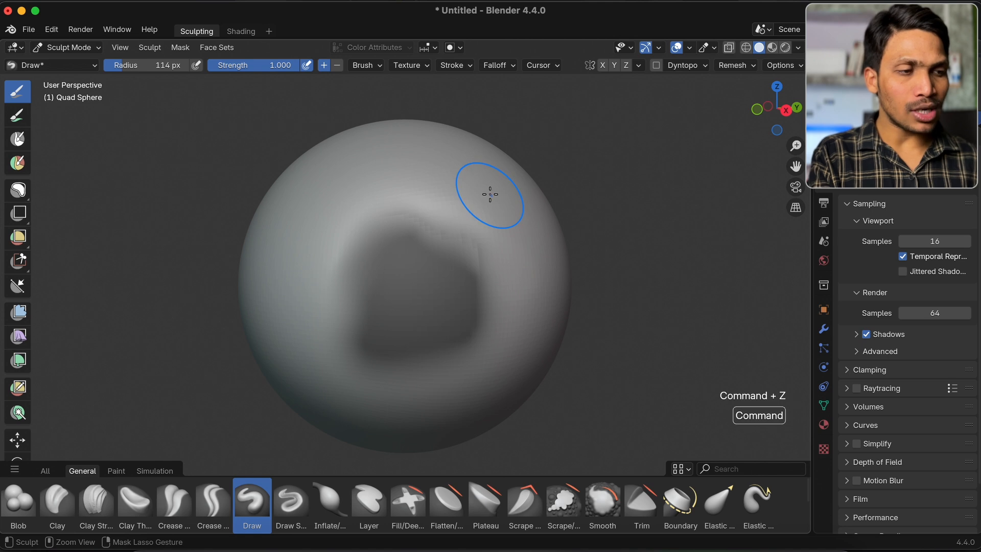
{"action": "mouse_move", "coordinate": [490, 195]}
{"action": "left_mouse_down", "text": "super"}
{"action": "mouse_move", "coordinate": [427, 252]}
{"action": "mouse_move", "coordinate": [405, 220]}
{"action": "left_mouse_up", "text": "super"}
{"action": "key", "text": "super+z"}
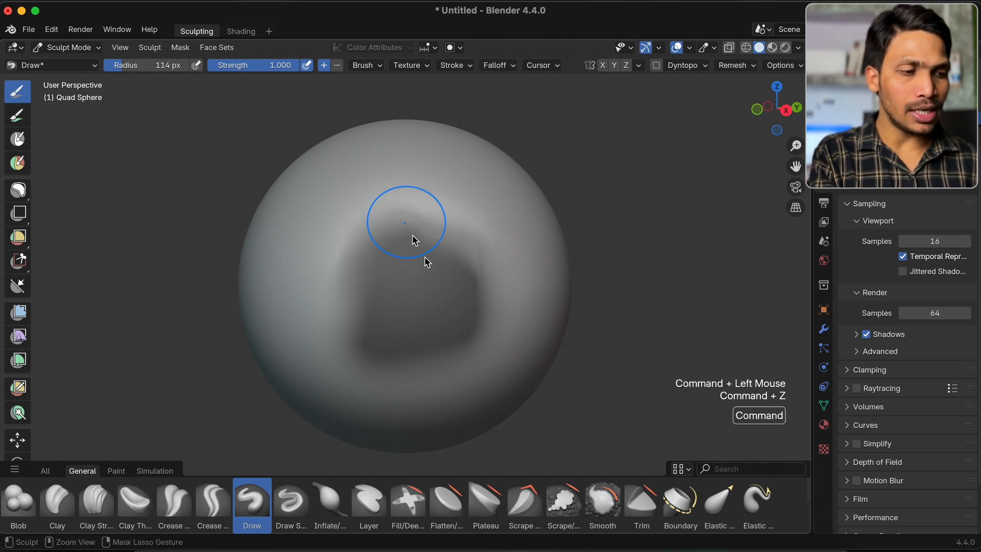
Choose the Mask brush and erase the upper part of the mask, first with an inverted stroke, and again with the direction set to Subtract
{"action": "scroll", "coordinate": [613, 505], "scroll_direction": "down", "scroll_amount": 3}
{"action": "left_click", "coordinate": [603, 503]}
{"action": "mouse_move", "coordinate": [498, 175]}
{"action": "left_mouse_down", "text": "super"}
{"action": "mouse_move", "coordinate": [420, 244]}
{"action": "mouse_move", "coordinate": [353, 260]}
{"action": "left_mouse_up", "text": "super"}
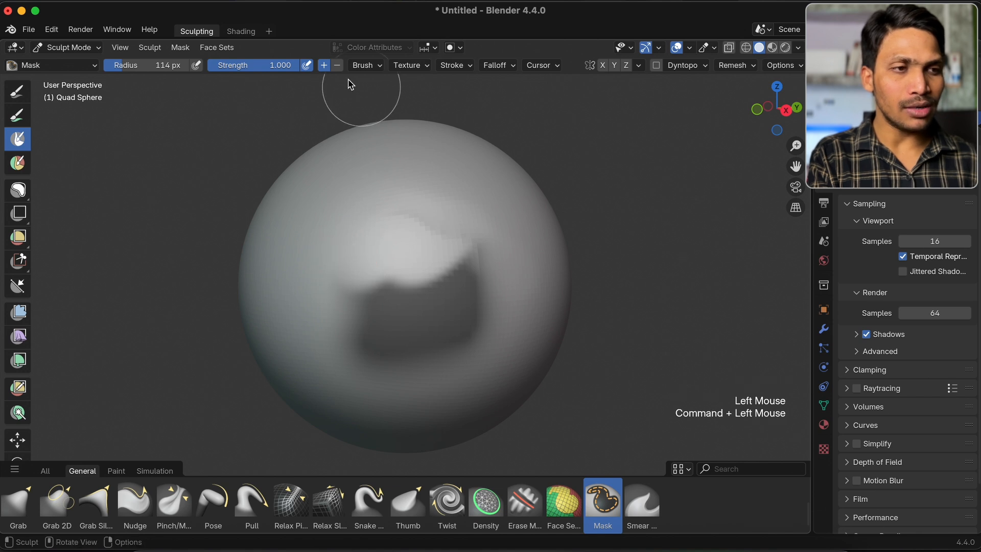
{"action": "left_click", "coordinate": [337, 65]}
{"action": "mouse_move", "coordinate": [554, 245]}
{"action": "left_mouse_down"}
{"action": "mouse_move", "coordinate": [473, 247]}
{"action": "mouse_move", "coordinate": [515, 213]}
{"action": "left_mouse_up"}
Clear the remaining mask, undo the clearing, and clear the mask again with Clear Mask
{"action": "key", "text": "alt+m"}
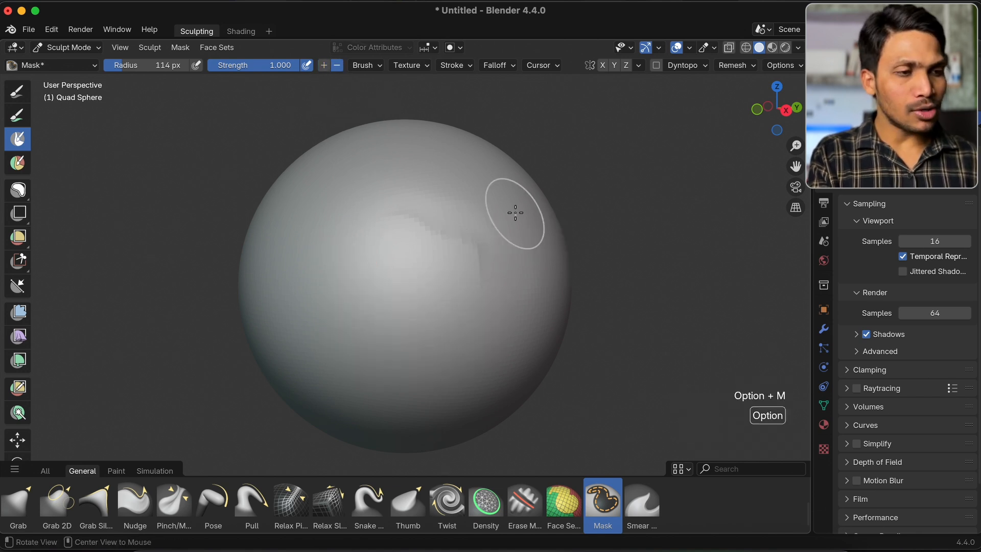
{"action": "key", "text": "super+z"}
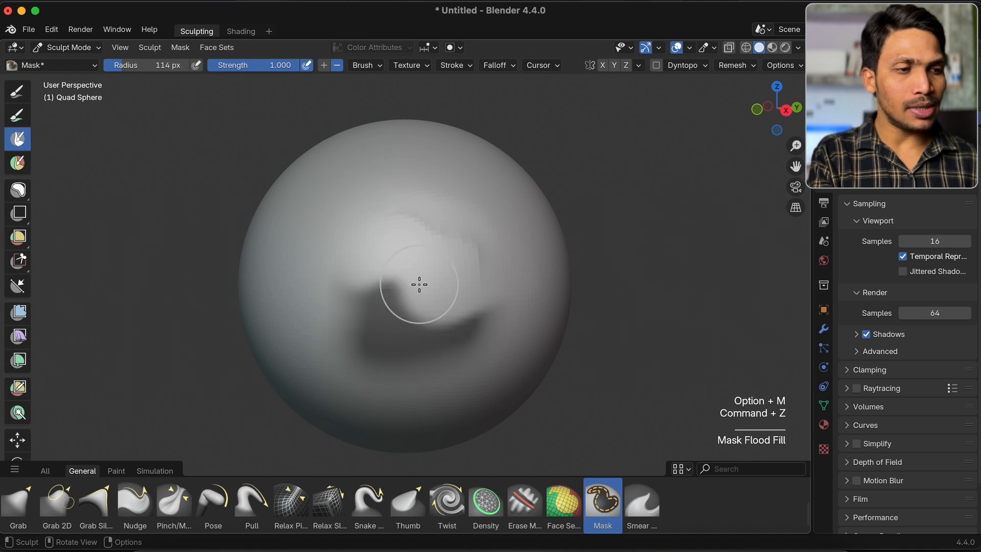
{"action": "left_click", "coordinate": [178, 49]}
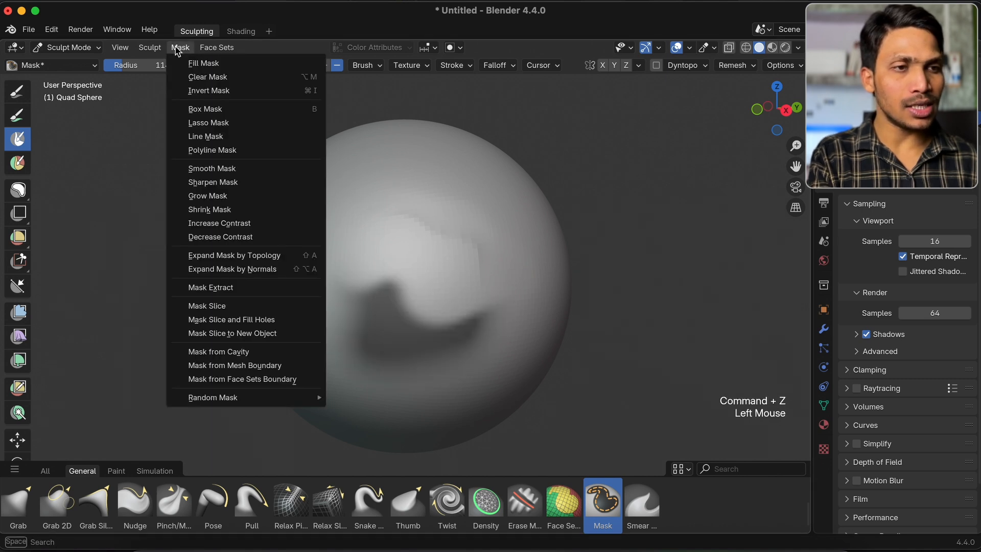
{"action": "left_click", "coordinate": [230, 79]}
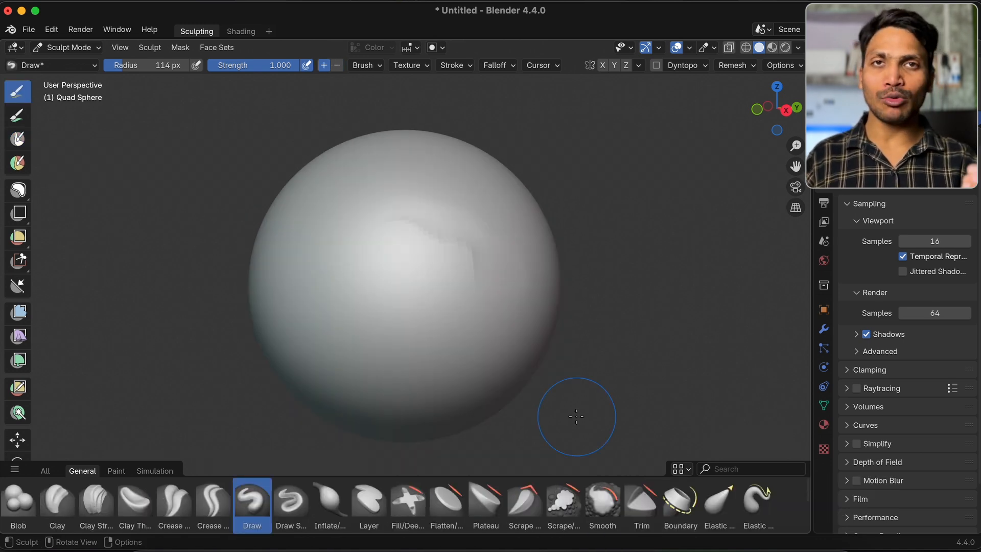
Choose the Paint Hard brush, paint a black diagonal stroke across the sphere, inspect its jagged edge up close, and undo the stroke
{"action": "left_click", "coordinate": [118, 471]}
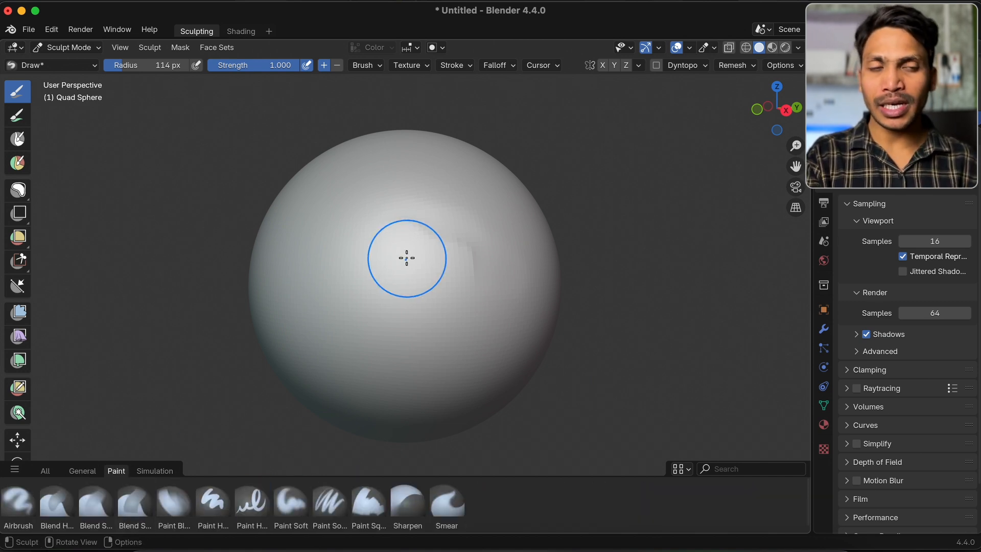
{"action": "left_click", "coordinate": [212, 504]}
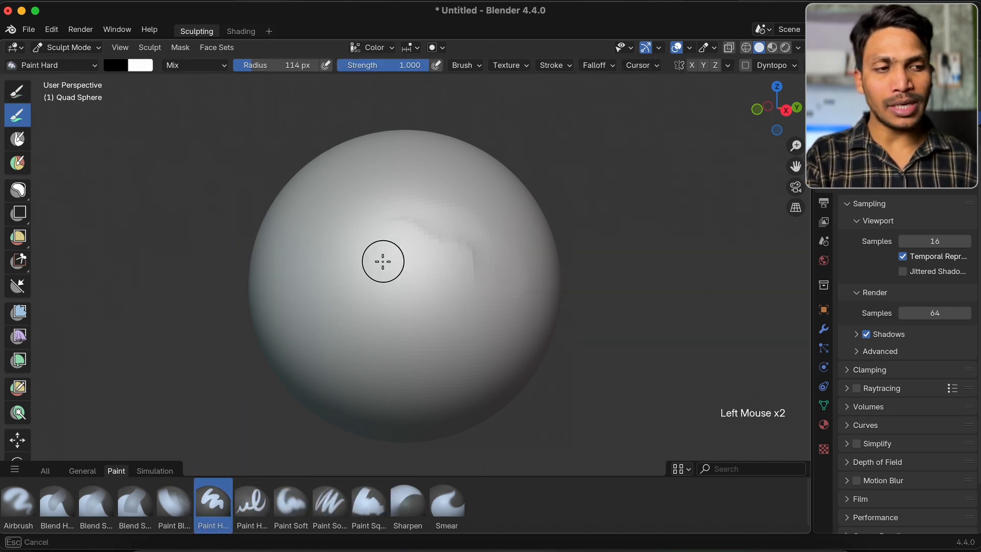
{"action": "left_click_drag", "start_coordinate": [339, 313], "coordinate": [447, 197]}
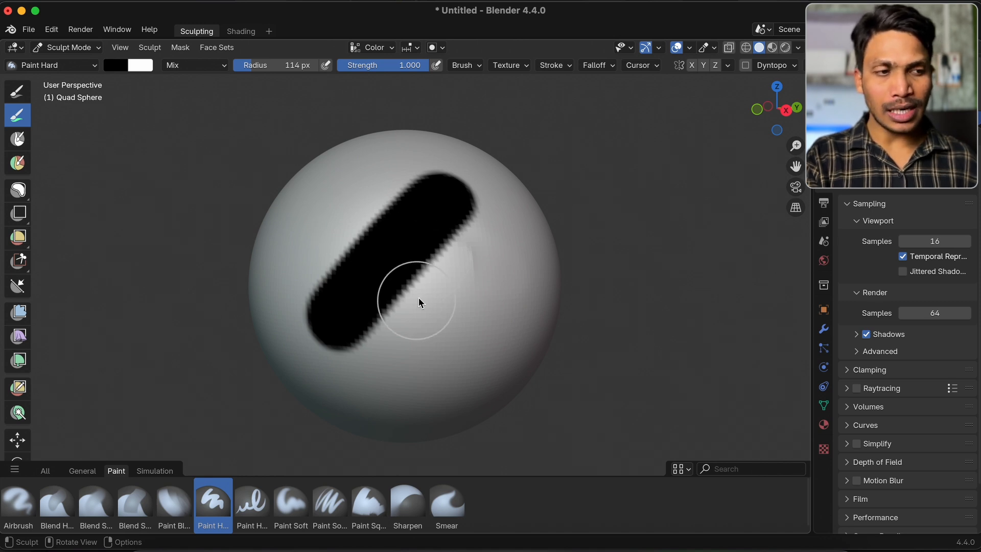
{"action": "scroll", "coordinate": [417, 296], "scroll_direction": "up", "scroll_amount": 4, "text": "super"}
{"action": "scroll", "coordinate": [417, 296], "scroll_direction": "up", "scroll_amount": 3, "text": "super"}
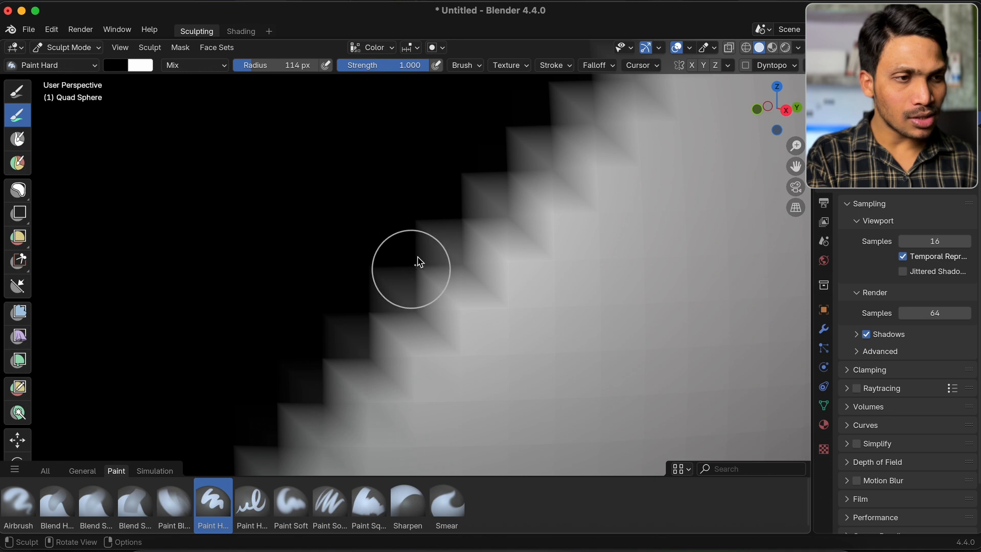
{"action": "scroll", "coordinate": [445, 218], "scroll_direction": "down", "scroll_amount": 7, "text": "super"}
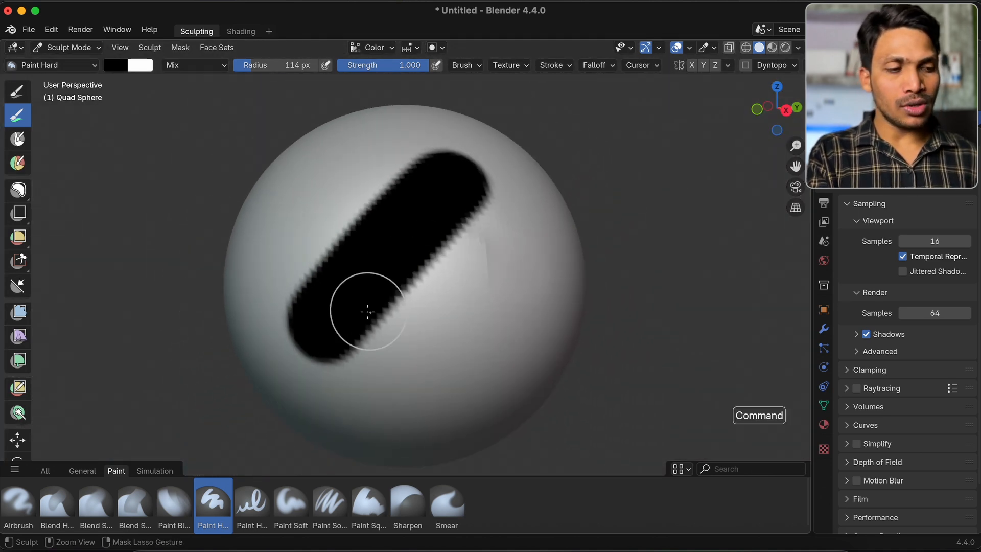
{"action": "key", "text": "super+z"}
Set the brush's primary color to pure red using RGB values of Red 1.000, Green 0 and Blue 0
{"action": "left_click", "coordinate": [123, 71]}
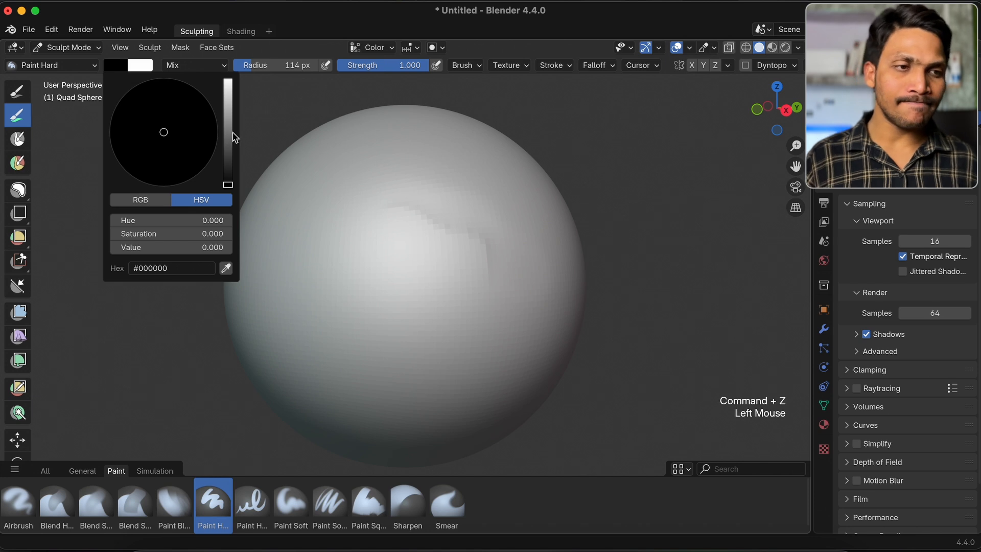
{"action": "left_click_drag", "start_coordinate": [231, 136], "coordinate": [228, 78]}
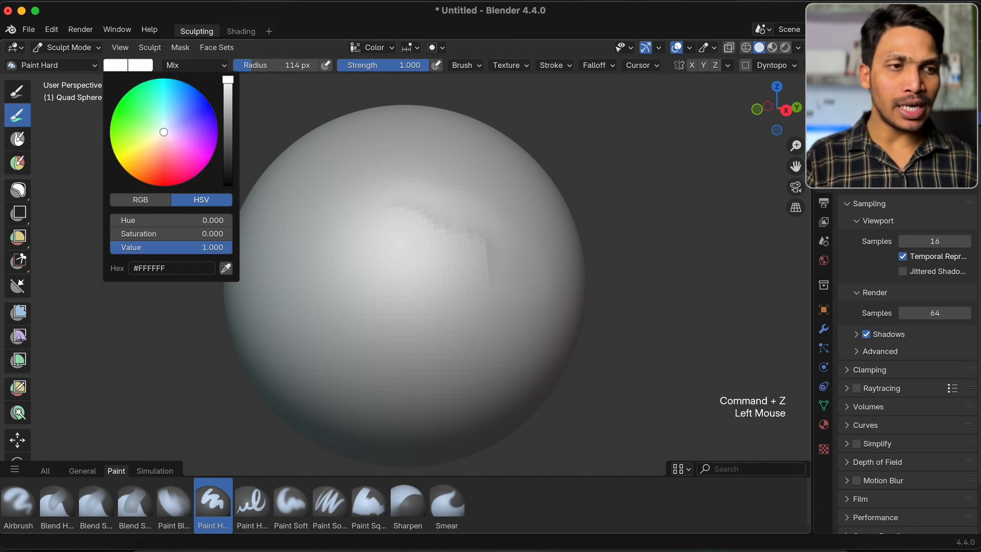
{"action": "left_click", "coordinate": [139, 200]}
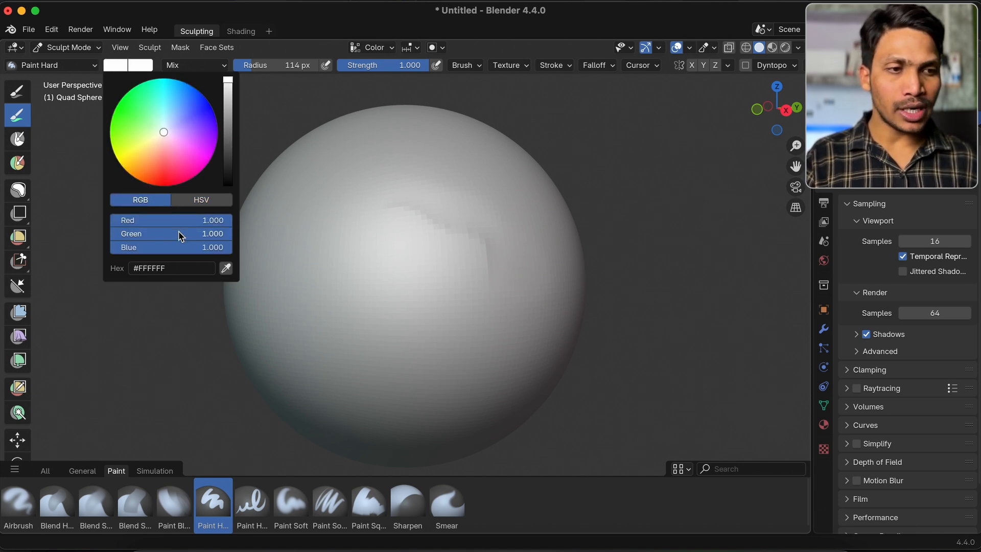
{"action": "left_click_drag", "start_coordinate": [190, 234], "coordinate": [111, 234]}
{"action": "left_click_drag", "start_coordinate": [190, 246], "coordinate": [111, 247]}
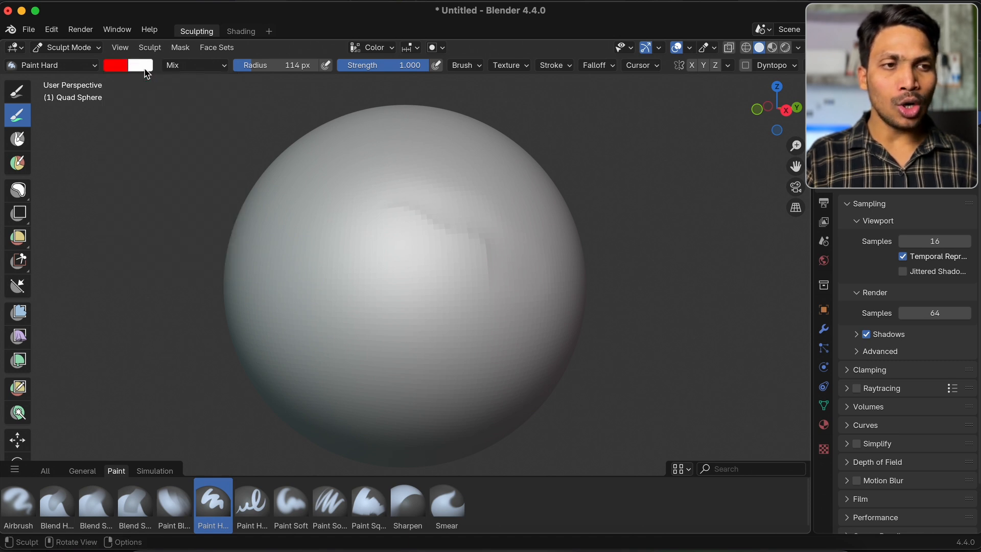
Set the brush's secondary color to pure green by reducing Red and Blue to 0
{"action": "left_click", "coordinate": [144, 68]}
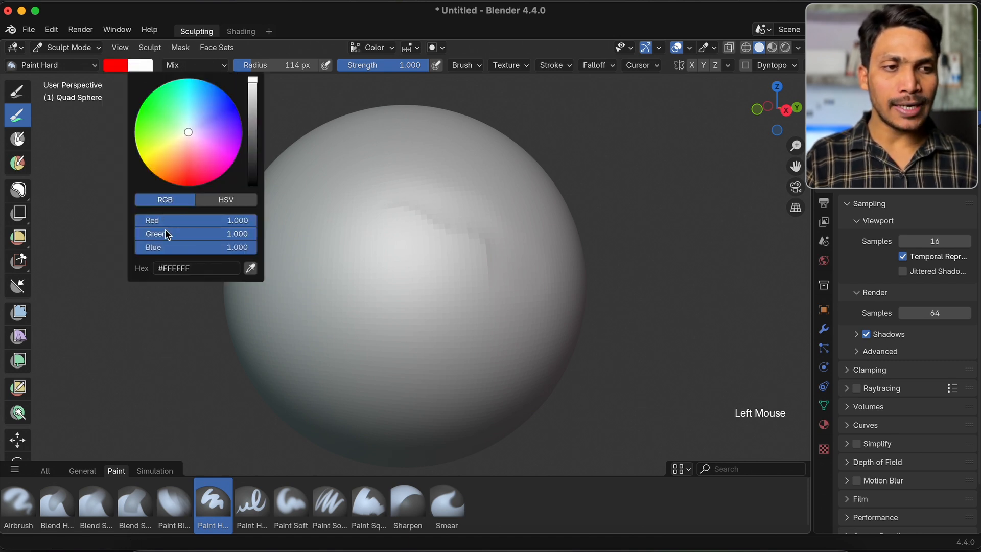
{"action": "left_click_drag", "start_coordinate": [190, 220], "coordinate": [113, 220]}
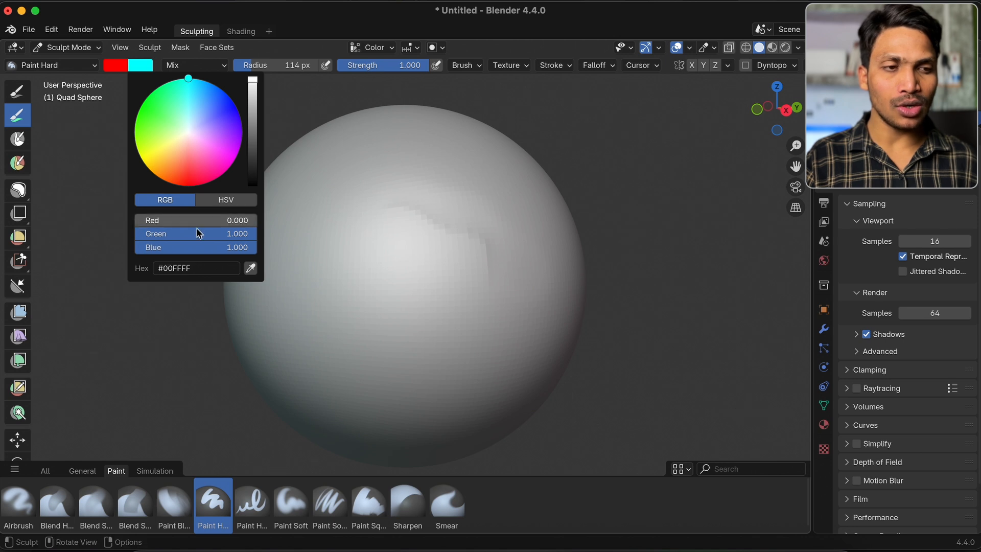
{"action": "left_click_drag", "start_coordinate": [237, 247], "coordinate": [112, 247]}
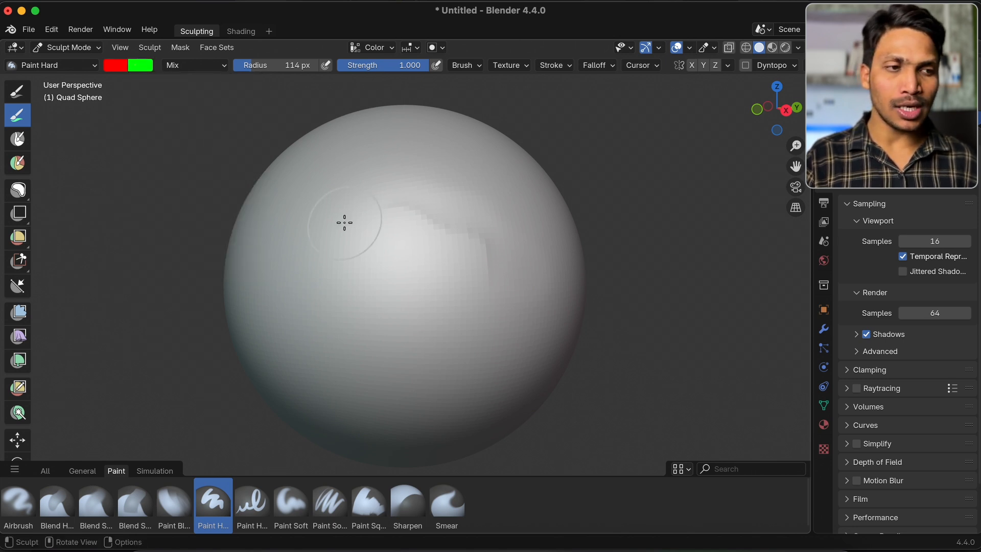
Paint a red stroke and, with the secondary color, a green stroke below it on the sphere, and undo both
{"action": "left_click_drag", "start_coordinate": [284, 241], "coordinate": [455, 180]}
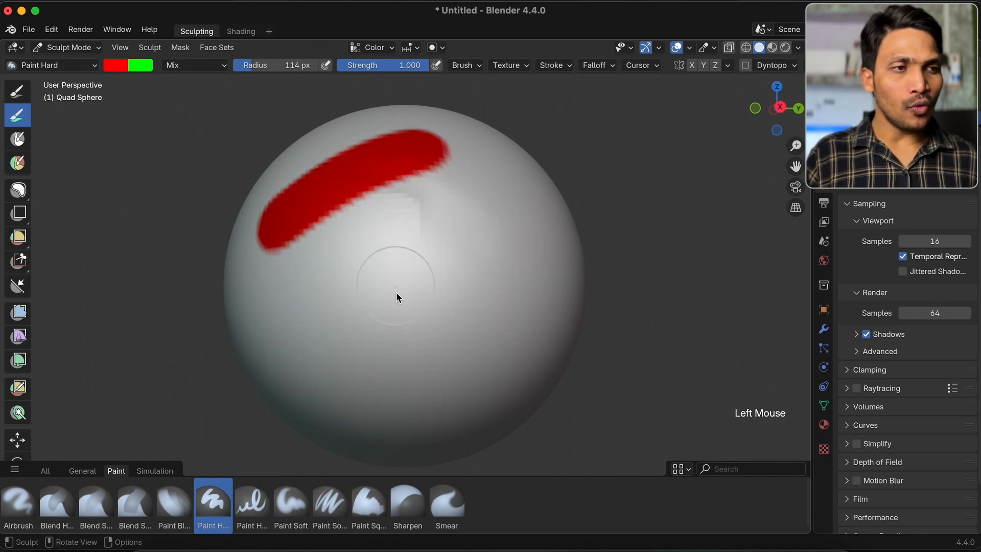
{"action": "left_click_drag", "start_coordinate": [342, 286], "coordinate": [483, 227], "text": "super"}
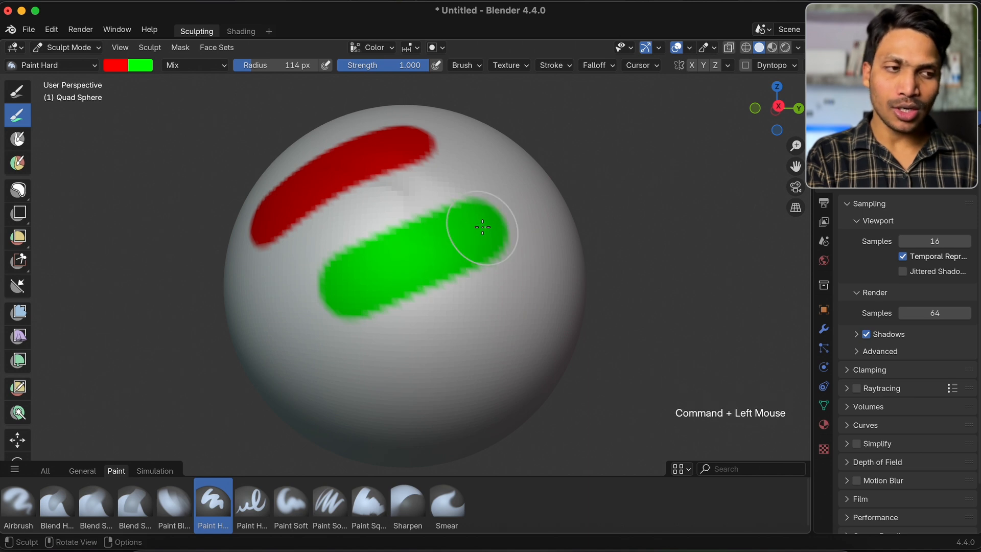
{"action": "key", "text": "super+z"}
{"action": "key", "text": "super+z"}
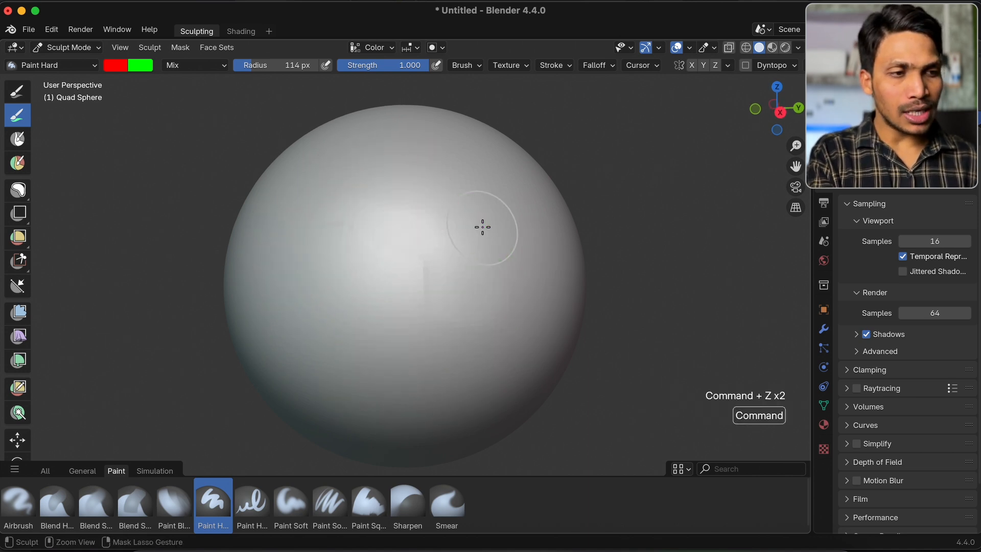
Remove the sphere's existing color attribute and show the Color Attributes list in the mesh data properties
{"action": "left_click", "coordinate": [377, 48]}
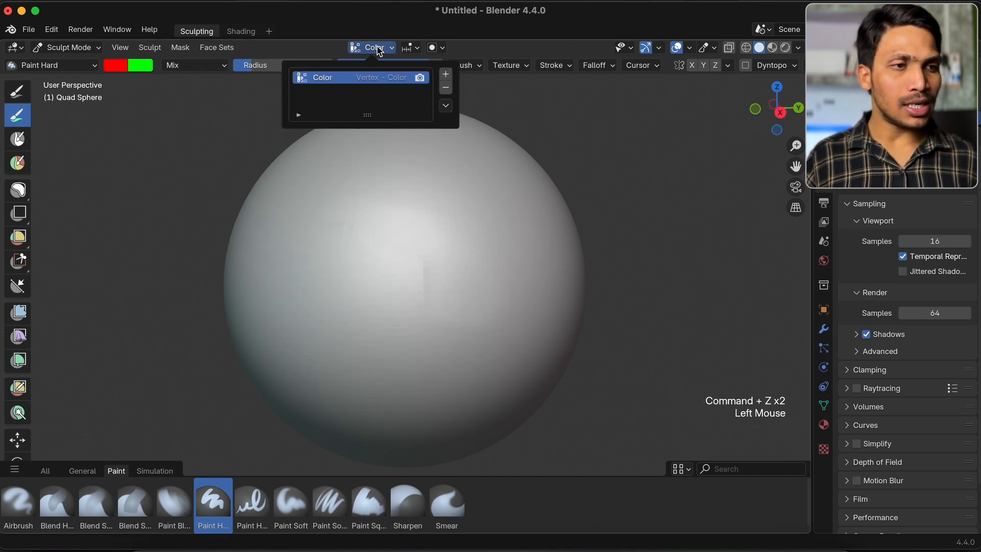
{"action": "left_click", "coordinate": [446, 87]}
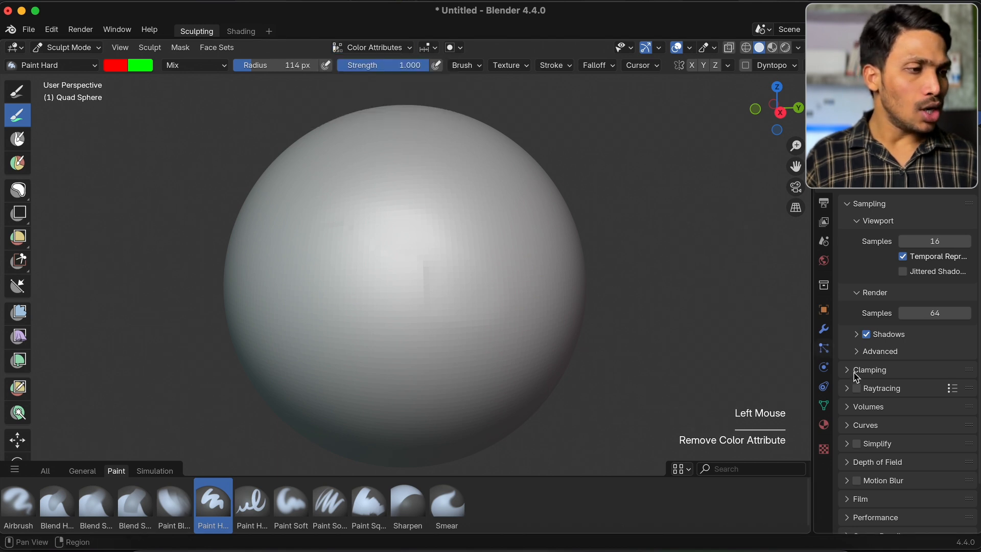
{"action": "left_click", "coordinate": [824, 405]}
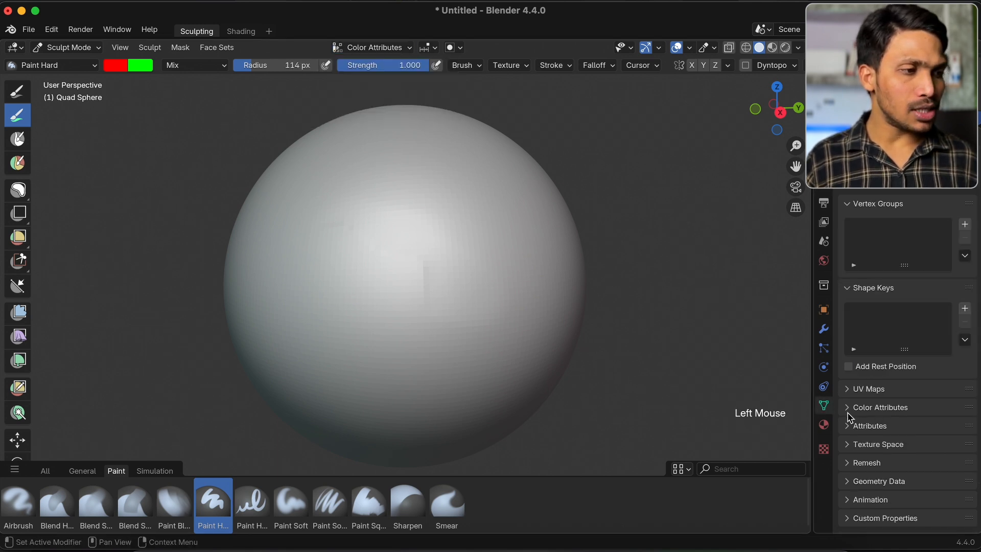
{"action": "left_click", "coordinate": [850, 408]}
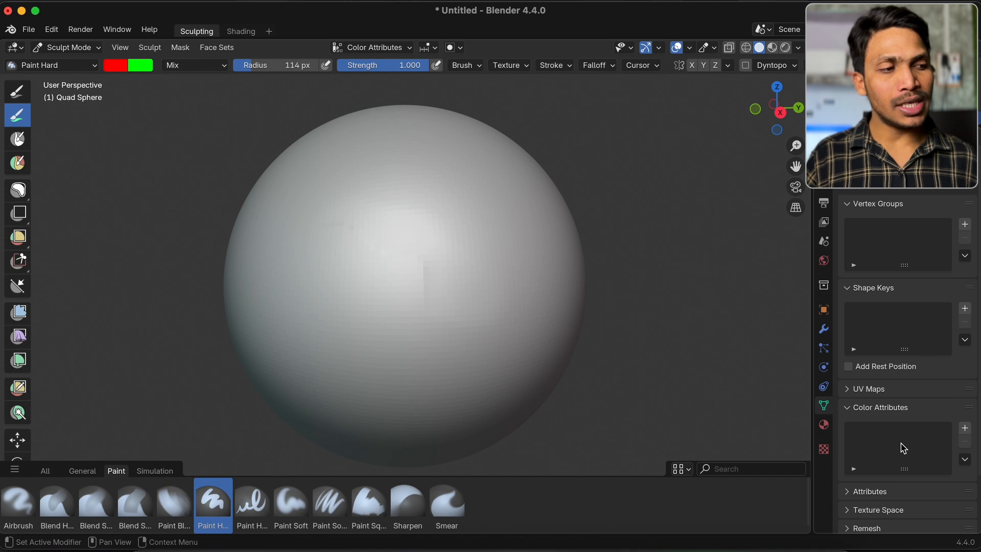
Paint two red strokes across the sphere and a green stroke above them using the secondary color
{"action": "mouse_move", "coordinate": [304, 322]}
{"action": "left_mouse_down"}
{"action": "mouse_move", "coordinate": [351, 259]}
{"action": "mouse_move", "coordinate": [477, 191]}
{"action": "left_mouse_up"}
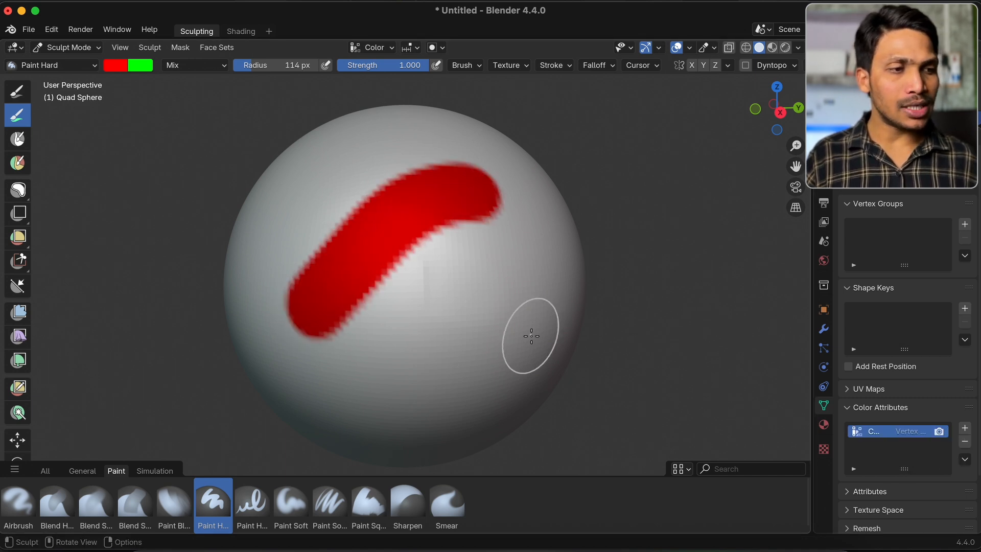
{"action": "left_click_drag", "start_coordinate": [527, 336], "coordinate": [357, 389]}
{"action": "scroll", "coordinate": [368, 212], "scroll_direction": "up", "scroll_amount": 5}
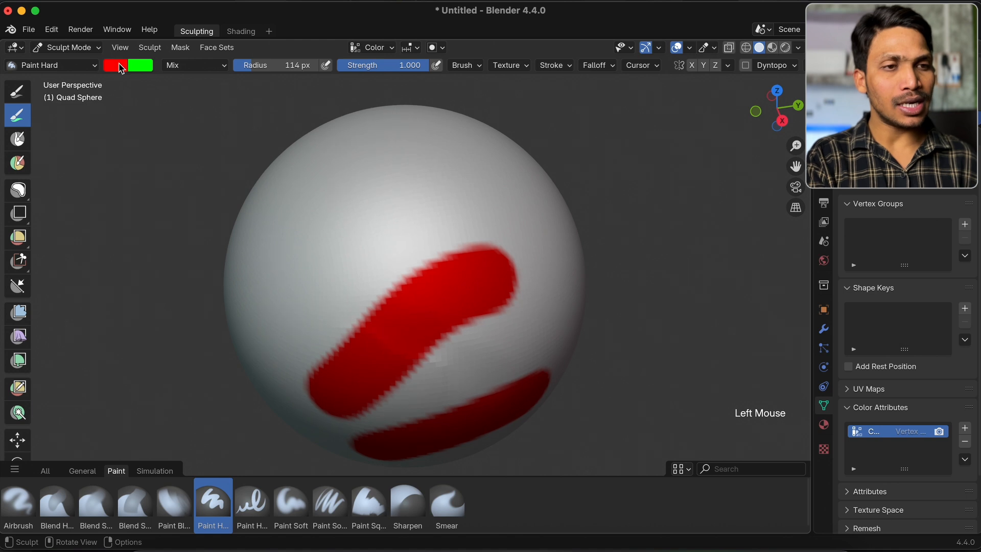
{"action": "left_click_drag", "start_coordinate": [332, 252], "coordinate": [423, 202], "text": "super"}
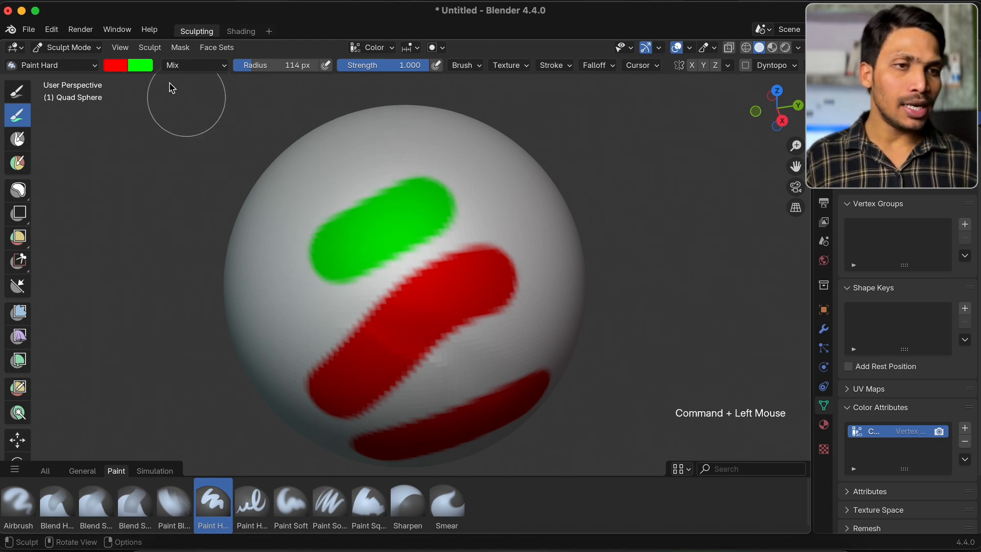
Set the brush's primary color to pure blue and paint a short blue stroke on the sphere beside the green one
{"action": "left_click", "coordinate": [121, 70]}
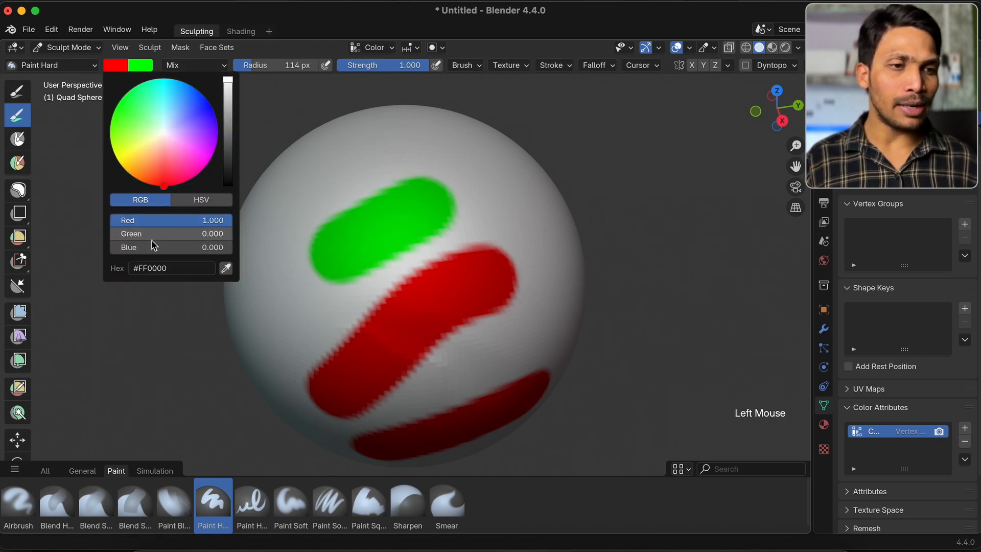
{"action": "mouse_move", "coordinate": [153, 247]}
{"action": "left_mouse_down"}
{"action": "mouse_move", "coordinate": [234, 250]}
{"action": "mouse_move", "coordinate": [115, 221]}
{"action": "left_mouse_up"}
{"action": "left_click_drag", "start_coordinate": [485, 178], "coordinate": [550, 242]}
{"action": "scroll", "coordinate": [423, 253], "scroll_direction": "down", "scroll_amount": 3}
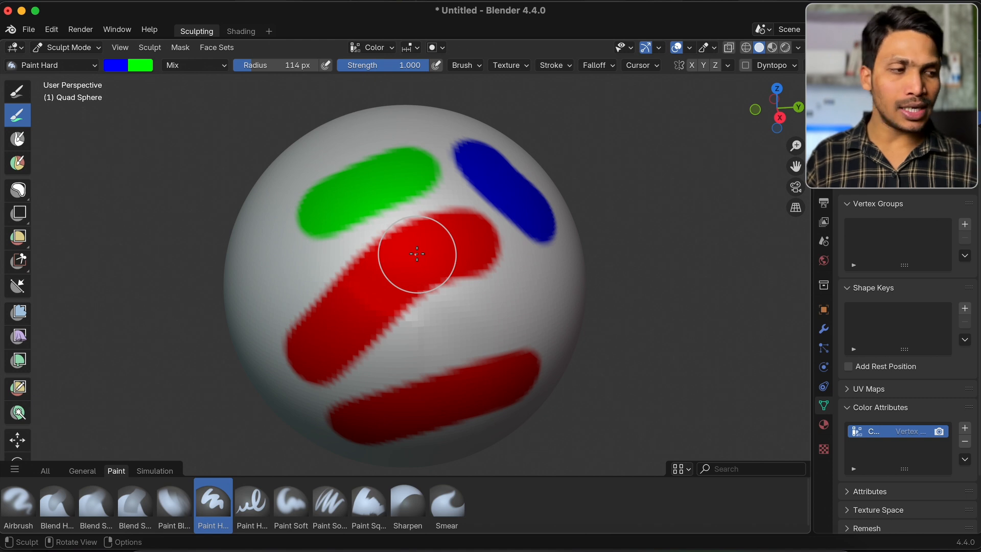
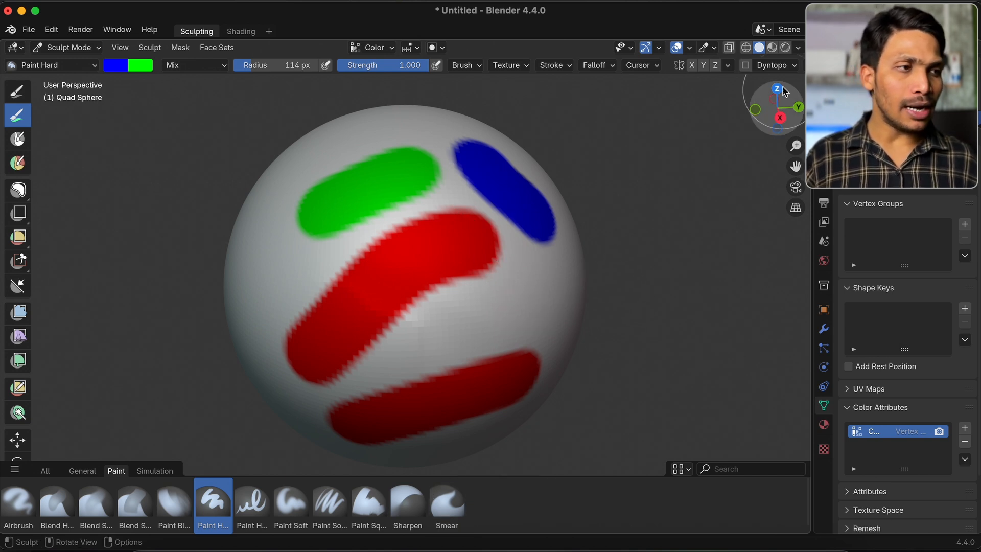
Show the sphere in Material Preview and bring up its material nodes in the Shading workspace
{"action": "left_click", "coordinate": [772, 47]}
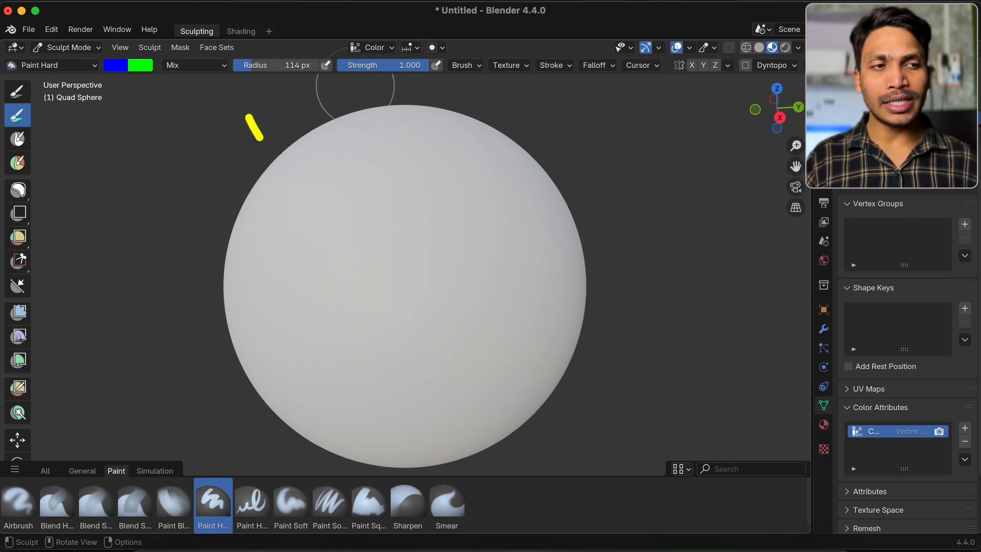
{"action": "left_click", "coordinate": [240, 31]}
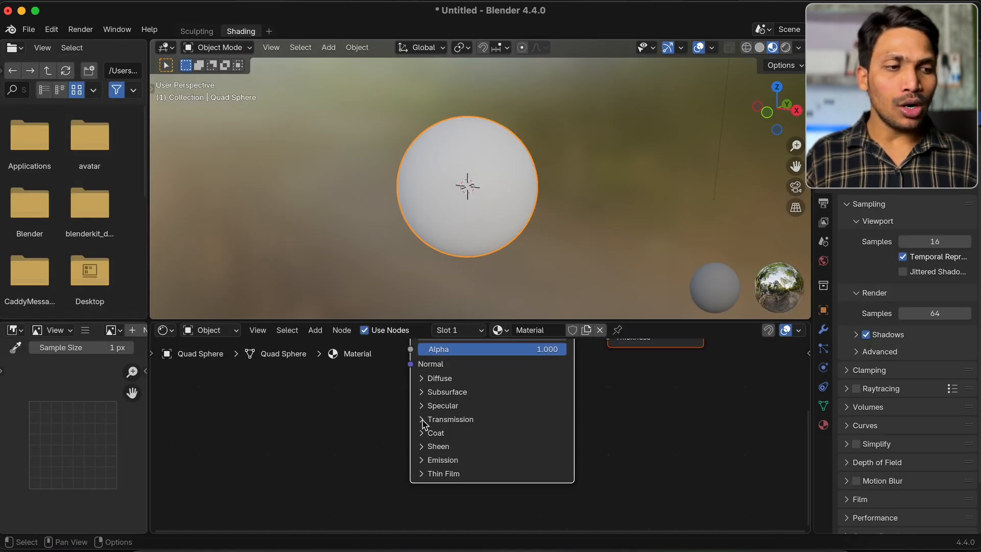
{"action": "scroll", "coordinate": [423, 424], "scroll_direction": "up", "scroll_amount": 2}
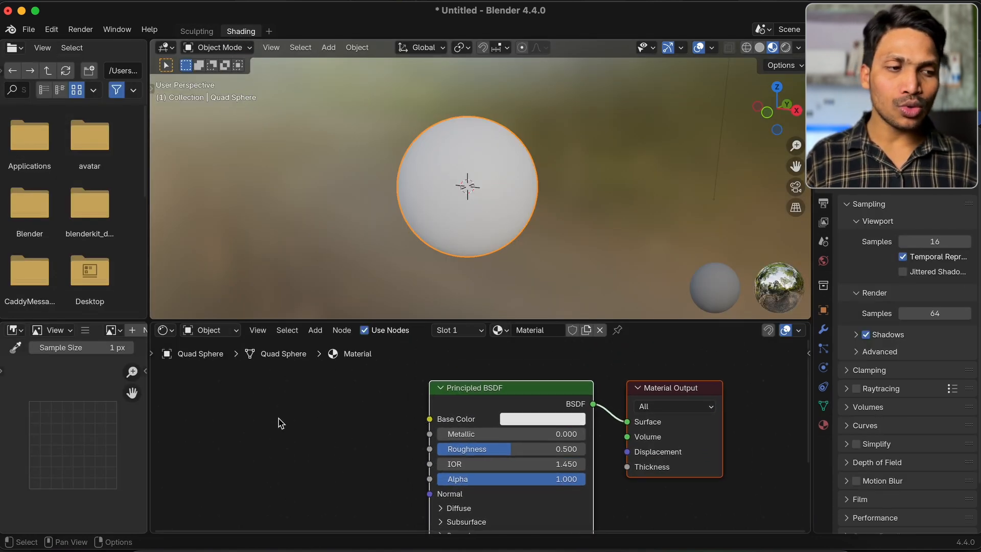
{"action": "left_click", "coordinate": [282, 453]}
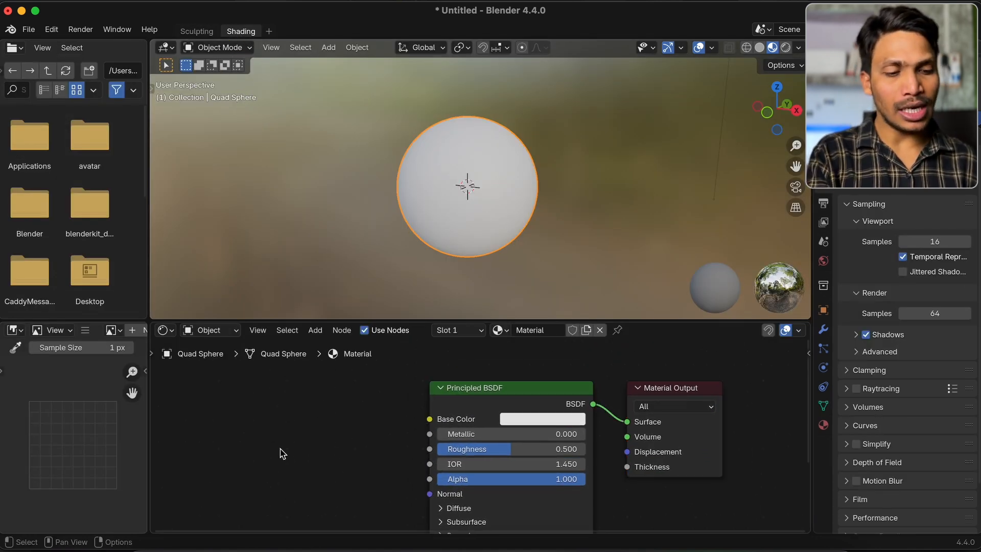
{"action": "key", "text": "shift+a"}
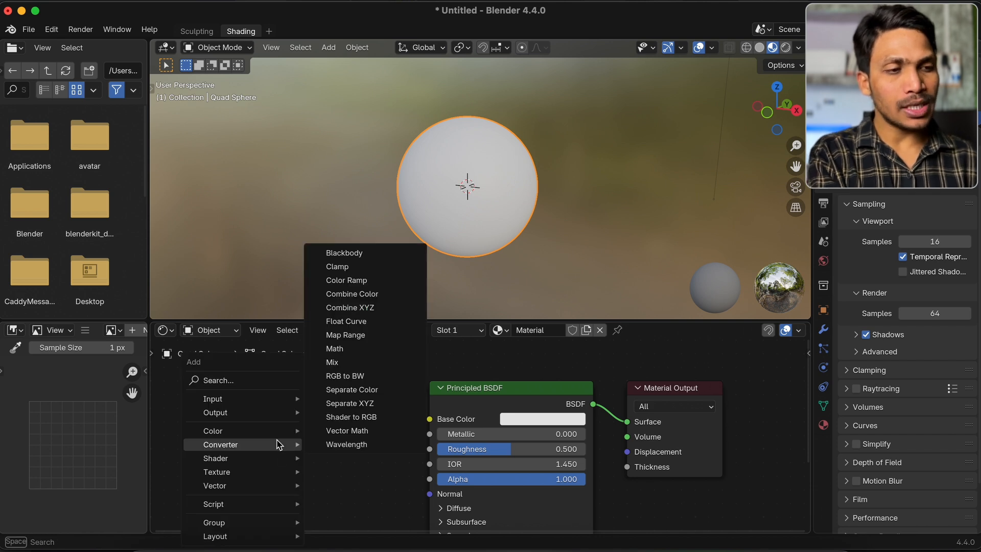
{"action": "type", "text": "color"}
{"action": "key", "text": "Return"}
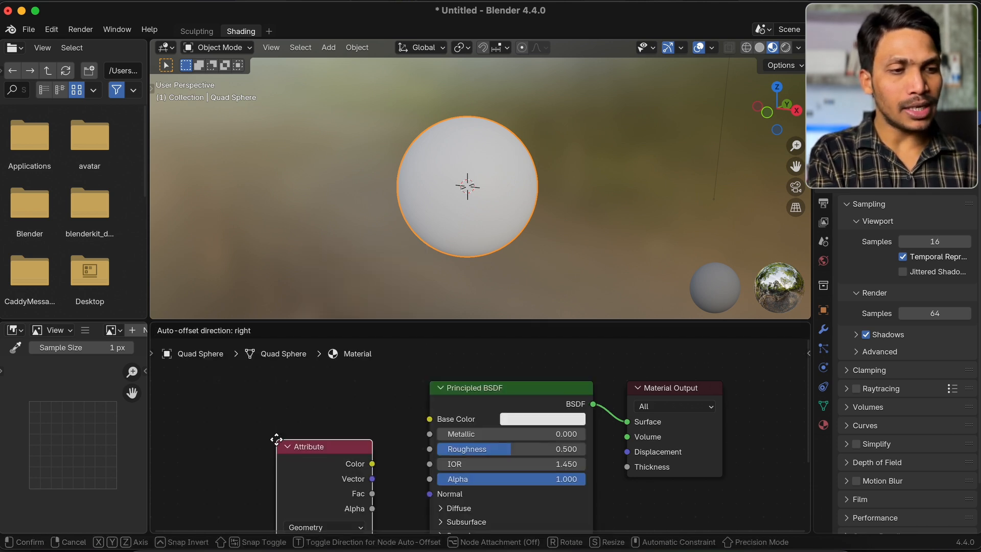
{"action": "left_click", "coordinate": [280, 391]}
{"action": "key", "text": "x"}
Add a Color Attribute node beside the Principled BSDF node in the sphere's material
{"action": "key", "text": "shift+a"}
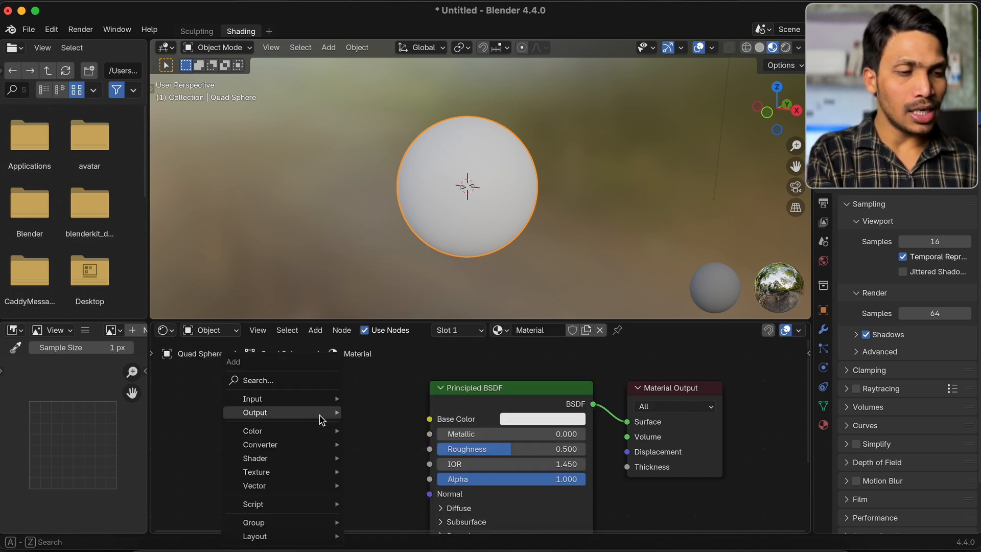
{"action": "type", "text": "color att"}
{"action": "key", "text": "Return"}
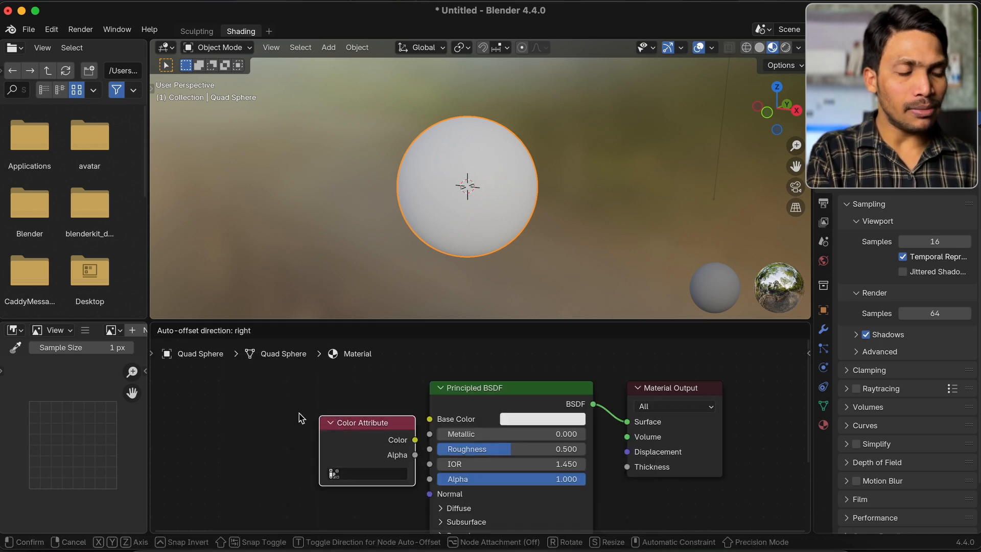
{"action": "left_click", "coordinate": [276, 407]}
Assign the Color layer to the Color Attribute node and connect its Color output to the Principled BSDF's Base Color
{"action": "left_click", "coordinate": [290, 460]}
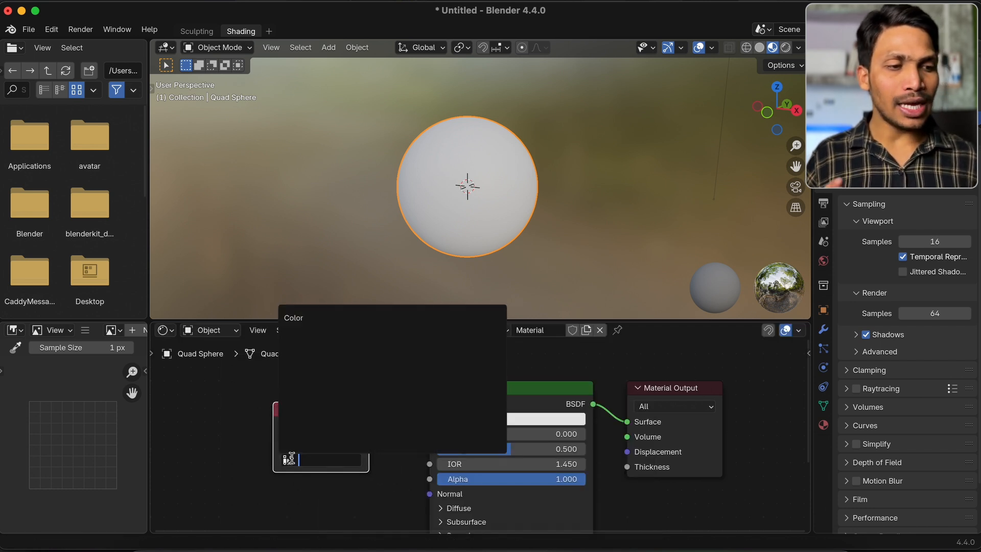
{"action": "left_click", "coordinate": [323, 330]}
{"action": "left_click_drag", "start_coordinate": [369, 427], "coordinate": [430, 419]}
{"action": "middle_click_drag", "start_coordinate": [501, 242], "coordinate": [499, 242]}
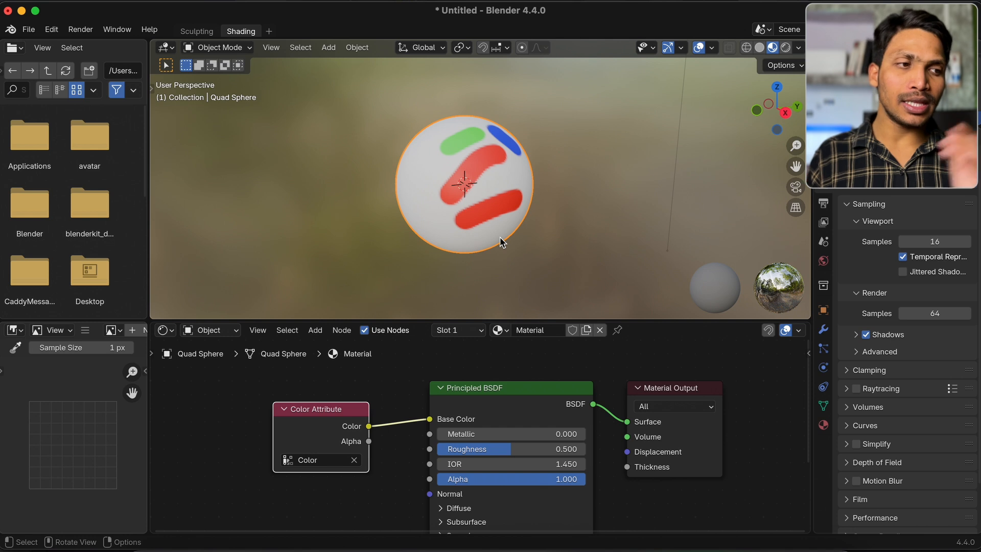
Try the material without the Principled BSDF by linking the Color Attribute directly to the Material Output's Surface, and undo it
{"action": "left_click", "coordinate": [539, 399]}
{"action": "key", "text": "x"}
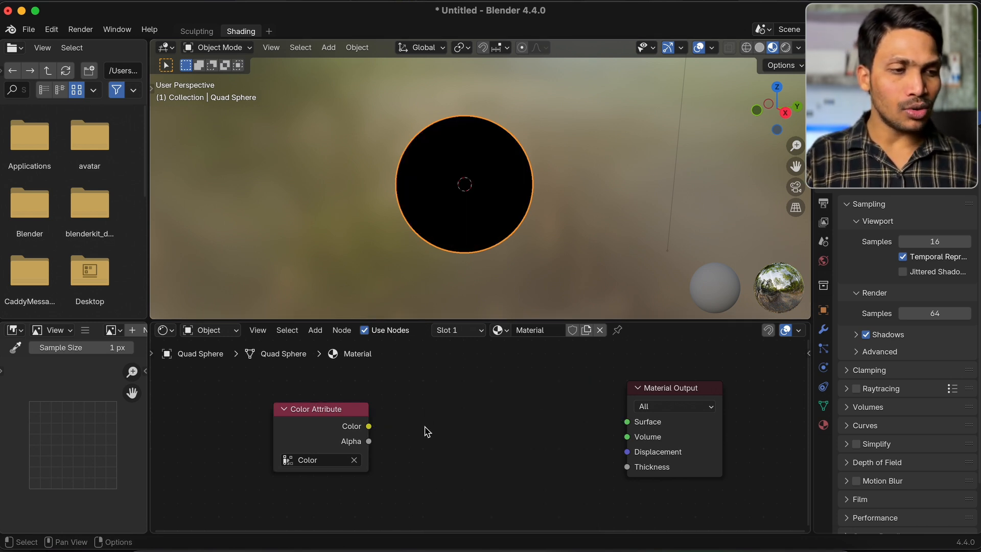
{"action": "mouse_move", "coordinate": [369, 426]}
{"action": "left_mouse_down"}
{"action": "mouse_move", "coordinate": [642, 423]}
{"action": "mouse_move", "coordinate": [628, 422]}
{"action": "left_mouse_up"}
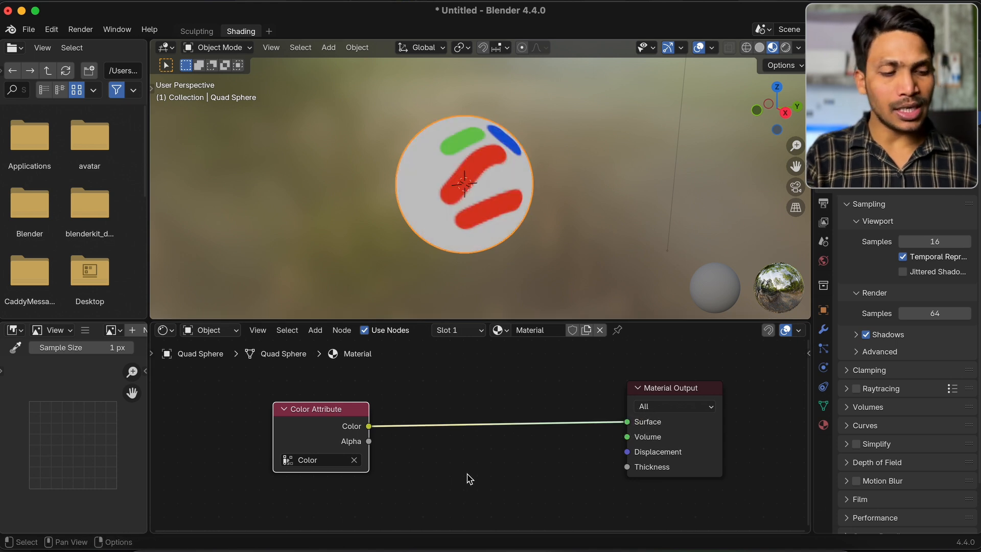
{"action": "key", "text": "super+z"}
{"action": "key", "text": "super+z"}
{"action": "key", "text": "super+z"}
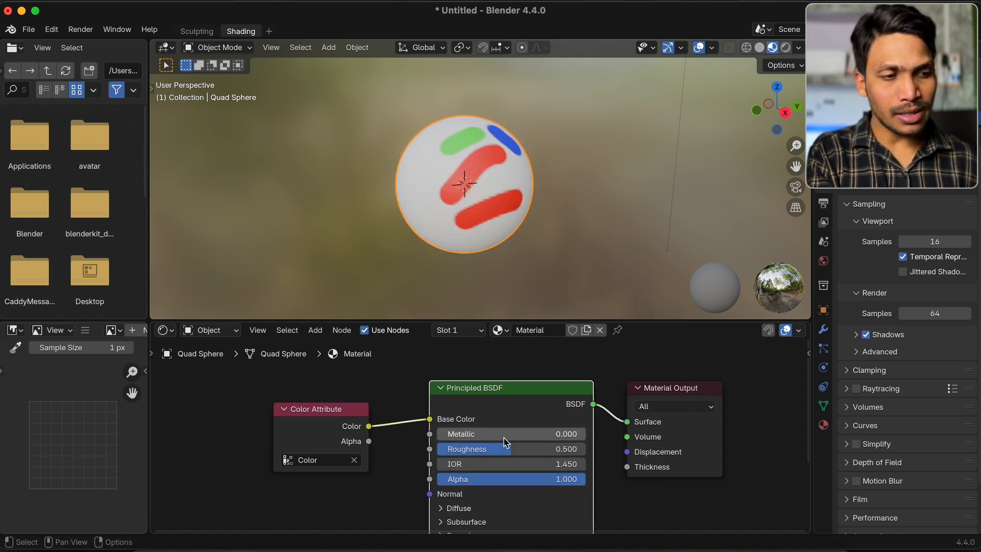
Set the Principled BSDF's Metallic to 1.000 and lower its Roughness to give the sphere a mirror-like finish
{"action": "scroll", "coordinate": [465, 438], "scroll_direction": "down", "scroll_amount": 2}
{"action": "left_click_drag", "start_coordinate": [465, 397], "coordinate": [613, 397]}
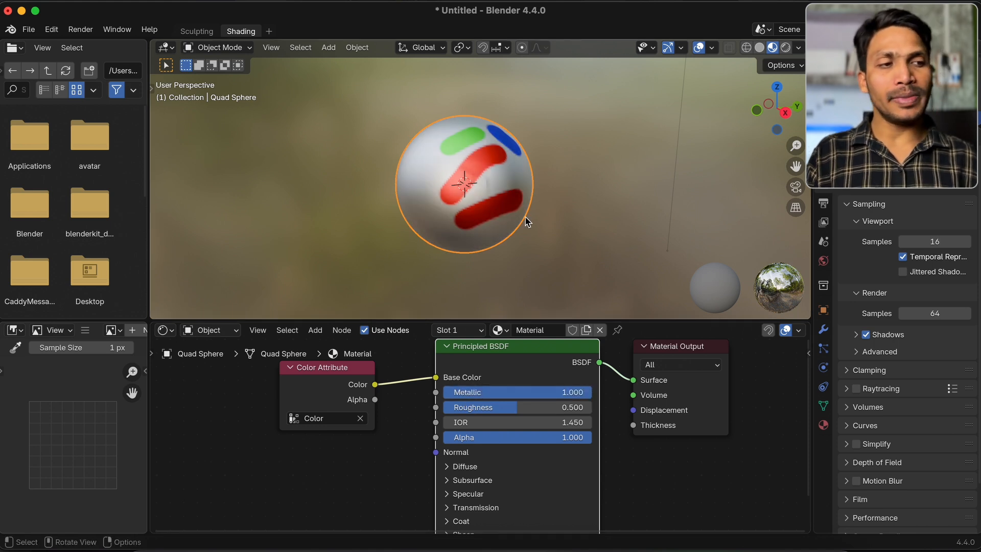
{"action": "left_click_drag", "start_coordinate": [550, 408], "coordinate": [449, 407]}
{"action": "middle_click_drag", "start_coordinate": [542, 240], "coordinate": [442, 205]}
Return to the Sculpting workspace and display the sphere in Solid shading
{"action": "left_click", "coordinate": [197, 31]}
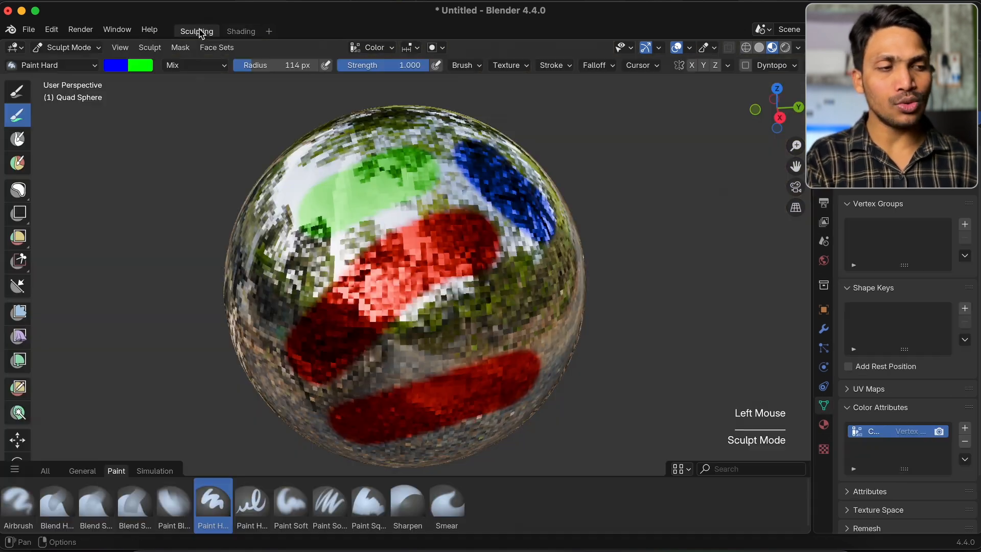
{"action": "left_click", "coordinate": [760, 47]}
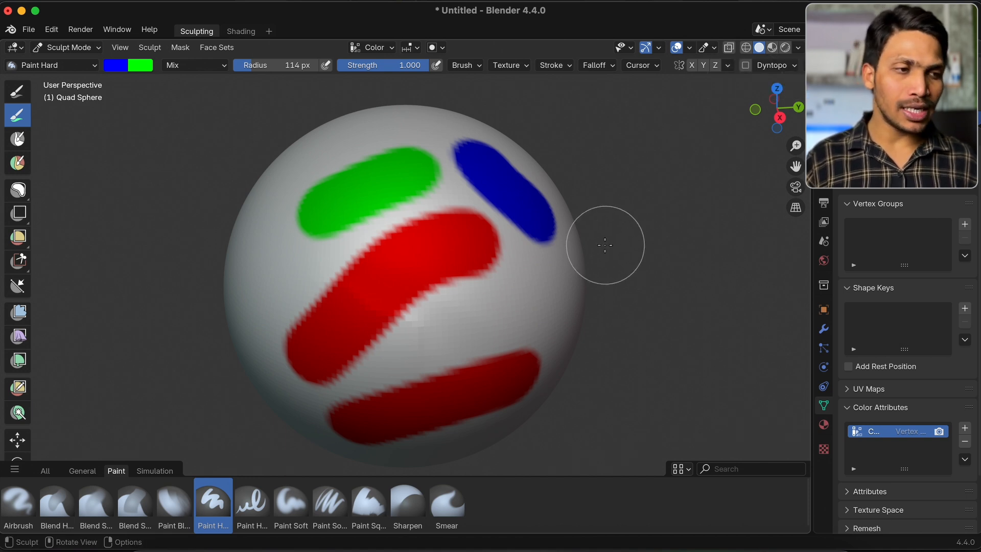
Paint soft blue dots and strokes over the unpainted side of the sphere with the Airbrush brush
{"action": "scroll", "coordinate": [488, 269], "scroll_direction": "down", "scroll_amount": 1, "text": "super"}
{"action": "scroll", "coordinate": [488, 270], "scroll_direction": "down", "scroll_amount": 1, "text": "super"}
{"action": "scroll", "coordinate": [488, 270], "scroll_direction": "right", "scroll_amount": 5}
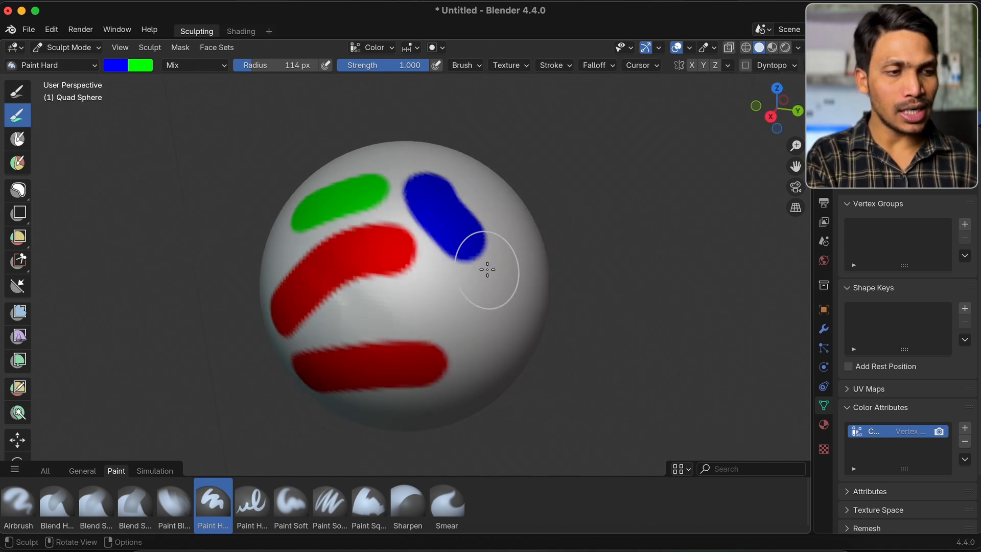
{"action": "scroll", "coordinate": [488, 269], "scroll_direction": "up", "scroll_amount": 2, "text": "super"}
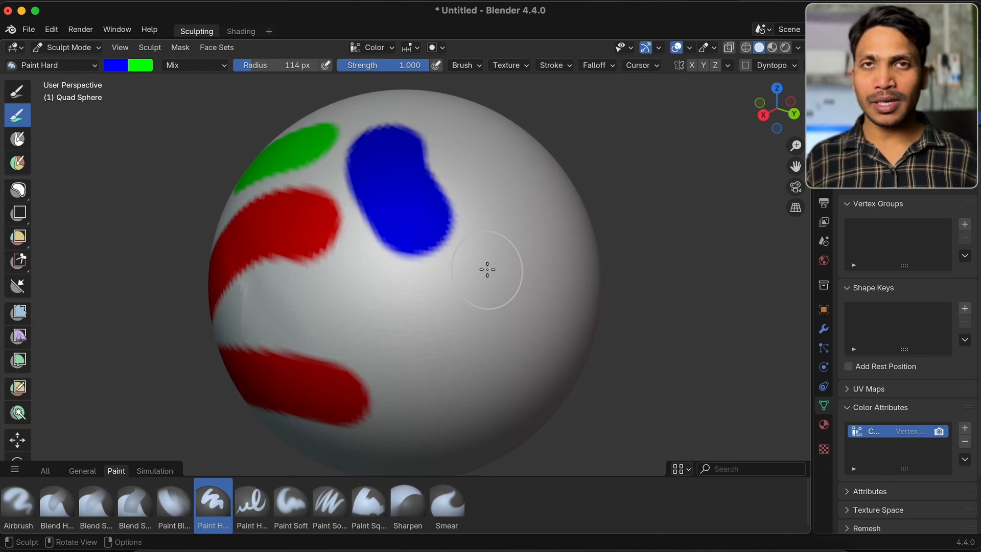
{"action": "left_click", "coordinate": [20, 503]}
{"action": "scroll", "coordinate": [401, 317], "scroll_direction": "right", "scroll_amount": 4}
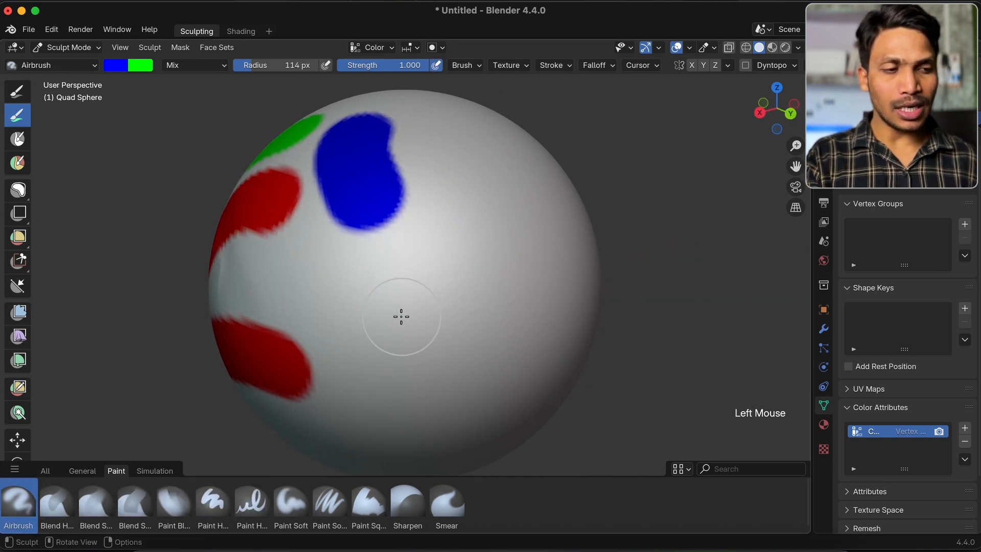
{"action": "scroll", "coordinate": [401, 317], "scroll_direction": "down", "scroll_amount": 3}
{"action": "mouse_move", "coordinate": [362, 301]}
{"action": "left_mouse_down"}
{"action": "mouse_move", "coordinate": [453, 193]}
{"action": "mouse_move", "coordinate": [412, 390]}
{"action": "mouse_move", "coordinate": [383, 405]}
{"action": "left_mouse_up"}
{"action": "scroll", "coordinate": [384, 408], "scroll_direction": "down", "scroll_amount": 4}
{"action": "left_click_drag", "start_coordinate": [328, 348], "coordinate": [613, 115]}
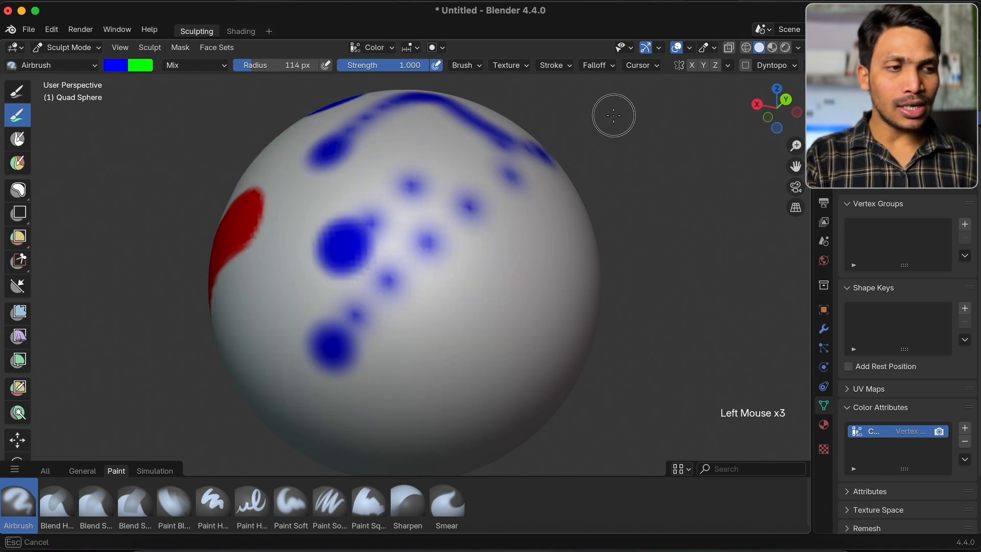
{"action": "scroll", "coordinate": [613, 116], "scroll_direction": "right", "scroll_amount": 4}
{"action": "mouse_move", "coordinate": [336, 313]}
{"action": "left_mouse_down"}
{"action": "mouse_move", "coordinate": [395, 251]}
{"action": "mouse_move", "coordinate": [436, 245]}
{"action": "left_mouse_up"}
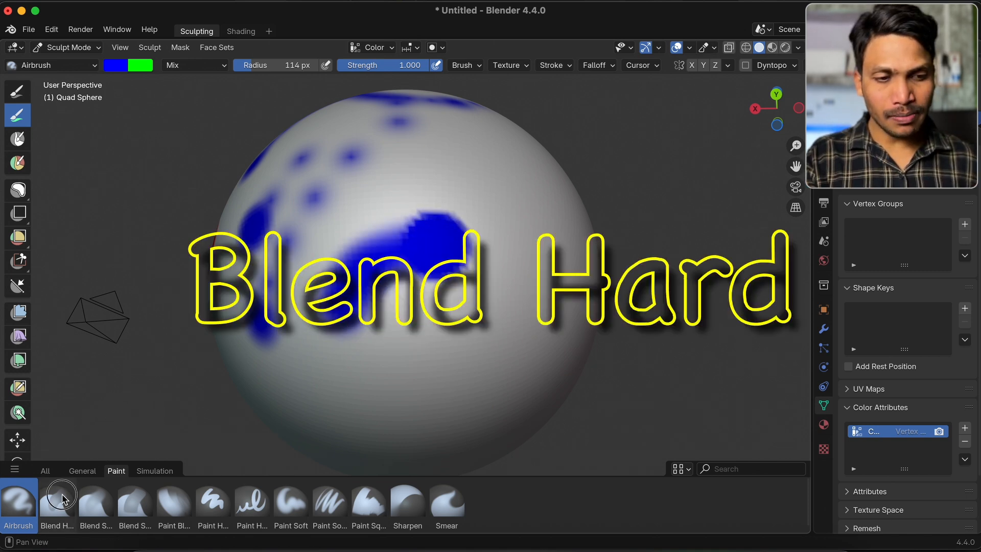
Blend the end of the large blue stroke diagonally into the surrounding surface with the Blend Hard brush
{"action": "left_click", "coordinate": [62, 500]}
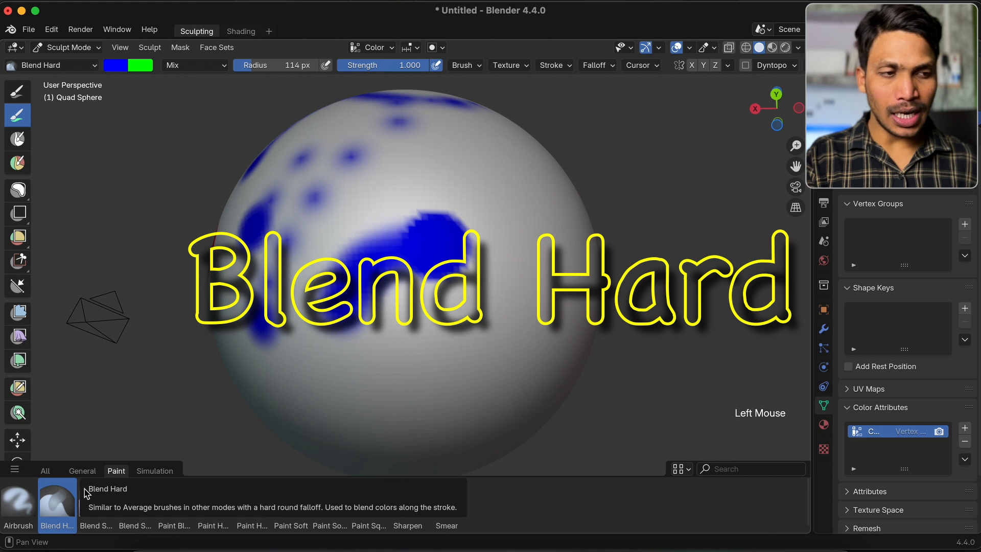
{"action": "scroll", "coordinate": [351, 323], "scroll_direction": "right", "scroll_amount": 5}
{"action": "left_click_drag", "start_coordinate": [367, 296], "coordinate": [459, 244]}
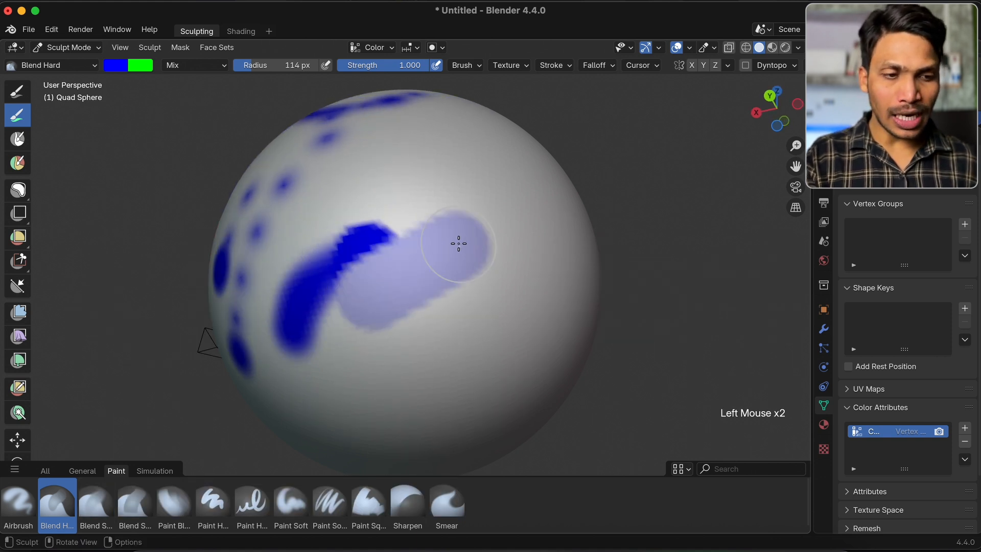
Soften the upper edge of the large blue stroke with the Blend Soft brush
{"action": "left_click", "coordinate": [100, 514]}
{"action": "mouse_move", "coordinate": [424, 179]}
{"action": "left_mouse_down"}
{"action": "mouse_move", "coordinate": [421, 170]}
{"action": "mouse_move", "coordinate": [317, 243]}
{"action": "left_mouse_up"}
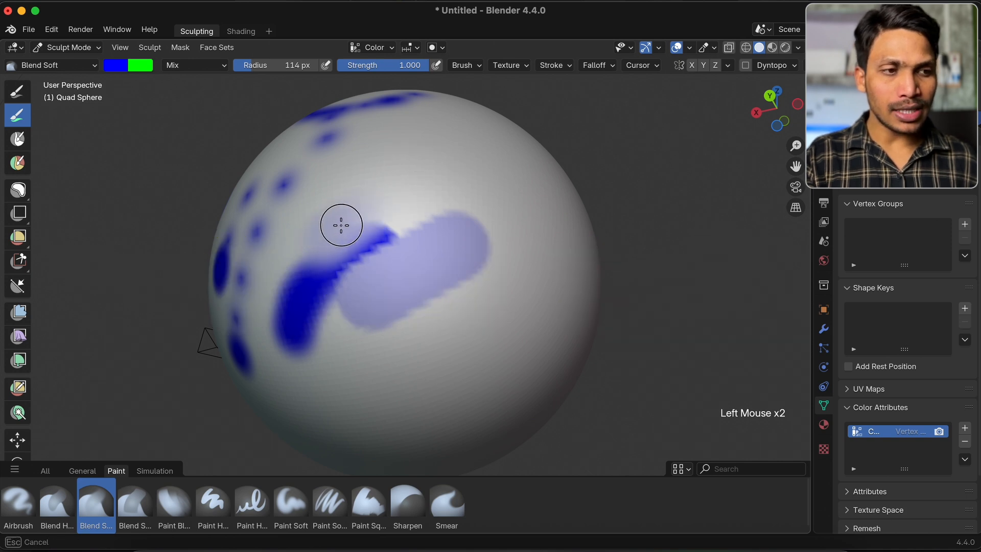
{"action": "scroll", "coordinate": [341, 223], "scroll_direction": "up", "scroll_amount": 3}
{"action": "scroll", "coordinate": [418, 313], "scroll_direction": "up", "scroll_amount": 6, "text": "super"}
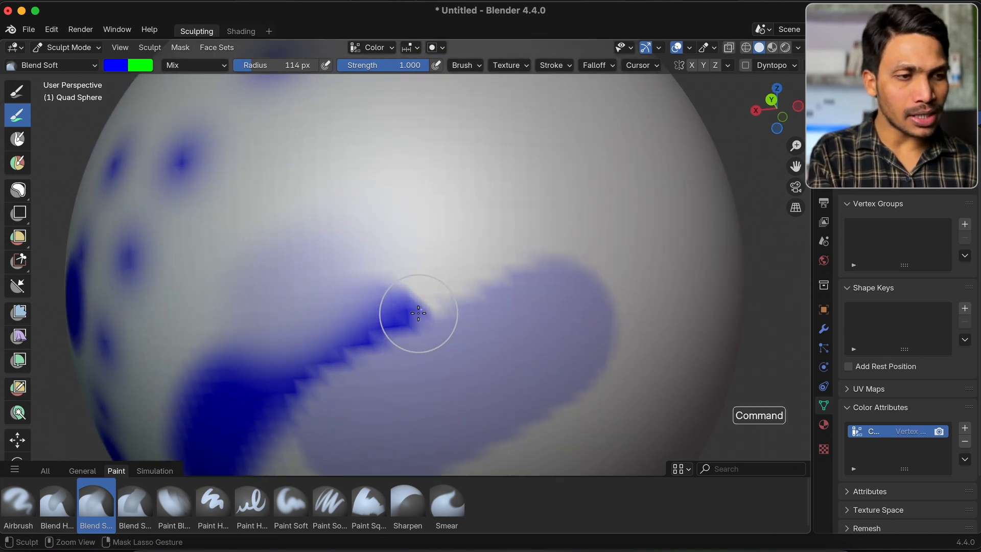
{"action": "left_click_drag", "start_coordinate": [418, 313], "coordinate": [398, 343]}
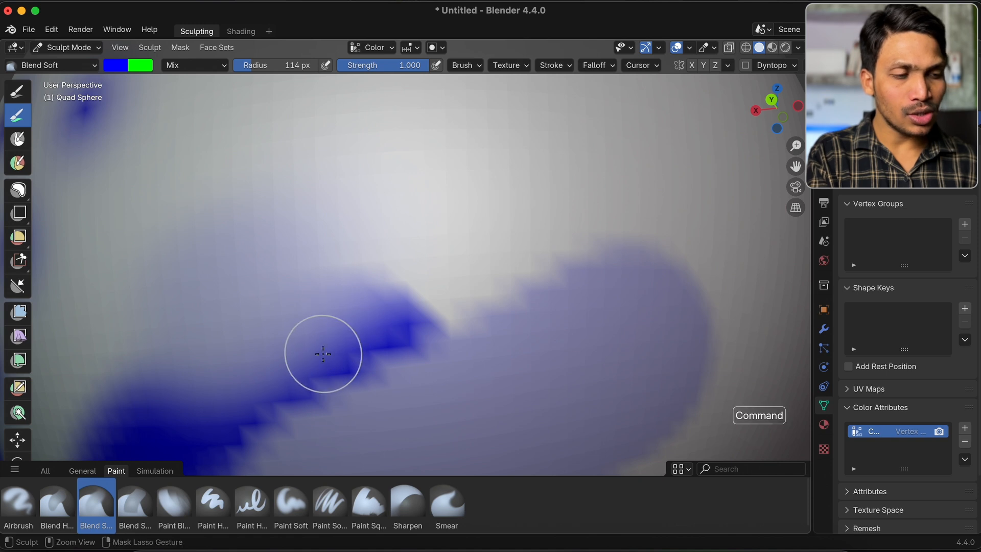
{"action": "scroll", "coordinate": [323, 354], "scroll_direction": "down", "scroll_amount": 6, "text": "super"}
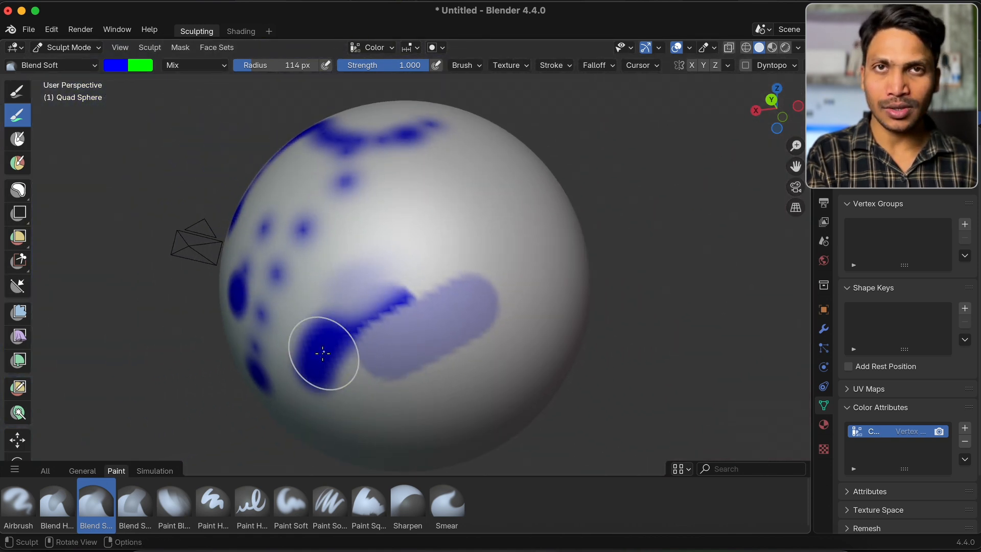
{"action": "left_click_drag", "start_coordinate": [323, 353], "coordinate": [410, 311]}
Blend over the blue stroke with the Blend Square brush and paint blue strokes beside it with the Paint Blend brush
{"action": "left_click", "coordinate": [148, 502]}
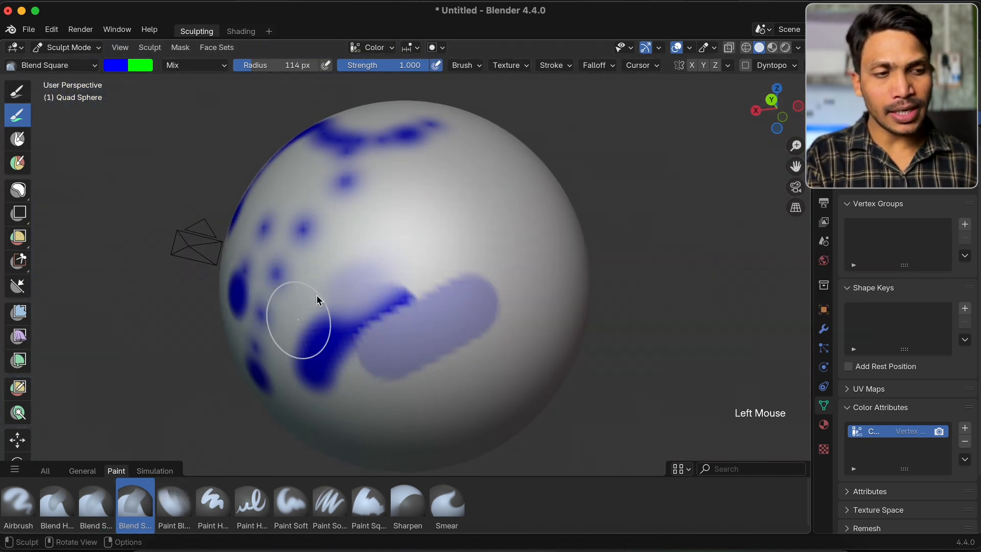
{"action": "mouse_move", "coordinate": [319, 292]}
{"action": "left_mouse_down"}
{"action": "mouse_move", "coordinate": [366, 302]}
{"action": "mouse_move", "coordinate": [321, 363]}
{"action": "left_mouse_up"}
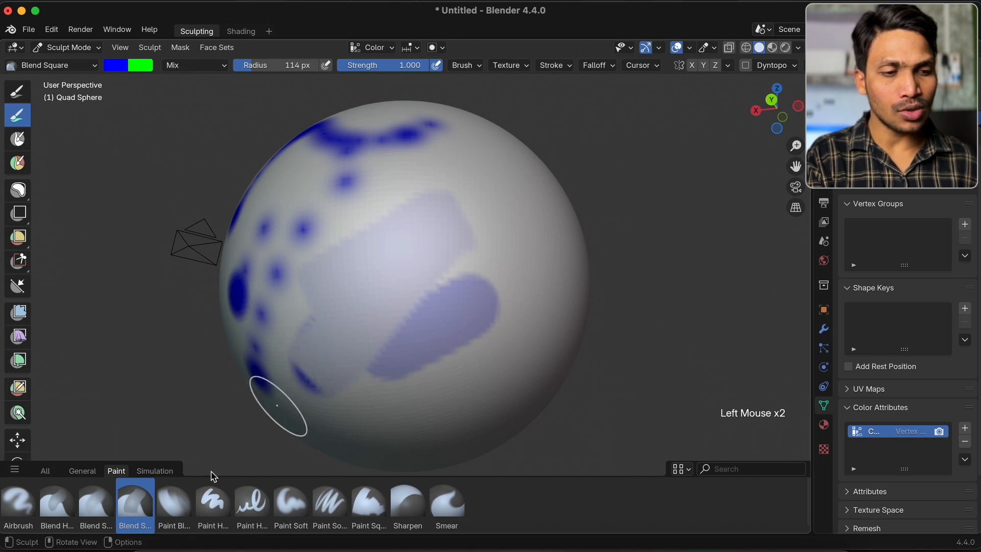
{"action": "left_click", "coordinate": [178, 512]}
{"action": "middle_click_drag", "start_coordinate": [383, 287], "coordinate": [444, 264], "text": "shift"}
{"action": "mouse_move", "coordinate": [325, 265]}
{"action": "left_mouse_down"}
{"action": "mouse_move", "coordinate": [407, 160]}
{"action": "mouse_move", "coordinate": [333, 267]}
{"action": "left_mouse_up"}
{"action": "mouse_move", "coordinate": [332, 267]}
{"action": "middle_mouse_down"}
{"action": "mouse_move", "coordinate": [376, 252]}
{"action": "mouse_move", "coordinate": [396, 260]}
{"action": "middle_mouse_up"}
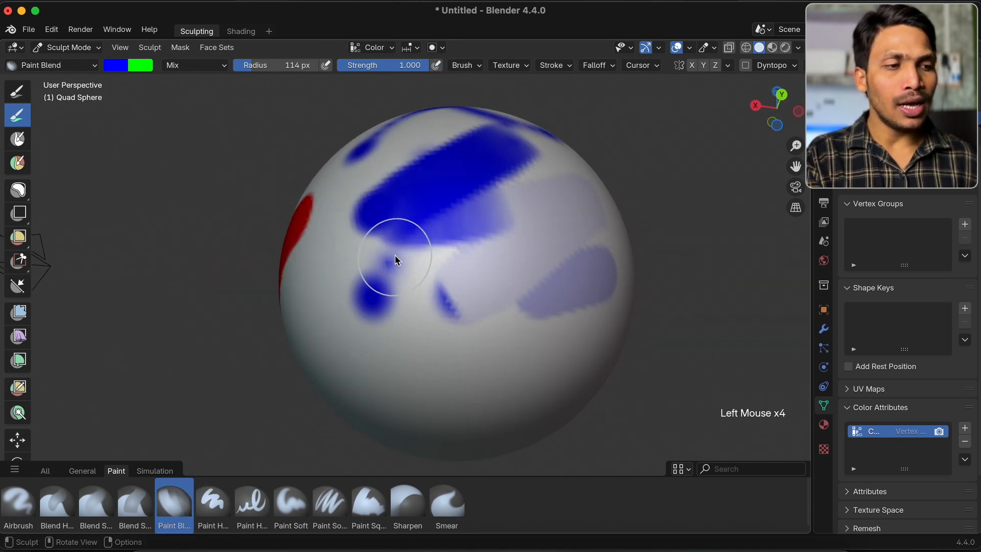
{"action": "middle_click_drag", "start_coordinate": [532, 210], "coordinate": [511, 240]}
Compare the size pressure settings of the Paint Hard and Paint Hard Pressure brushes
{"action": "left_click", "coordinate": [220, 519]}
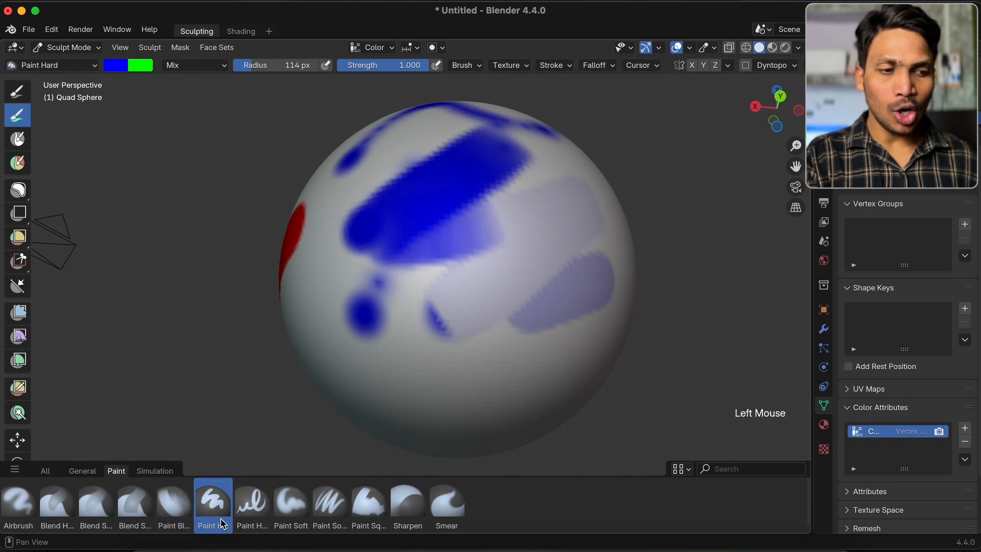
{"action": "left_click", "coordinate": [250, 511]}
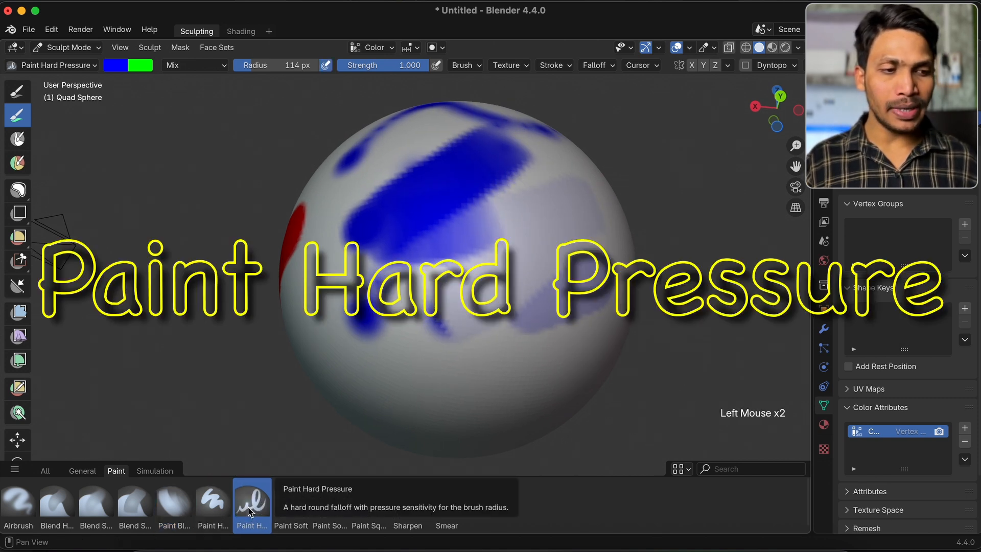
{"action": "left_click", "coordinate": [204, 507]}
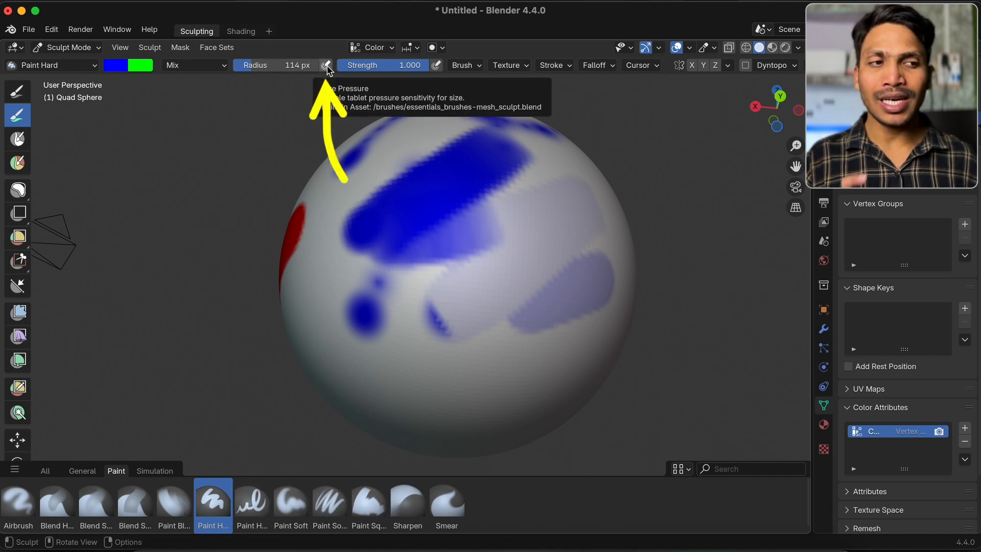
Paint yellow strokes of varying thickness on the grey sphere with the Paint Hard Pressure brush
{"action": "left_click", "coordinate": [252, 501]}
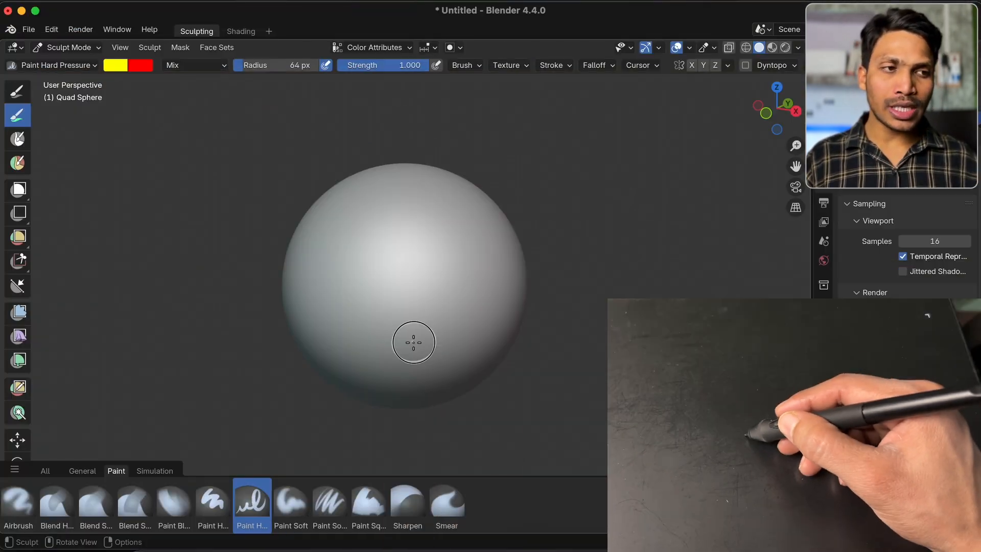
{"action": "left_click_drag", "start_coordinate": [414, 339], "coordinate": [422, 320]}
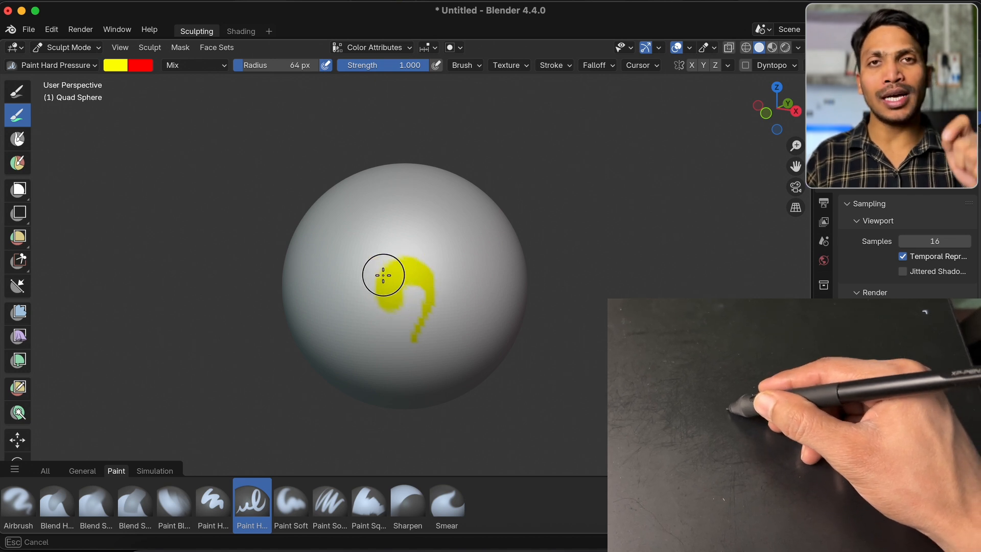
{"action": "mouse_move", "coordinate": [412, 204]}
{"action": "left_mouse_down"}
{"action": "mouse_move", "coordinate": [465, 234]}
{"action": "mouse_move", "coordinate": [460, 266]}
{"action": "mouse_move", "coordinate": [457, 219]}
{"action": "left_mouse_up"}
{"action": "middle_click_drag", "start_coordinate": [457, 219], "coordinate": [339, 277]}
Letter "DBS" in yellow diagonally across a clean side of the sphere with the Paint Hard Pressure brush
{"action": "left_click_drag", "start_coordinate": [334, 266], "coordinate": [369, 316]}
{"action": "left_click_drag", "start_coordinate": [324, 287], "coordinate": [373, 317]}
{"action": "left_click_drag", "start_coordinate": [367, 238], "coordinate": [395, 269]}
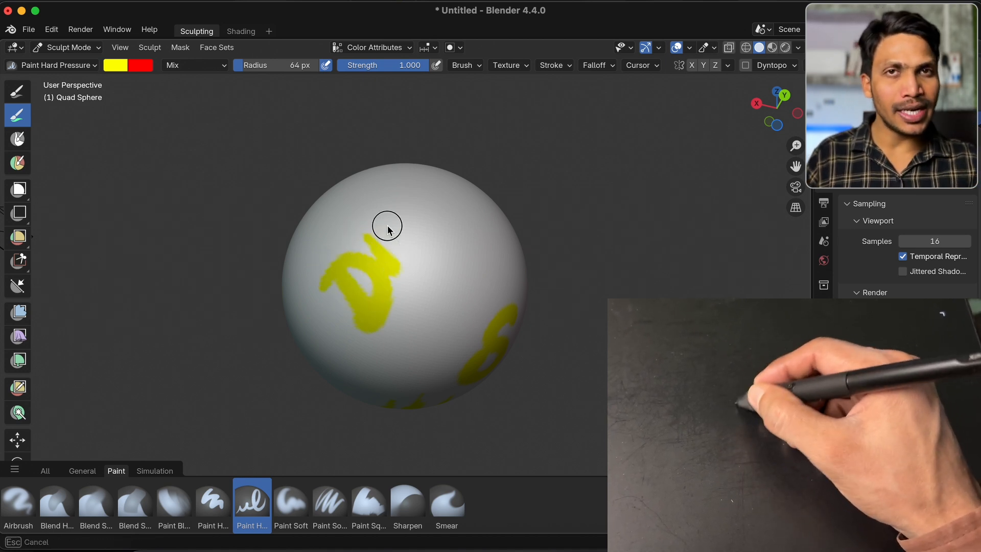
{"action": "left_click_drag", "start_coordinate": [381, 216], "coordinate": [400, 276]}
{"action": "left_click_drag", "start_coordinate": [424, 185], "coordinate": [442, 248]}
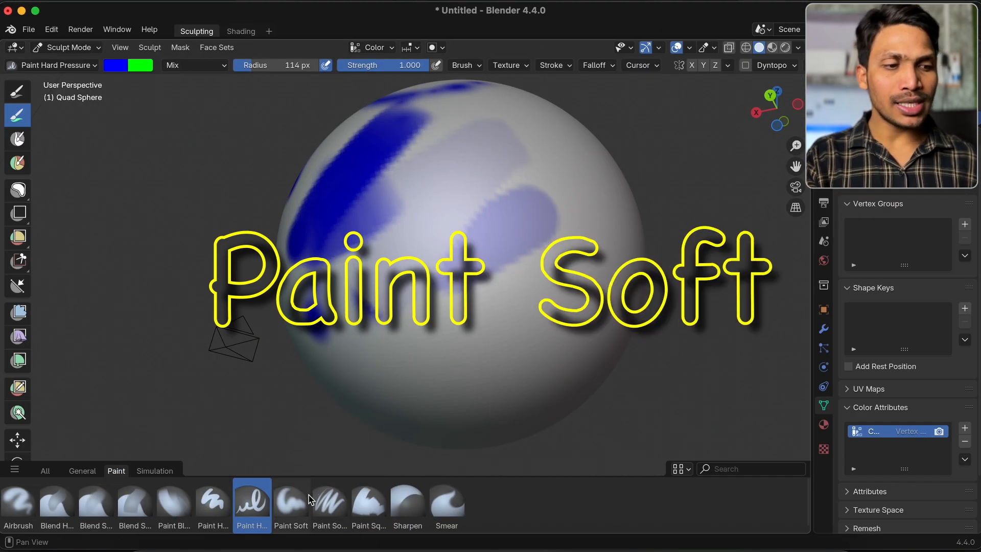
Paint a blue zigzag across the blue-painted sphere with Paint Soft, and compare its size pressure setting with Paint Soft Pressure
{"action": "left_click", "coordinate": [290, 501]}
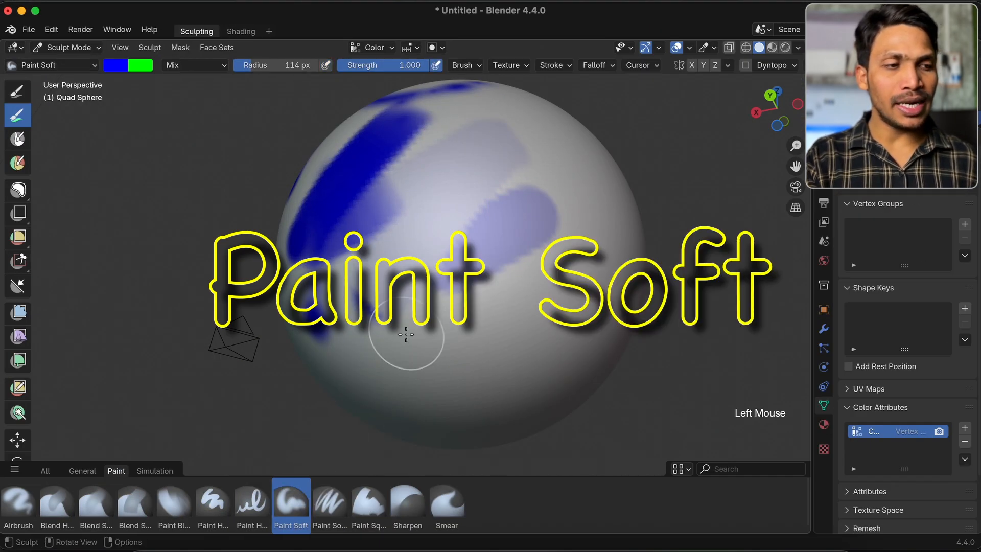
{"action": "middle_click_drag", "start_coordinate": [407, 334], "coordinate": [407, 302]}
{"action": "mouse_move", "coordinate": [401, 292]}
{"action": "left_mouse_down"}
{"action": "mouse_move", "coordinate": [503, 374]}
{"action": "mouse_move", "coordinate": [483, 390]}
{"action": "left_mouse_up"}
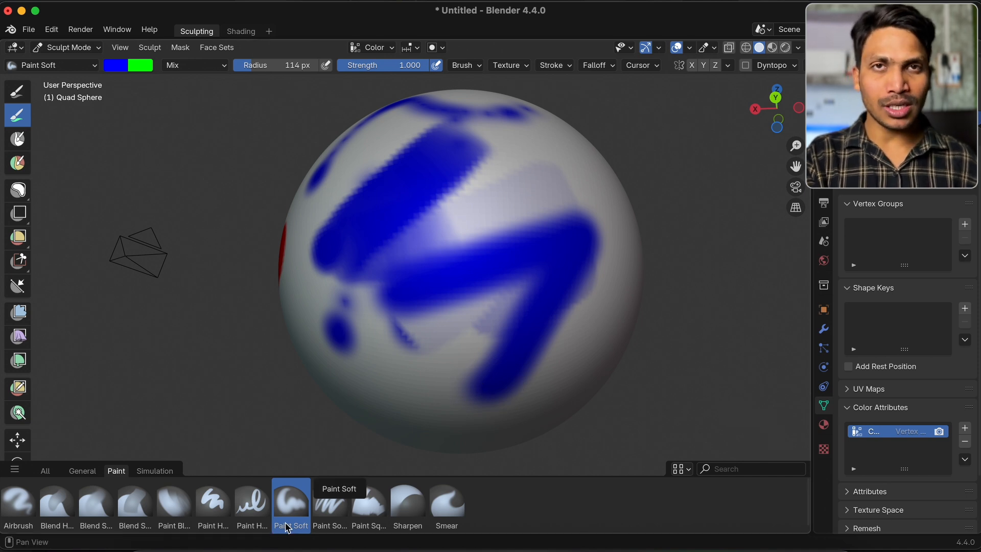
{"action": "left_click", "coordinate": [328, 516]}
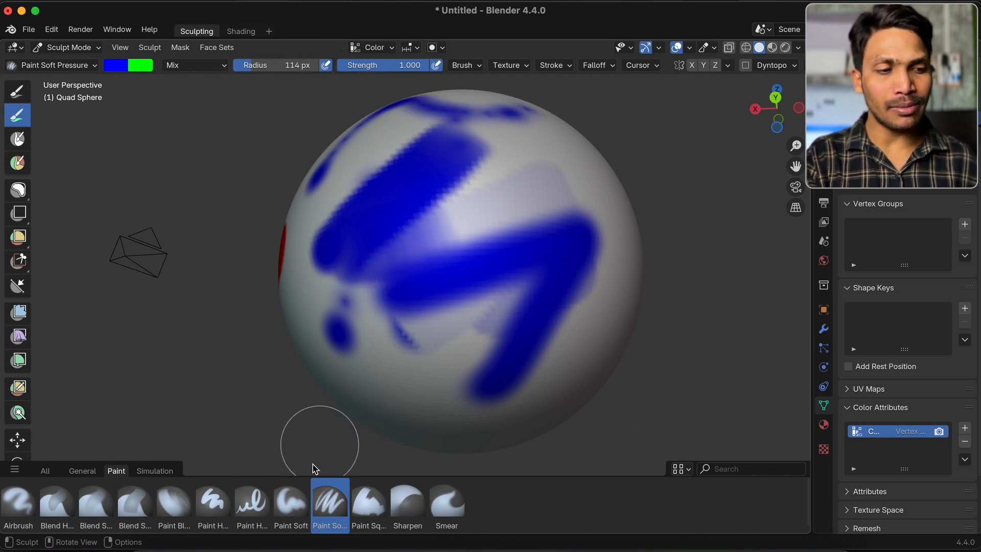
{"action": "left_click", "coordinate": [291, 502]}
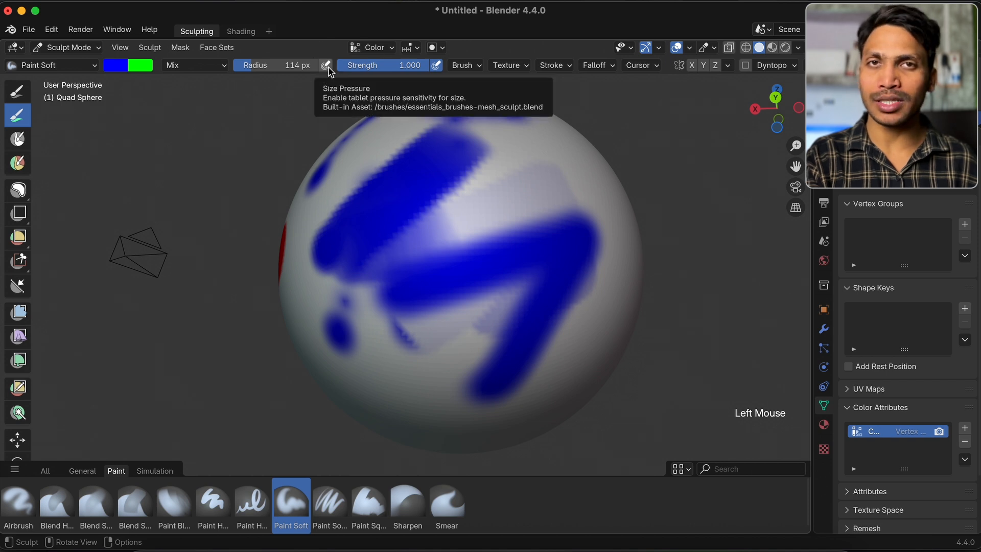
Cover the upper part of the sphere with broad blue strokes using the Paint Square brush
{"action": "left_click", "coordinate": [368, 503]}
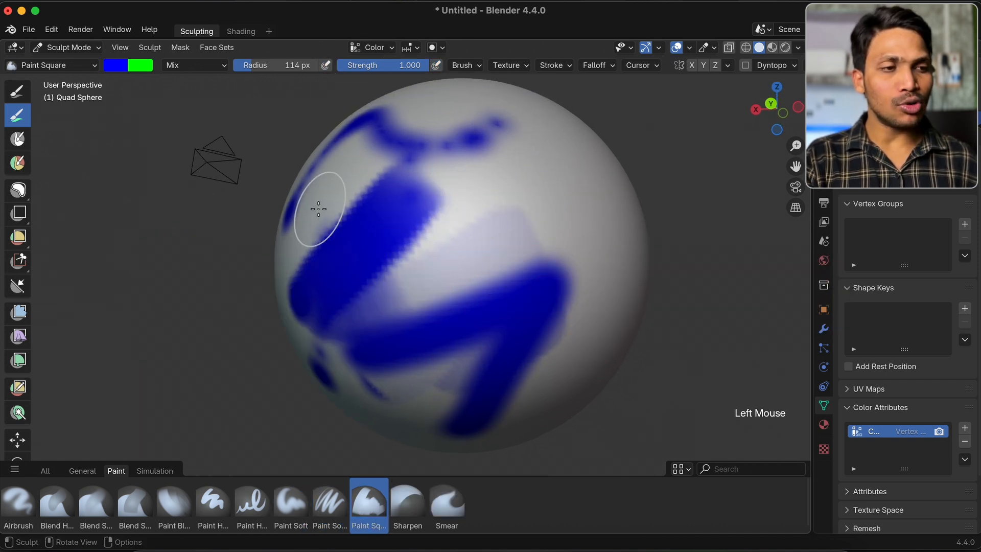
{"action": "mouse_move", "coordinate": [318, 208]}
{"action": "left_mouse_down"}
{"action": "mouse_move", "coordinate": [559, 208]}
{"action": "mouse_move", "coordinate": [452, 308]}
{"action": "left_mouse_up"}
{"action": "scroll", "coordinate": [451, 308], "scroll_direction": "down", "scroll_amount": 5}
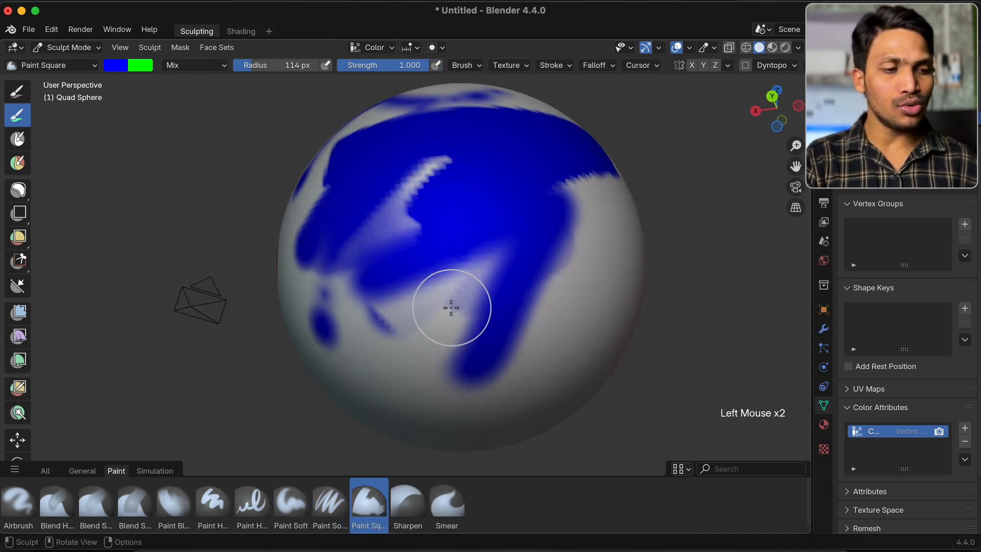
Go over the blue paint's edges with the Sharpen brush and drag the paint outward with the Smear brush
{"action": "left_click", "coordinate": [406, 514]}
{"action": "mouse_move", "coordinate": [388, 309]}
{"action": "left_mouse_down"}
{"action": "mouse_move", "coordinate": [484, 256]}
{"action": "mouse_move", "coordinate": [555, 243]}
{"action": "mouse_move", "coordinate": [563, 302]}
{"action": "mouse_move", "coordinate": [625, 194]}
{"action": "mouse_move", "coordinate": [535, 227]}
{"action": "left_mouse_up"}
{"action": "left_click", "coordinate": [447, 506]}
{"action": "scroll", "coordinate": [534, 228], "scroll_direction": "right", "scroll_amount": 5}
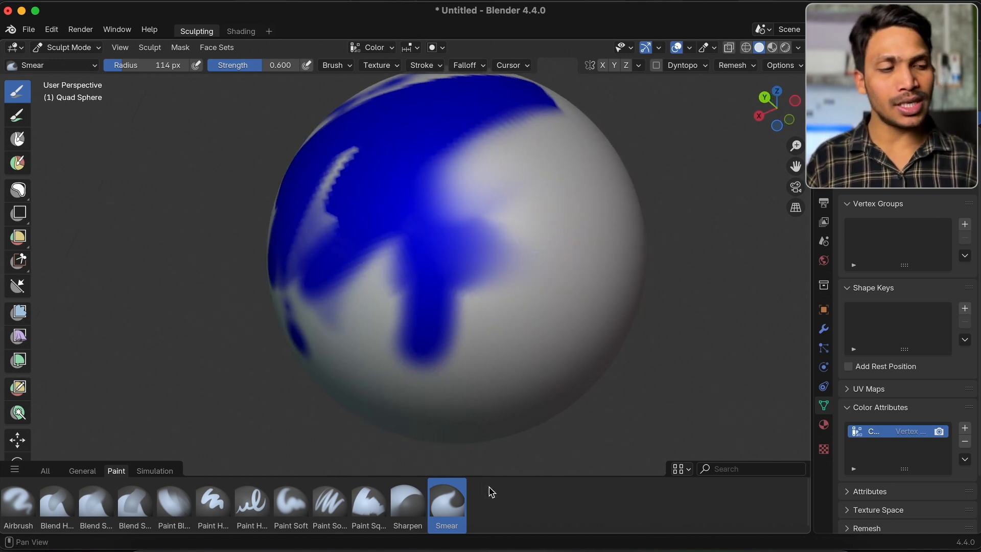
Look over the Simulation brushes and start a new Sculpting file with a clean sphere
{"action": "left_click", "coordinate": [153, 470]}
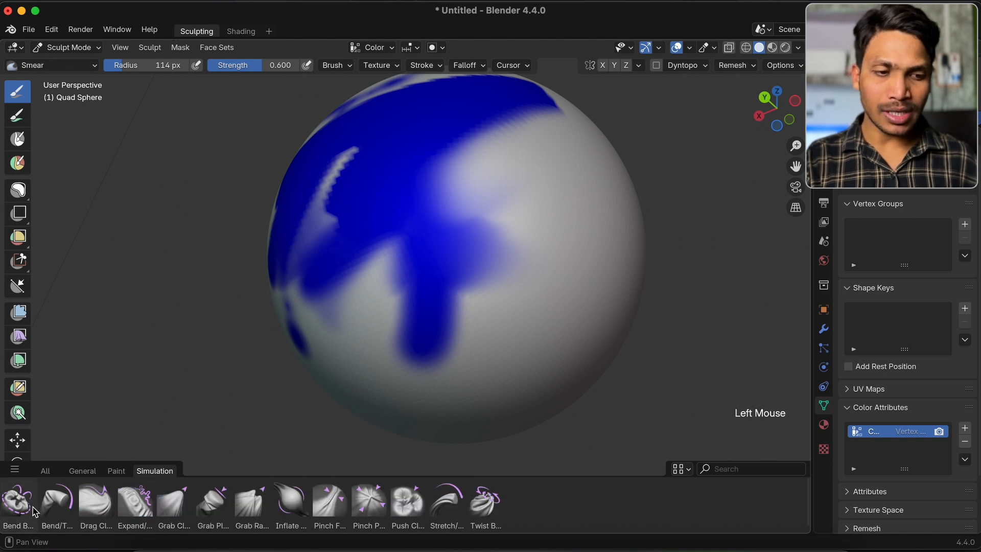
{"action": "scroll", "coordinate": [460, 287], "scroll_direction": "right", "scroll_amount": 10}
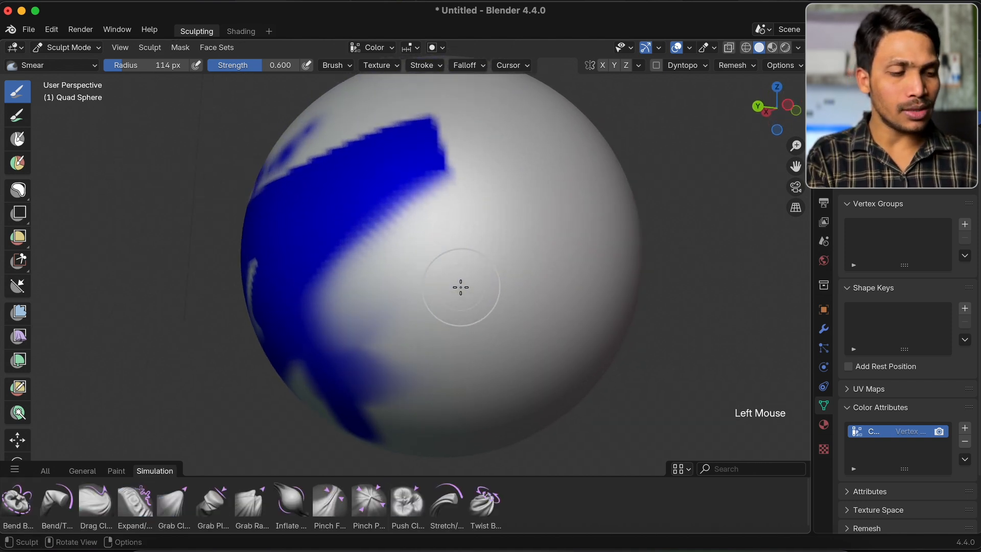
{"action": "key", "text": "super+n"}
{"action": "left_click", "coordinate": [428, 308]}
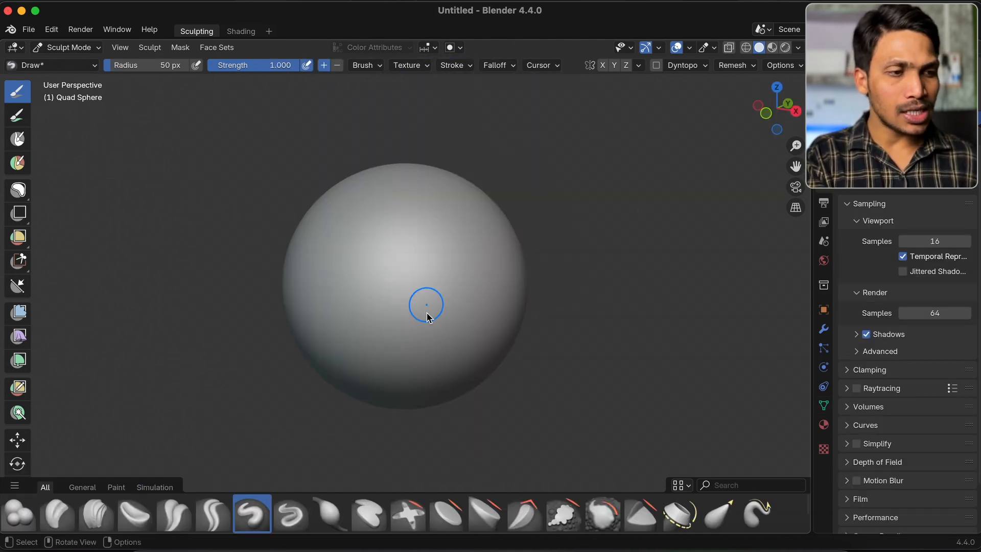
Display the brush names in the asset shelf and show only the Simulation brushes
{"action": "left_click", "coordinate": [679, 484]}
{"action": "left_click", "coordinate": [689, 422]}
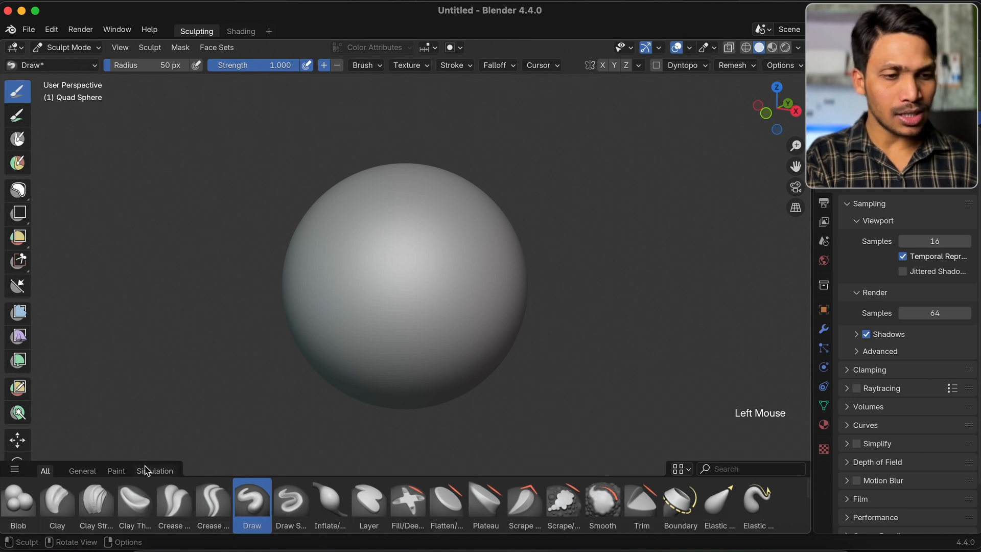
{"action": "left_click", "coordinate": [149, 473]}
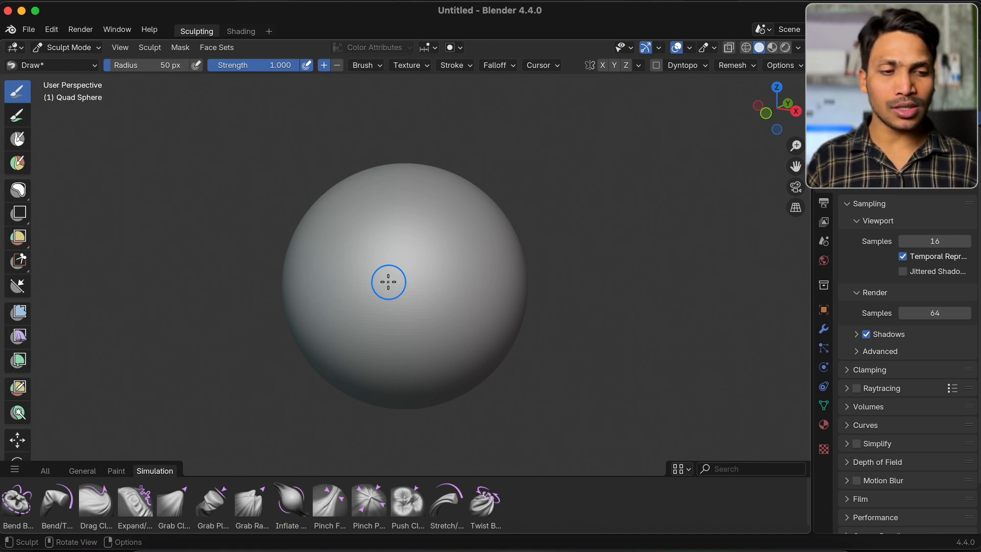
Choose the Bend Boundary Cloth brush and delete a small square patch of vertices from the sphere's front to open a boundary
{"action": "left_click", "coordinate": [18, 500]}
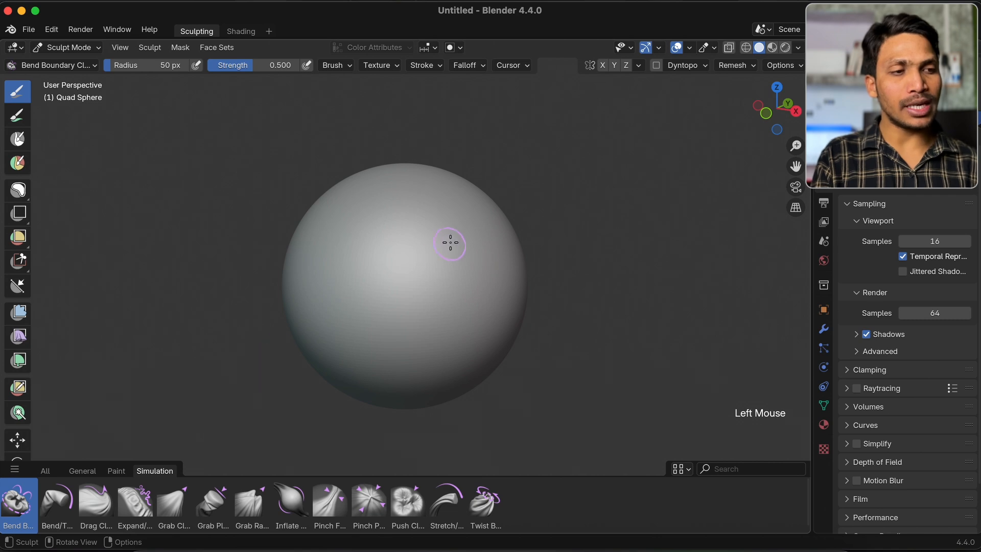
{"action": "key", "text": "Tab"}
{"action": "left_click_drag", "start_coordinate": [377, 241], "coordinate": [417, 284]}
{"action": "key", "text": "x"}
{"action": "left_click", "coordinate": [414, 280]}
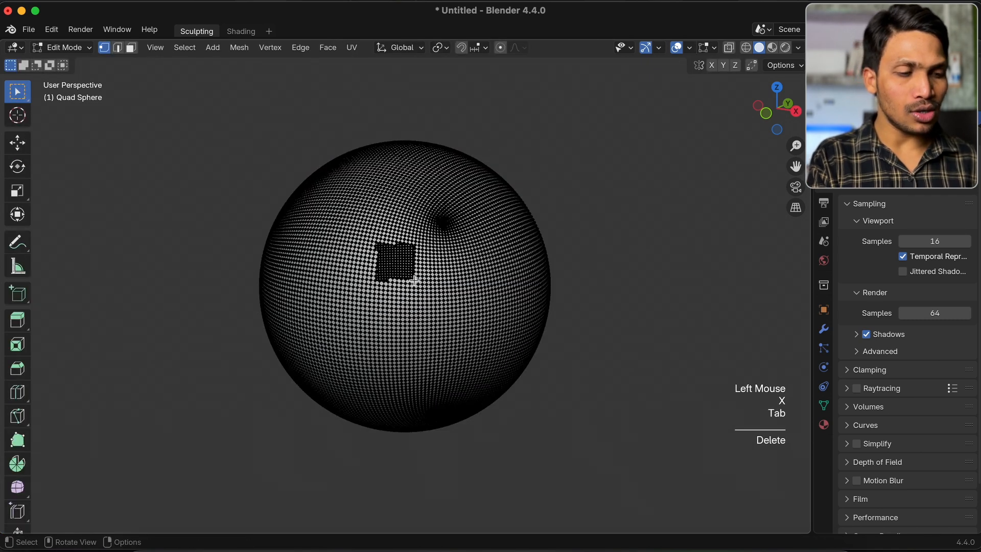
{"action": "key", "text": "Tab"}
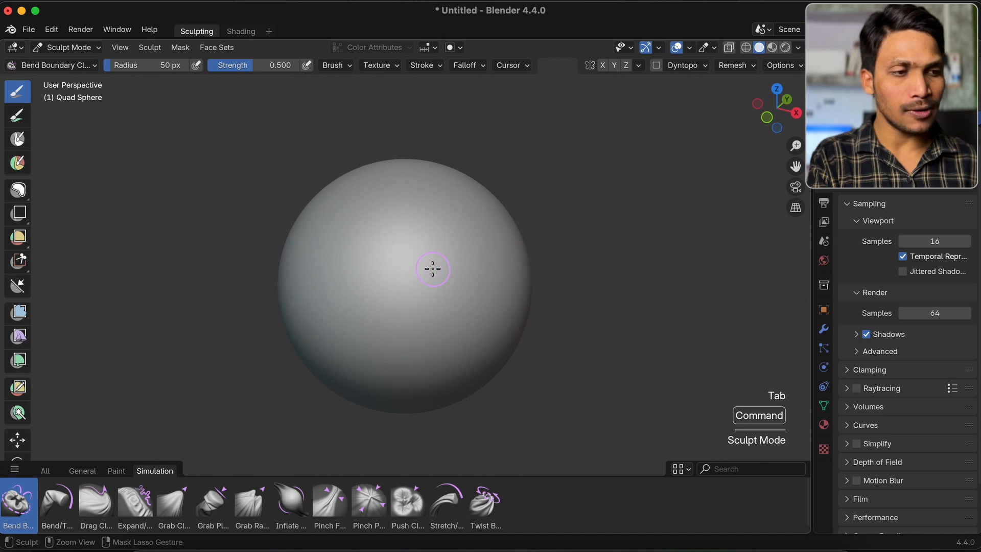
Try bending the sphere's surface upward with the Bend Boundary Cloth brush and undo it
{"action": "scroll", "coordinate": [432, 269], "scroll_direction": "down", "scroll_amount": 1, "text": "super"}
{"action": "scroll", "coordinate": [432, 269], "scroll_direction": "down", "scroll_amount": 1}
{"action": "scroll", "coordinate": [432, 269], "scroll_direction": "up", "scroll_amount": 1, "text": "super"}
{"action": "mouse_move", "coordinate": [405, 268]}
{"action": "left_mouse_down"}
{"action": "mouse_move", "coordinate": [460, 266]}
{"action": "mouse_move", "coordinate": [401, 236]}
{"action": "mouse_move", "coordinate": [494, 227]}
{"action": "mouse_move", "coordinate": [424, 220]}
{"action": "left_mouse_up"}
{"action": "key", "text": "super+z"}
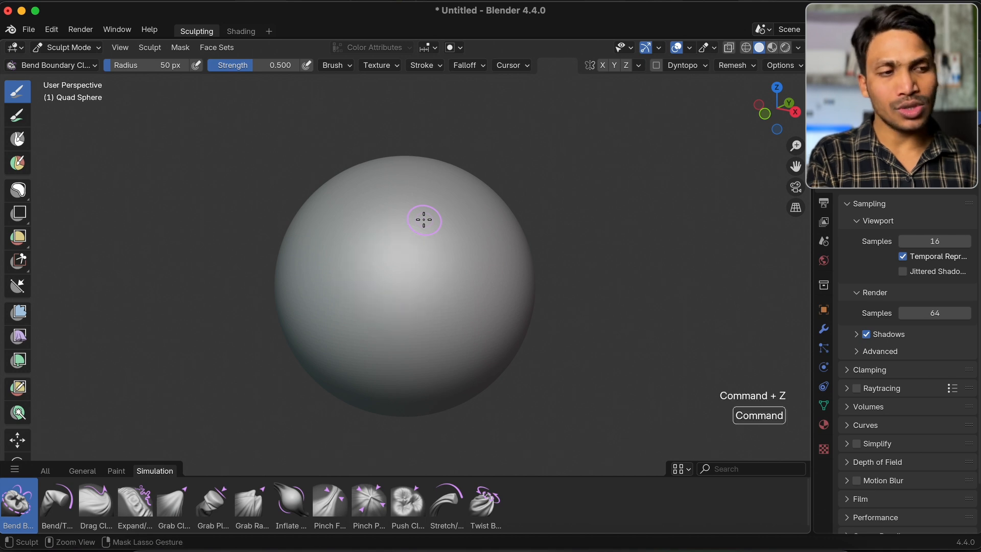
Try the Bend/Twist Cloth brush on the sphere's side with a radius of 336 px and undo the stroke
{"action": "left_click", "coordinate": [57, 506]}
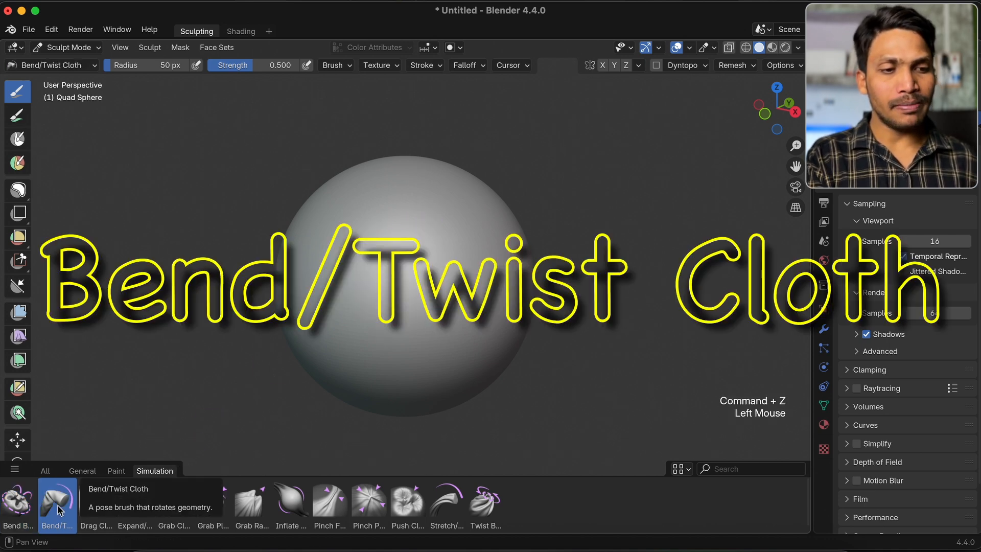
{"action": "key", "text": "f"}
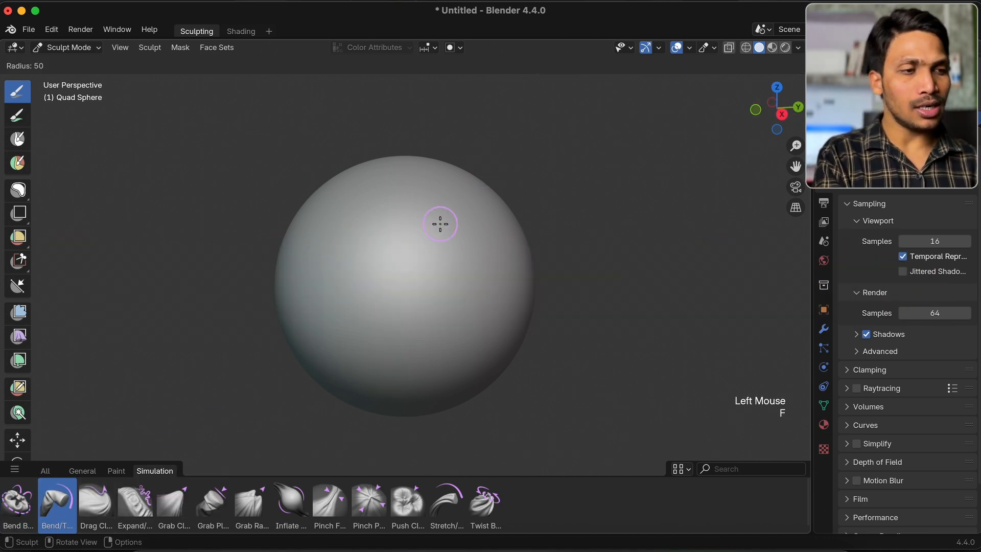
{"action": "left_click", "coordinate": [538, 226]}
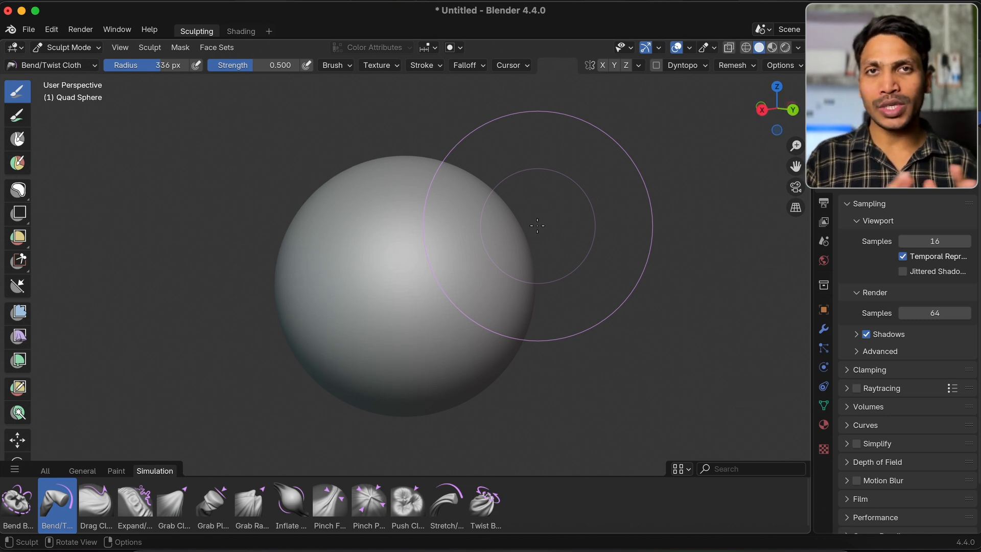
{"action": "mouse_move", "coordinate": [466, 254]}
{"action": "left_mouse_down"}
{"action": "mouse_move", "coordinate": [386, 276]}
{"action": "mouse_move", "coordinate": [442, 265]}
{"action": "mouse_move", "coordinate": [396, 261]}
{"action": "mouse_move", "coordinate": [505, 257]}
{"action": "left_mouse_up"}
{"action": "key", "text": "super+z"}
Choose the Drag Cloth brush and set its radius to 292 px
{"action": "left_click", "coordinate": [95, 503]}
{"action": "key", "text": "f"}
{"action": "left_click", "coordinate": [366, 263]}
Drag cloth folds across the sphere's surface with the Drag Cloth brush, examine them from several sides and undo the strokes
{"action": "mouse_move", "coordinate": [342, 256]}
{"action": "left_mouse_down"}
{"action": "mouse_move", "coordinate": [462, 228]}
{"action": "mouse_move", "coordinate": [366, 285]}
{"action": "mouse_move", "coordinate": [431, 220]}
{"action": "mouse_move", "coordinate": [420, 220]}
{"action": "mouse_move", "coordinate": [505, 215]}
{"action": "mouse_move", "coordinate": [517, 224]}
{"action": "left_mouse_up"}
{"action": "scroll", "coordinate": [516, 224], "scroll_direction": "right", "scroll_amount": 10}
{"action": "scroll", "coordinate": [517, 224], "scroll_direction": "right", "scroll_amount": 15}
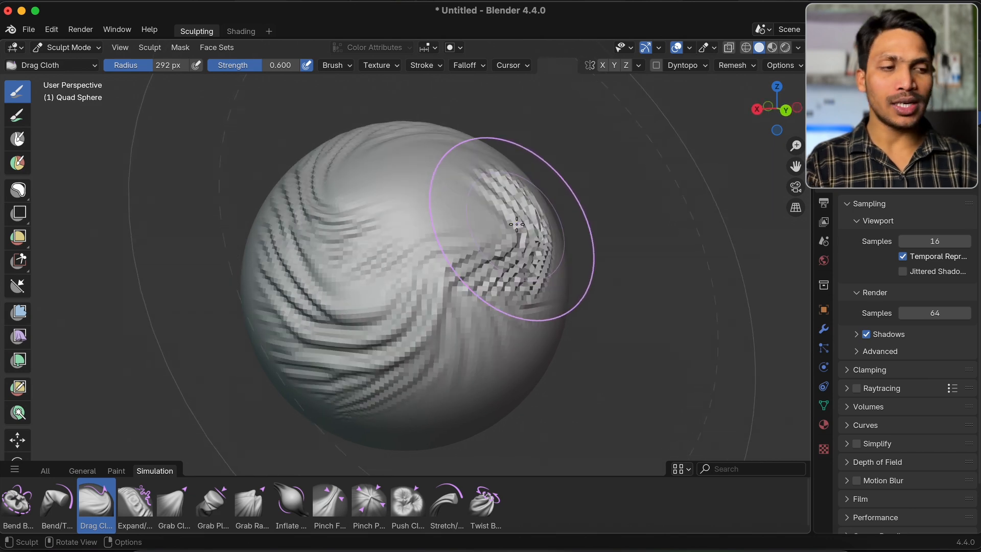
{"action": "scroll", "coordinate": [517, 224], "scroll_direction": "right", "scroll_amount": 8}
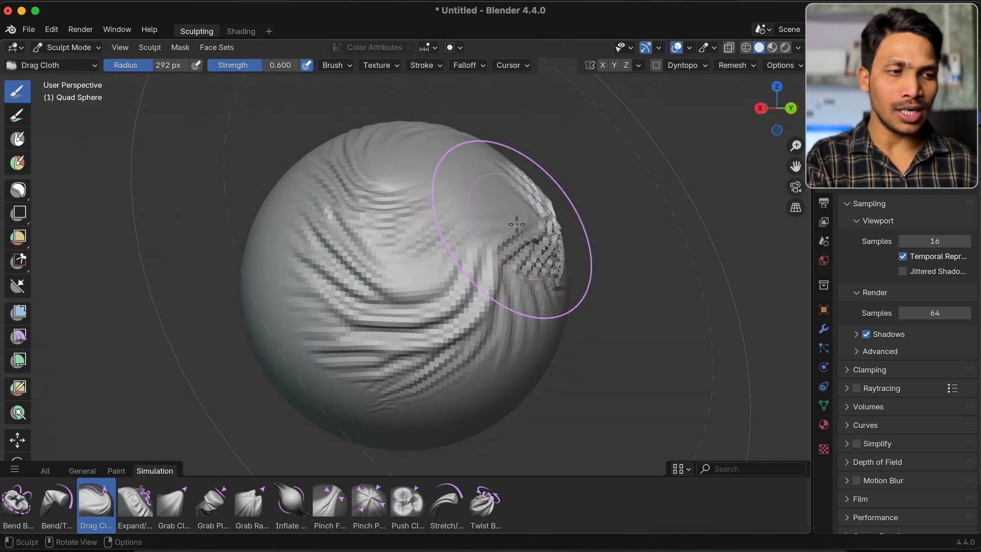
{"action": "key", "text": "super+z"}
{"action": "key", "text": "super+z"}
{"action": "key", "text": "super+z"}
Try expanding and contracting the sphere's front surface with the Expand/Contract Cloth brush and undo the strokes
{"action": "left_click", "coordinate": [141, 494]}
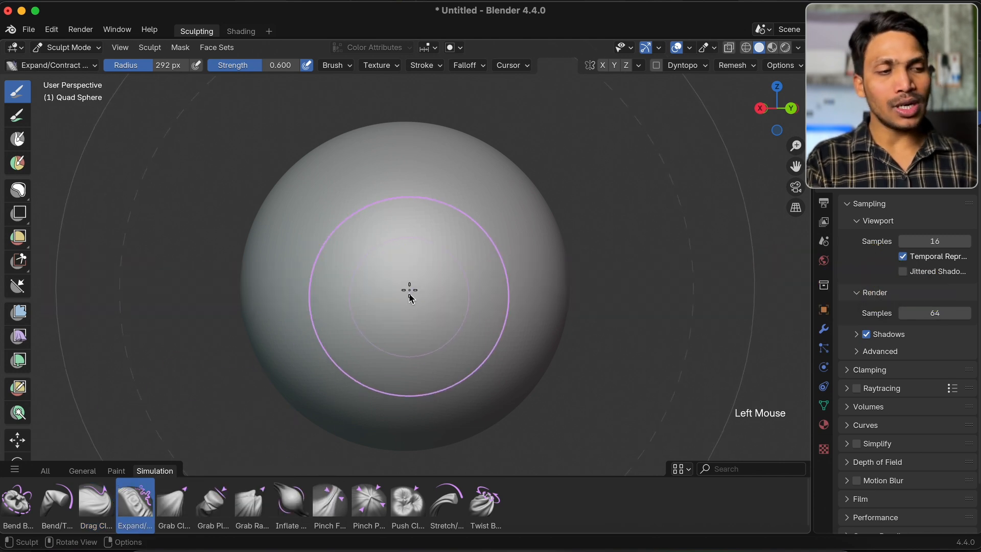
{"action": "mouse_move", "coordinate": [394, 245]}
{"action": "left_mouse_down"}
{"action": "mouse_move", "coordinate": [510, 175]}
{"action": "mouse_move", "coordinate": [378, 275]}
{"action": "left_mouse_up"}
{"action": "key", "text": "super+z"}
{"action": "left_click_drag", "start_coordinate": [469, 240], "coordinate": [491, 234], "text": "super"}
{"action": "left_click_drag", "start_coordinate": [441, 266], "coordinate": [538, 225], "text": "super"}
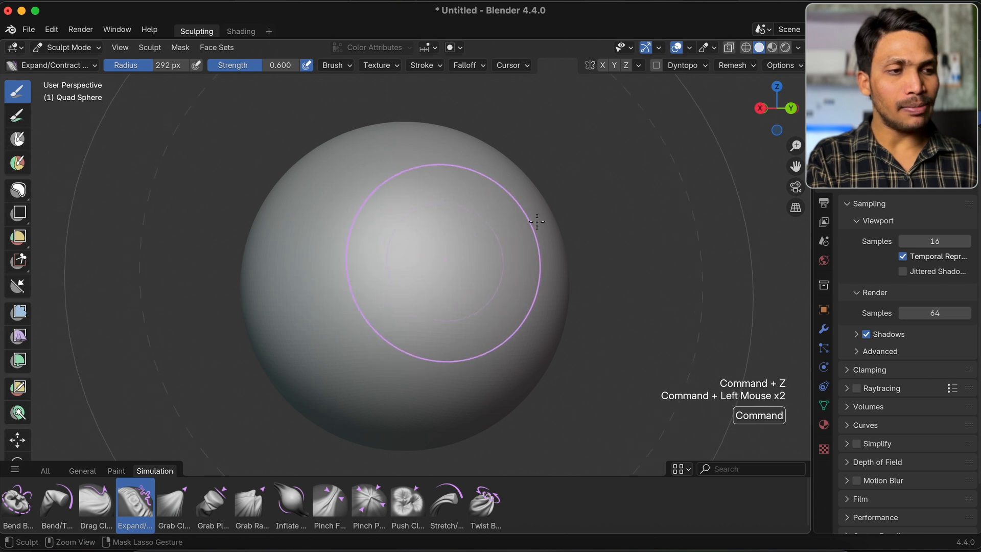
Try pulling the sphere's front surface downward with the Grab Cloth brush and undo the stroke
{"action": "left_click", "coordinate": [180, 514]}
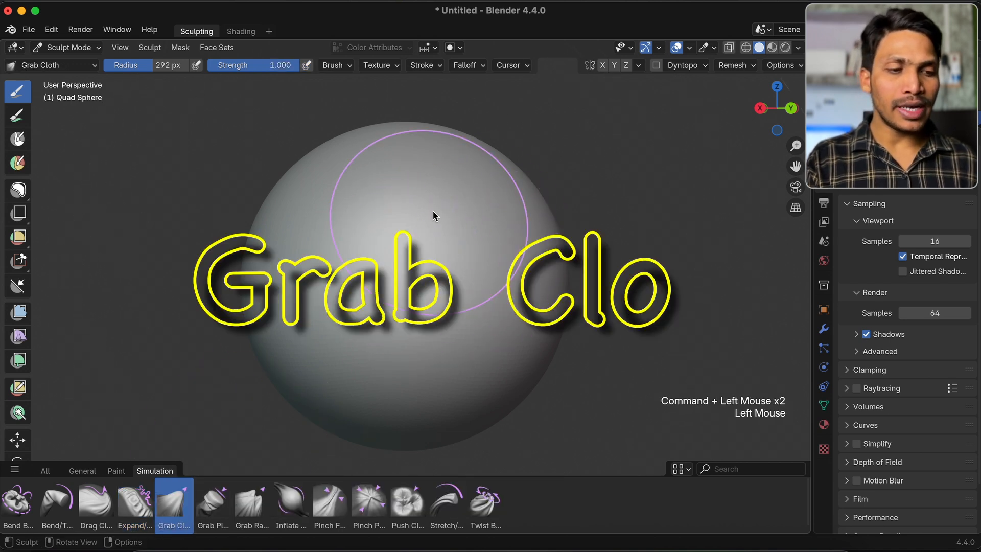
{"action": "mouse_move", "coordinate": [381, 226]}
{"action": "left_mouse_down"}
{"action": "mouse_move", "coordinate": [501, 221]}
{"action": "mouse_move", "coordinate": [324, 241]}
{"action": "mouse_move", "coordinate": [490, 195]}
{"action": "mouse_move", "coordinate": [412, 313]}
{"action": "left_mouse_up"}
{"action": "key", "text": "super+z"}
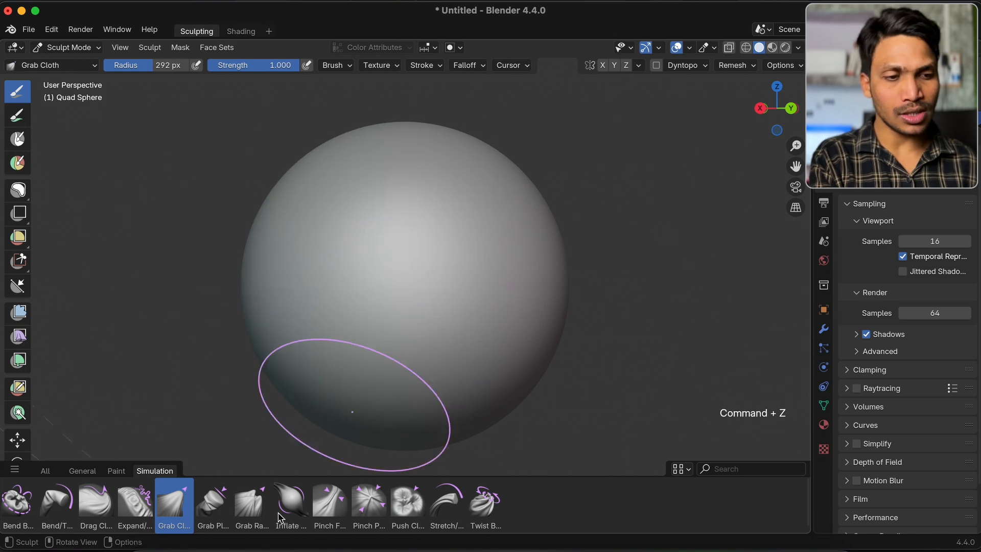
Try the Grab Planar Cloth brush on the sphere's front and undo the stroke
{"action": "left_click", "coordinate": [213, 503]}
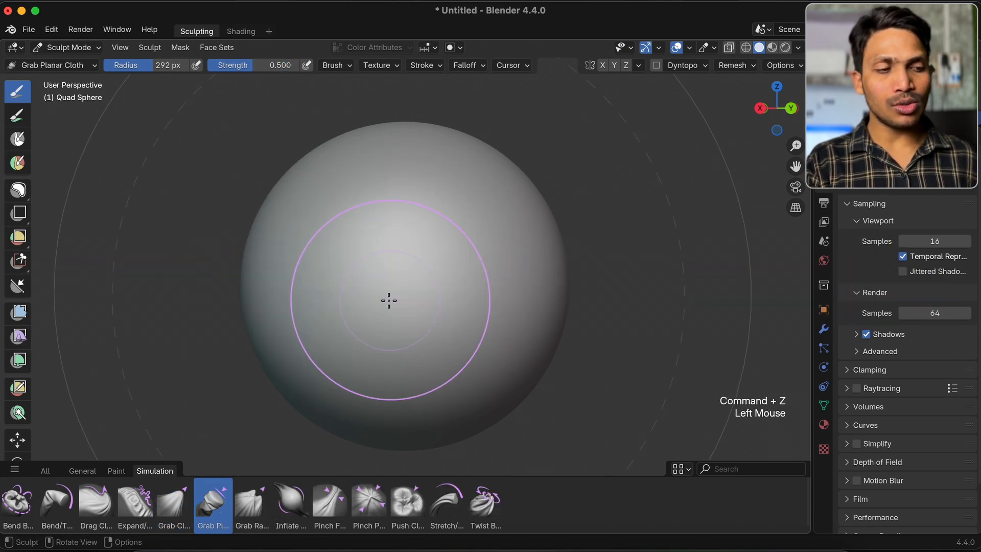
{"action": "mouse_move", "coordinate": [331, 243]}
{"action": "left_mouse_down"}
{"action": "mouse_move", "coordinate": [439, 215]}
{"action": "mouse_move", "coordinate": [344, 222]}
{"action": "mouse_move", "coordinate": [372, 221]}
{"action": "mouse_move", "coordinate": [325, 248]}
{"action": "mouse_move", "coordinate": [375, 232]}
{"action": "mouse_move", "coordinate": [343, 240]}
{"action": "left_mouse_up"}
{"action": "key", "text": "super+z"}
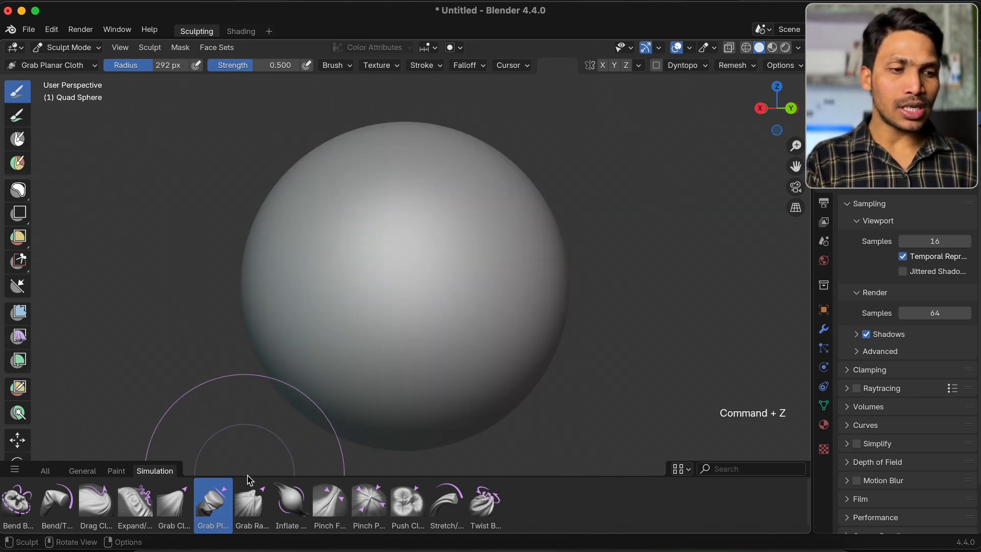
Pull irregular folds into several areas of the sphere with the Grab Random Cloth brush
{"action": "left_click", "coordinate": [259, 498]}
{"action": "mouse_move", "coordinate": [380, 291]}
{"action": "left_mouse_down"}
{"action": "mouse_move", "coordinate": [455, 212]}
{"action": "mouse_move", "coordinate": [452, 260]}
{"action": "left_mouse_up"}
{"action": "left_click_drag", "start_coordinate": [483, 176], "coordinate": [453, 287]}
{"action": "scroll", "coordinate": [518, 301], "scroll_direction": "right", "scroll_amount": 5}
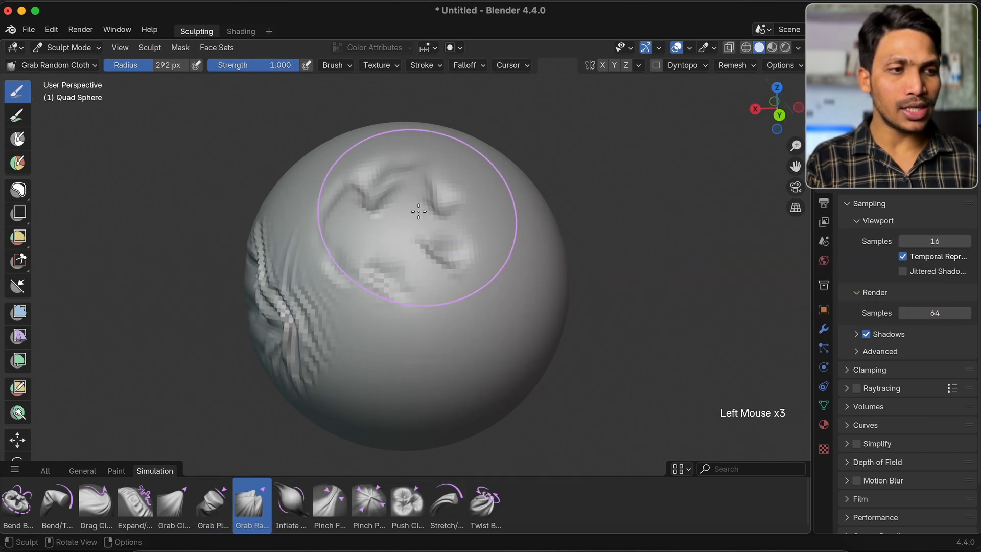
Try pulling random folds into another side of the sphere with the Grab Random Cloth brush and undo all of its strokes
{"action": "scroll", "coordinate": [419, 213], "scroll_direction": "left", "scroll_amount": 5}
{"action": "left_click_drag", "start_coordinate": [439, 291], "coordinate": [495, 231]}
{"action": "left_click_drag", "start_coordinate": [495, 233], "coordinate": [478, 230]}
{"action": "left_click_drag", "start_coordinate": [476, 230], "coordinate": [457, 229]}
{"action": "key", "text": "super+z"}
{"action": "key", "text": "super+z"}
Try inflating the sphere's front surface with the Inflate Cloth brush and undo the stroke
{"action": "key", "text": "super+z"}
{"action": "key", "text": "super+z"}
{"action": "key", "text": "super+z"}
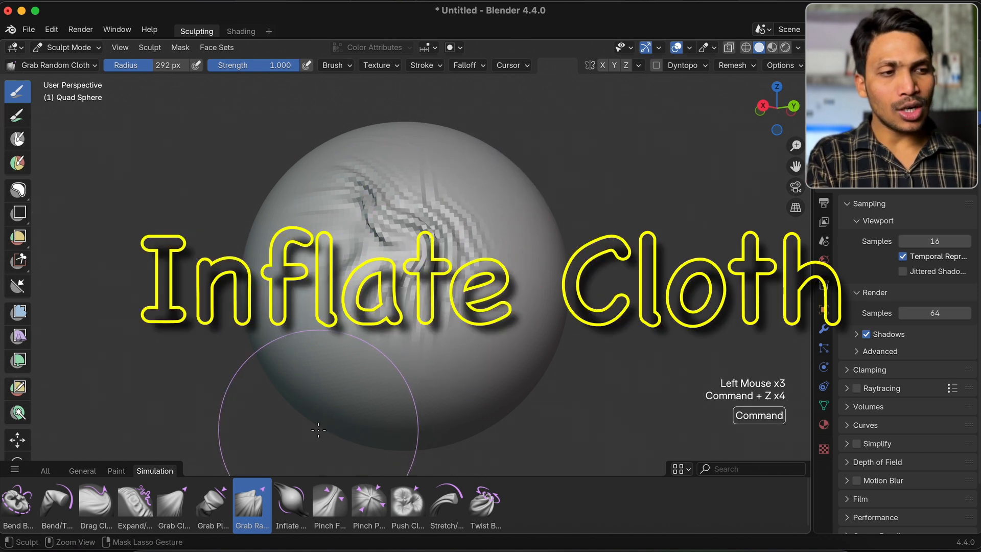
{"action": "left_click", "coordinate": [292, 500]}
{"action": "mouse_move", "coordinate": [383, 251]}
{"action": "left_mouse_down"}
{"action": "mouse_move", "coordinate": [510, 223]}
{"action": "mouse_move", "coordinate": [289, 346]}
{"action": "mouse_move", "coordinate": [422, 196]}
{"action": "left_mouse_up"}
{"action": "key", "text": "super+z"}
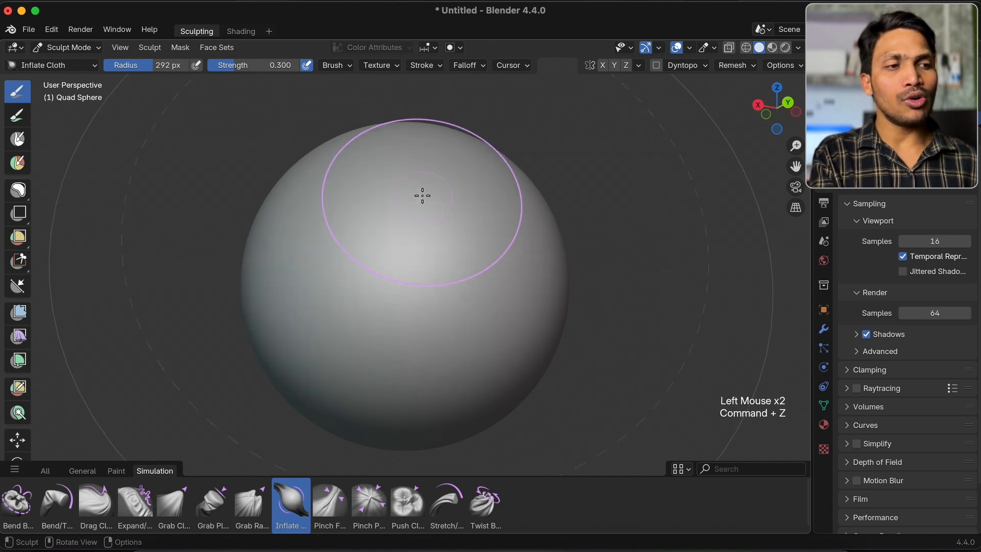
Try pinching folds across the middle of the sphere with the Pinch Folds Cloth brush and undo the stroke
{"action": "left_click", "coordinate": [328, 499]}
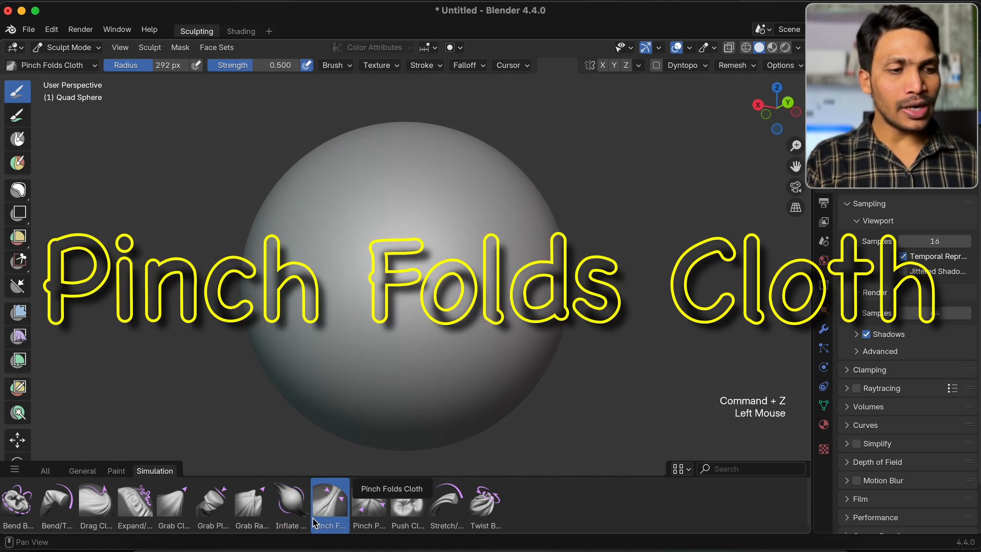
{"action": "mouse_move", "coordinate": [344, 289]}
{"action": "left_mouse_down"}
{"action": "mouse_move", "coordinate": [408, 261]}
{"action": "mouse_move", "coordinate": [381, 254]}
{"action": "mouse_move", "coordinate": [432, 236]}
{"action": "mouse_move", "coordinate": [437, 269]}
{"action": "left_mouse_up"}
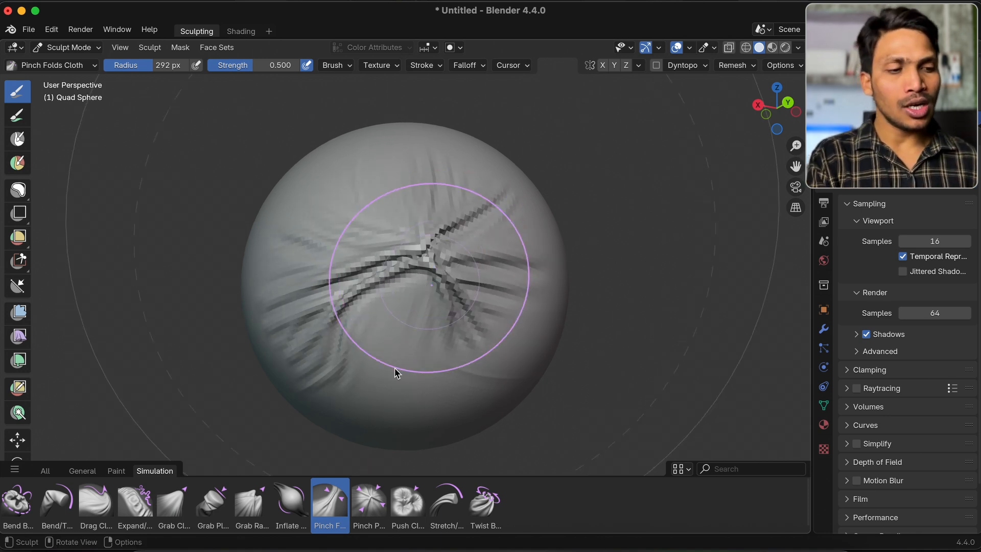
{"action": "key", "text": "super+z"}
Try gathering the sphere's front surface toward one spot with the Pinch Point Cloth brush and undo the result
{"action": "left_click", "coordinate": [376, 503]}
{"action": "mouse_move", "coordinate": [419, 274]}
{"action": "left_mouse_down"}
{"action": "mouse_move", "coordinate": [374, 281]}
{"action": "mouse_move", "coordinate": [427, 239]}
{"action": "mouse_move", "coordinate": [409, 266]}
{"action": "left_mouse_up"}
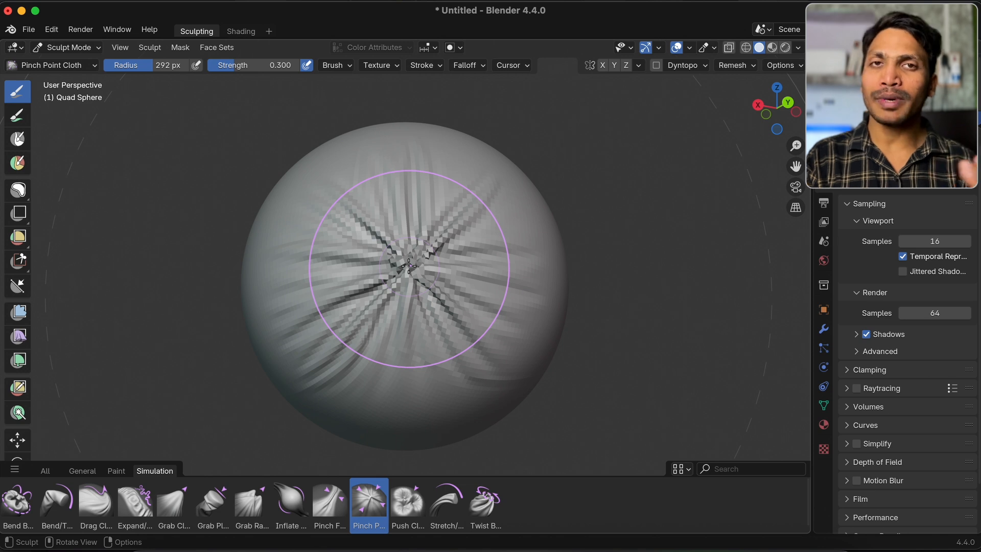
{"action": "middle_click_drag", "start_coordinate": [409, 265], "coordinate": [433, 215]}
{"action": "scroll", "coordinate": [433, 215], "scroll_direction": "right", "scroll_amount": 5}
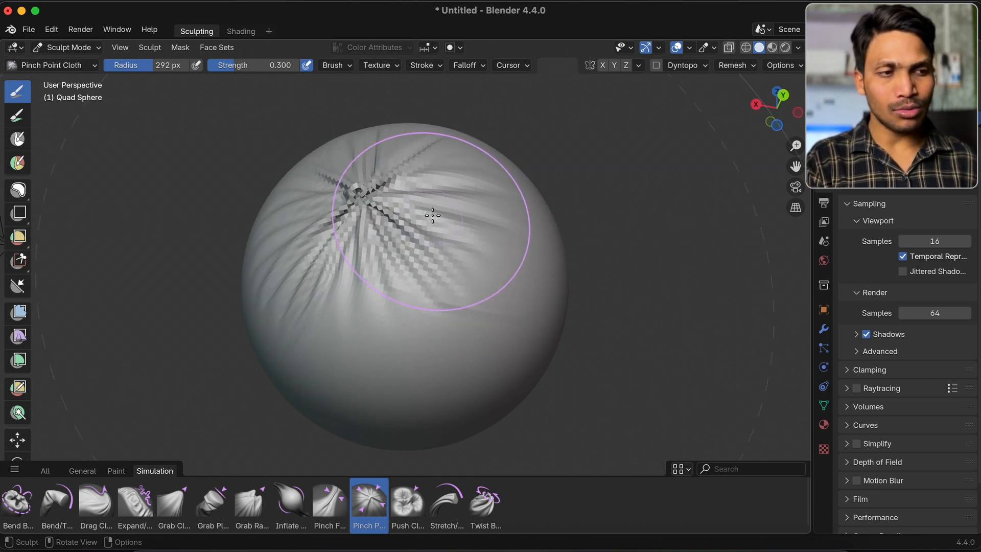
{"action": "key", "text": "super+z"}
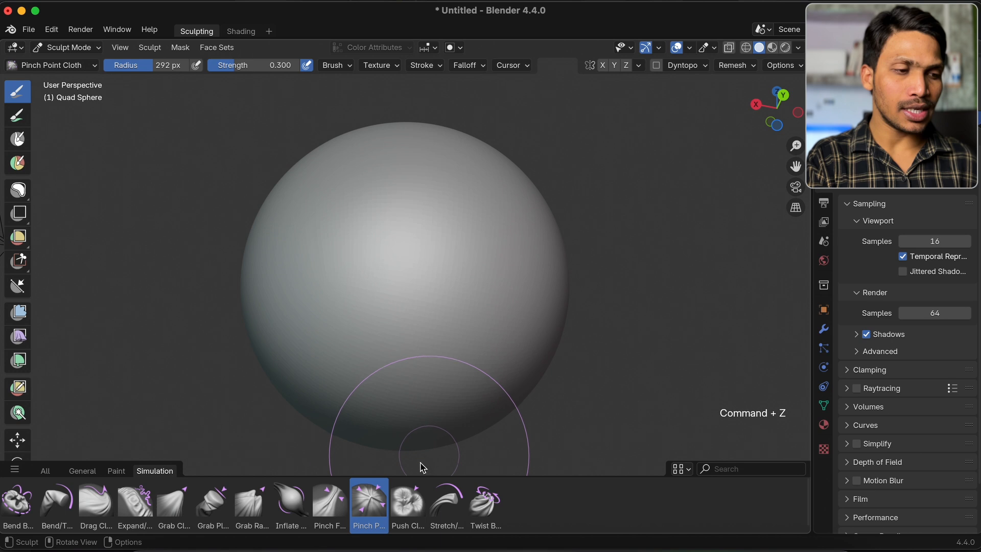
Try pushing the centre of the sphere's surface with the Push Cloth brush and undo the strokes
{"action": "left_click", "coordinate": [408, 502]}
{"action": "mouse_move", "coordinate": [428, 257]}
{"action": "left_mouse_down"}
{"action": "mouse_move", "coordinate": [349, 268]}
{"action": "mouse_move", "coordinate": [461, 236]}
{"action": "mouse_move", "coordinate": [383, 259]}
{"action": "mouse_move", "coordinate": [403, 244]}
{"action": "mouse_move", "coordinate": [463, 243]}
{"action": "mouse_move", "coordinate": [405, 263]}
{"action": "left_mouse_up"}
{"action": "key", "text": "super+z"}
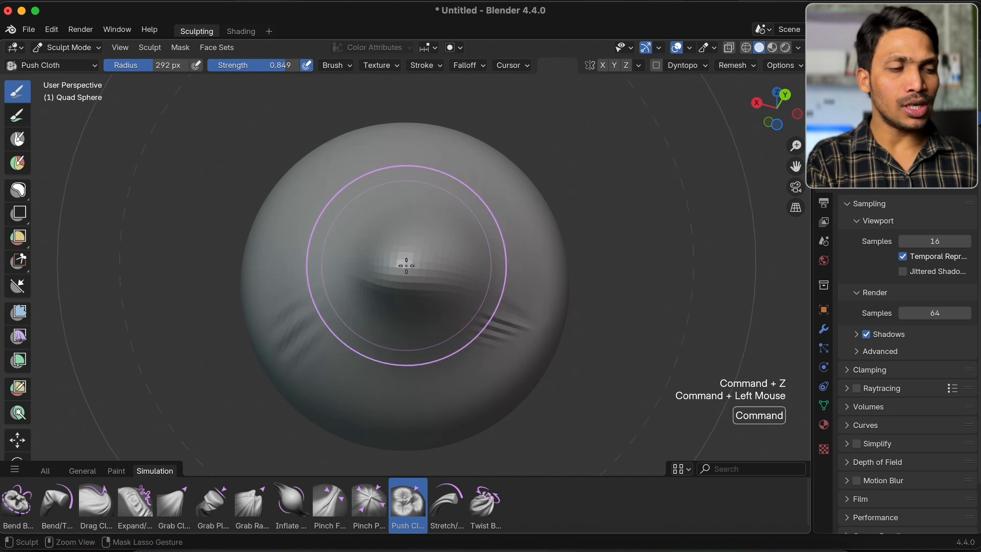
{"action": "key", "text": "super+z"}
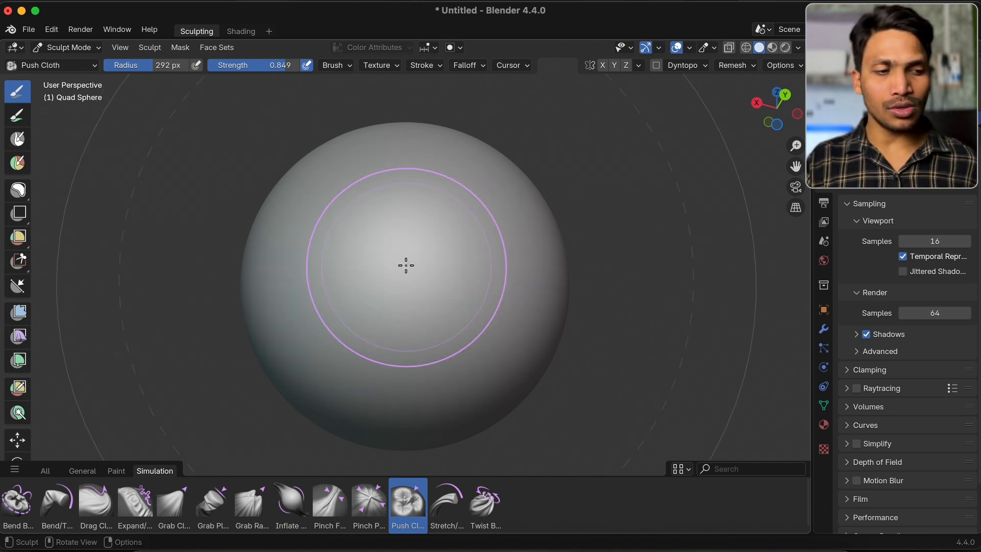
Try two strokes on the sphere's upper front with the Stretch/Move Cloth brush, undoing each one
{"action": "left_click", "coordinate": [452, 520]}
{"action": "mouse_move", "coordinate": [390, 201]}
{"action": "left_mouse_down"}
{"action": "mouse_move", "coordinate": [473, 208]}
{"action": "mouse_move", "coordinate": [416, 208]}
{"action": "left_mouse_up"}
{"action": "key", "text": "super+z"}
{"action": "mouse_move", "coordinate": [363, 235]}
{"action": "left_mouse_down", "text": "super"}
{"action": "mouse_move", "coordinate": [455, 235]}
{"action": "mouse_move", "coordinate": [385, 254]}
{"action": "left_mouse_up", "text": "super"}
{"action": "key", "text": "super+z"}
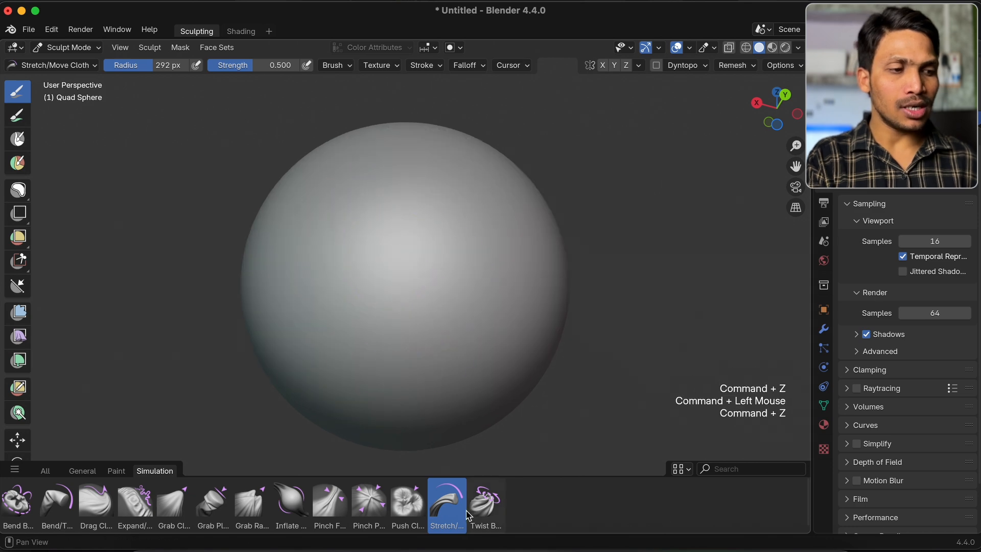
Choose the Twist Boundary Cloth brush and delete a rectangular patch of faces from the sphere's front in Edit Mode, returning to Sculpt Mode
{"action": "left_click", "coordinate": [483, 516]}
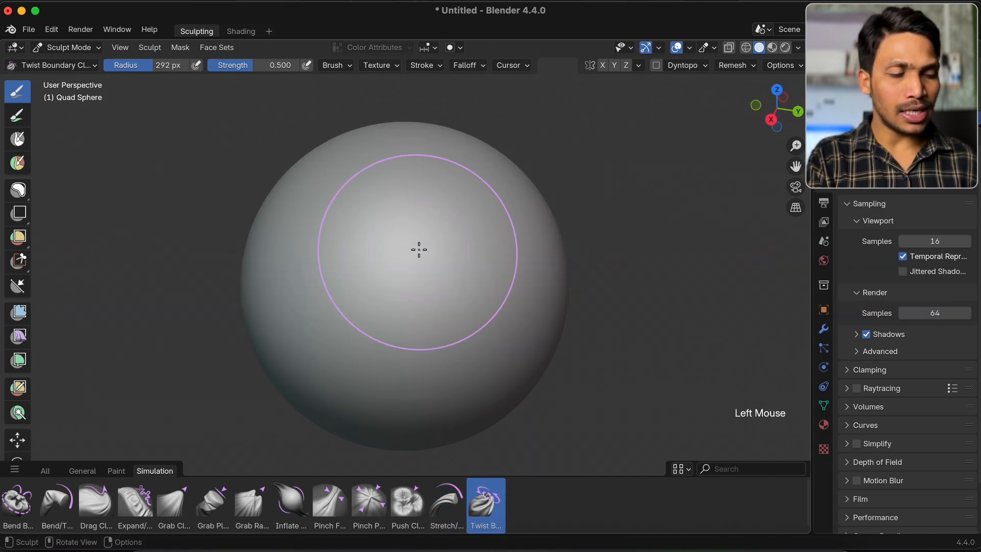
{"action": "key", "text": "Tab"}
{"action": "left_click_drag", "start_coordinate": [365, 233], "coordinate": [433, 287]}
{"action": "key", "text": "x"}
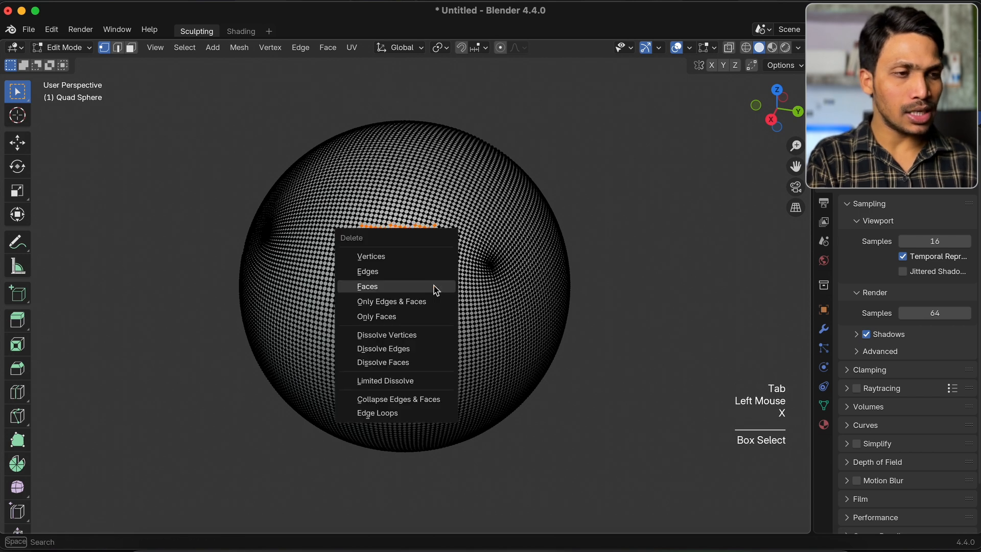
{"action": "left_click", "coordinate": [434, 286]}
{"action": "key", "text": "Tab"}
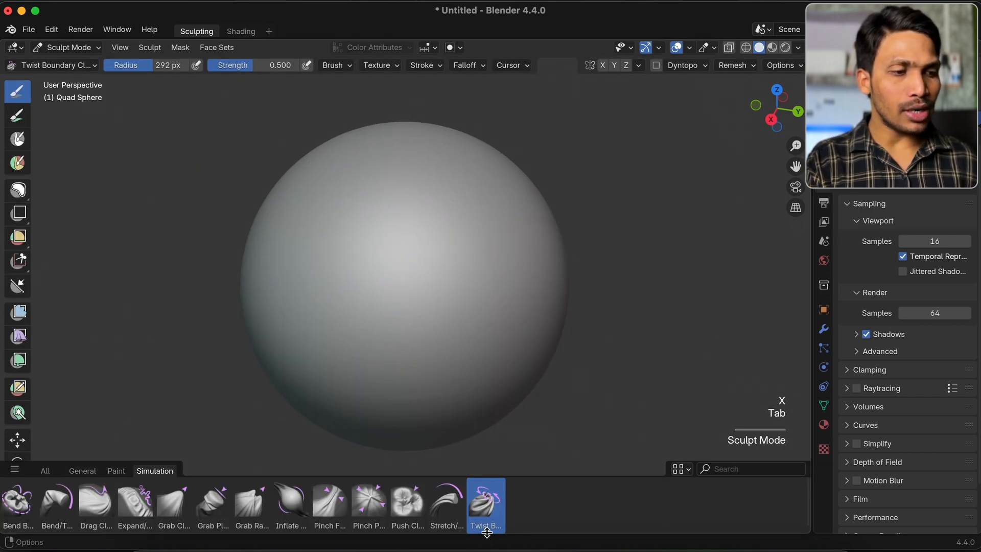
Try twisting the open edge on the sphere's front with the Twist Boundary Cloth brush and undo the stroke
{"action": "mouse_move", "coordinate": [442, 281]}
{"action": "left_mouse_down"}
{"action": "mouse_move", "coordinate": [495, 286]}
{"action": "mouse_move", "coordinate": [346, 260]}
{"action": "mouse_move", "coordinate": [467, 324]}
{"action": "mouse_move", "coordinate": [350, 213]}
{"action": "mouse_move", "coordinate": [451, 196]}
{"action": "mouse_move", "coordinate": [409, 138]}
{"action": "left_mouse_up"}
{"action": "key", "text": "super+z"}
{"action": "key", "text": "super+z"}
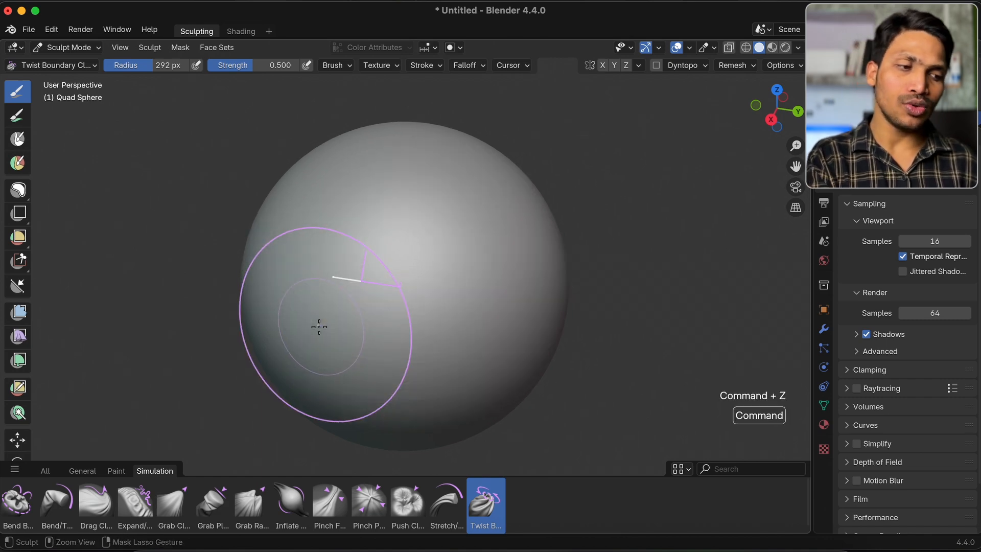